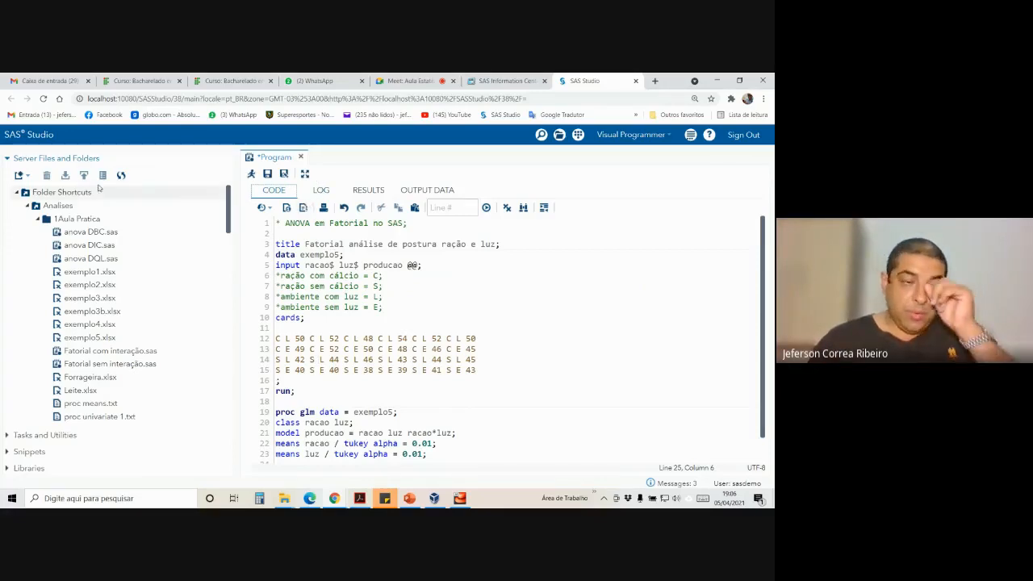
- Create a new SAS program containing the exemplo6 code: ganhopeso data by mineral and vegetal, a GLM model with mineral*vegetal interaction, and lsmeans slices by each factor
{"action": "left_click", "coordinate": [21, 175]}
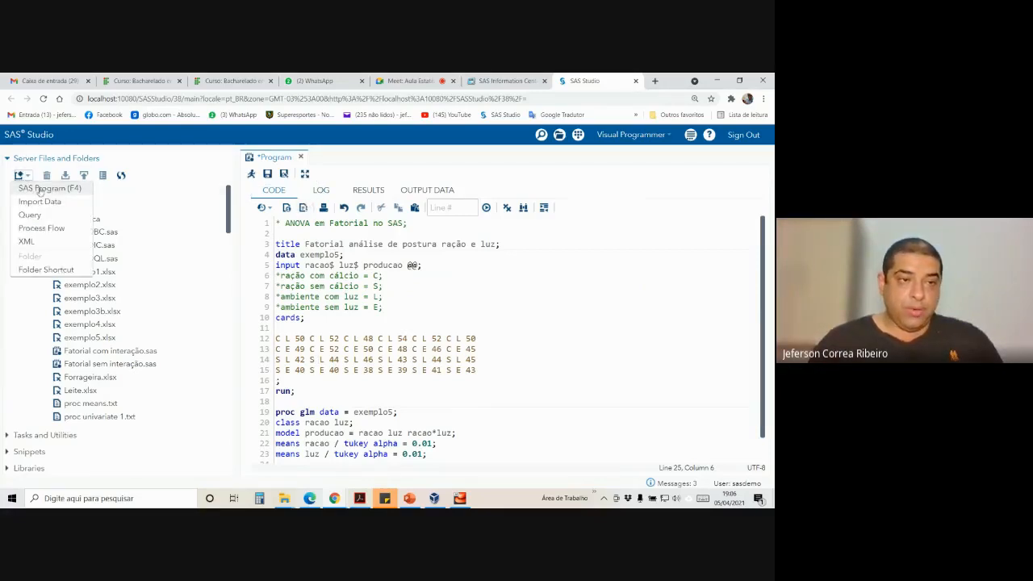
{"action": "left_click", "coordinate": [36, 188]}
{"action": "type", "text": "* ANOVA no SAS - Fatorial com interação; title Ganho de peso com suplementação mineral e vegetal; data exemplo6; input mineral$ vegetal$ ganhopeso @@;  cards; A1 B1 35.2 A1 B1 36.0 A1 B1 35.0 A1 B1 35.4 A1 B2 32.8 A1 B2 34.6 A1 B2 36.7 A1 B2 35.2 A2 B1 34.7 A2 B1 36.3 A2 B1 35.1 A2 B1 36.4 A2 B2 28.6 A2 B2 31.1 A2 B2 29.0 A2 B2 28.6 A3 B1 33.8 A3 B1 29.4 A3 B1 28.8 A3 B1 29.2 A3 B2 30.8 A3 B2 31.4 A3 B2 32.8 A3 B2 31.3 ; run;  proc glm data = exemplo6; class mineral vegetal; model ganhopeso = mineral vegetal mineral*vegetal; lsmeans mineral*vegetal / slice = mineral; lsmeans mineral*vegetal / slice = vegetal; run; quit;"}
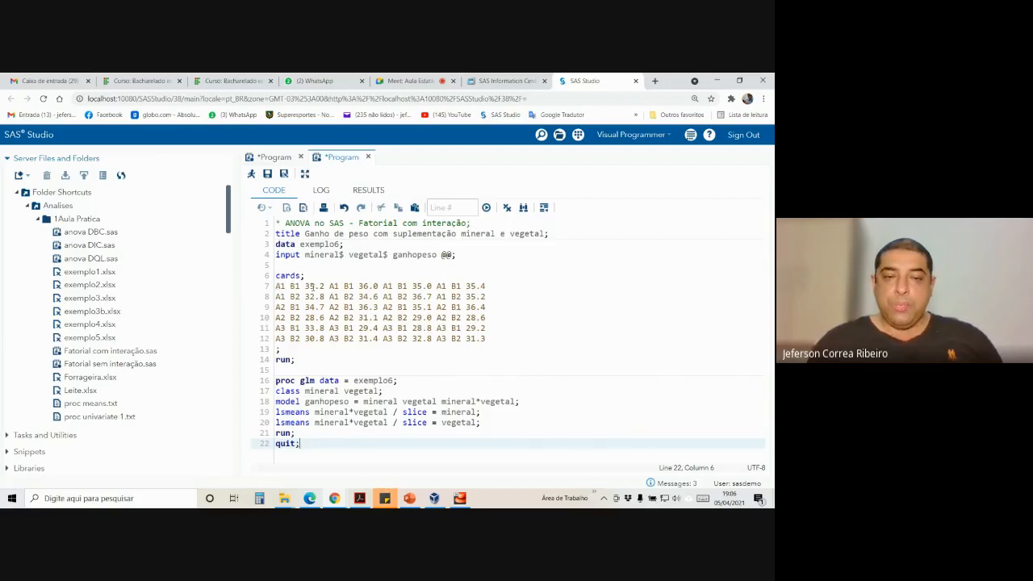
- Switch to PowerPoint to review the treatments and repetitions table on slide 6, and return to SAS Studio
{"action": "left_click", "coordinate": [410, 499]}
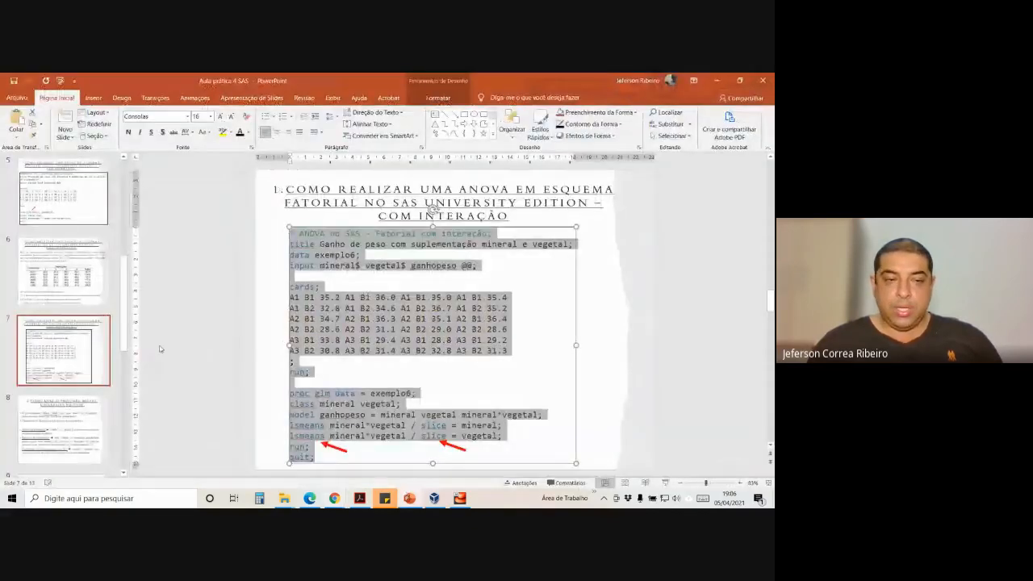
{"action": "left_click", "coordinate": [91, 302]}
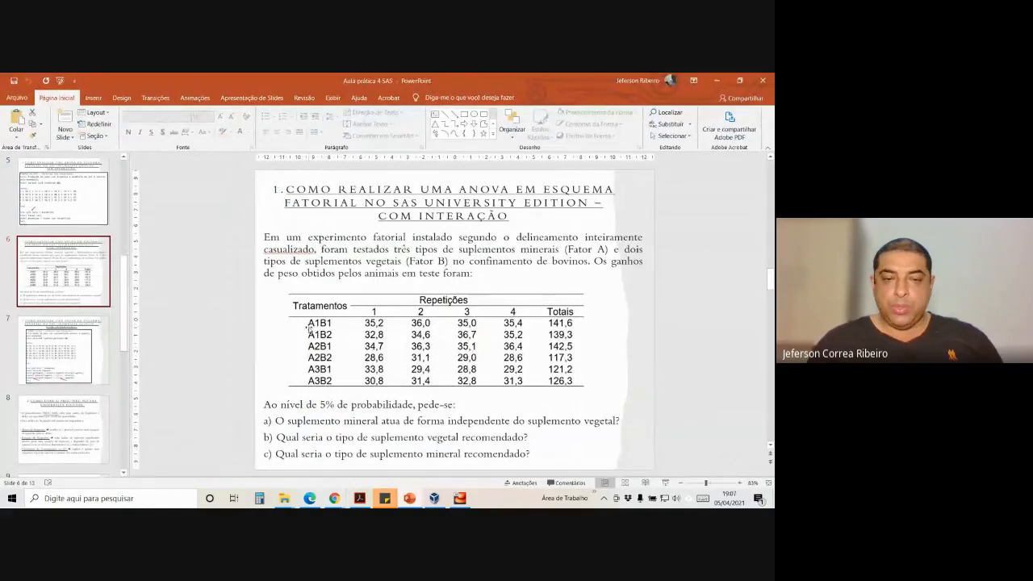
{"action": "left_click", "coordinate": [307, 324]}
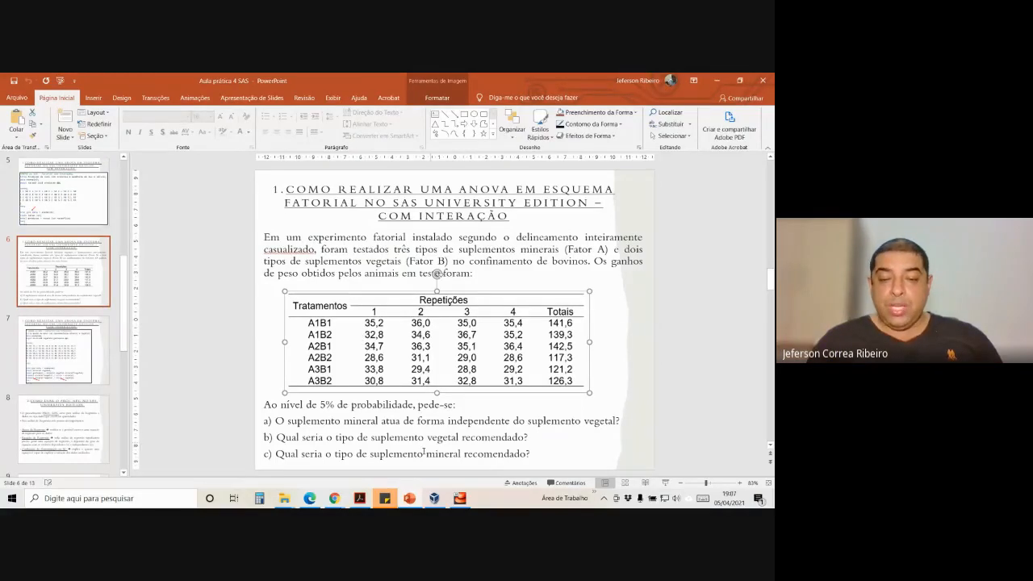
{"action": "left_click", "coordinate": [410, 499]}
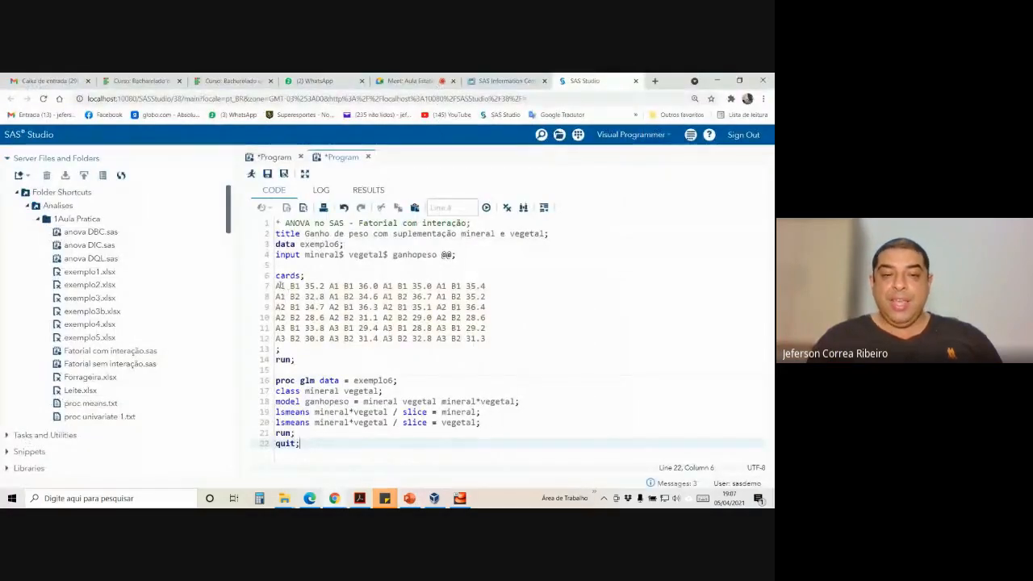
- Examine how the mineral, vegetal and ganhopeso input variables match the columns of the first data row
{"action": "left_click_drag", "start_coordinate": [276, 286], "coordinate": [289, 286]}
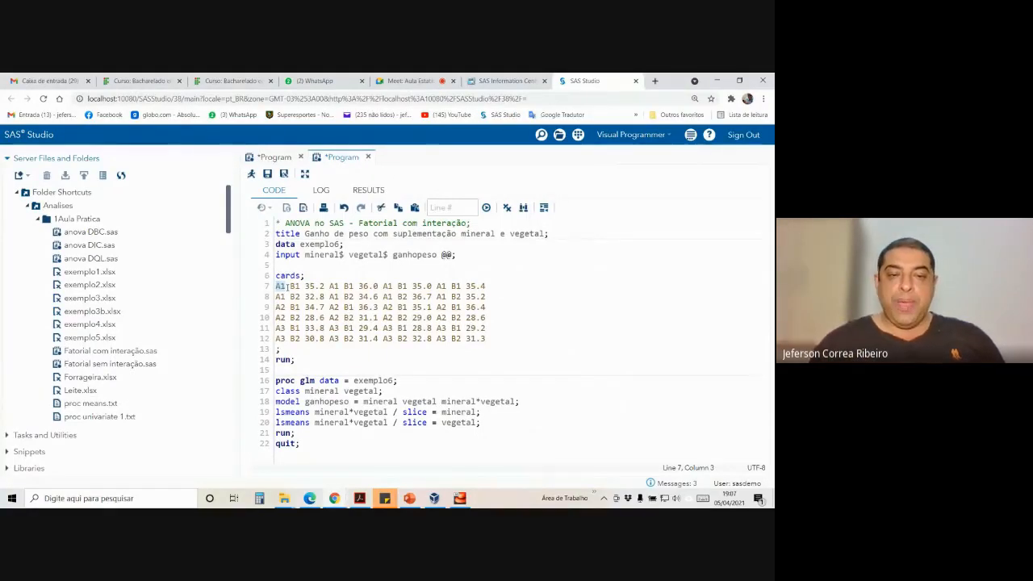
{"action": "left_click", "coordinate": [291, 287]}
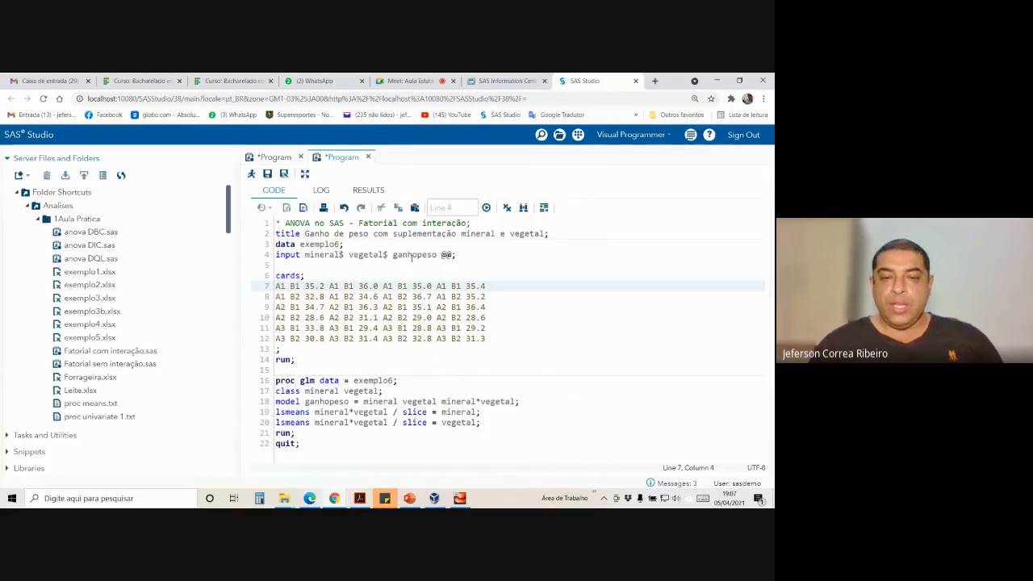
{"action": "left_click", "coordinate": [320, 254]}
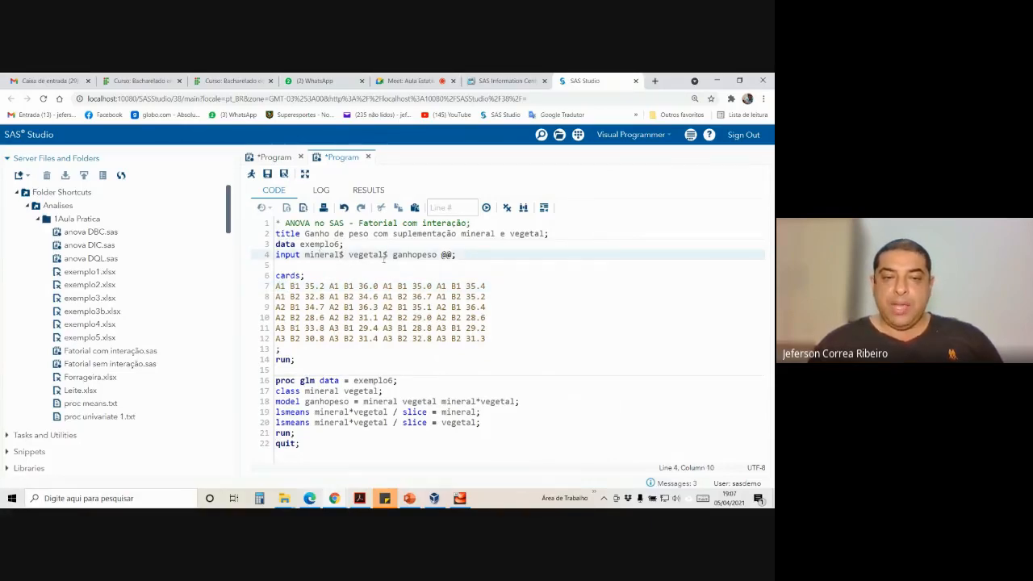
{"action": "left_click_drag", "start_coordinate": [383, 257], "coordinate": [388, 257]}
{"action": "left_click", "coordinate": [432, 255]}
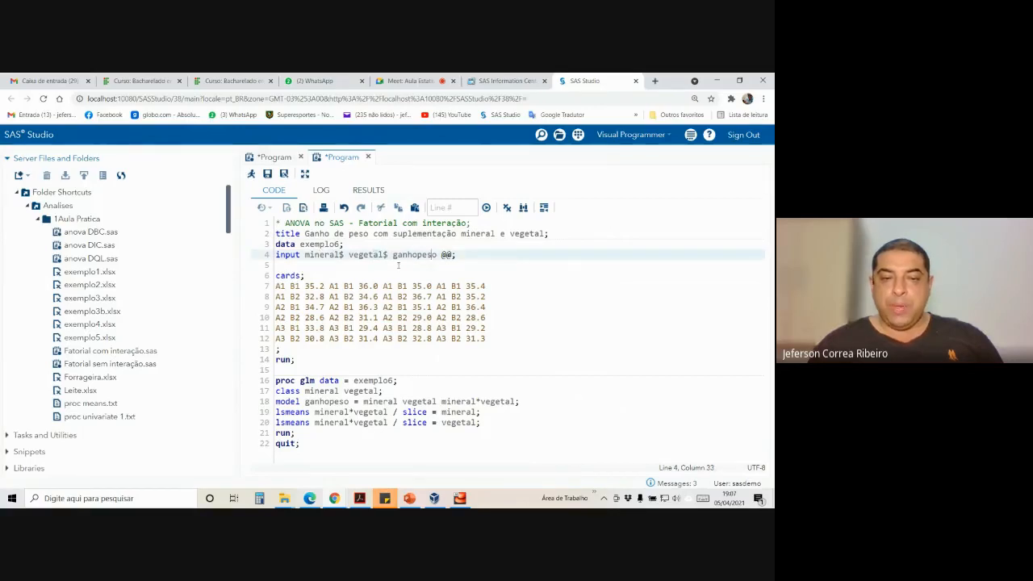
{"action": "left_click", "coordinate": [279, 287]}
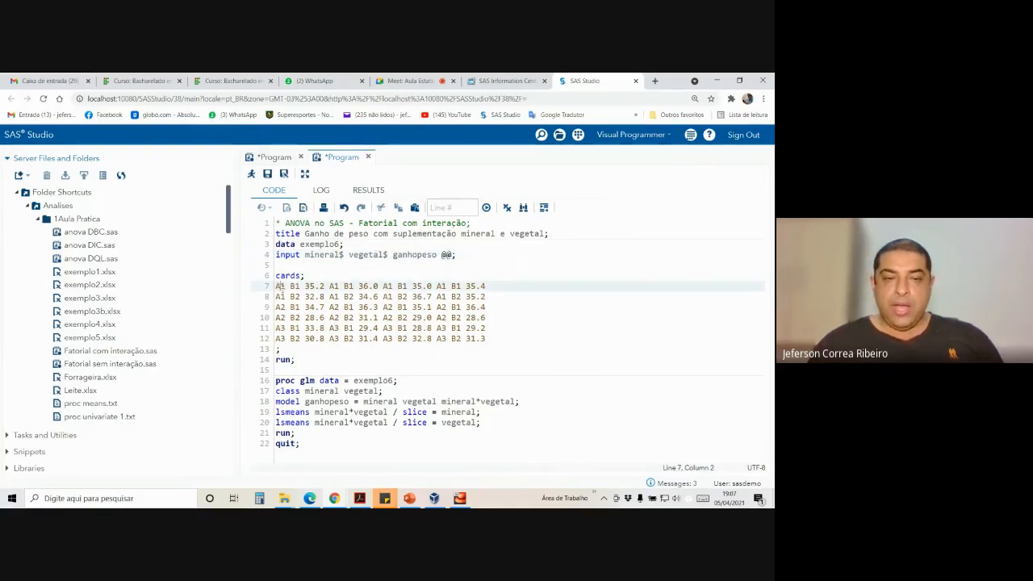
{"action": "left_click", "coordinate": [325, 287]}
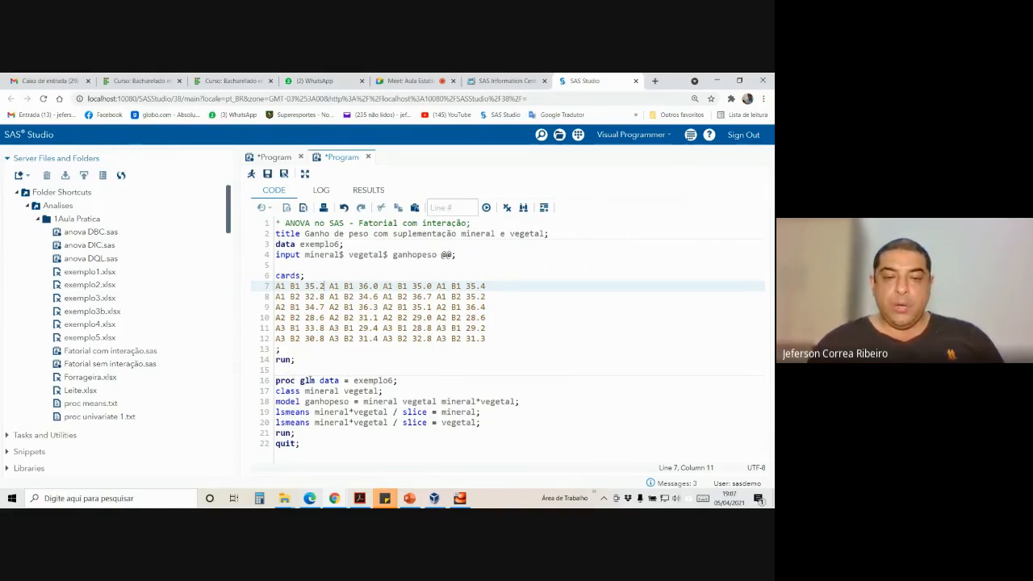
- Comment out both lsmeans statements on lines 19 and 20 with a leading asterisk
{"action": "left_click", "coordinate": [277, 412]}
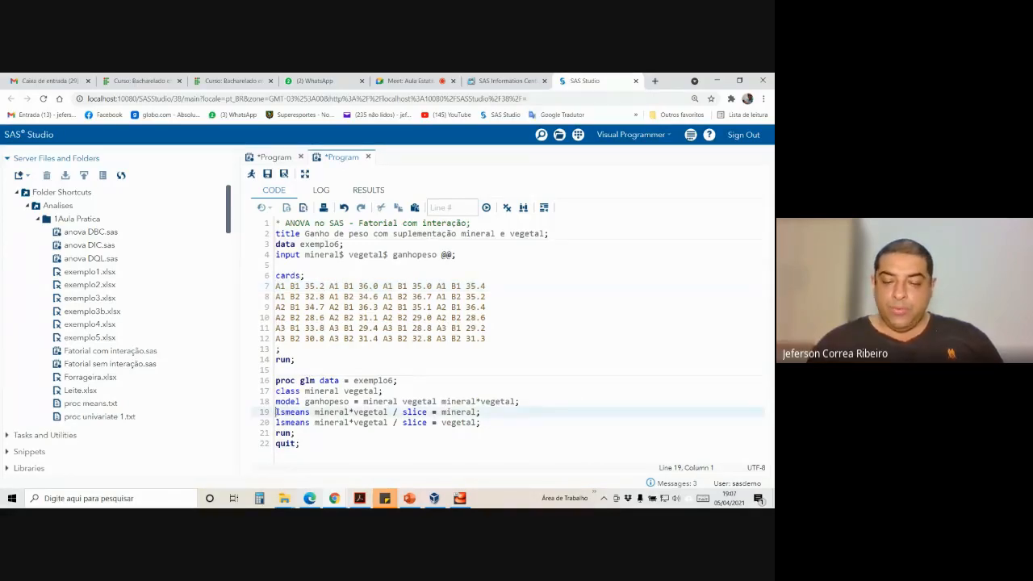
{"action": "type", "text": "*"}
{"action": "key", "text": "Down"}
{"action": "key", "text": "Home"}
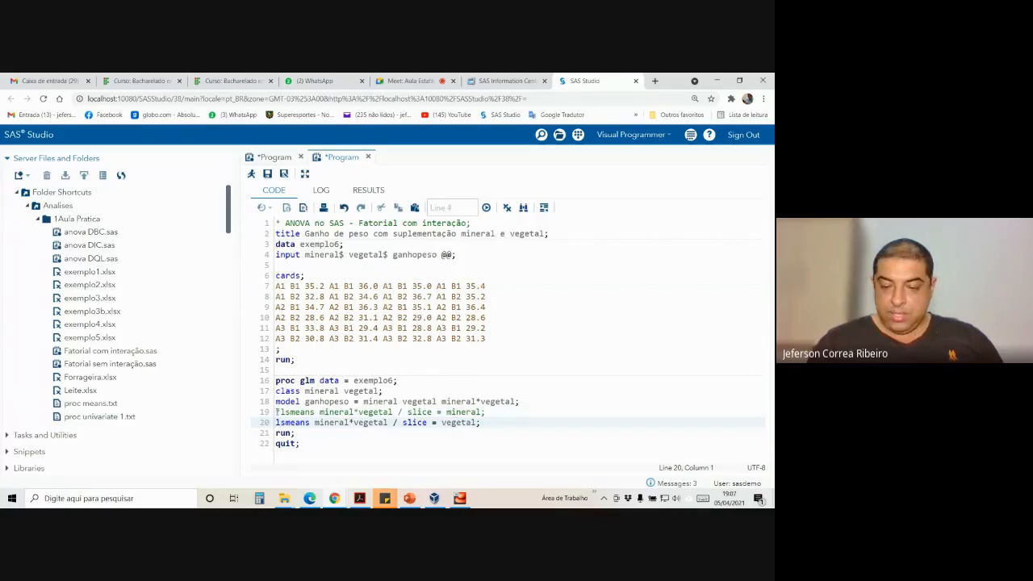
{"action": "type", "text": "*"}
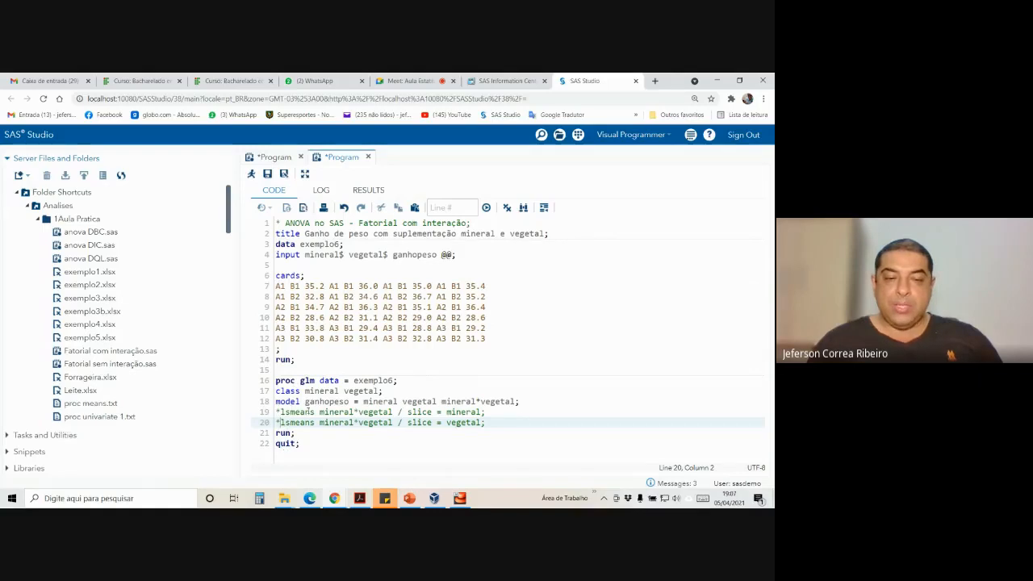
- Review the Tukey means statements in the exemplo5 program for comparison, and return to the exemplo6 program
{"action": "left_click", "coordinate": [271, 158]}
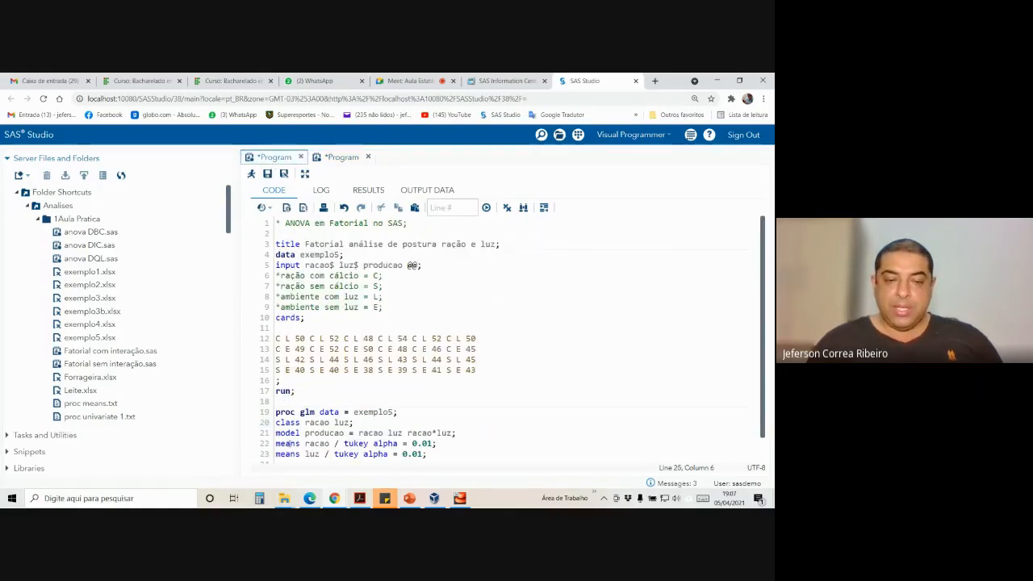
{"action": "scroll", "coordinate": [306, 436], "scroll_direction": "down", "scroll_amount": 2}
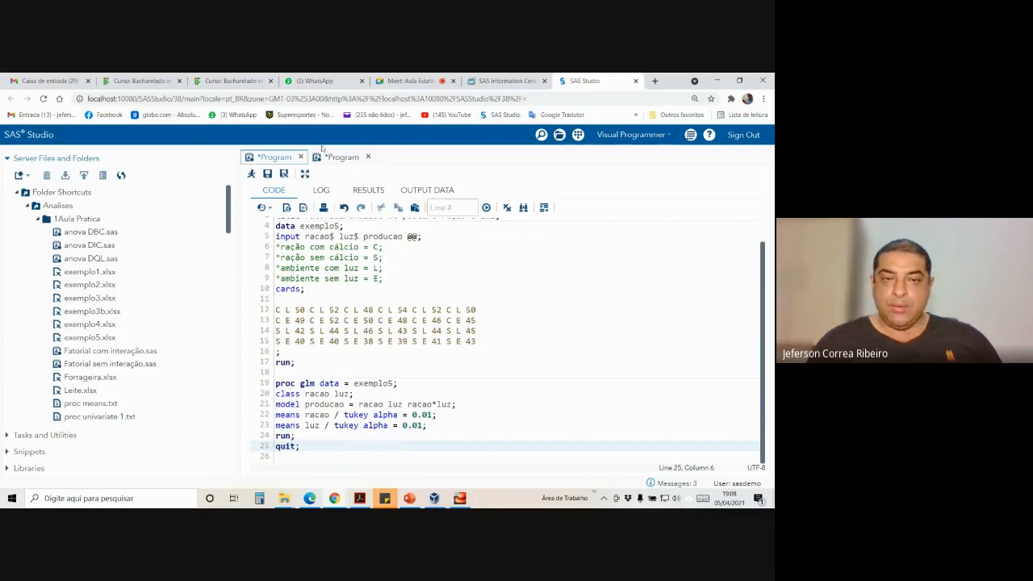
{"action": "left_click", "coordinate": [342, 157]}
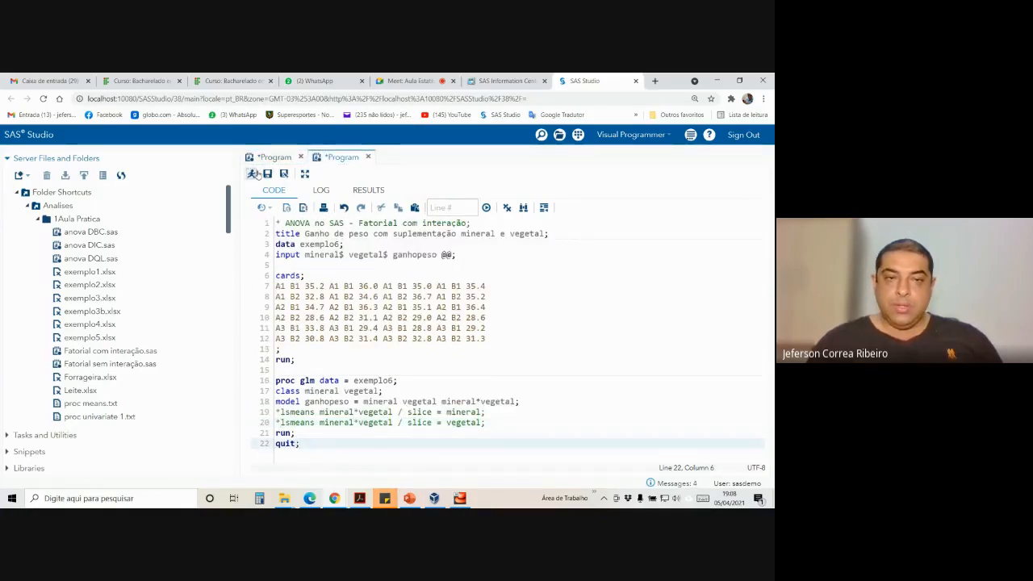
- Run the exemplo6 program and check its log and results
{"action": "left_click", "coordinate": [251, 173]}
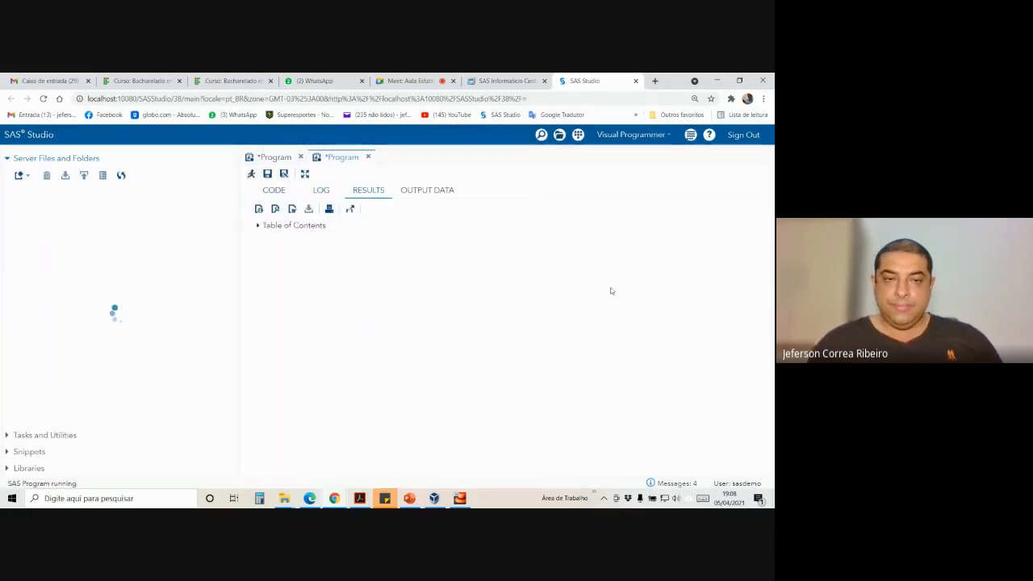
{"action": "left_click", "coordinate": [320, 191]}
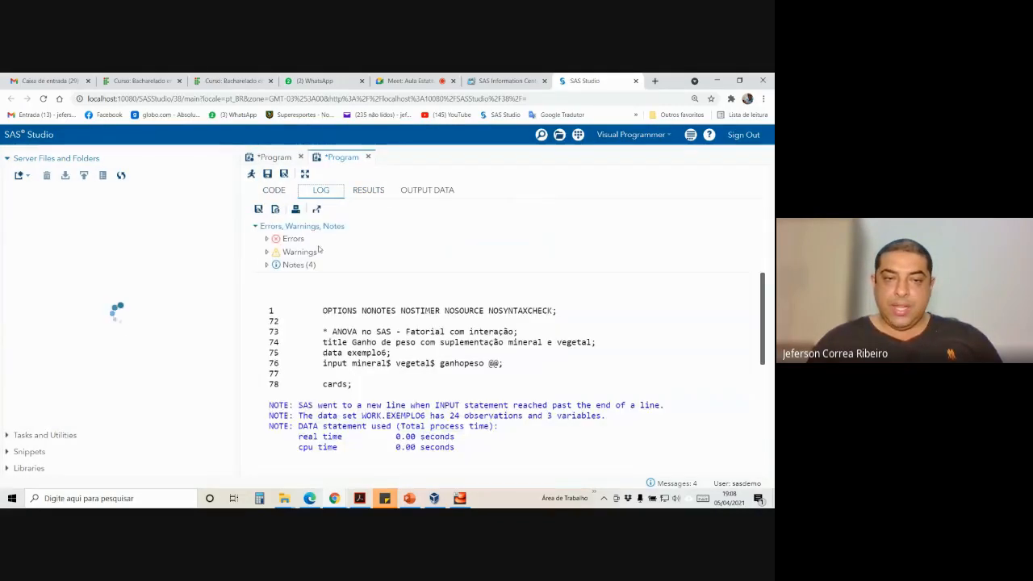
{"action": "left_click", "coordinate": [368, 191]}
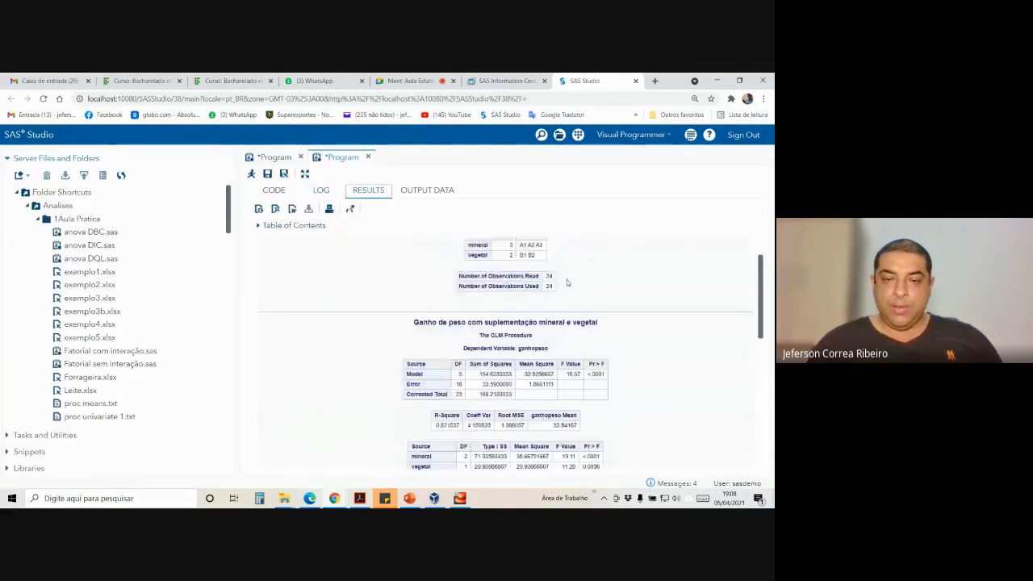
- Enlarge the page and examine the class levels and the number of observations in the GLM results
{"action": "scroll", "coordinate": [597, 305], "scroll_direction": "down", "scroll_amount": 3}
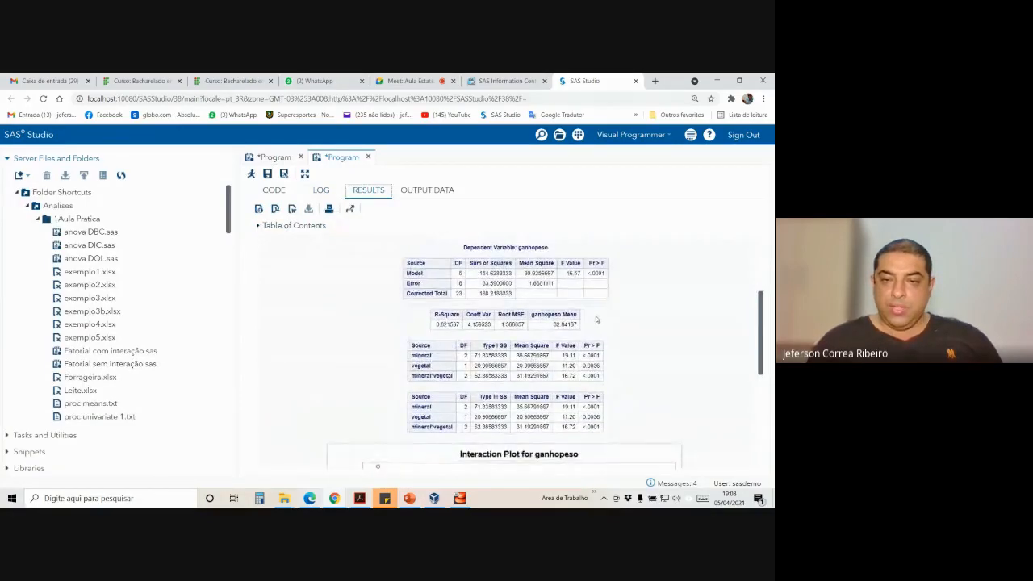
{"action": "key", "text": "ctrl+plus"}
{"action": "key", "text": "ctrl+plus"}
{"action": "key", "text": "ctrl+plus"}
{"action": "key", "text": "ctrl+plus"}
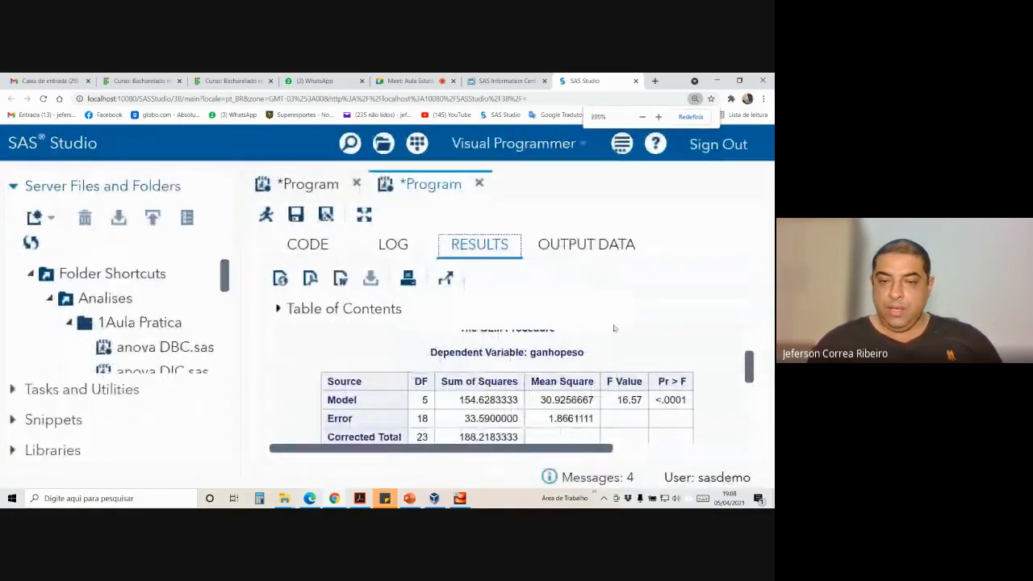
{"action": "scroll", "coordinate": [618, 363], "scroll_direction": "up", "scroll_amount": 5}
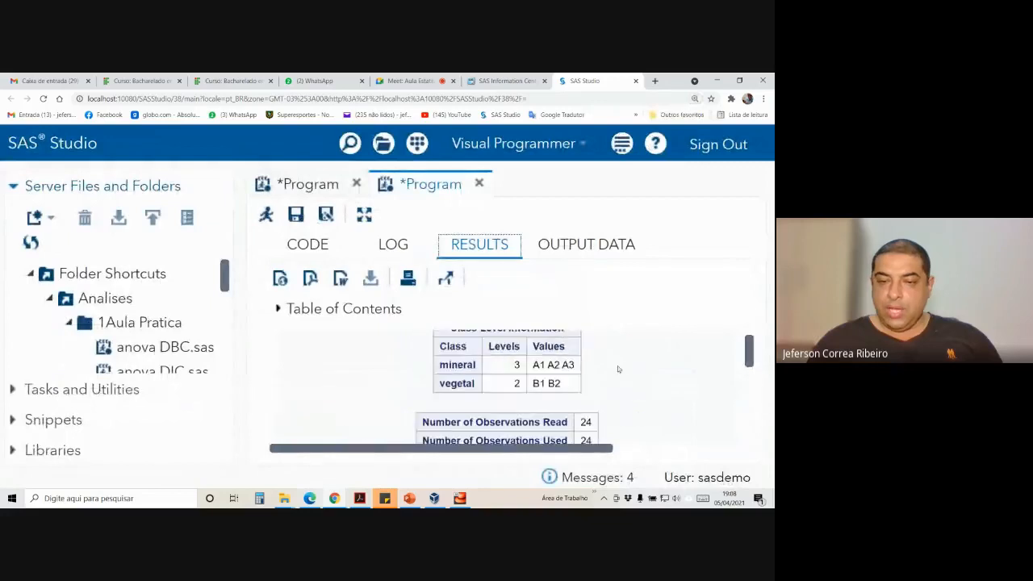
{"action": "scroll", "coordinate": [599, 370], "scroll_direction": "up", "scroll_amount": 2}
{"action": "scroll", "coordinate": [562, 373], "scroll_direction": "down", "scroll_amount": 3}
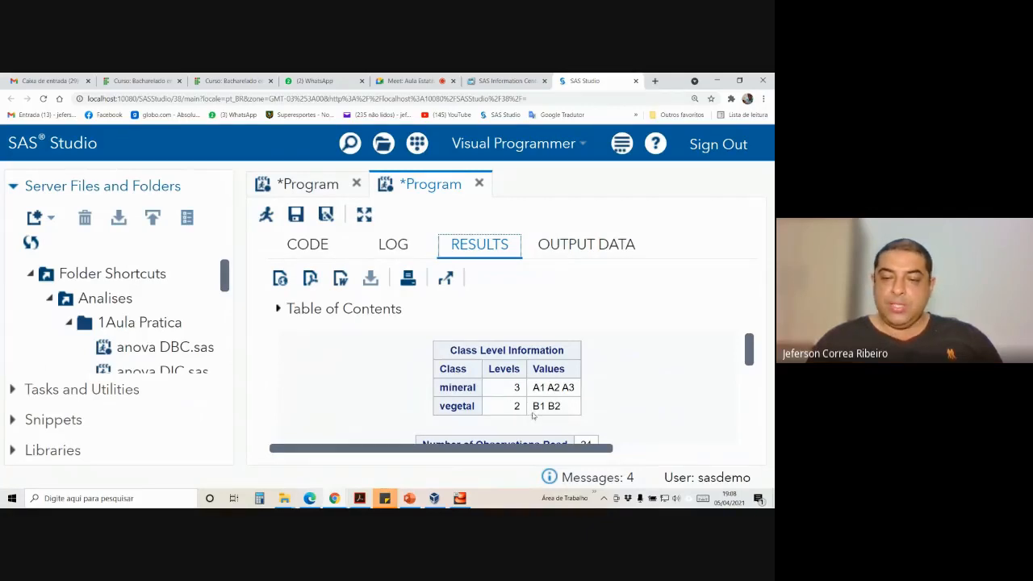
{"action": "scroll", "coordinate": [557, 406], "scroll_direction": "down", "scroll_amount": 1}
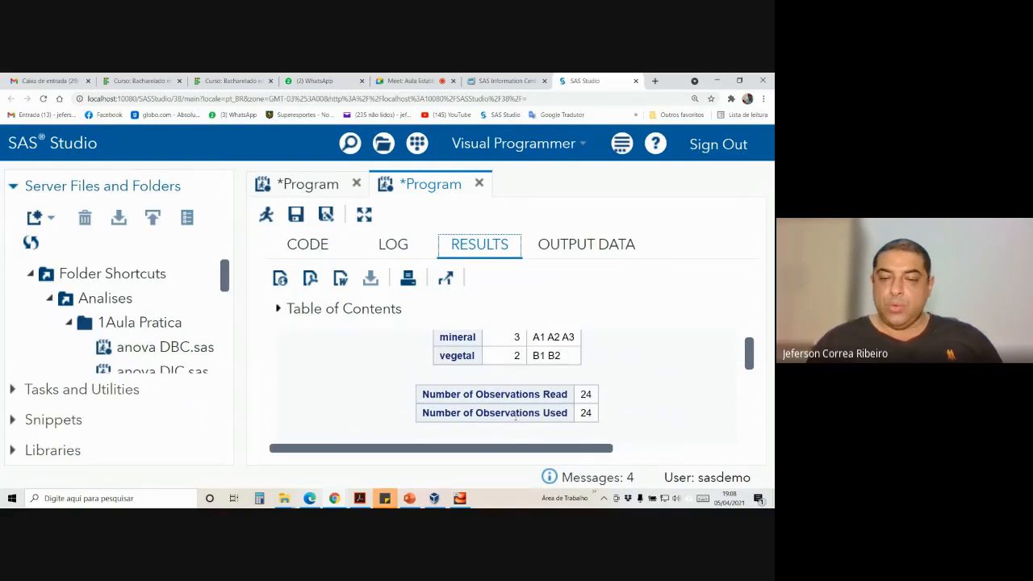
{"action": "scroll", "coordinate": [577, 417], "scroll_direction": "down", "scroll_amount": 3}
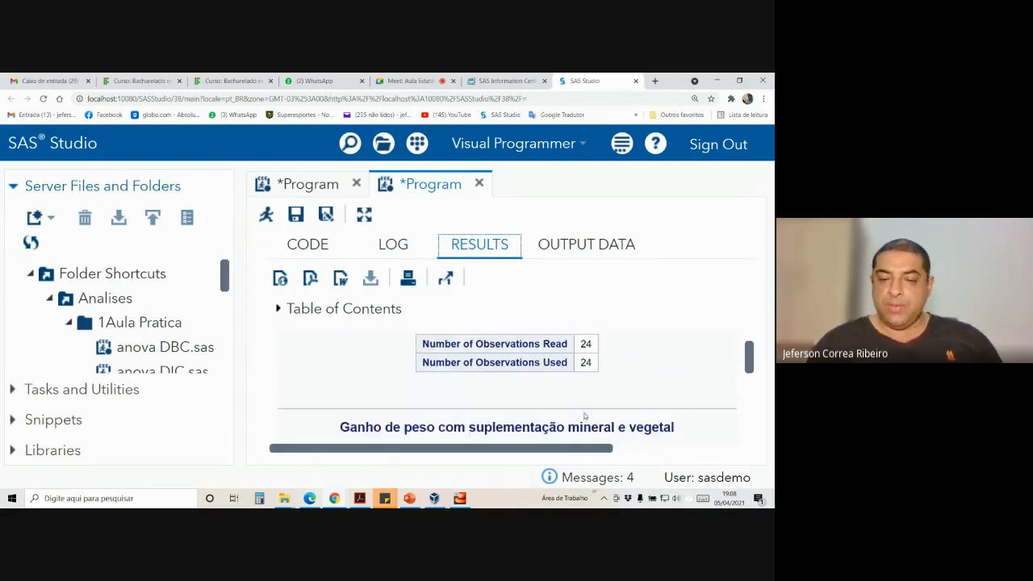
{"action": "scroll", "coordinate": [574, 414], "scroll_direction": "up", "scroll_amount": 1}
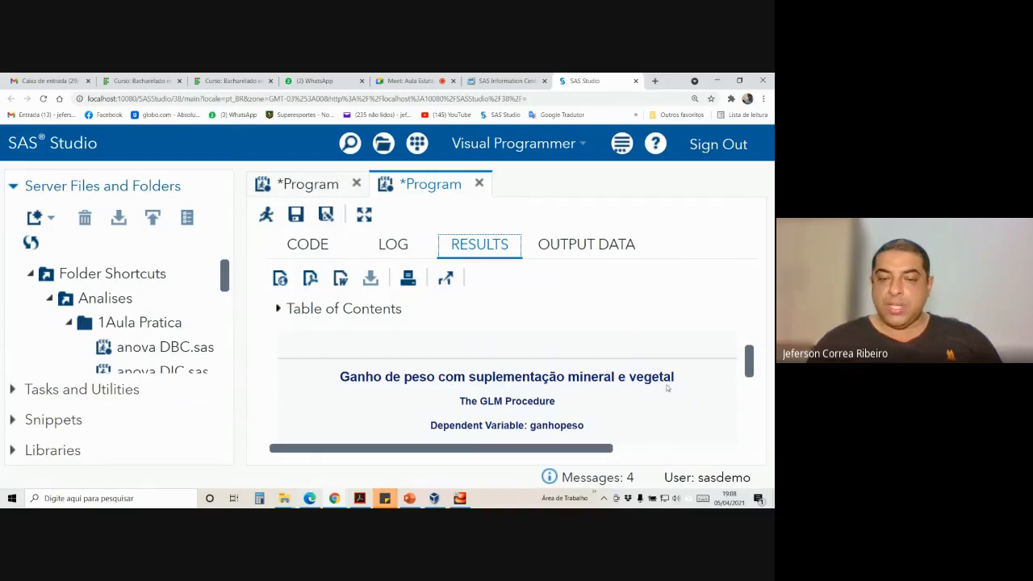
- Examine the model's significance, the fit statistics, and the F value and probability of the mineral factor in the ANOVA tables
{"action": "scroll", "coordinate": [626, 393], "scroll_direction": "down", "scroll_amount": 1}
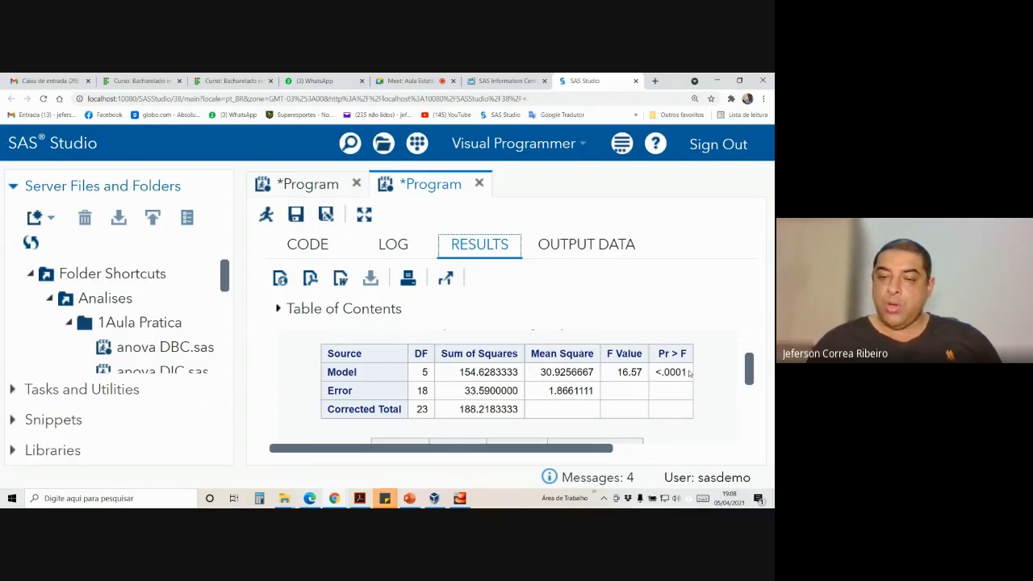
{"action": "left_click_drag", "start_coordinate": [690, 372], "coordinate": [656, 372]}
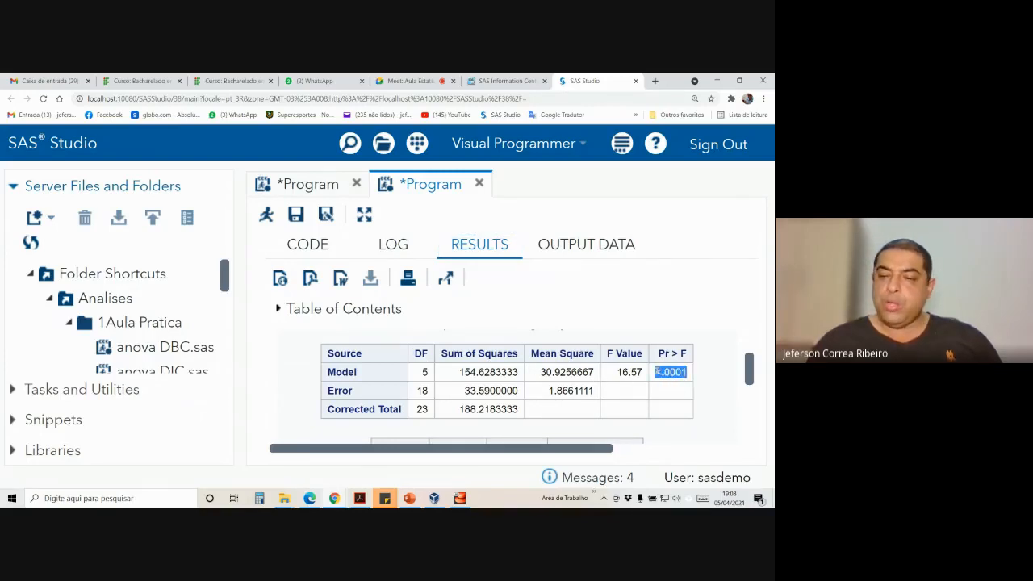
{"action": "scroll", "coordinate": [650, 376], "scroll_direction": "down", "scroll_amount": 3}
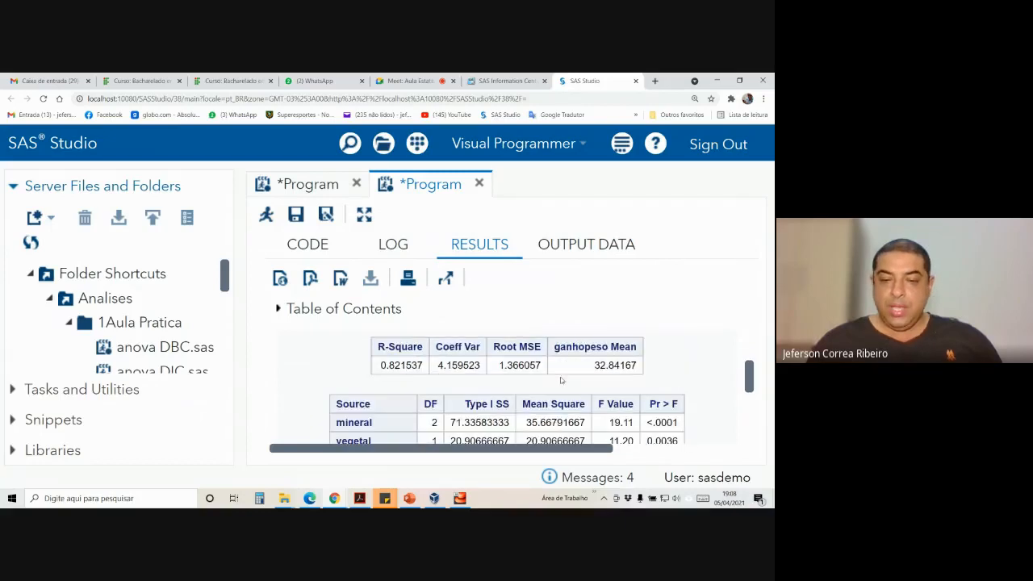
{"action": "scroll", "coordinate": [561, 378], "scroll_direction": "down", "scroll_amount": 1}
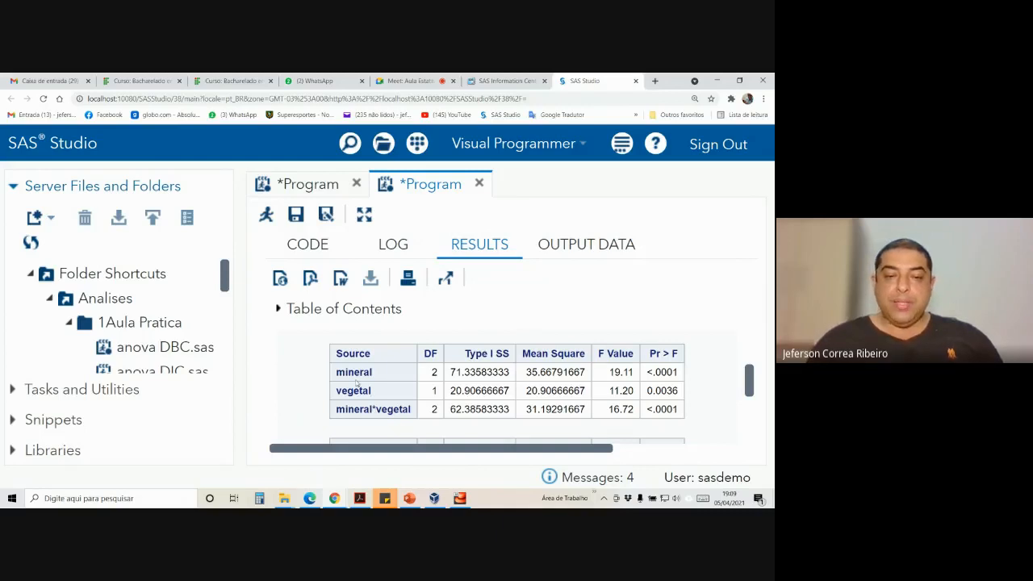
{"action": "left_click_drag", "start_coordinate": [337, 372], "coordinate": [364, 373]}
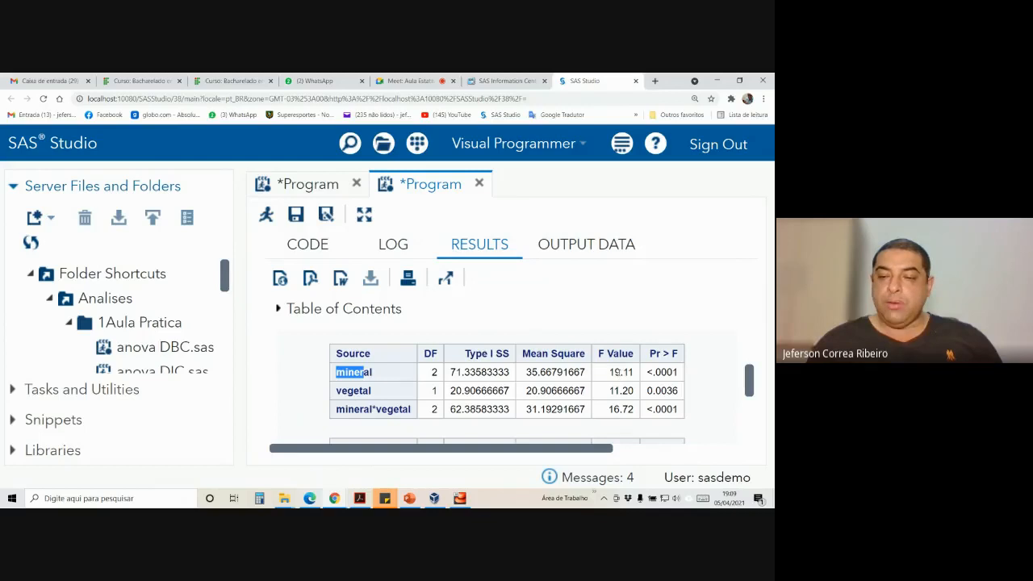
{"action": "left_click_drag", "start_coordinate": [609, 372], "coordinate": [634, 372]}
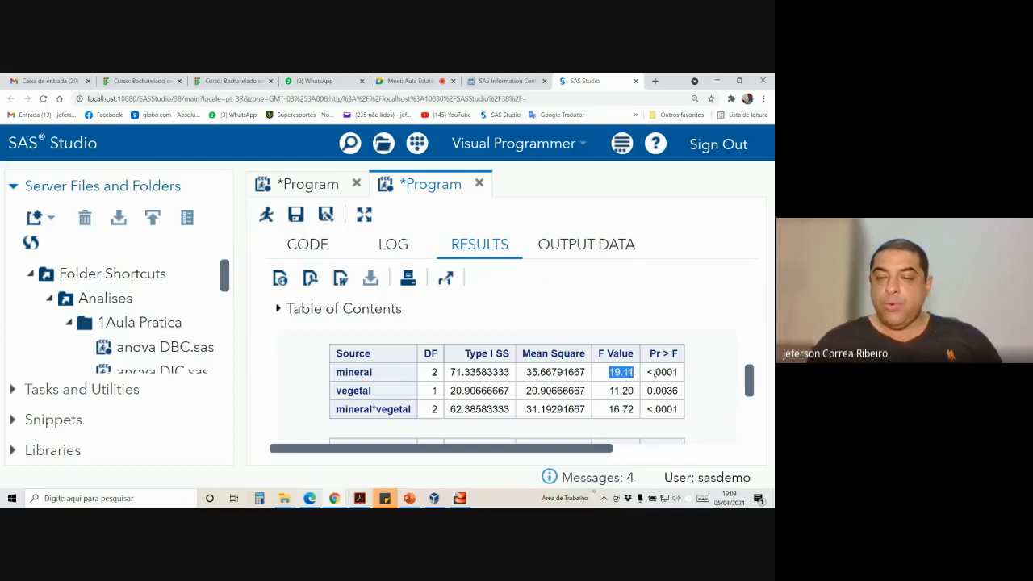
{"action": "left_click", "coordinate": [654, 373]}
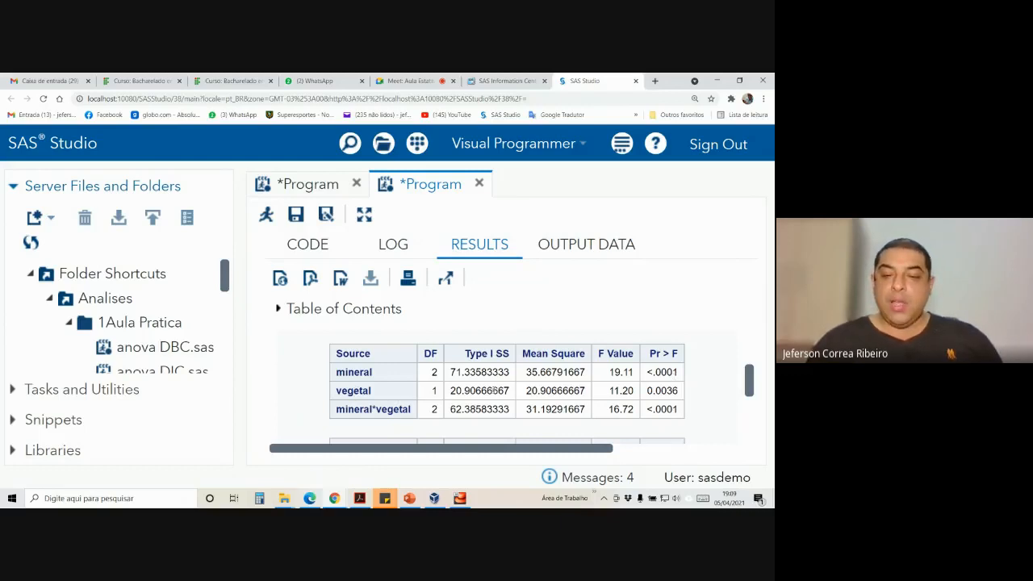
- Examine the probability of the vegetal factor and the F value and probability of the mineral*vegetal interaction in the Type I table
{"action": "left_click_drag", "start_coordinate": [610, 391], "coordinate": [682, 396]}
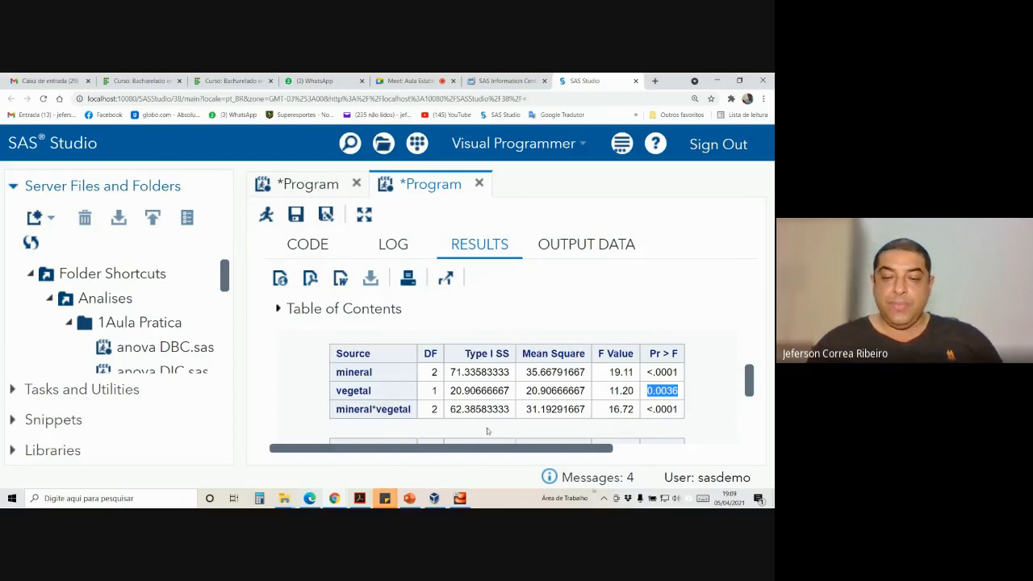
{"action": "left_click_drag", "start_coordinate": [340, 409], "coordinate": [416, 418]}
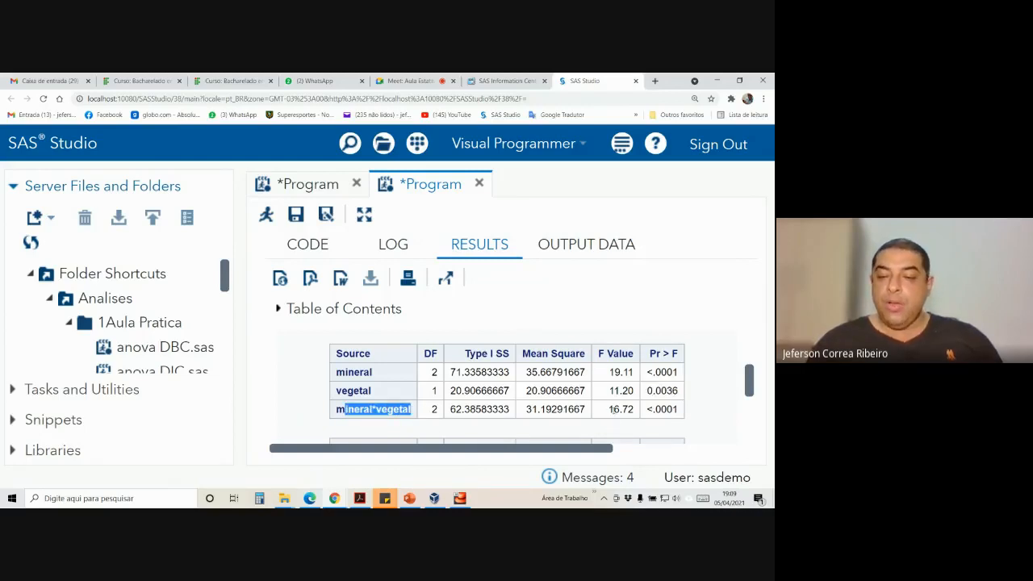
{"action": "left_click_drag", "start_coordinate": [611, 410], "coordinate": [638, 412]}
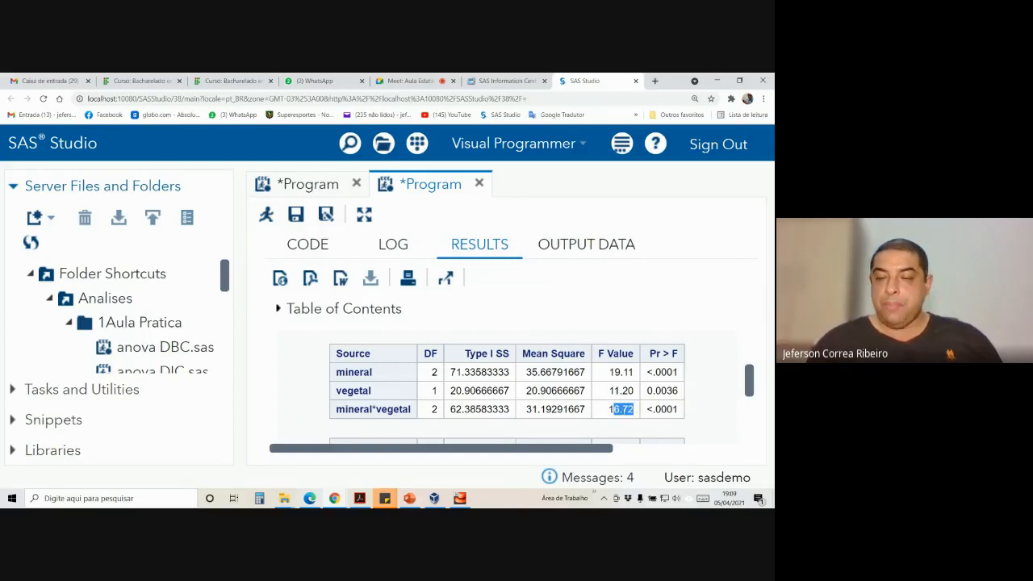
{"action": "left_click", "coordinate": [664, 408]}
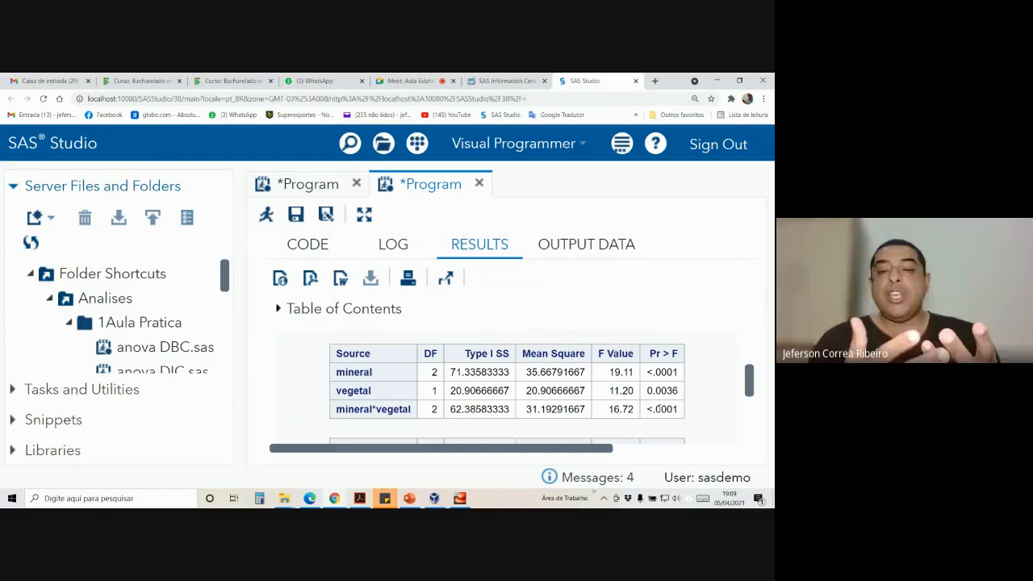
- Reduce the page zoom and examine how the B1 and B2 lines behave across A1, A2 and A3 in the ganhopeso interaction plot
{"action": "scroll", "coordinate": [487, 417], "scroll_direction": "down", "scroll_amount": 5}
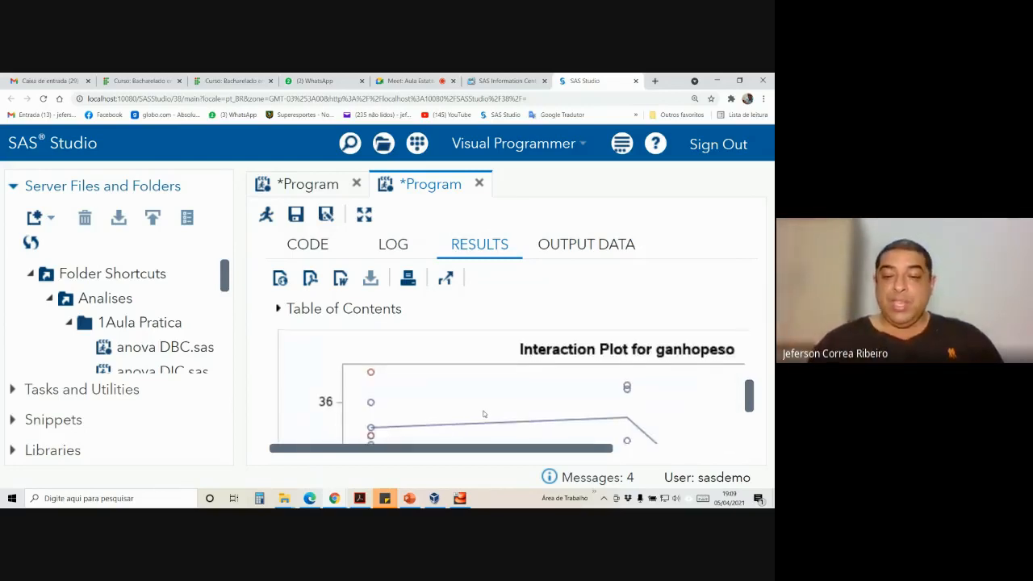
{"action": "key", "text": "ctrl+minus"}
{"action": "key", "text": "ctrl+minus"}
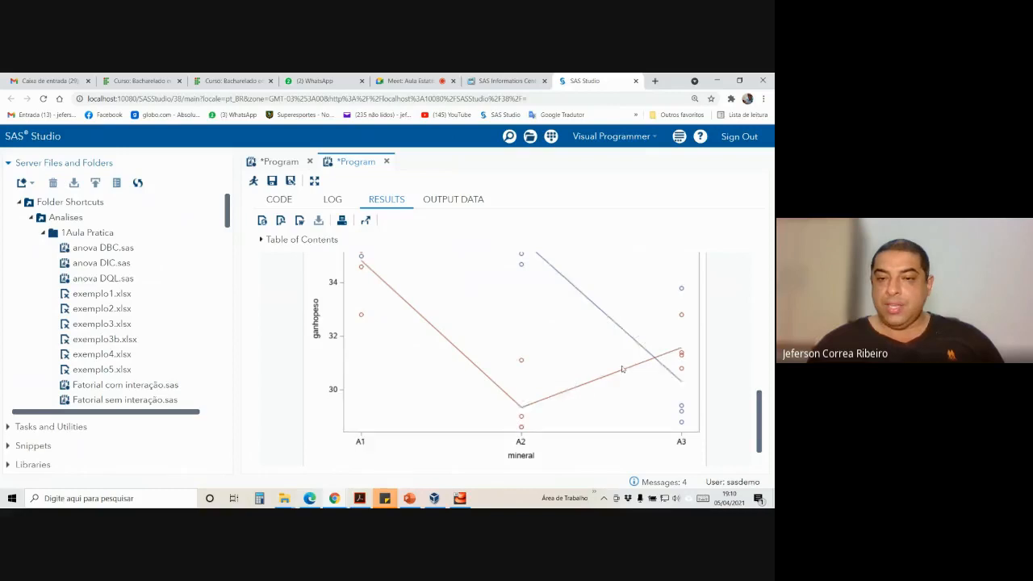
{"action": "scroll", "coordinate": [622, 367], "scroll_direction": "up", "scroll_amount": 1}
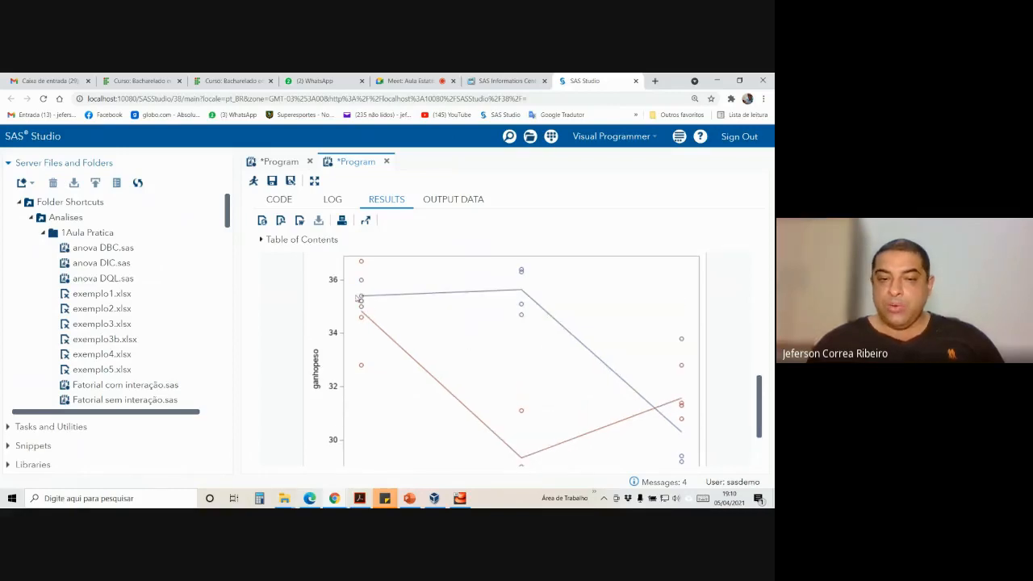
{"action": "scroll", "coordinate": [361, 302], "scroll_direction": "down", "scroll_amount": 1}
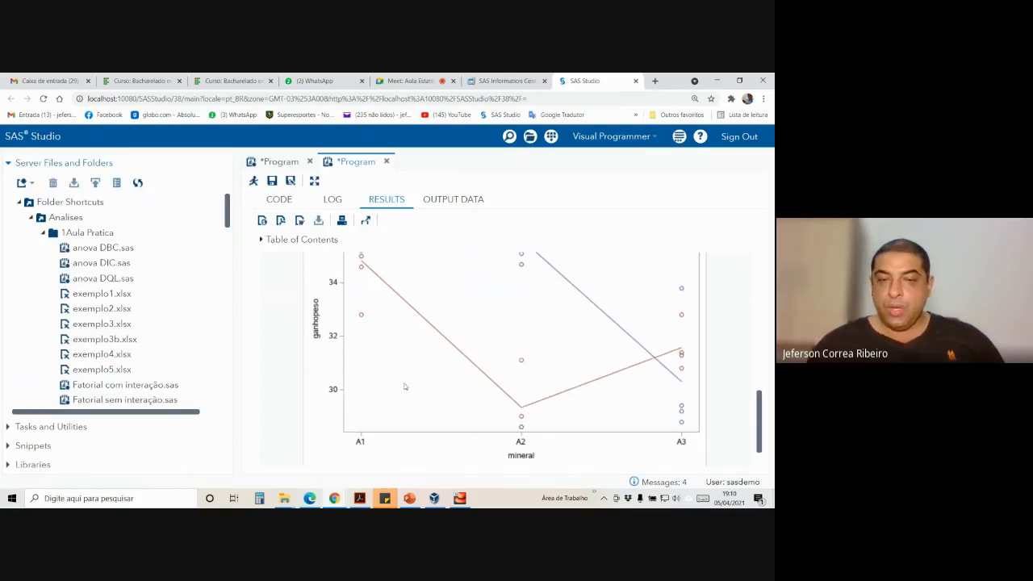
{"action": "scroll", "coordinate": [379, 355], "scroll_direction": "up", "scroll_amount": 1}
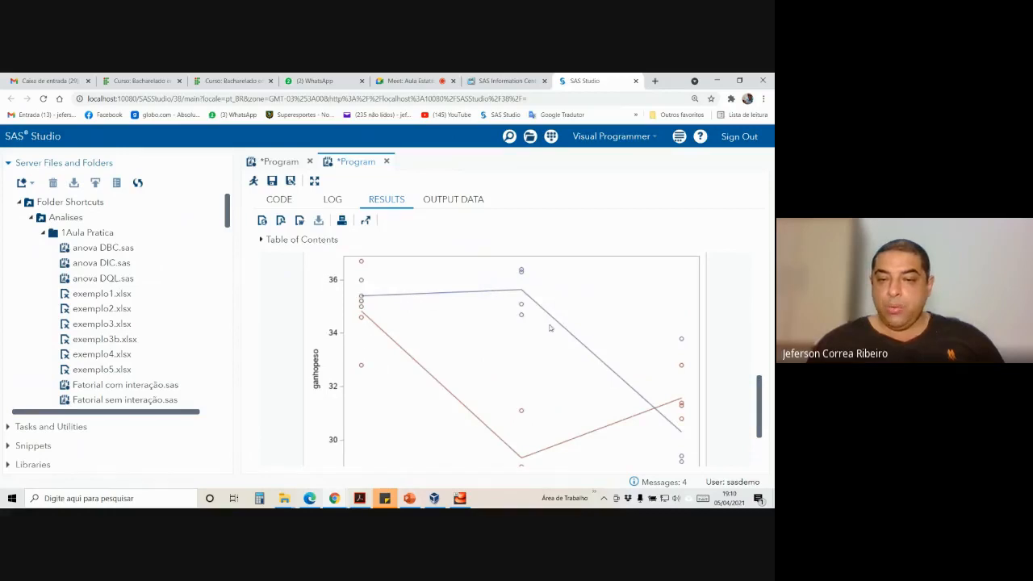
{"action": "scroll", "coordinate": [667, 407], "scroll_direction": "down", "scroll_amount": 1}
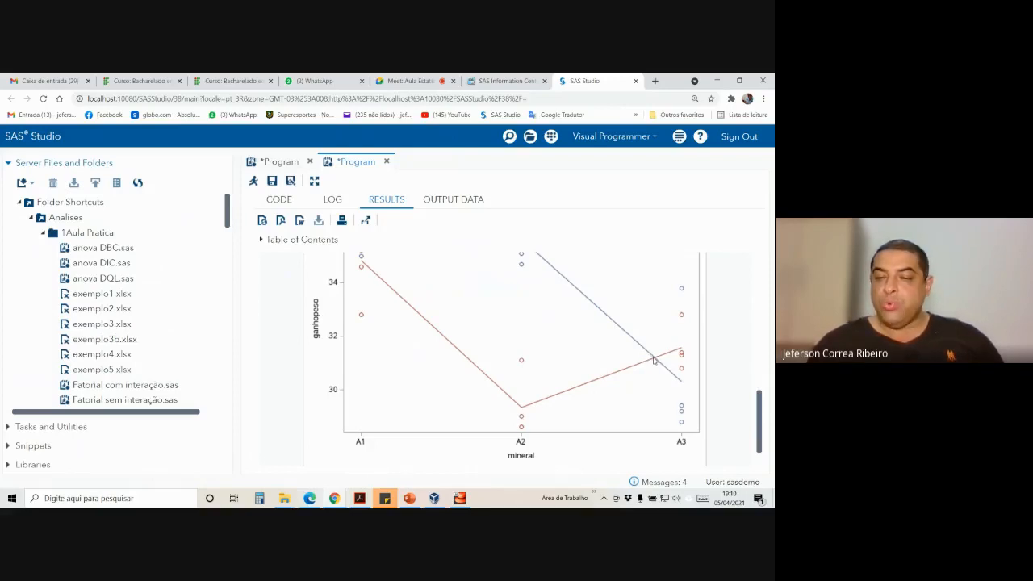
{"action": "scroll", "coordinate": [675, 356], "scroll_direction": "up", "scroll_amount": 1}
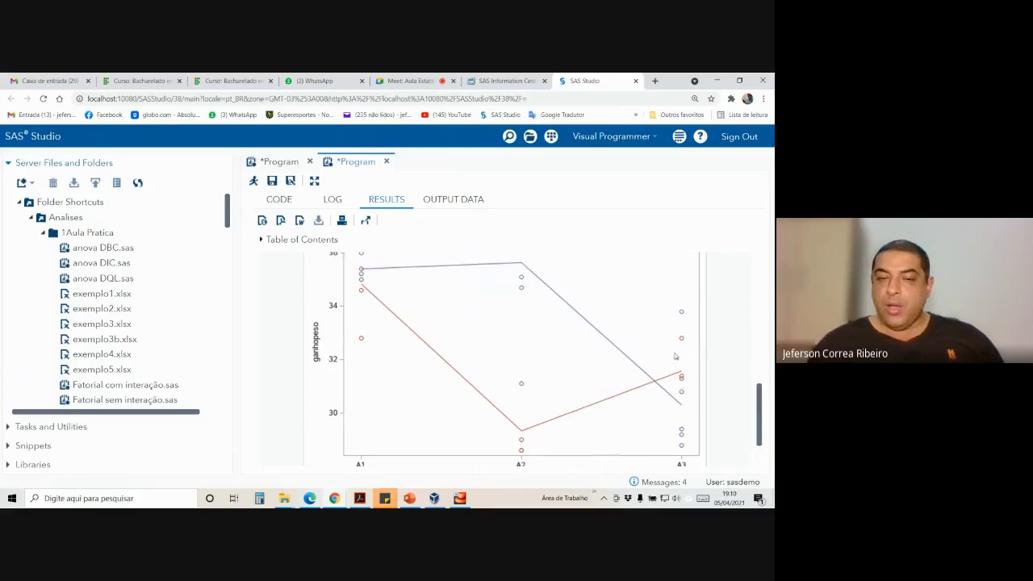
{"action": "scroll", "coordinate": [675, 356], "scroll_direction": "up", "scroll_amount": 2}
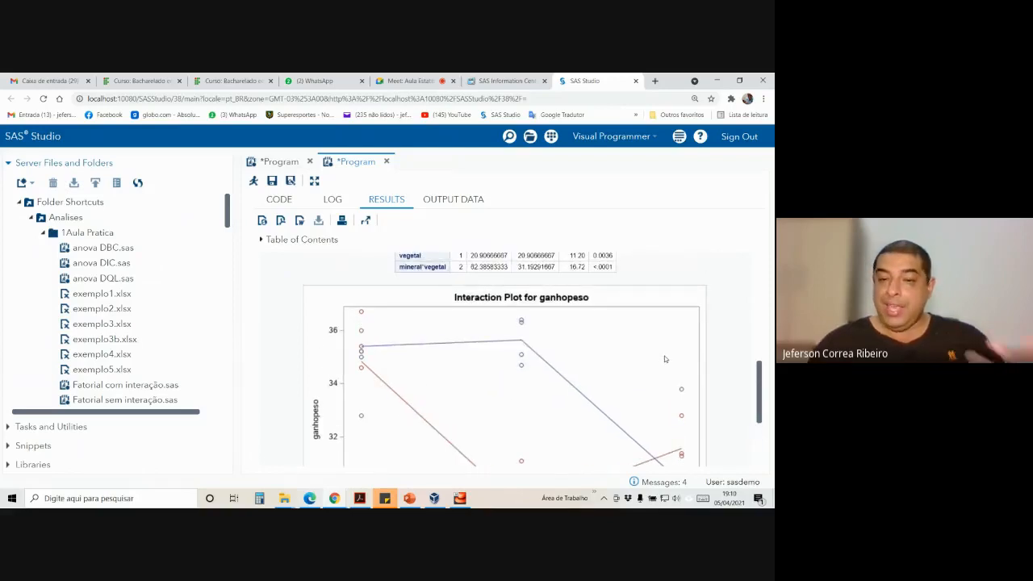
{"action": "scroll", "coordinate": [655, 365], "scroll_direction": "down", "scroll_amount": 3}
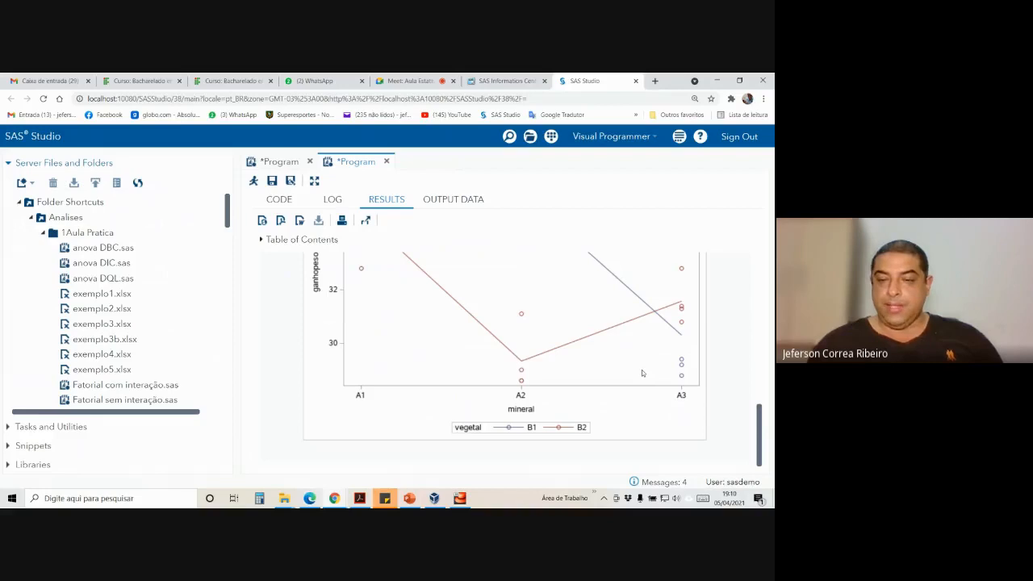
{"action": "scroll", "coordinate": [642, 373], "scroll_direction": "up", "scroll_amount": 1}
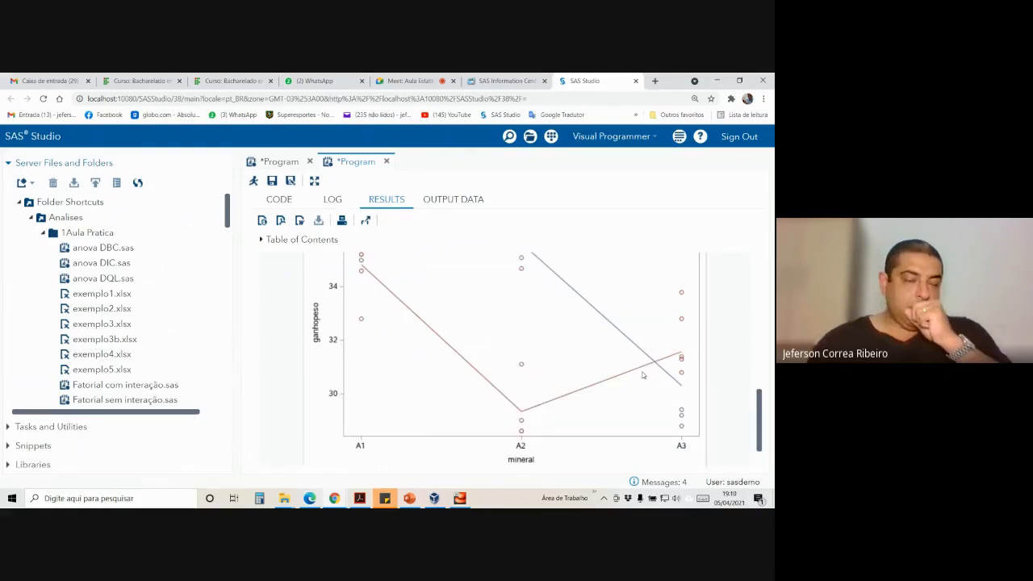
{"action": "scroll", "coordinate": [631, 401], "scroll_direction": "up", "scroll_amount": 5}
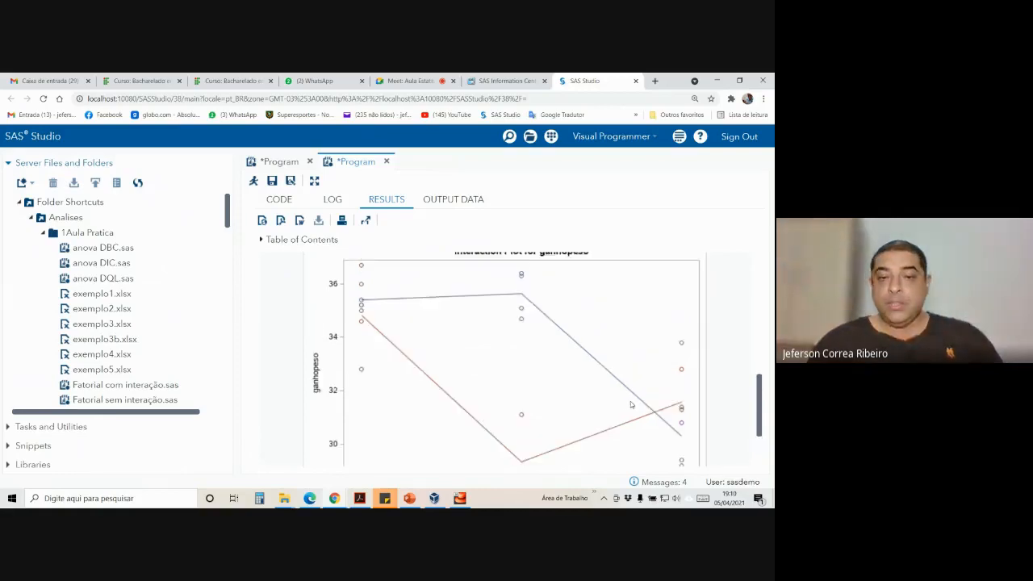
{"action": "scroll", "coordinate": [627, 407], "scroll_direction": "up", "scroll_amount": 3}
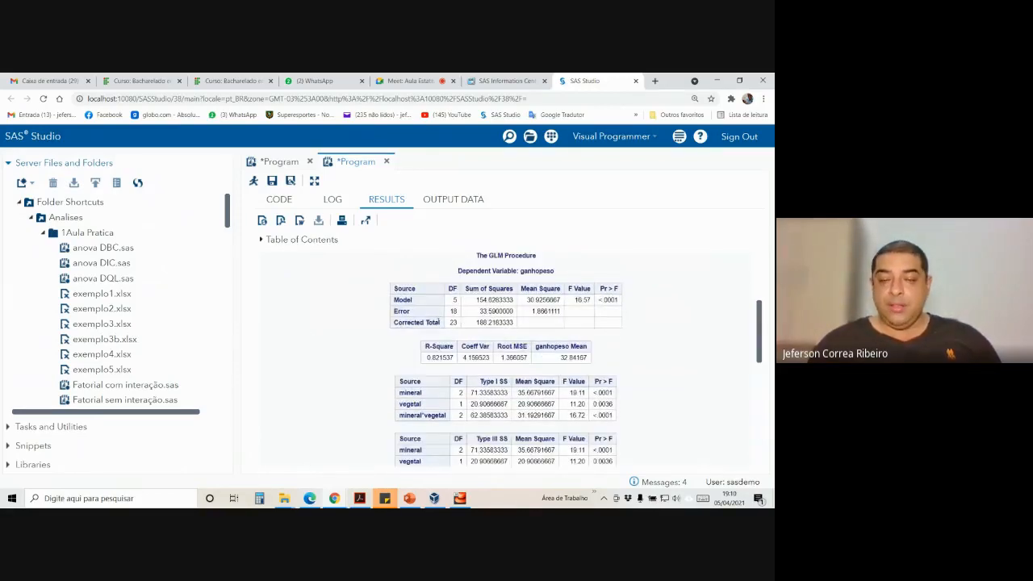
{"action": "scroll", "coordinate": [440, 321], "scroll_direction": "up", "scroll_amount": 4}
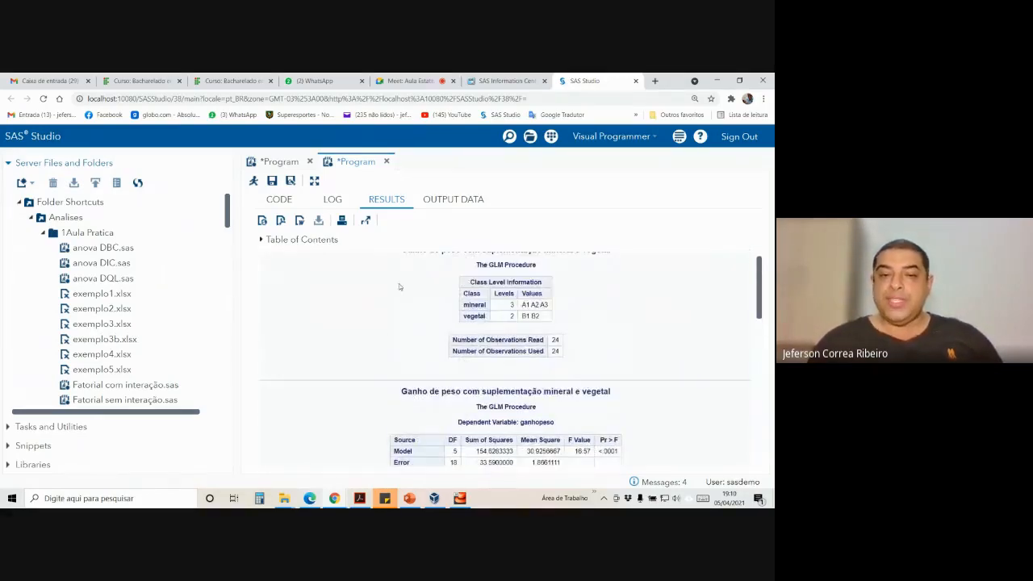
- Return to the exemplo6 code and uncomment both lsmeans mineral*vegetal statements, the one with slice = mineral and the one with slice = vegetal
{"action": "left_click", "coordinate": [278, 205]}
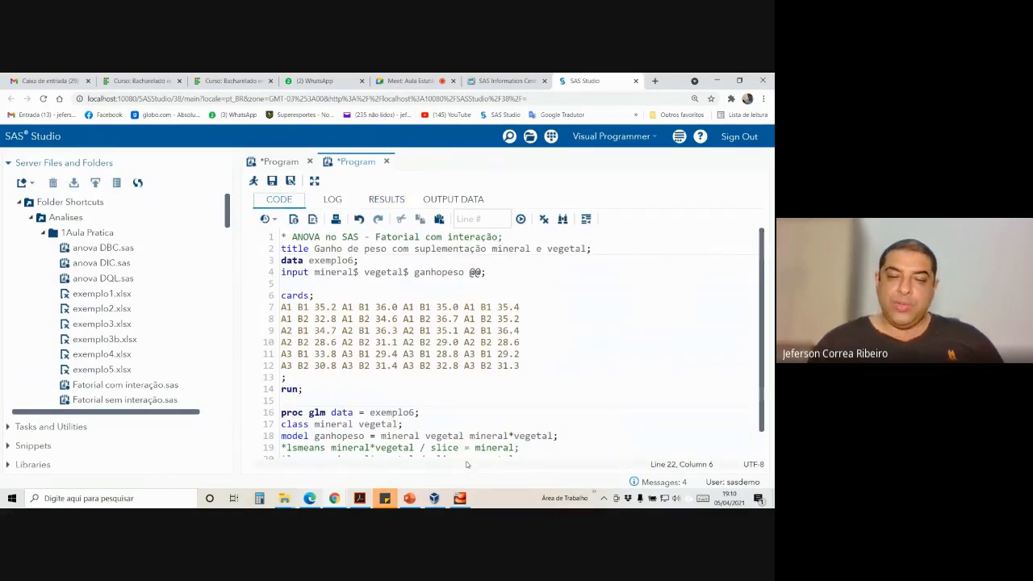
{"action": "scroll", "coordinate": [387, 401], "scroll_direction": "down", "scroll_amount": 2}
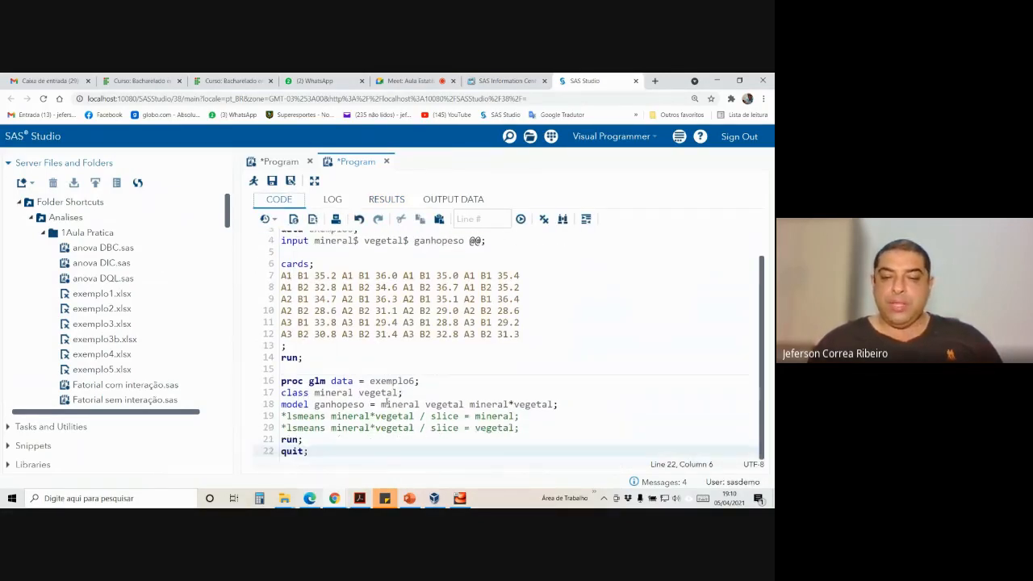
{"action": "left_click", "coordinate": [560, 406]}
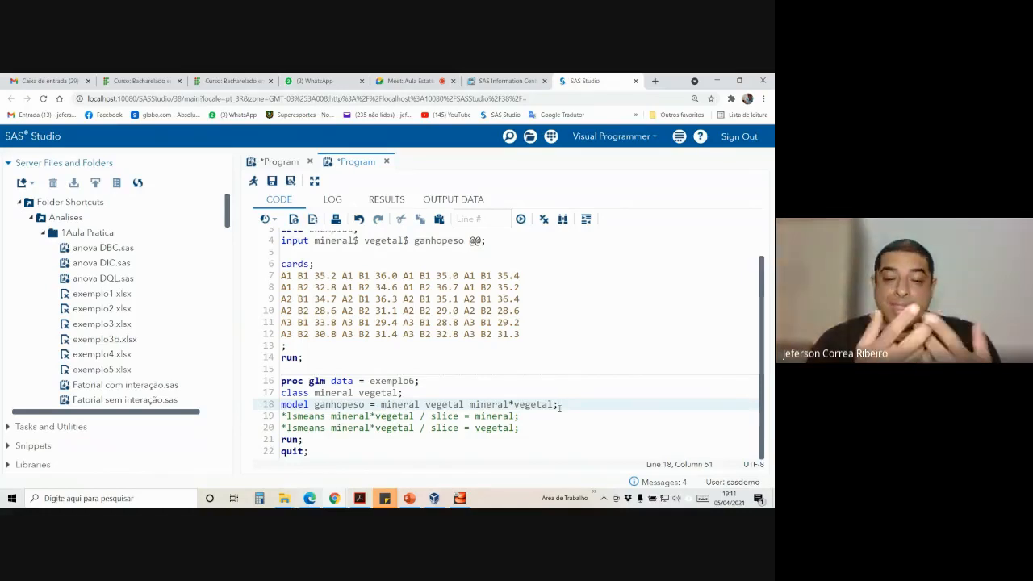
{"action": "key", "text": "Down"}
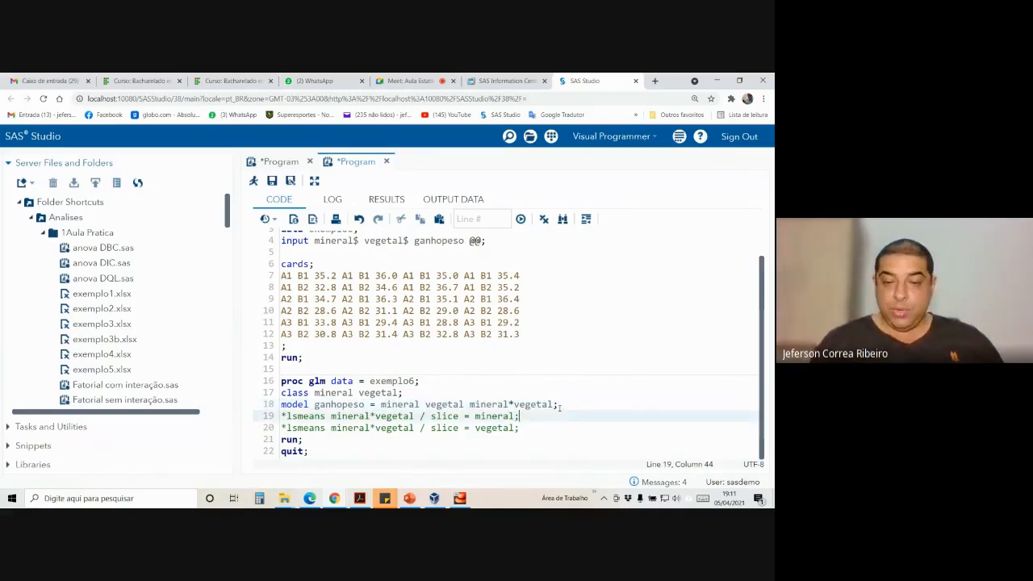
{"action": "key", "text": "ctrl+Left"}
{"action": "key", "text": "ctrl+Left"}
{"action": "key", "text": "ctrl+Left"}
{"action": "key", "text": "ctrl+Left"}
{"action": "key", "text": "ctrl+Left"}
{"action": "key", "text": "ctrl+Left"}
{"action": "key", "text": "ctrl+Left"}
{"action": "key", "text": "ctrl+Left"}
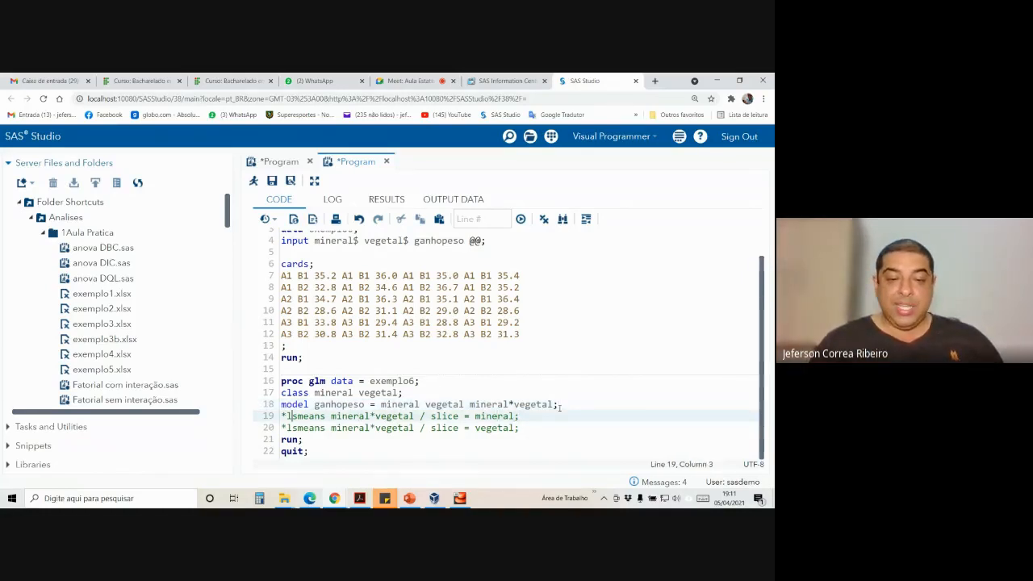
{"action": "key", "text": "BackSpace"}
{"action": "key", "text": "Down"}
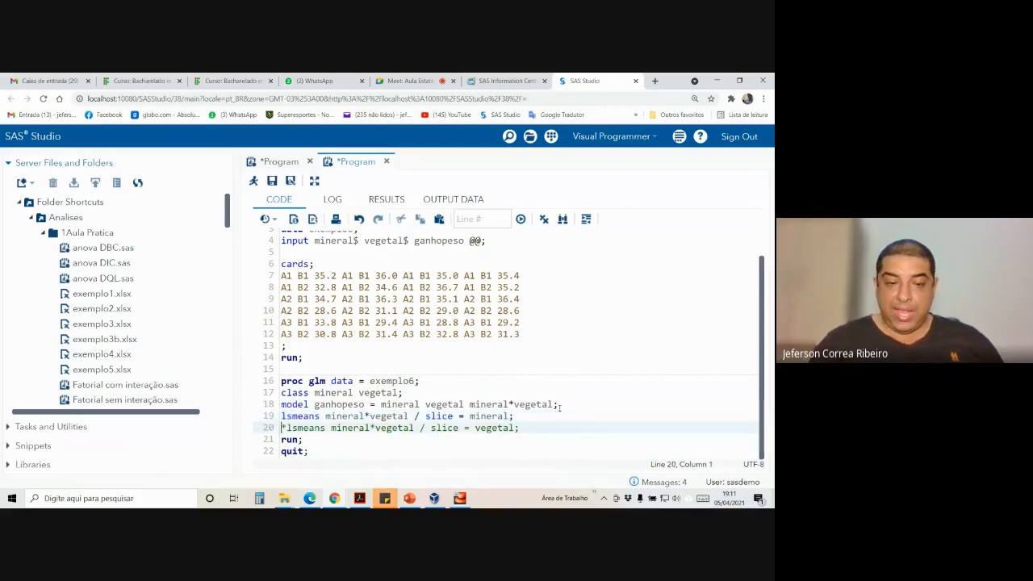
{"action": "key", "text": "BackSpace"}
{"action": "key", "text": "Up"}
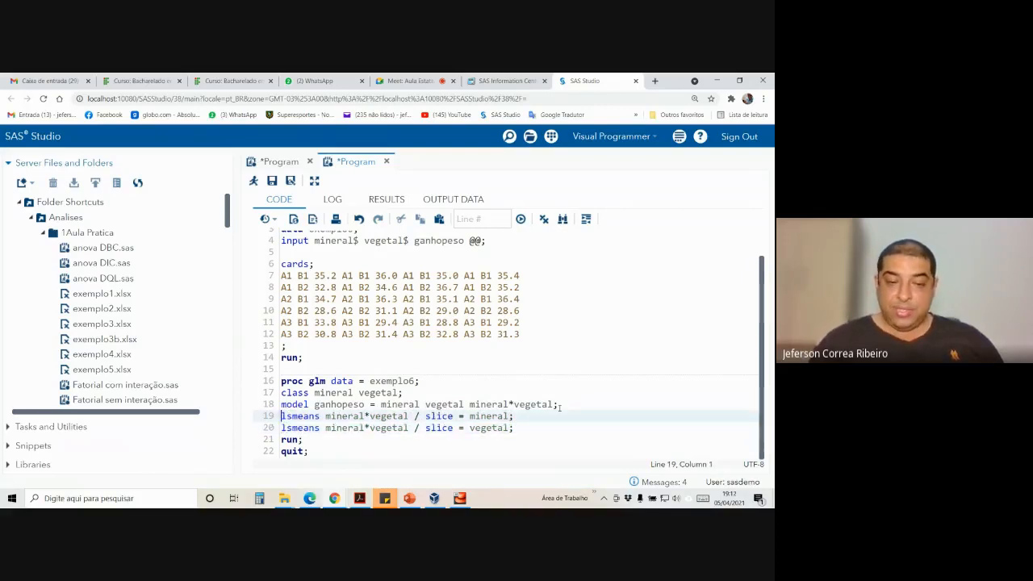
{"action": "key", "text": "Down"}
{"action": "key", "text": "Up"}
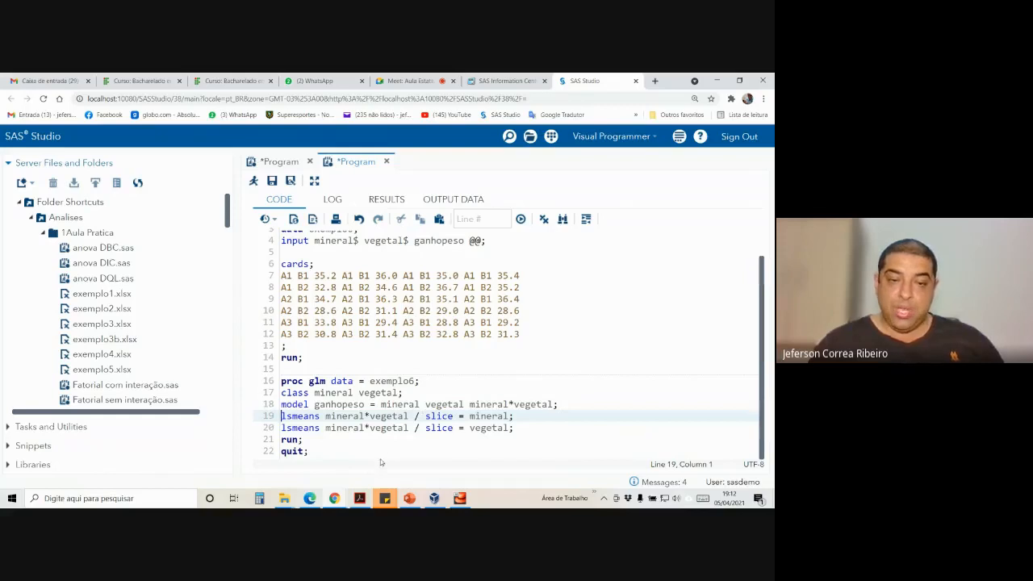
- Review the mineral*vegetal term and the slice = mineral option in the first lsmeans statement of the GLM procedure
{"action": "left_click", "coordinate": [314, 381]}
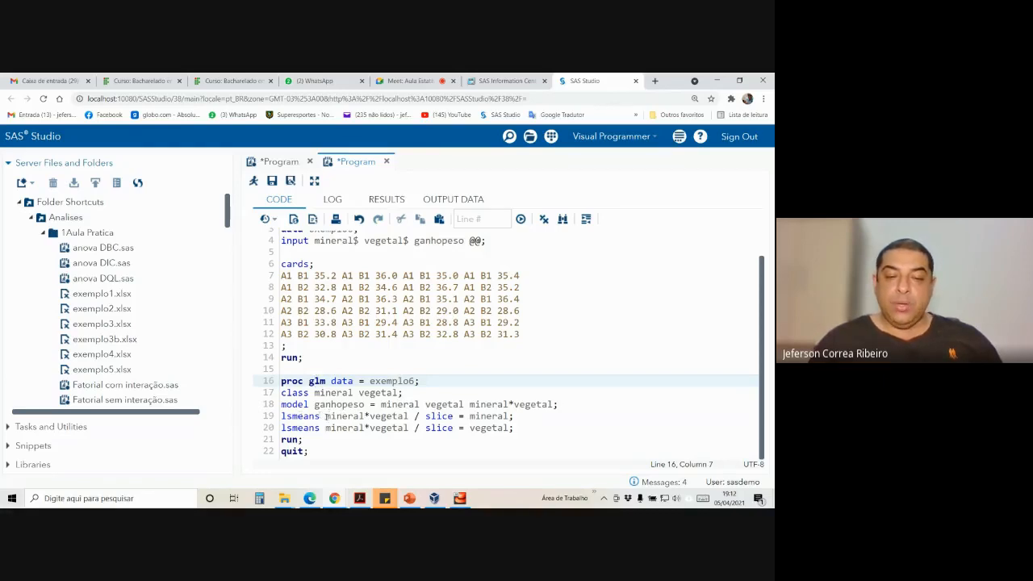
{"action": "left_click_drag", "start_coordinate": [326, 416], "coordinate": [409, 417]}
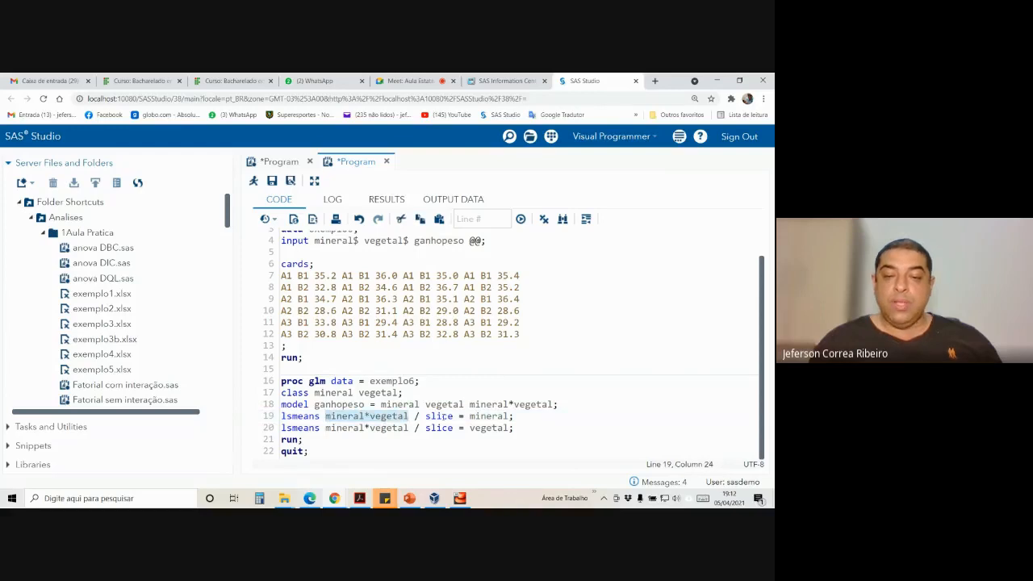
{"action": "double_click", "coordinate": [438, 416]}
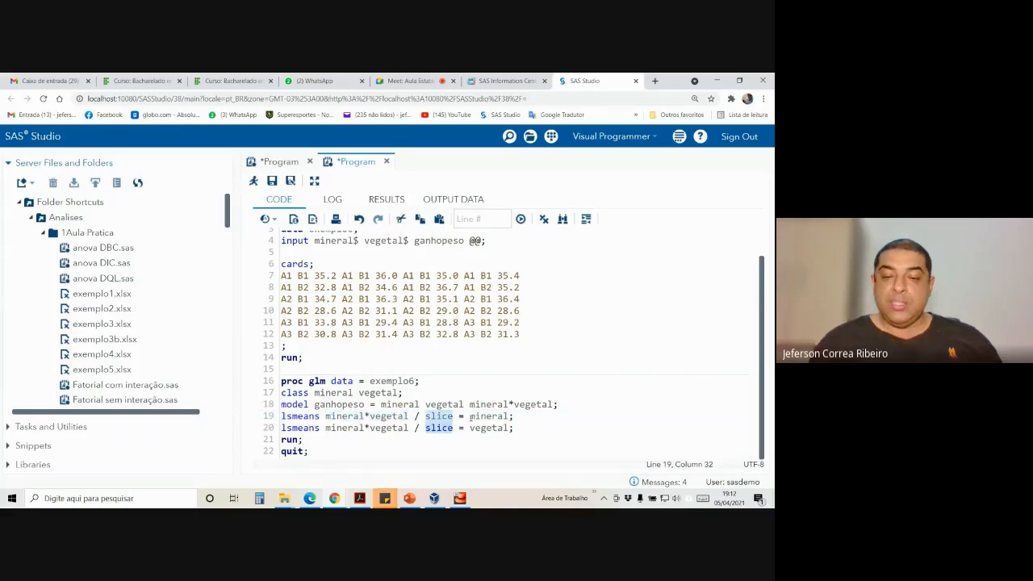
{"action": "double_click", "coordinate": [473, 416]}
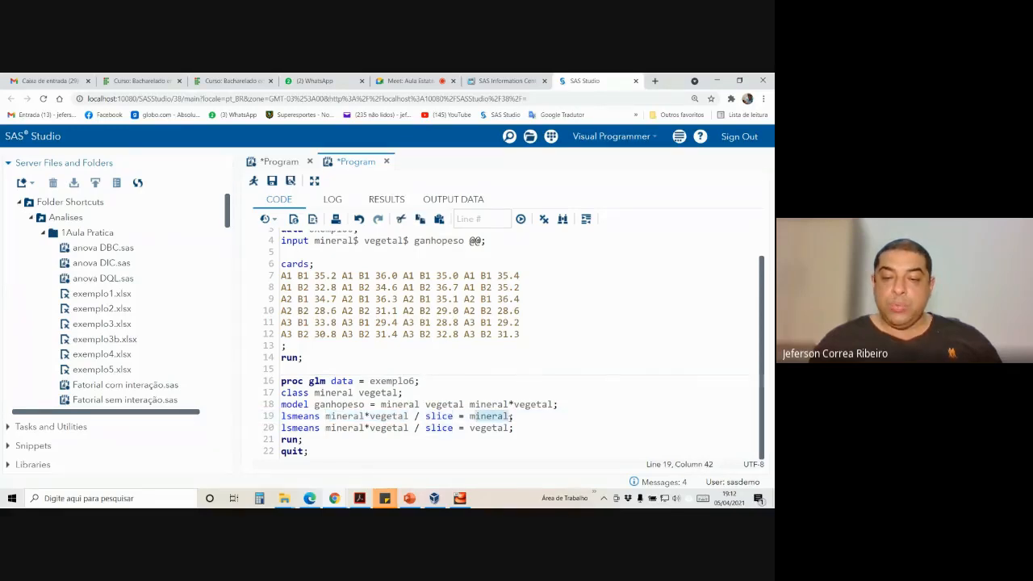
{"action": "left_click", "coordinate": [368, 440]}
{"action": "left_click", "coordinate": [352, 450]}
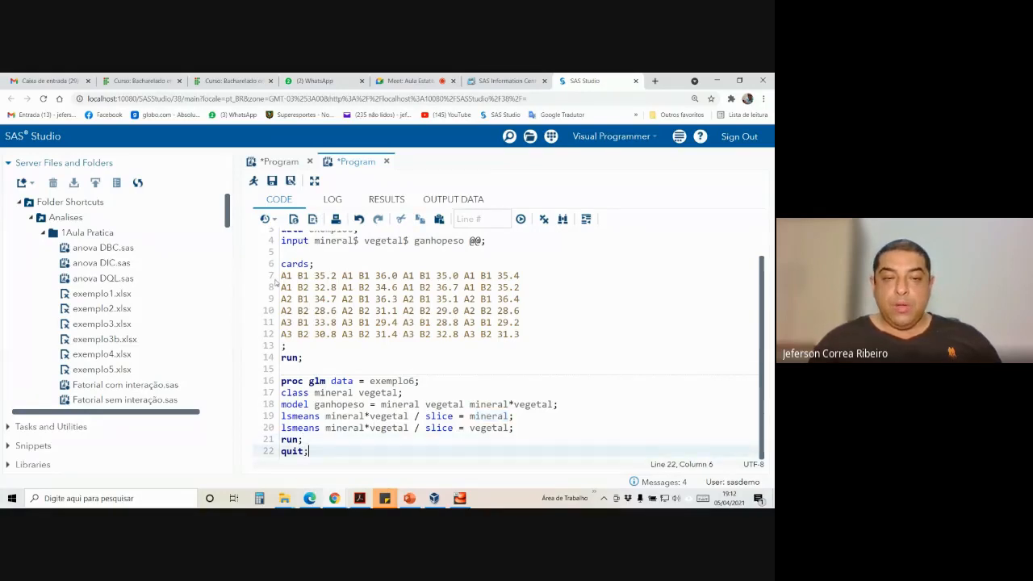
- Run the exemplo6 program with the lsmeans statements, enlarge the page to 175%, and review the class levels and number of observations
{"action": "left_click", "coordinate": [254, 182]}
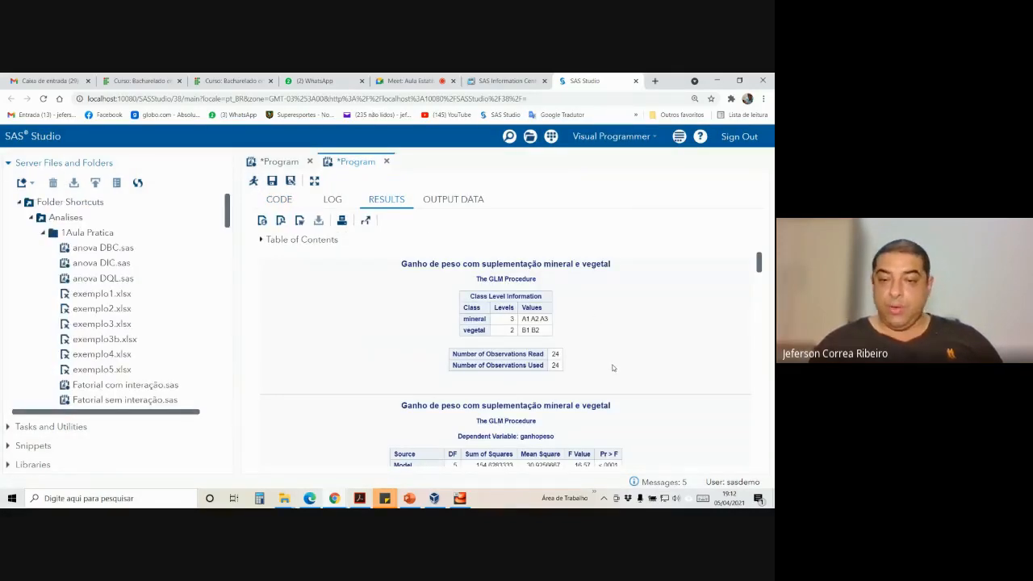
{"action": "key", "text": "ctrl+plus"}
{"action": "scroll", "coordinate": [613, 367], "scroll_direction": "down", "scroll_amount": 2}
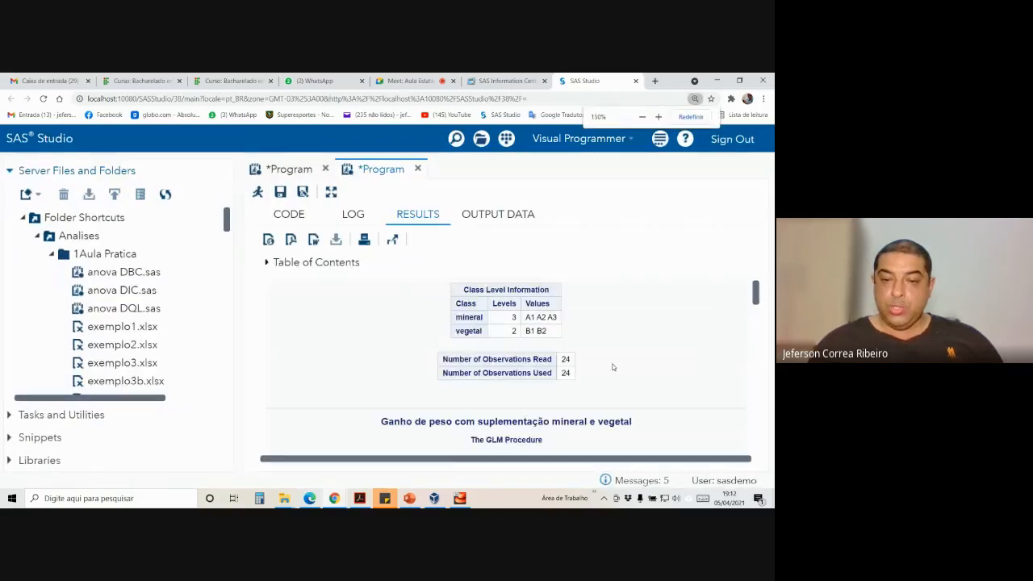
{"action": "scroll", "coordinate": [613, 367], "scroll_direction": "up", "scroll_amount": 1}
{"action": "key", "text": "ctrl+plus"}
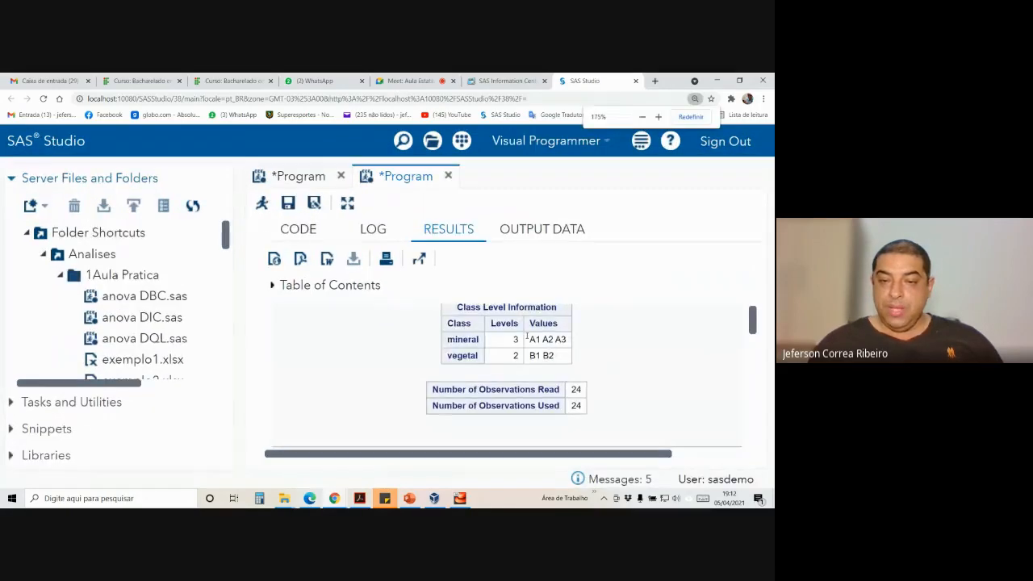
{"action": "scroll", "coordinate": [533, 336], "scroll_direction": "down", "scroll_amount": 1}
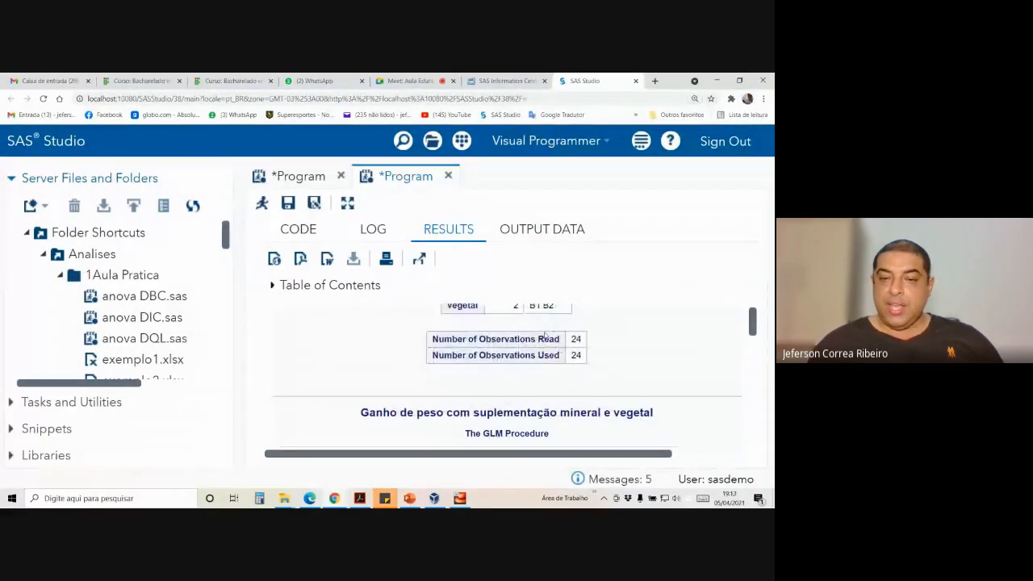
{"action": "scroll", "coordinate": [532, 339], "scroll_direction": "up", "scroll_amount": 1}
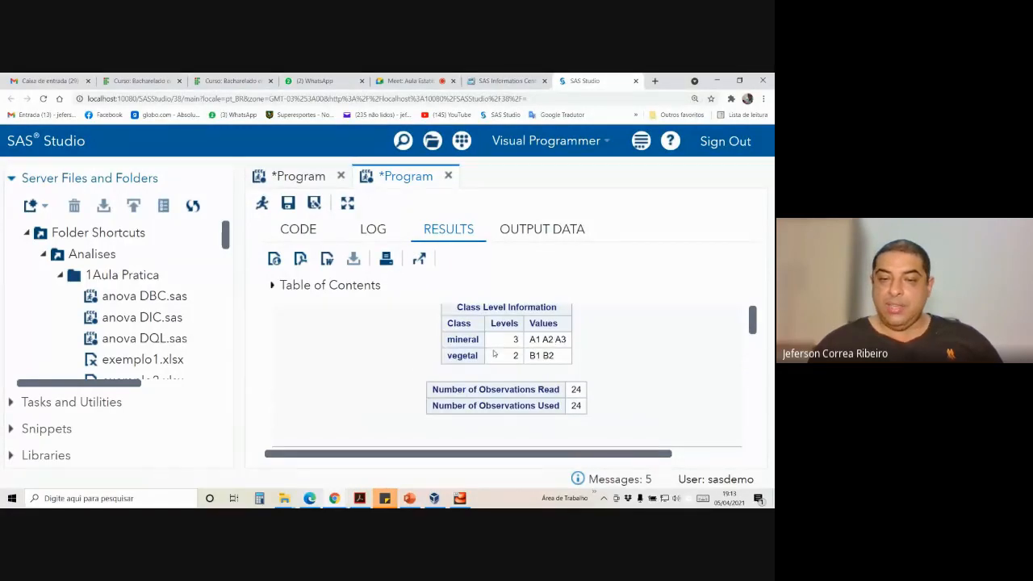
- Review the overall ANOVA table for ganhopeso and the Type I and Type III tests of mineral, vegetal and mineral*vegetal
{"action": "scroll", "coordinate": [571, 355], "scroll_direction": "down", "scroll_amount": 1}
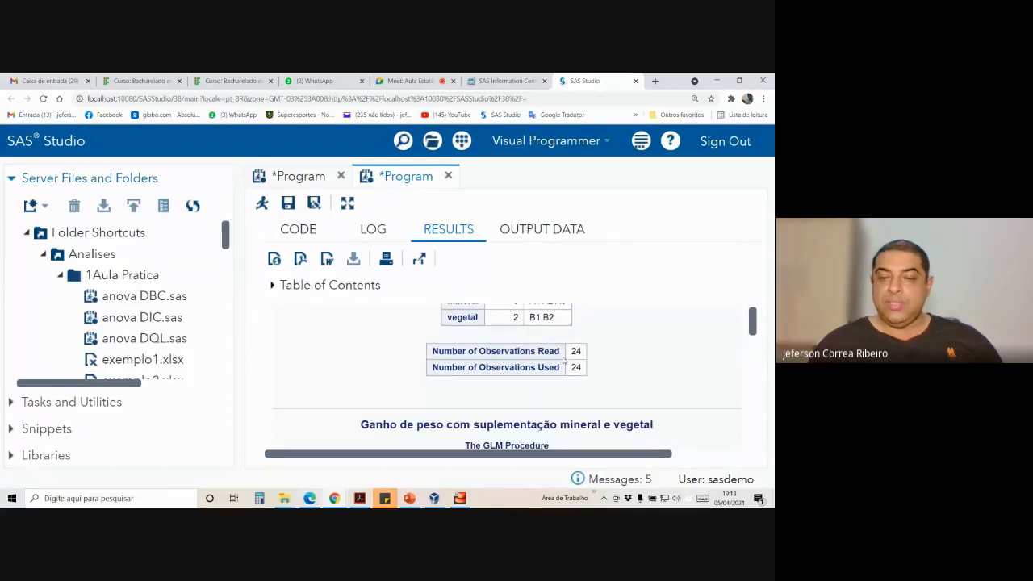
{"action": "scroll", "coordinate": [579, 362], "scroll_direction": "down", "scroll_amount": 1}
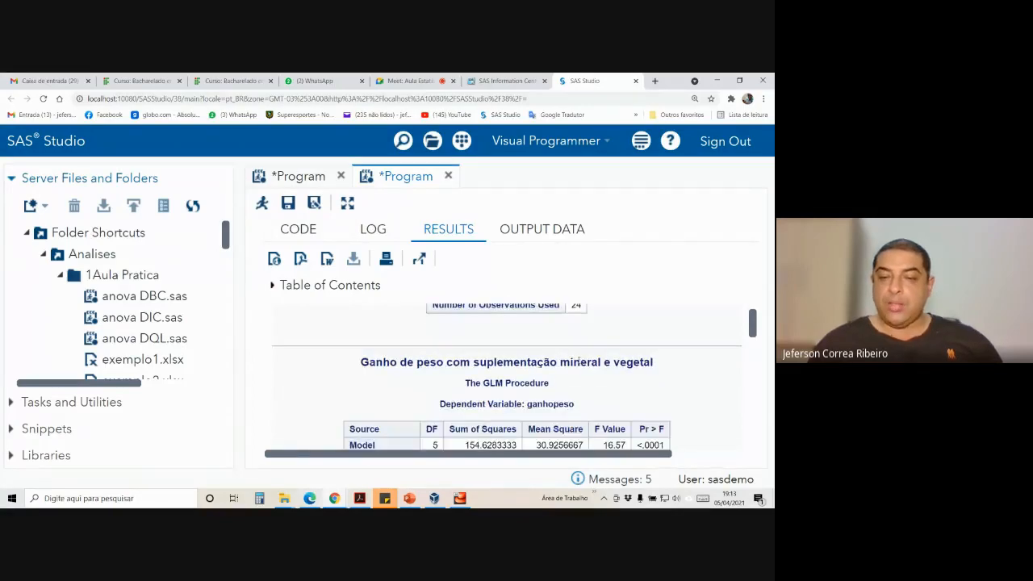
{"action": "scroll", "coordinate": [577, 341], "scroll_direction": "up", "scroll_amount": 1}
{"action": "scroll", "coordinate": [568, 338], "scroll_direction": "down", "scroll_amount": 1}
{"action": "scroll", "coordinate": [553, 340], "scroll_direction": "down", "scroll_amount": 1}
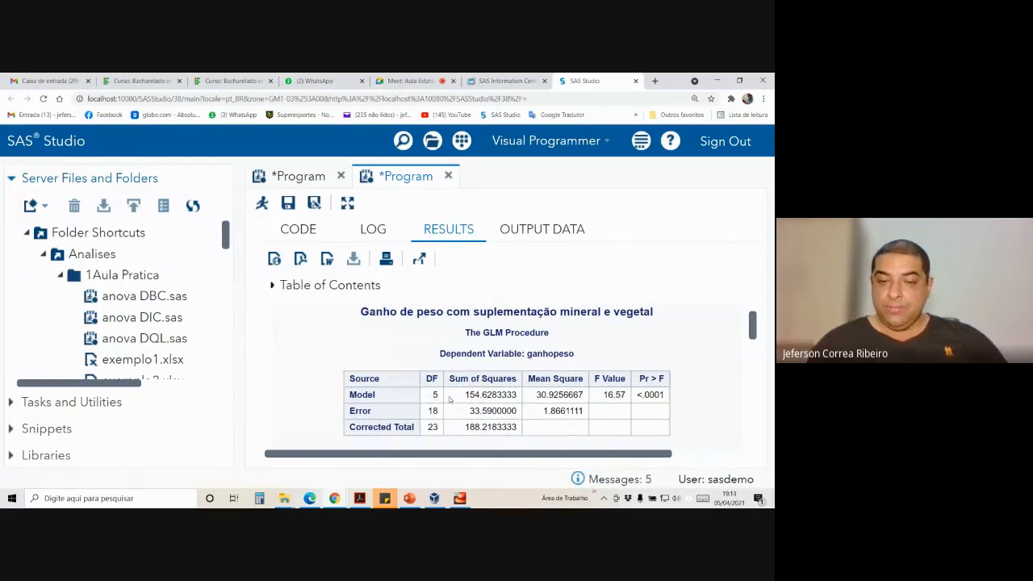
{"action": "scroll", "coordinate": [620, 416], "scroll_direction": "down", "scroll_amount": 1}
{"action": "scroll", "coordinate": [619, 417], "scroll_direction": "down", "scroll_amount": 2}
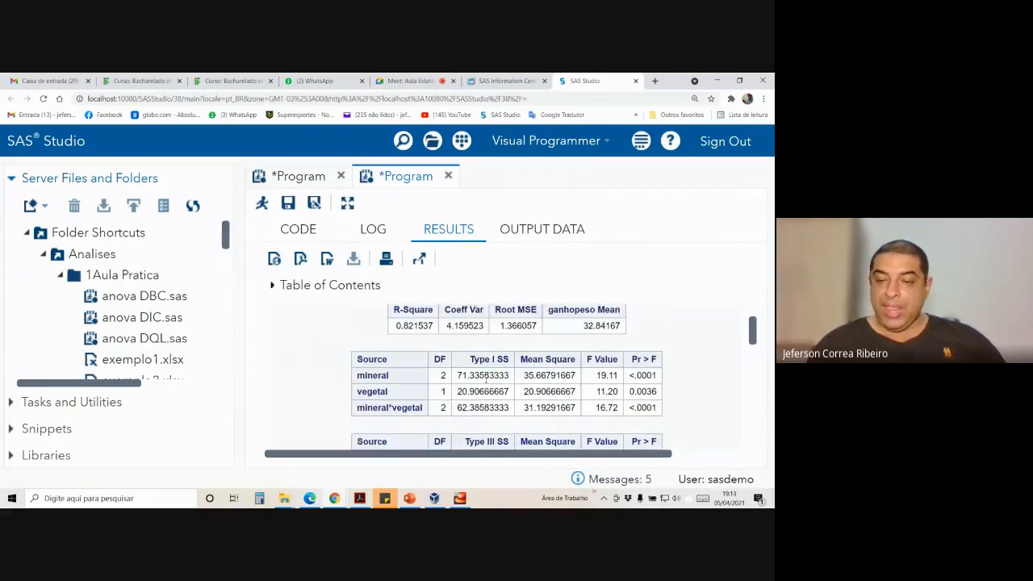
{"action": "scroll", "coordinate": [533, 404], "scroll_direction": "down", "scroll_amount": 3}
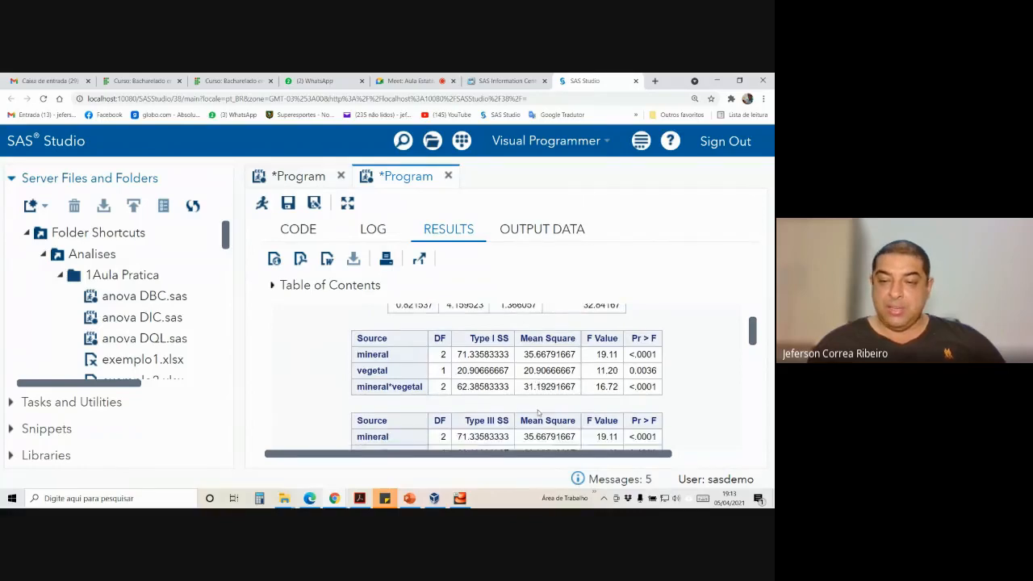
- Examine the least squares means table of ganhopeso for the mineral and vegetal combinations
{"action": "scroll", "coordinate": [538, 411], "scroll_direction": "down", "scroll_amount": 8}
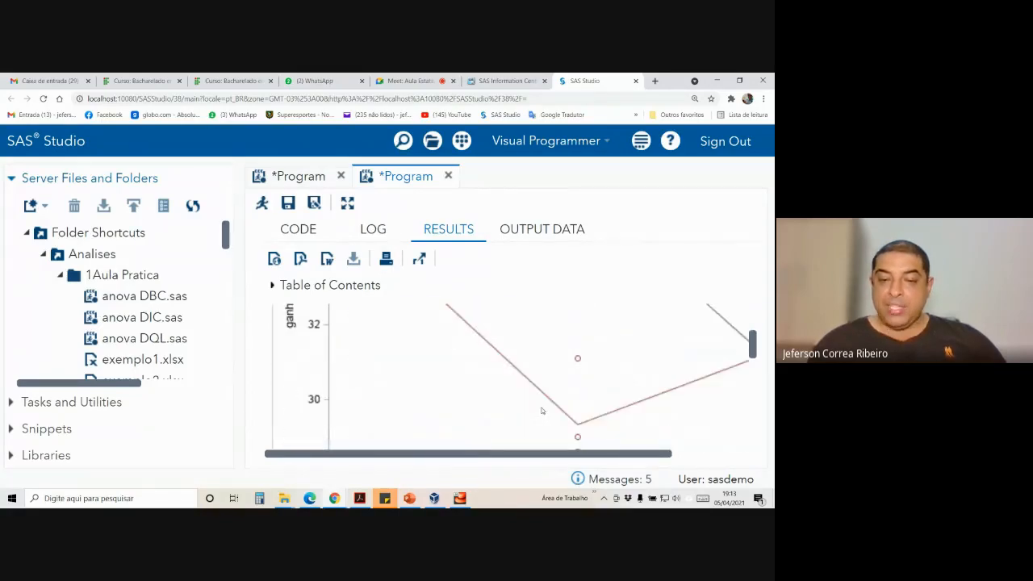
{"action": "scroll", "coordinate": [543, 410], "scroll_direction": "down", "scroll_amount": 3}
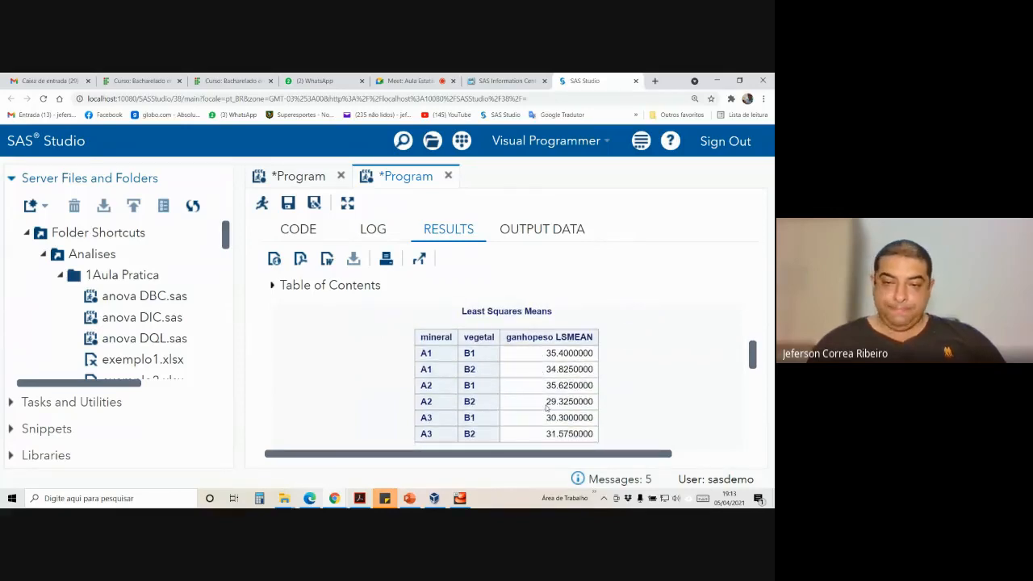
{"action": "scroll", "coordinate": [562, 365], "scroll_direction": "up", "scroll_amount": 1}
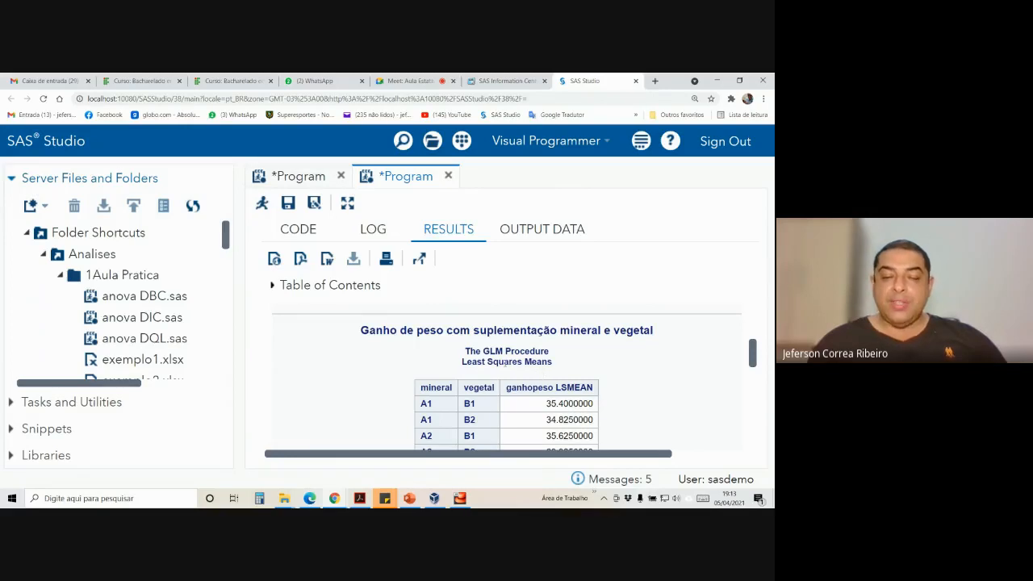
{"action": "scroll", "coordinate": [557, 364], "scroll_direction": "down", "scroll_amount": 3}
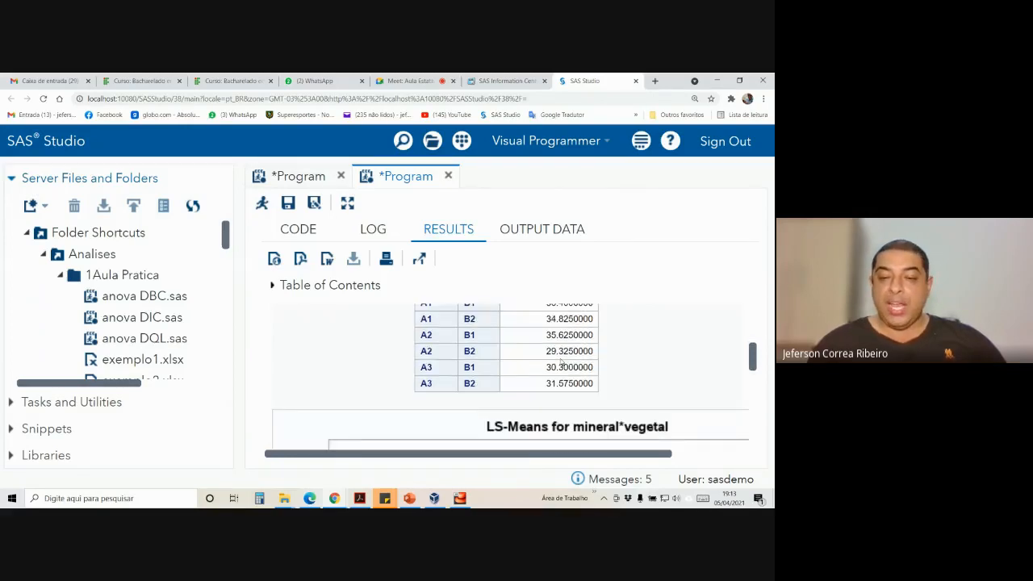
- Reduce the page zoom and look through the LS-Means for mineral*vegetal plots
{"action": "scroll", "coordinate": [561, 364], "scroll_direction": "down", "scroll_amount": 5}
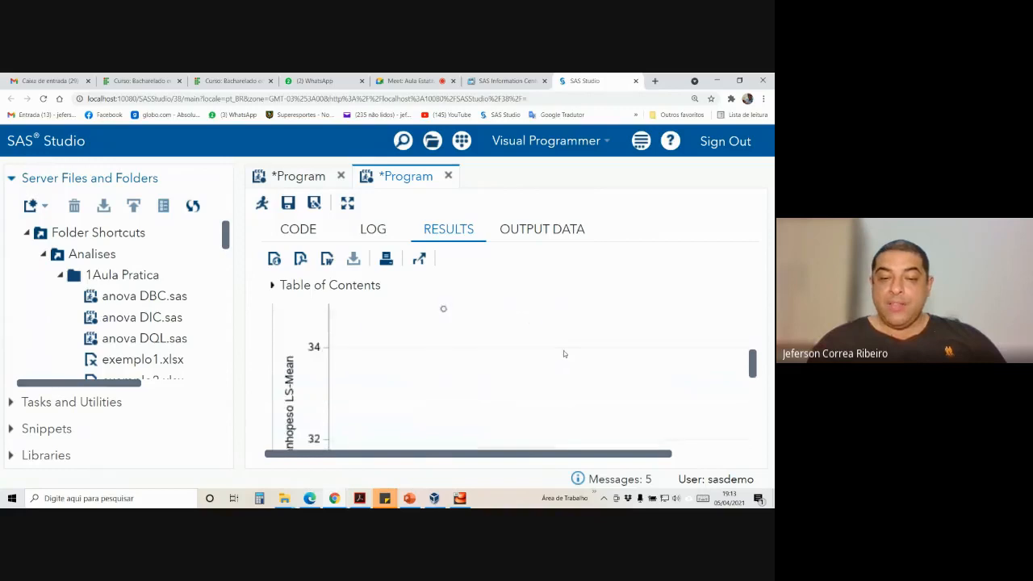
{"action": "scroll", "coordinate": [565, 353], "scroll_direction": "down", "scroll_amount": 2}
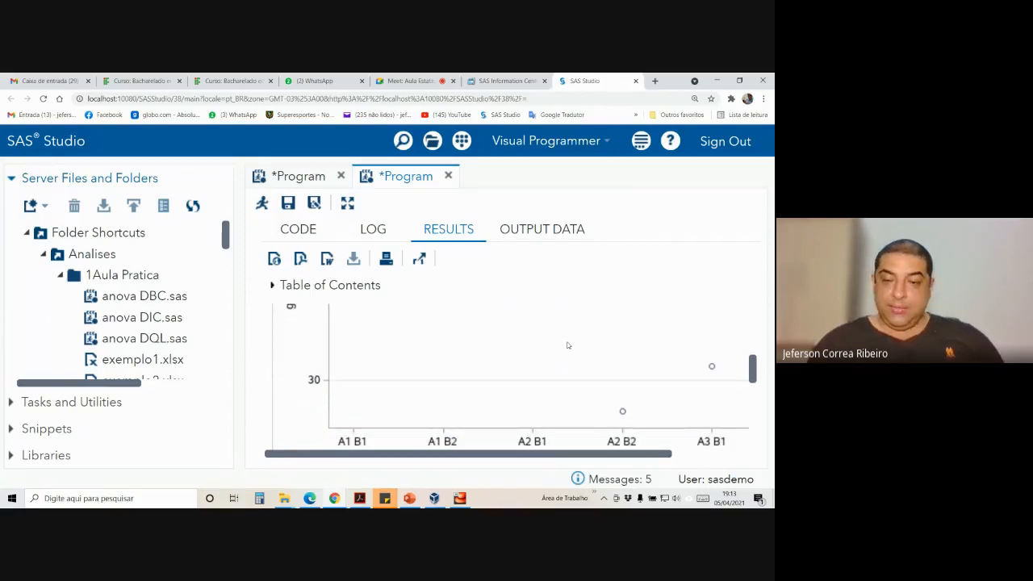
{"action": "key", "text": "ctrl+minus"}
{"action": "key", "text": "ctrl+minus"}
{"action": "scroll", "coordinate": [568, 342], "scroll_direction": "down", "scroll_amount": 3}
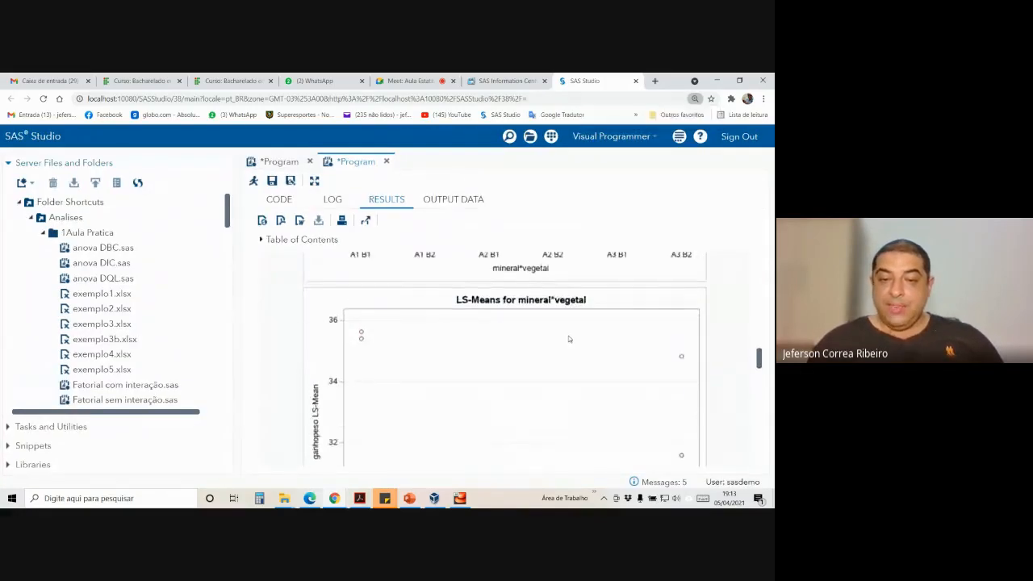
{"action": "scroll", "coordinate": [568, 339], "scroll_direction": "down", "scroll_amount": 2}
{"action": "scroll", "coordinate": [569, 339], "scroll_direction": "up", "scroll_amount": 4}
{"action": "scroll", "coordinate": [570, 339], "scroll_direction": "down", "scroll_amount": 3}
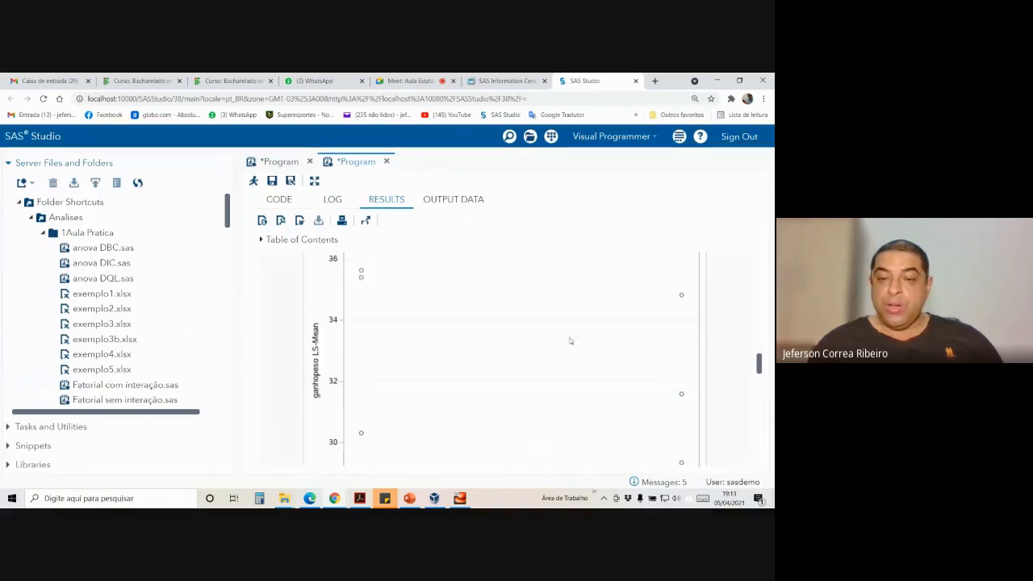
- Examine the F value and Pr > F of mineral A1 in the mineral*vegetal Effect Sliced by mineral table
{"action": "scroll", "coordinate": [569, 341], "scroll_direction": "down", "scroll_amount": 4}
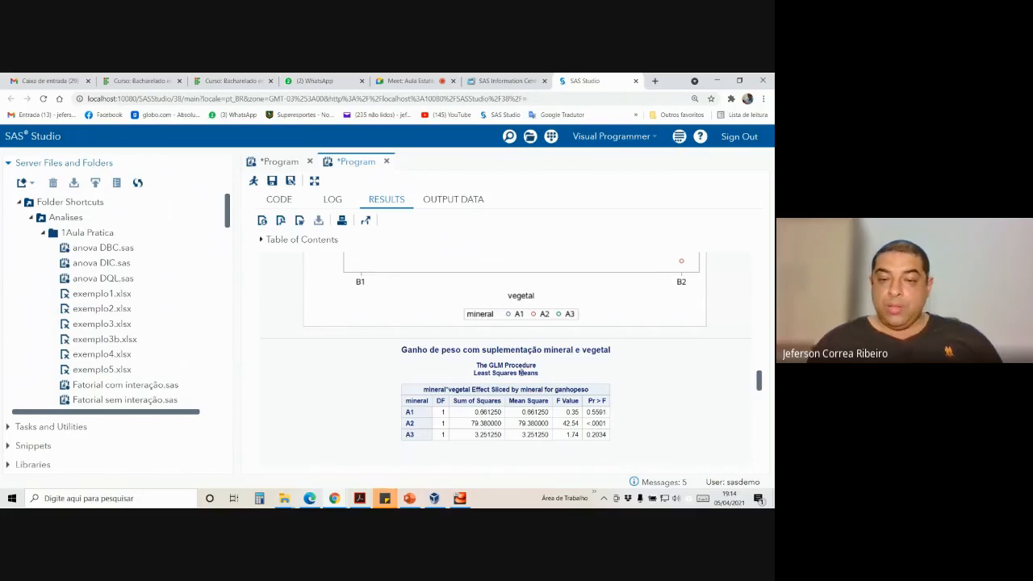
{"action": "scroll", "coordinate": [529, 401], "scroll_direction": "down", "scroll_amount": 2}
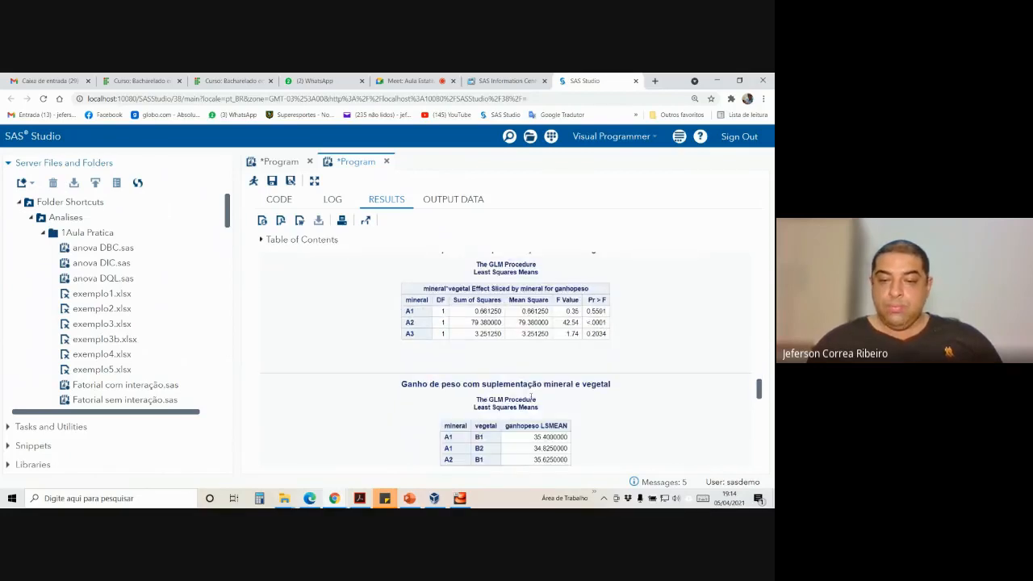
{"action": "scroll", "coordinate": [533, 398], "scroll_direction": "up", "scroll_amount": 1}
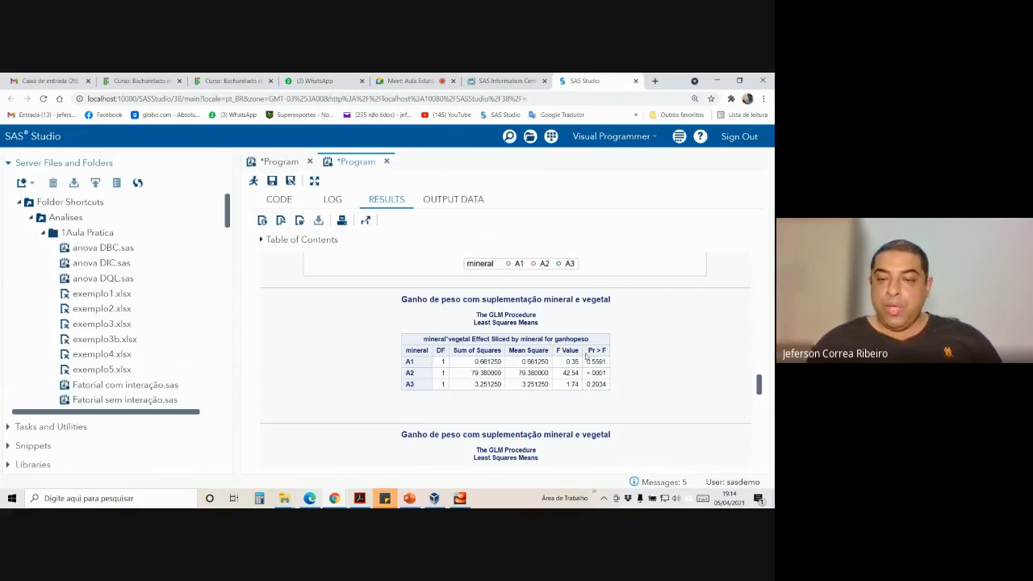
{"action": "left_click_drag", "start_coordinate": [578, 362], "coordinate": [567, 363]}
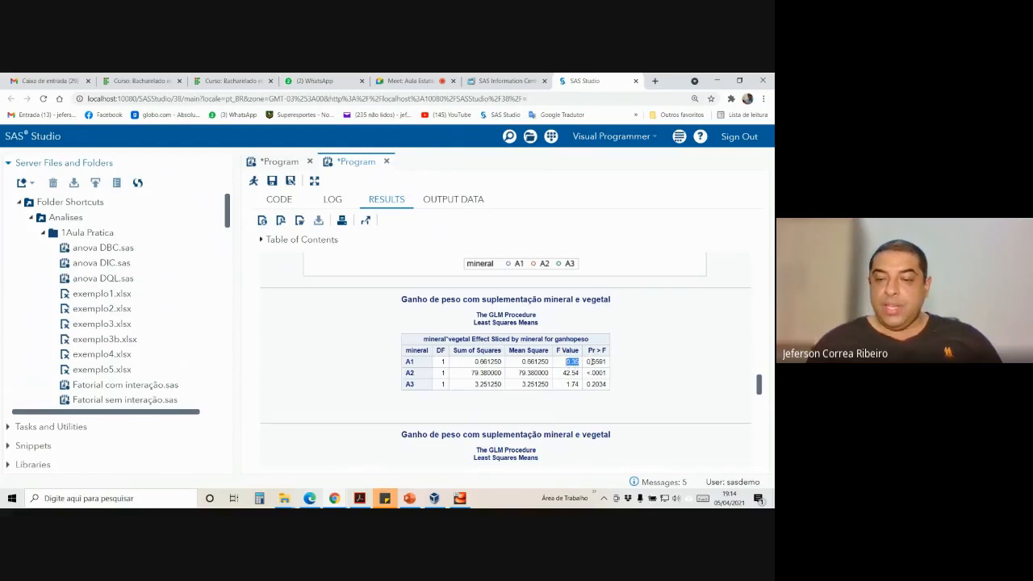
{"action": "left_click", "coordinate": [587, 362]}
{"action": "left_click_drag", "start_coordinate": [588, 362], "coordinate": [607, 364]}
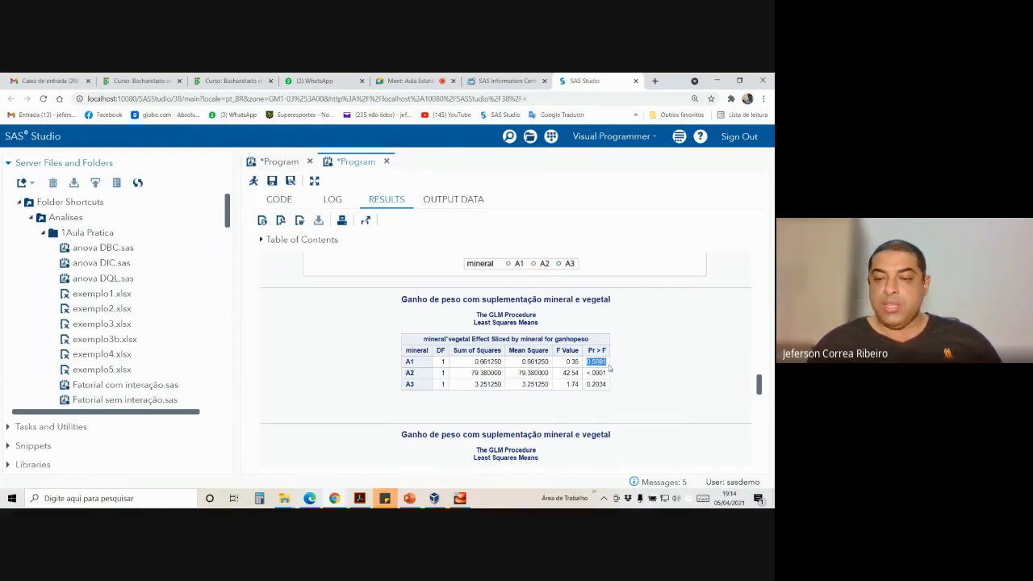
{"action": "left_click", "coordinate": [597, 372]}
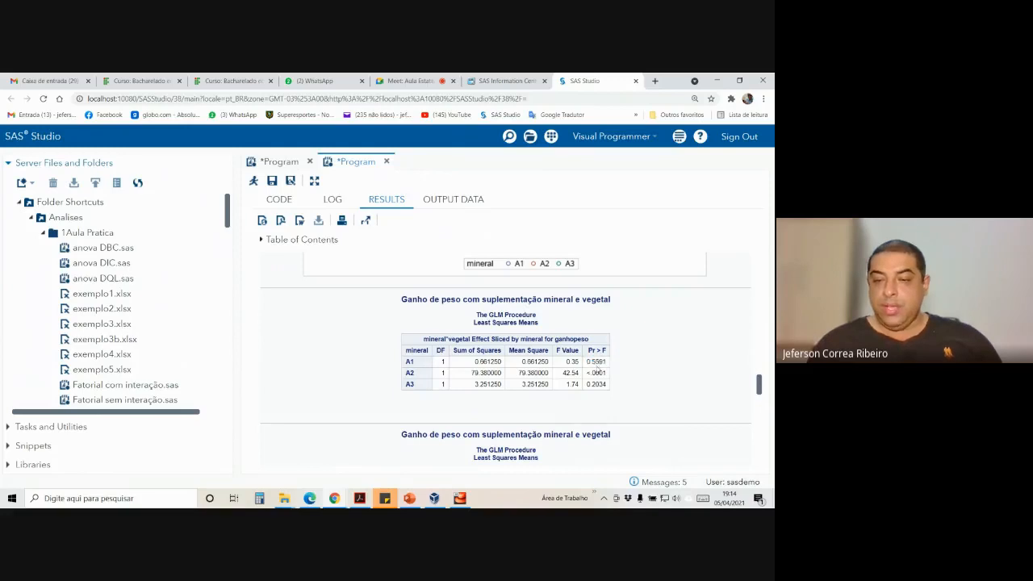
{"action": "double_click", "coordinate": [409, 361]}
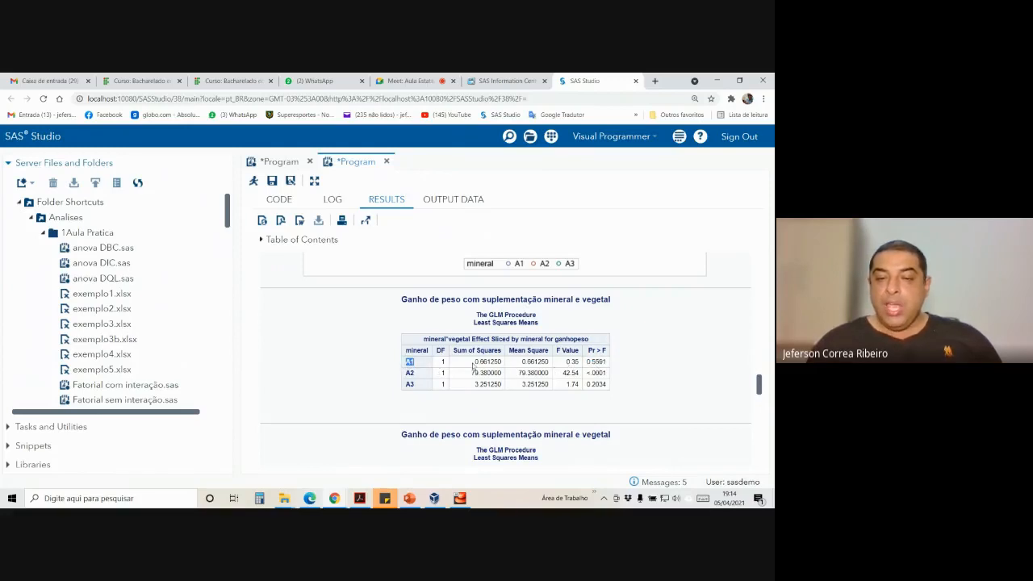
{"action": "left_click_drag", "start_coordinate": [567, 362], "coordinate": [608, 367]}
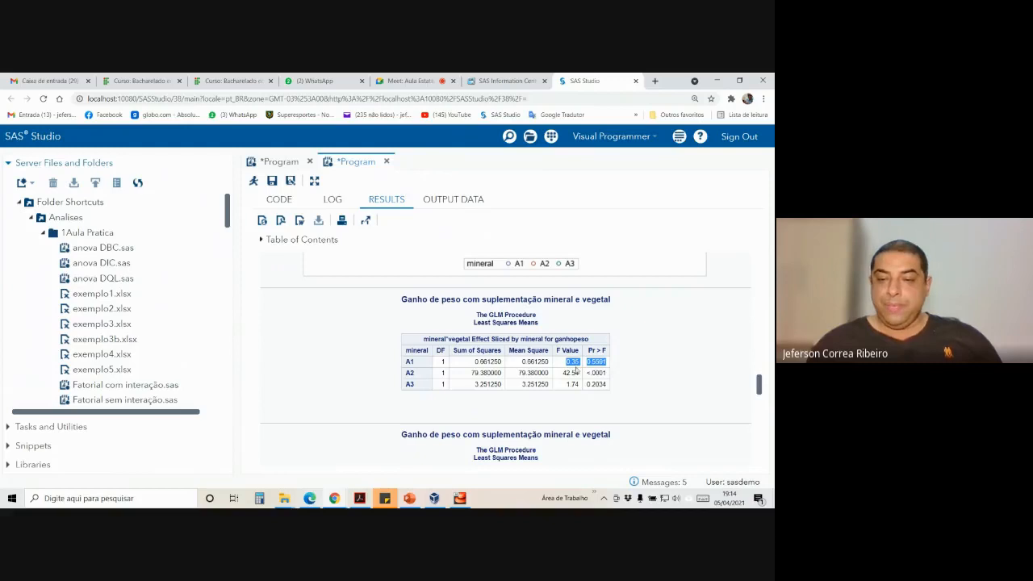
- Examine the F value and Pr > F of mineral A2 in the sliced-by-mineral table
{"action": "left_click_drag", "start_coordinate": [406, 373], "coordinate": [417, 379]}
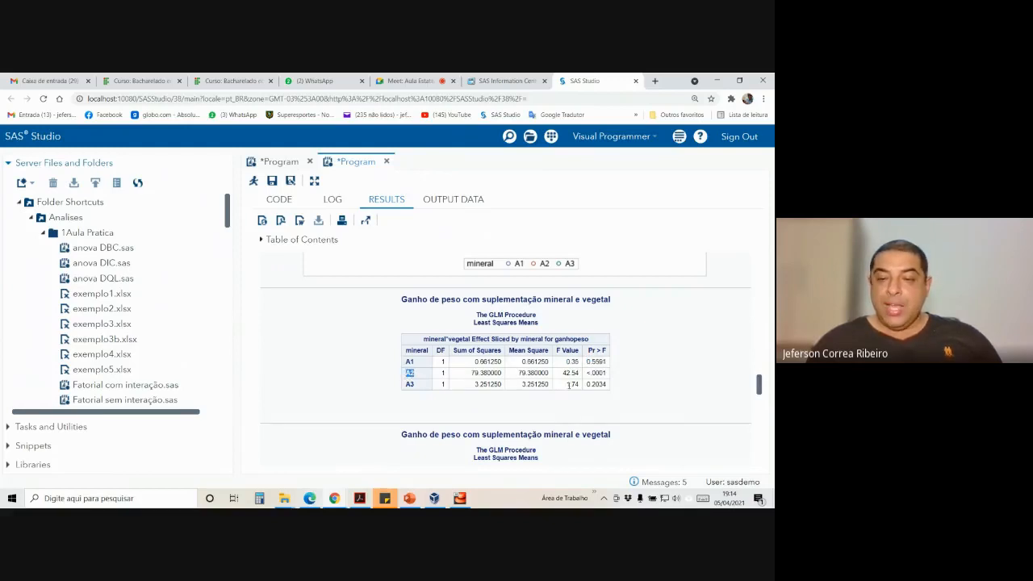
{"action": "left_click_drag", "start_coordinate": [565, 372], "coordinate": [614, 374]}
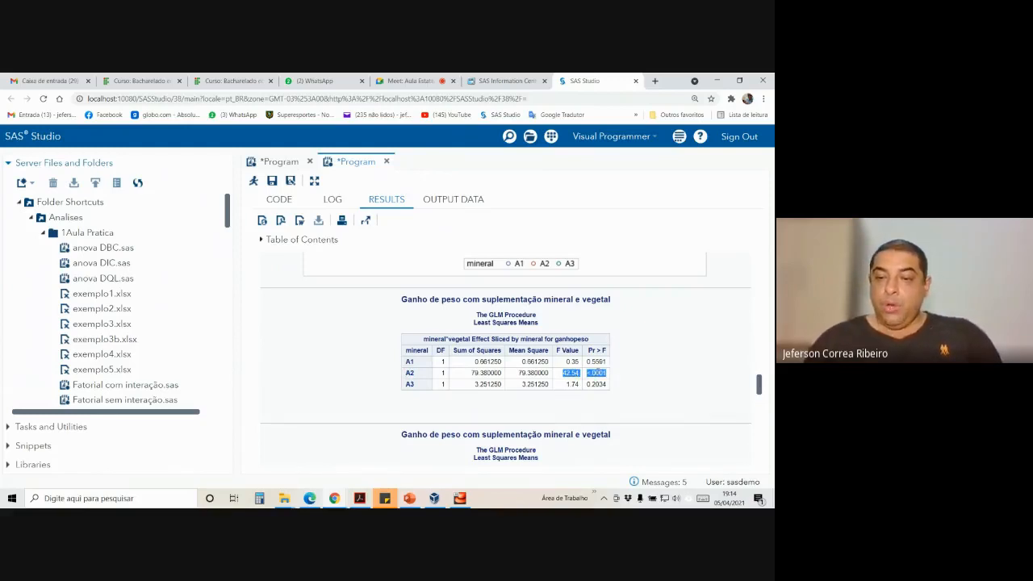
{"action": "left_click", "coordinate": [607, 378]}
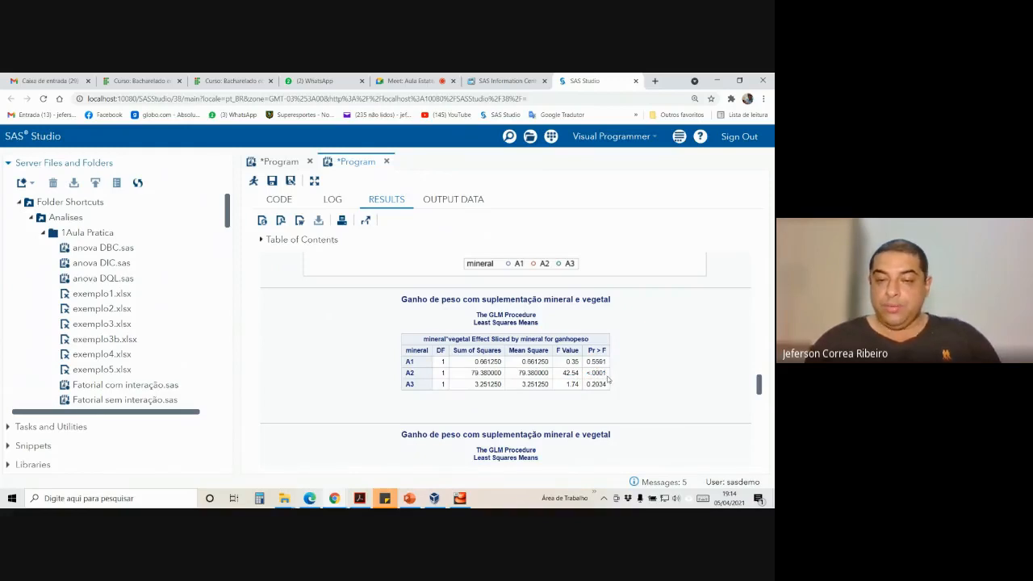
- Compare the ganhopeso least squares means of B1 and B2 within mineral A2 and within mineral A1
{"action": "scroll", "coordinate": [606, 381], "scroll_direction": "up", "scroll_amount": 5}
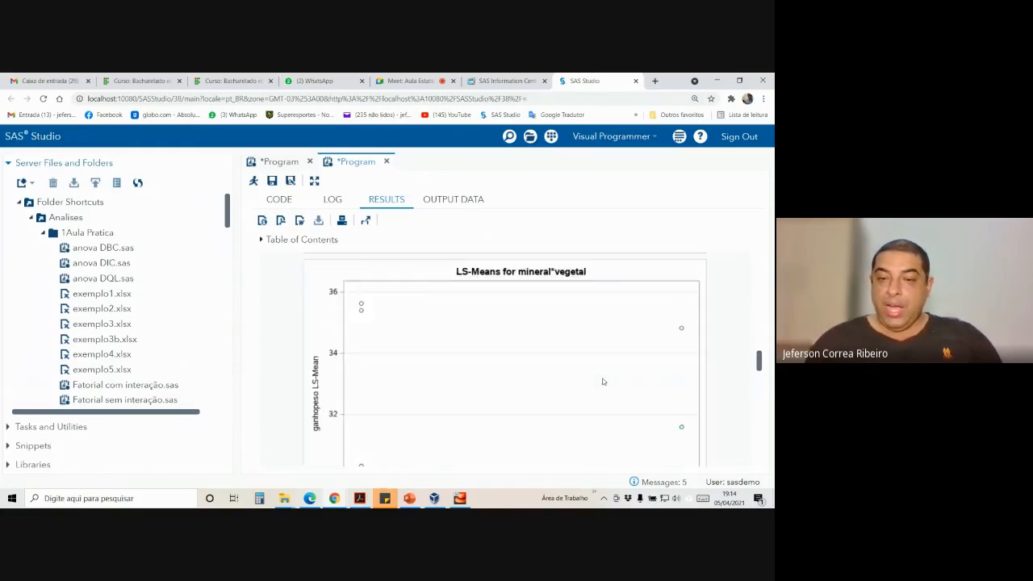
{"action": "scroll", "coordinate": [603, 382], "scroll_direction": "up", "scroll_amount": 3}
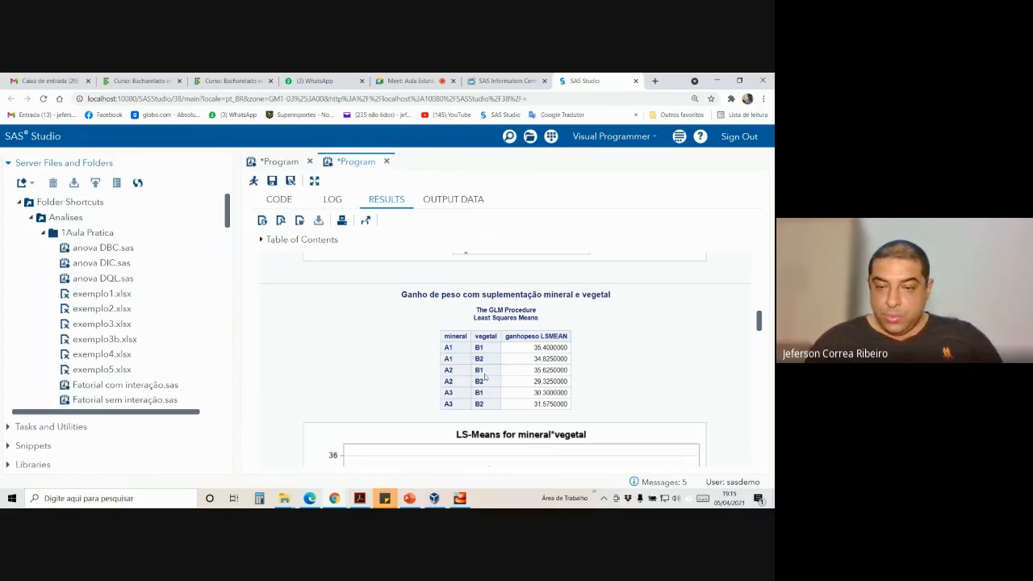
{"action": "left_click_drag", "start_coordinate": [536, 370], "coordinate": [557, 381]}
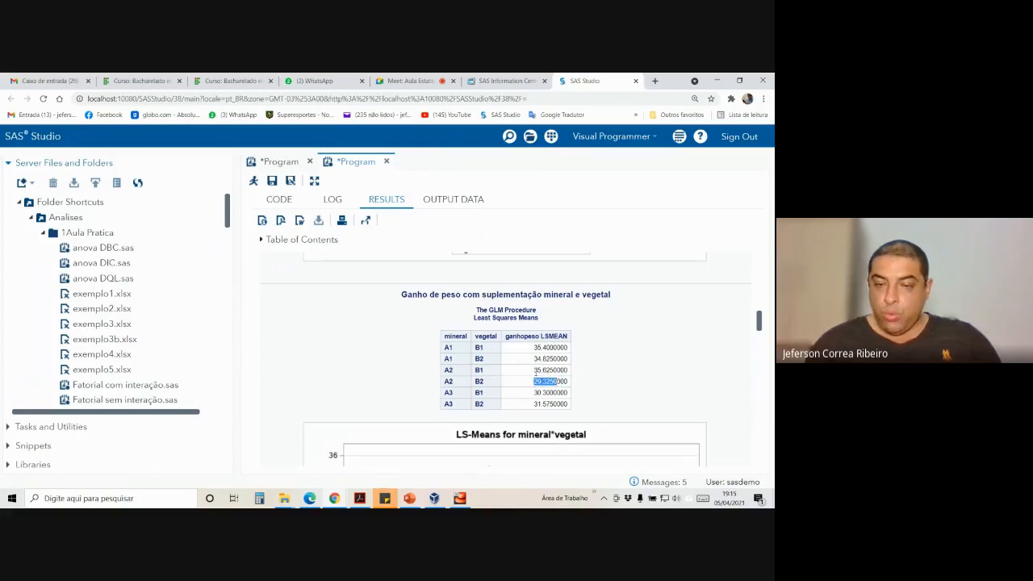
{"action": "left_click", "coordinate": [444, 372]}
{"action": "double_click", "coordinate": [447, 370]}
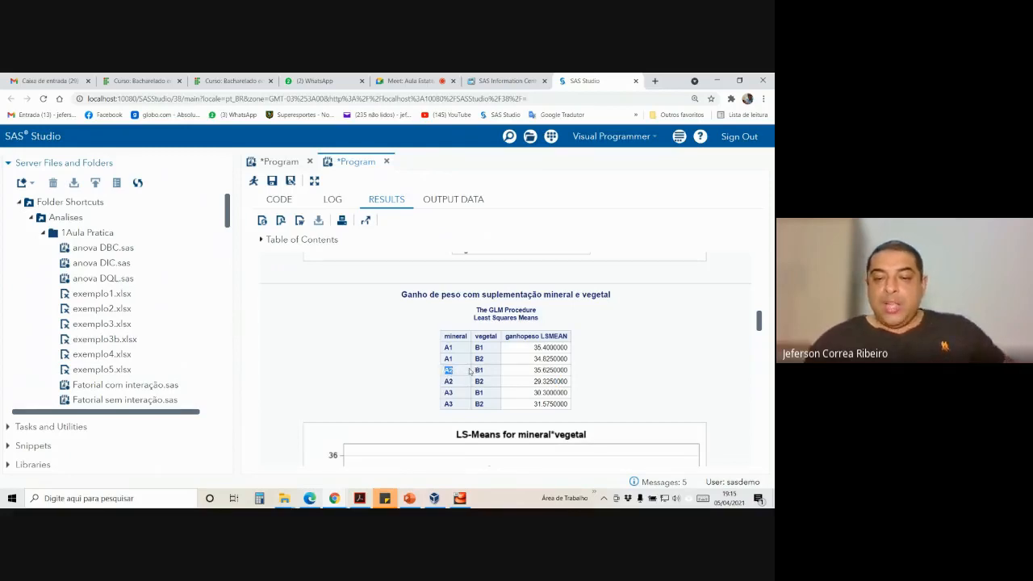
{"action": "left_click", "coordinate": [477, 369]}
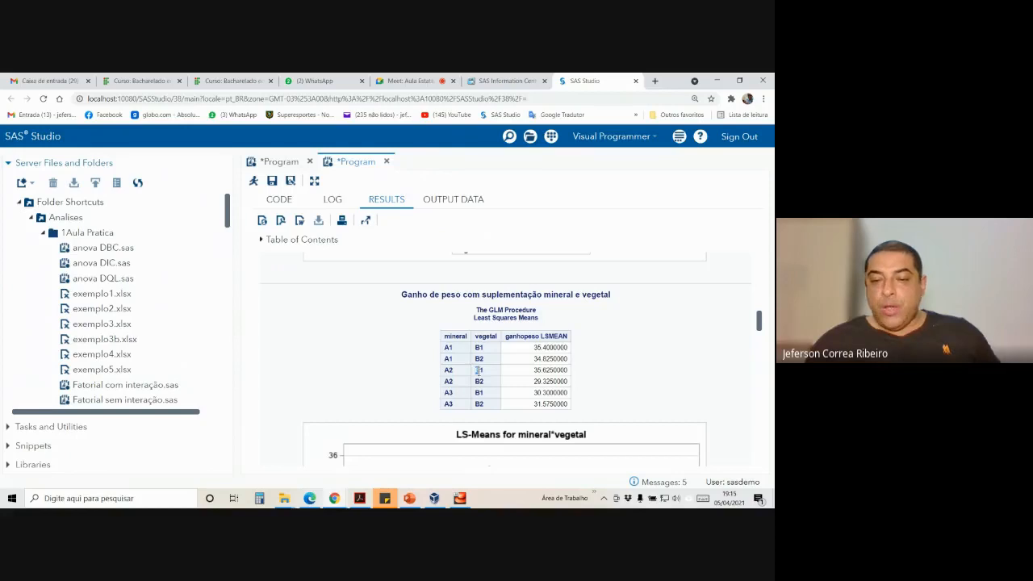
{"action": "double_click", "coordinate": [479, 370]}
{"action": "left_click_drag", "start_coordinate": [535, 369], "coordinate": [568, 386]}
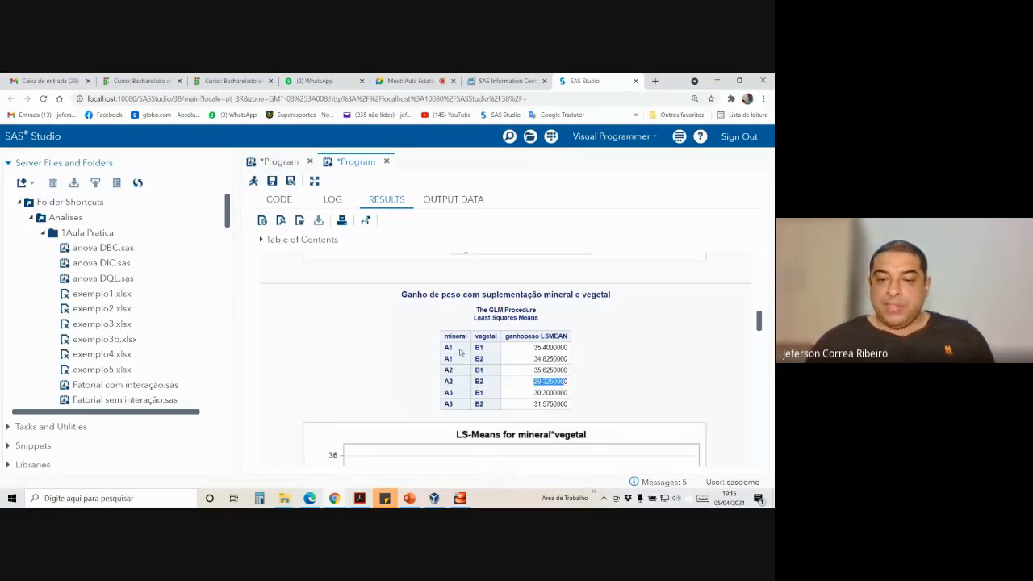
{"action": "left_click_drag", "start_coordinate": [445, 347], "coordinate": [454, 360]}
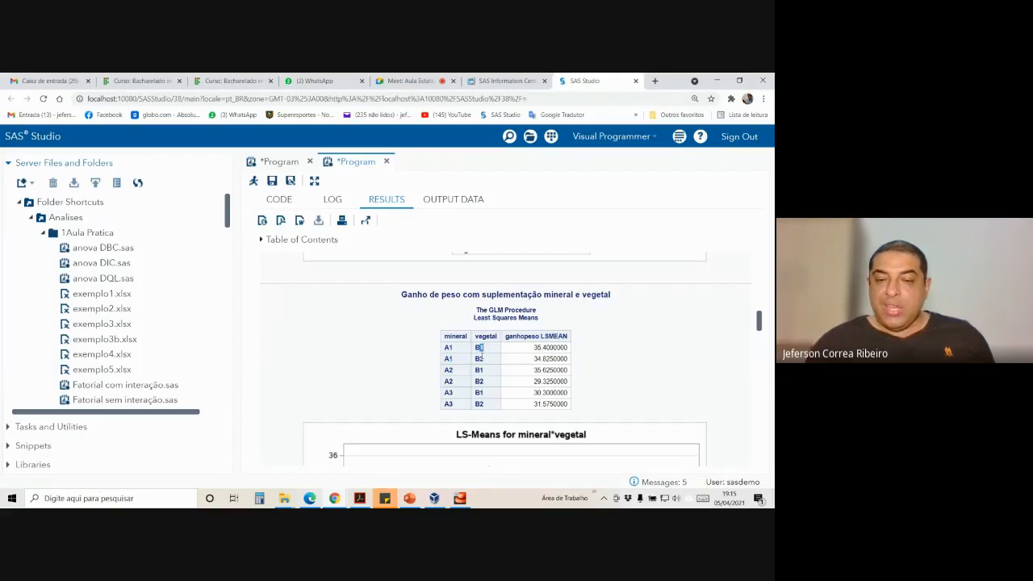
{"action": "left_click_drag", "start_coordinate": [535, 347], "coordinate": [565, 358]}
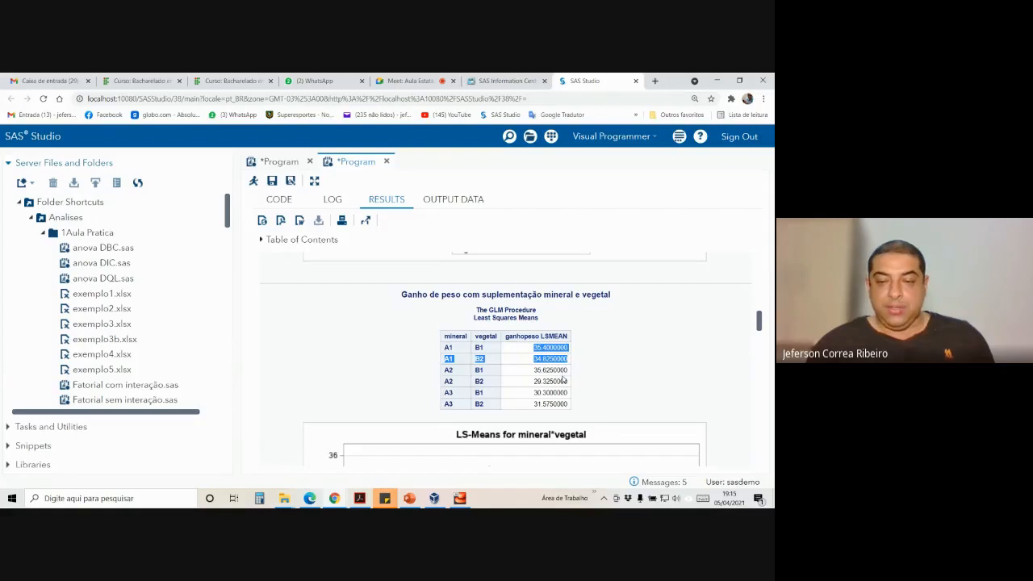
- Examine the F value and Pr > F of mineral A3 in the mineral*vegetal Effect Sliced by mineral table
{"action": "scroll", "coordinate": [564, 380], "scroll_direction": "down", "scroll_amount": 2}
{"action": "scroll", "coordinate": [559, 390], "scroll_direction": "down", "scroll_amount": 10}
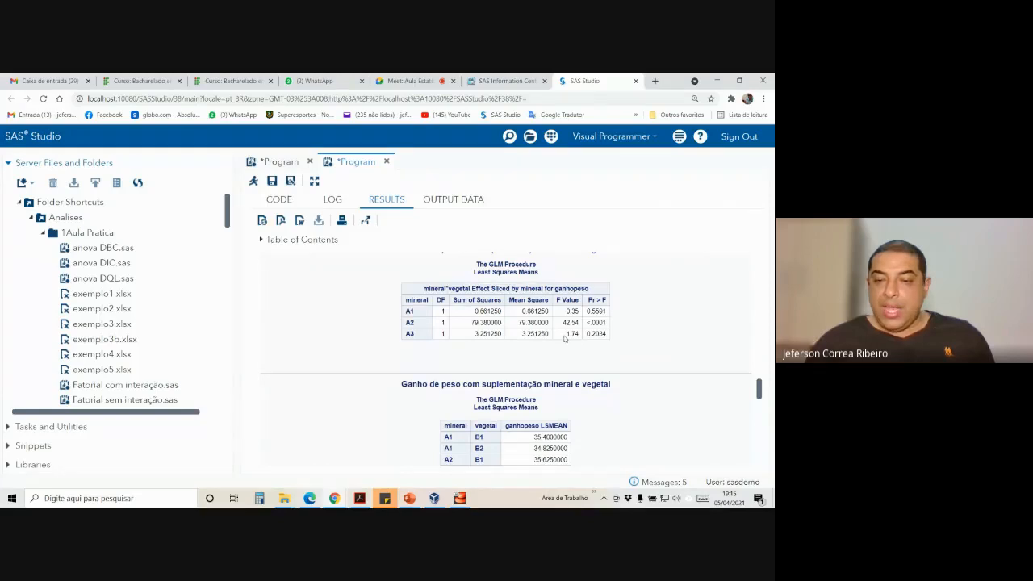
{"action": "left_click_drag", "start_coordinate": [566, 334], "coordinate": [607, 343]}
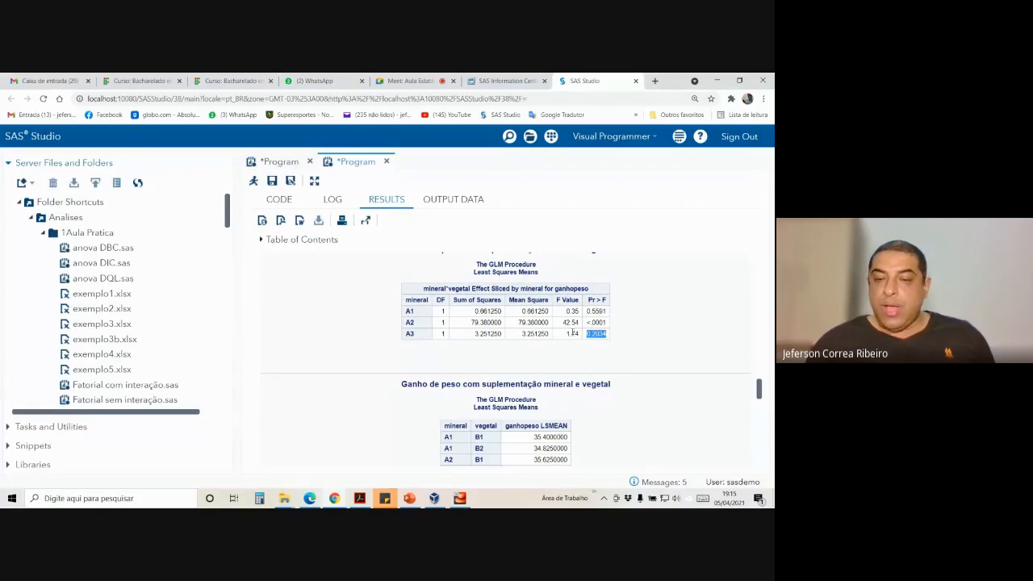
- Compare the ganhopeso least squares means of B1 and B2 within mineral A3
{"action": "scroll", "coordinate": [579, 334], "scroll_direction": "up", "scroll_amount": 10}
{"action": "scroll", "coordinate": [578, 334], "scroll_direction": "down", "scroll_amount": 4}
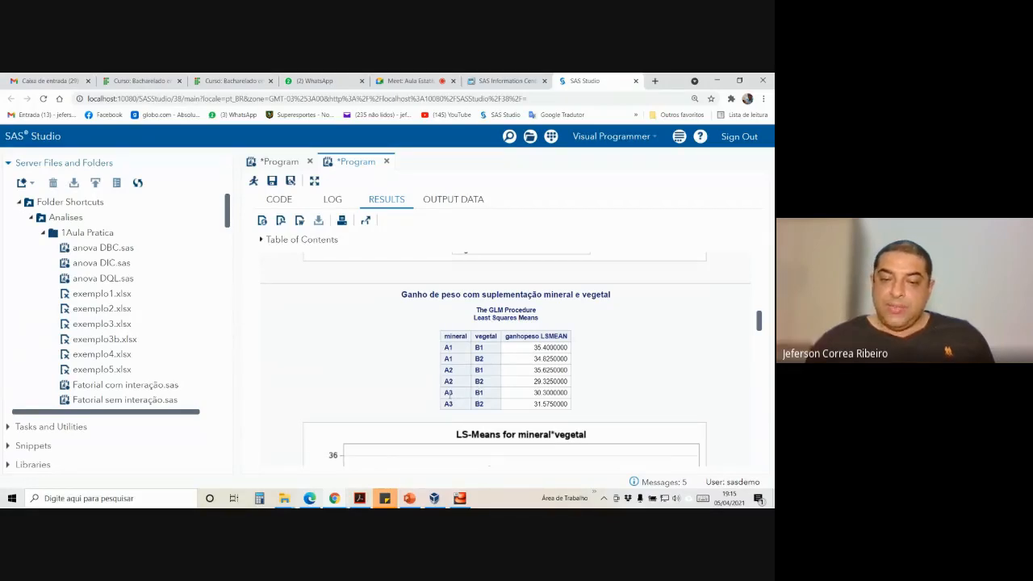
{"action": "left_click_drag", "start_coordinate": [445, 395], "coordinate": [475, 403]}
{"action": "left_click", "coordinate": [480, 394]}
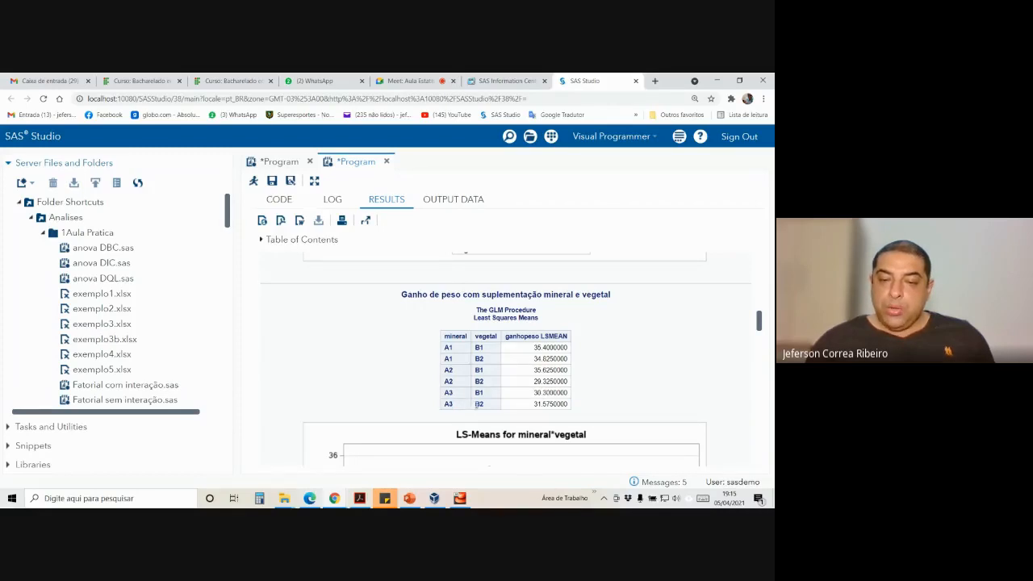
{"action": "left_click_drag", "start_coordinate": [536, 393], "coordinate": [569, 406]}
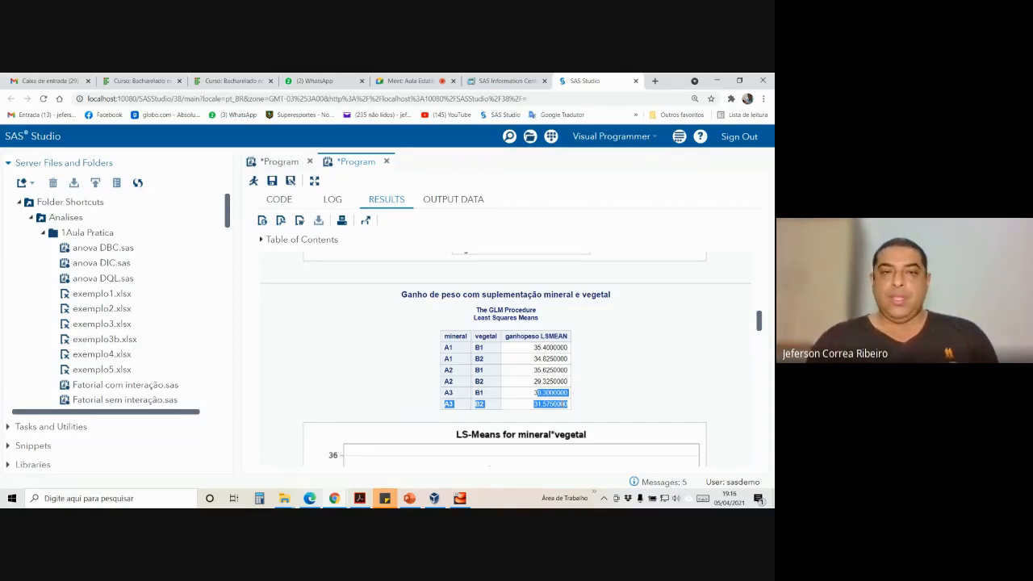
- Examine the F value and Pr > F of vegetal B1 in the mineral*vegetal Effect Sliced by vegetal table
{"action": "scroll", "coordinate": [560, 364], "scroll_direction": "down", "scroll_amount": 10}
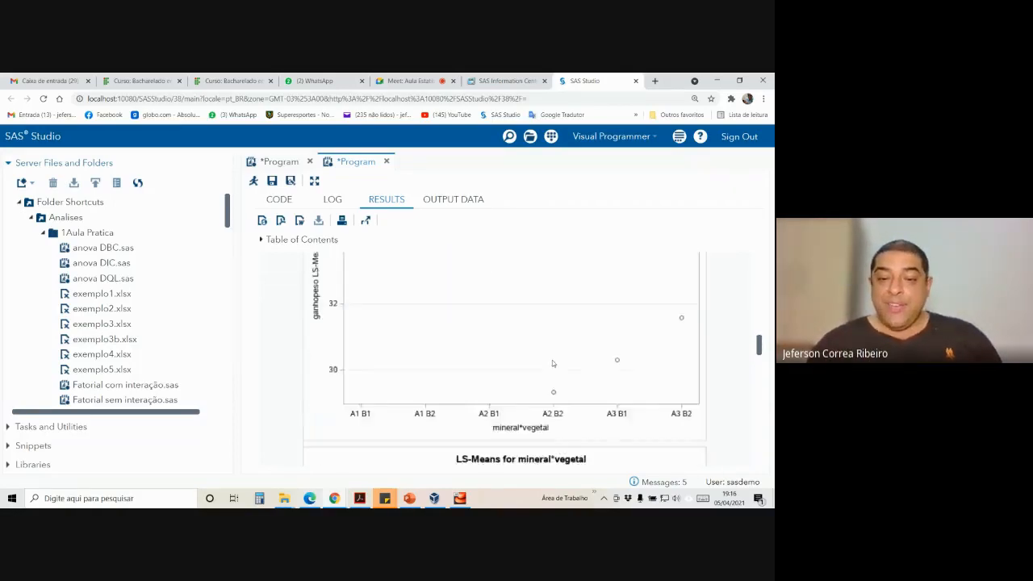
{"action": "scroll", "coordinate": [560, 363], "scroll_direction": "down", "scroll_amount": 5}
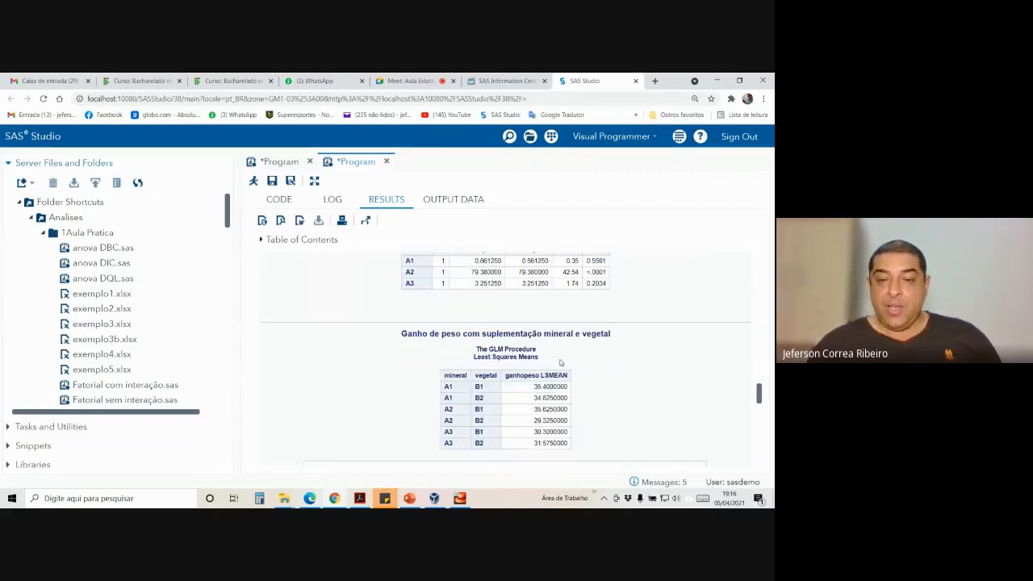
{"action": "scroll", "coordinate": [561, 362], "scroll_direction": "up", "scroll_amount": 1}
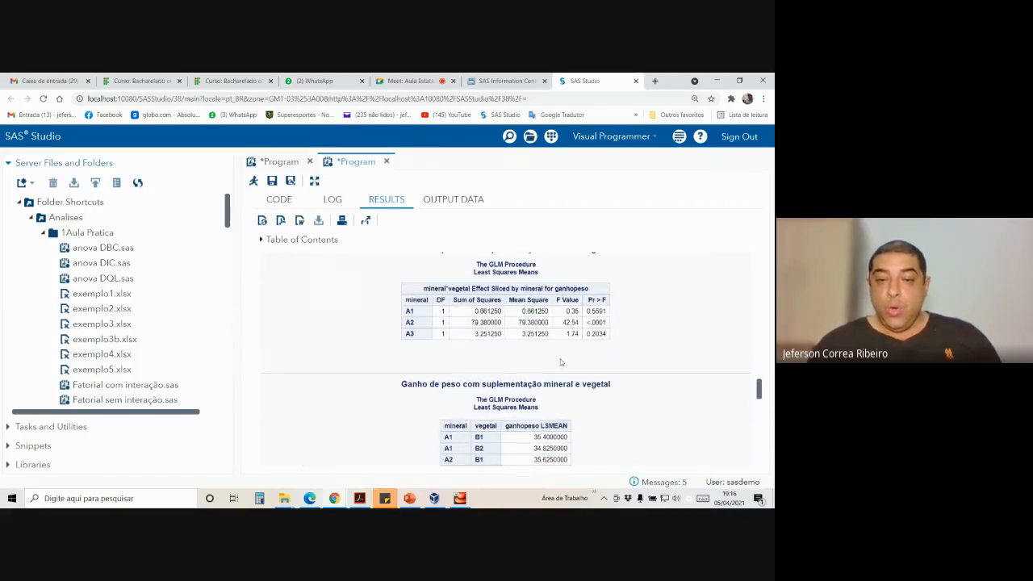
{"action": "scroll", "coordinate": [557, 364], "scroll_direction": "down", "scroll_amount": 1}
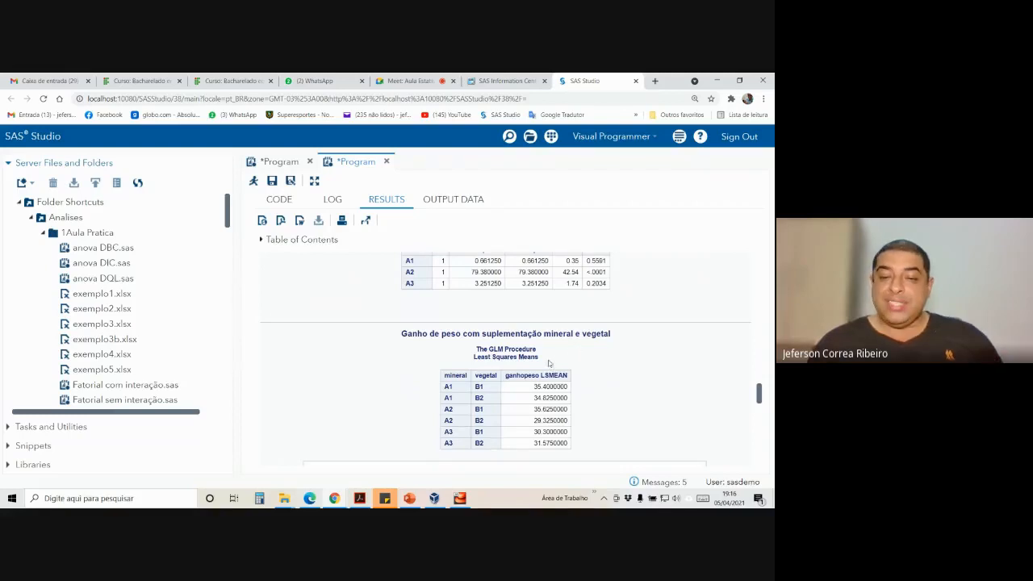
{"action": "scroll", "coordinate": [548, 363], "scroll_direction": "down", "scroll_amount": 2}
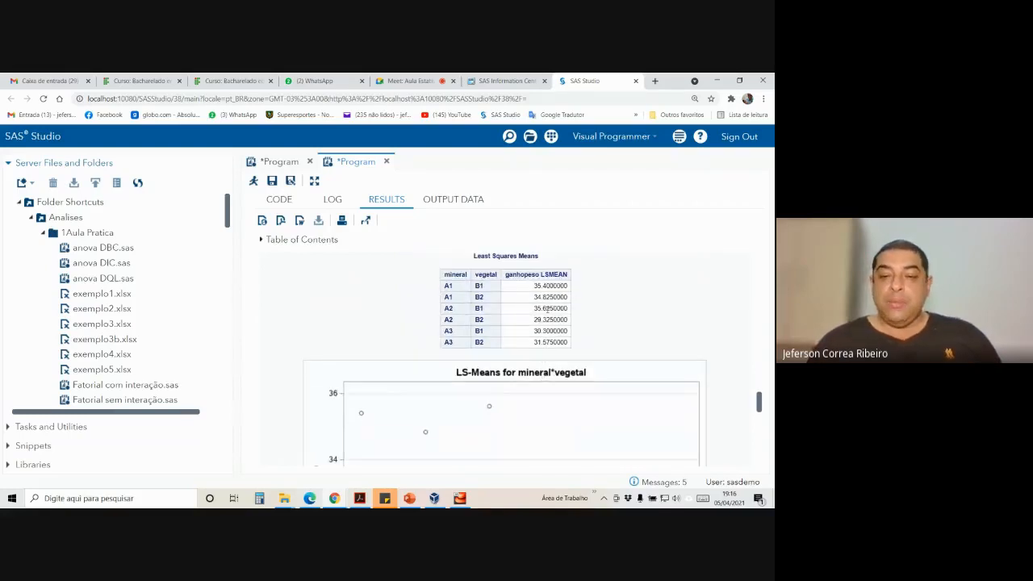
{"action": "scroll", "coordinate": [508, 378], "scroll_direction": "down", "scroll_amount": 9}
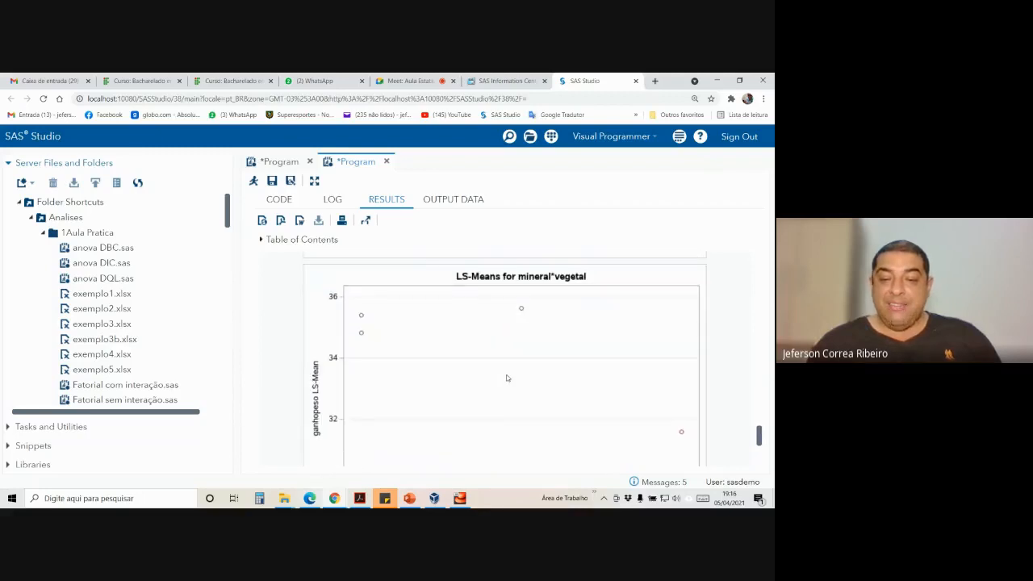
{"action": "scroll", "coordinate": [507, 378], "scroll_direction": "down", "scroll_amount": 5}
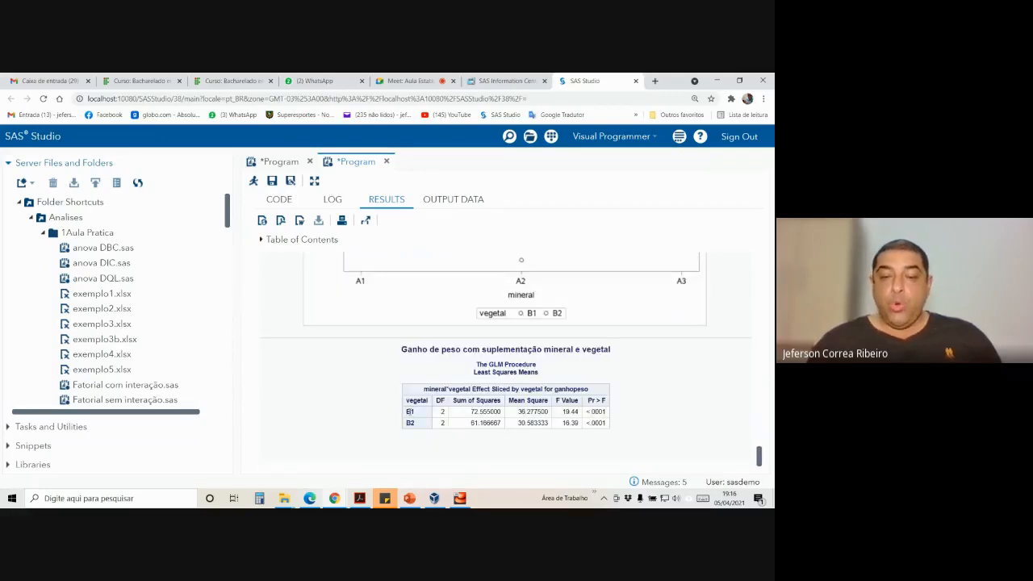
{"action": "left_click_drag", "start_coordinate": [407, 413], "coordinate": [418, 415]}
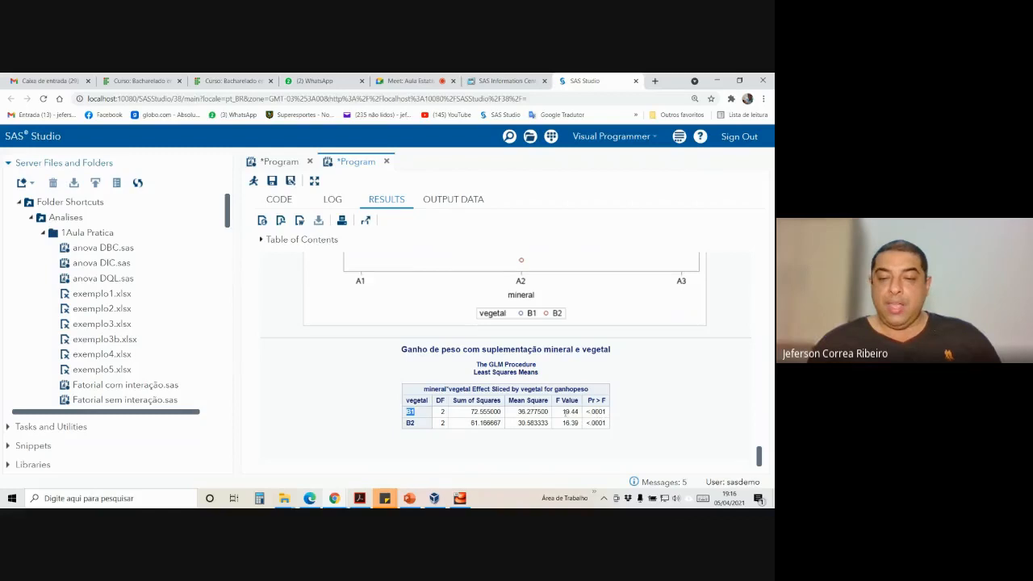
{"action": "left_click_drag", "start_coordinate": [566, 414], "coordinate": [580, 415]}
{"action": "left_click", "coordinate": [569, 415]}
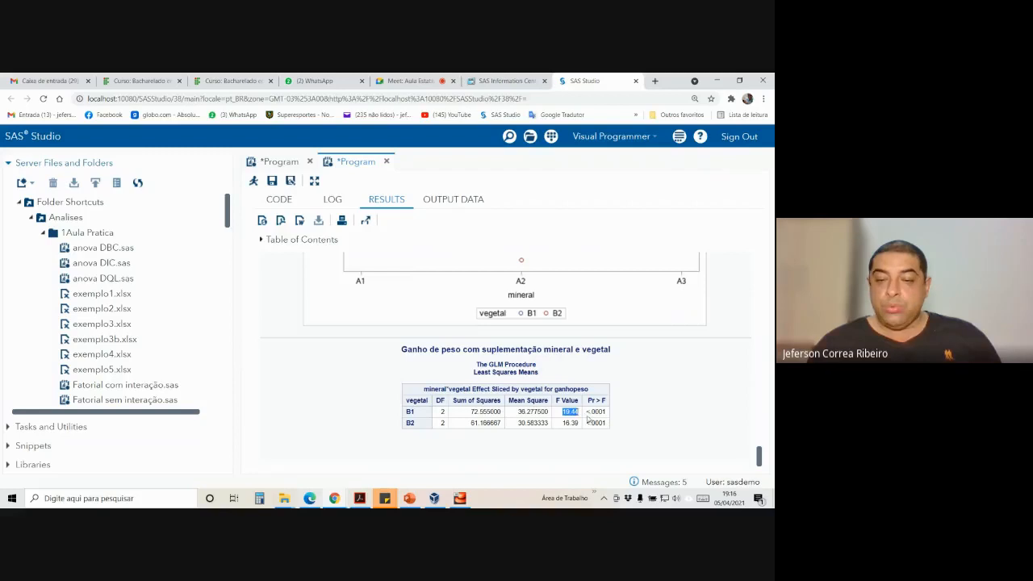
{"action": "left_click_drag", "start_coordinate": [587, 413], "coordinate": [611, 417]}
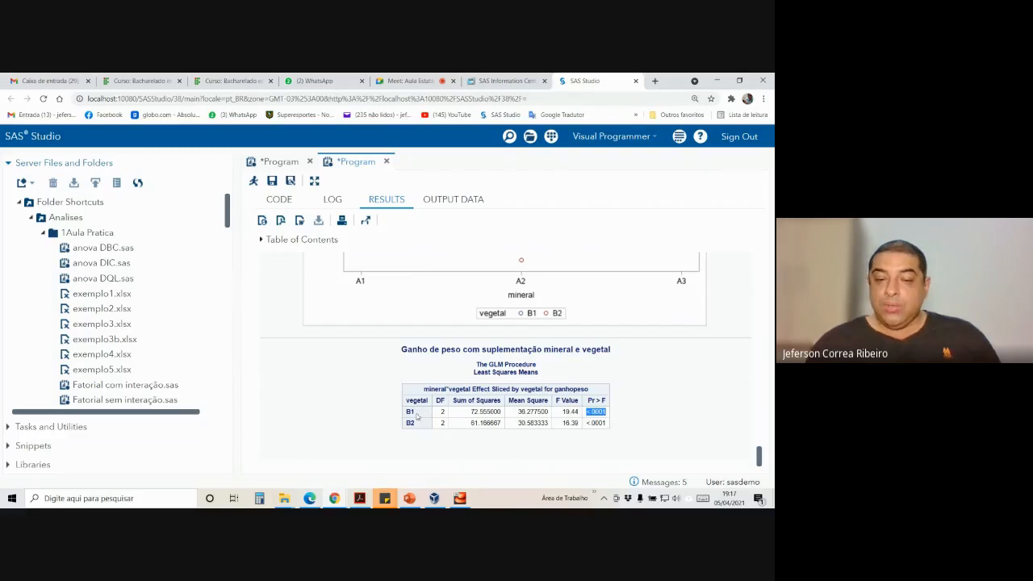
- Compare the ganhopeso least squares means of minerals A1, A2 and A3 within vegetal B1
{"action": "scroll", "coordinate": [426, 409], "scroll_direction": "up", "scroll_amount": 5}
{"action": "scroll", "coordinate": [464, 382], "scroll_direction": "up", "scroll_amount": 4}
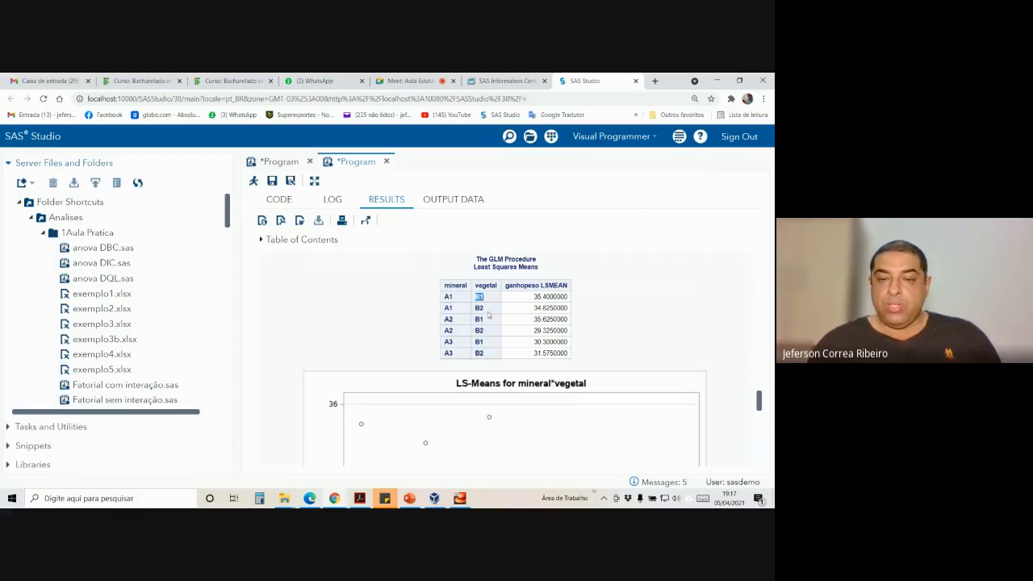
{"action": "left_click_drag", "start_coordinate": [476, 319], "coordinate": [485, 343]}
{"action": "left_click_drag", "start_coordinate": [475, 297], "coordinate": [484, 297]}
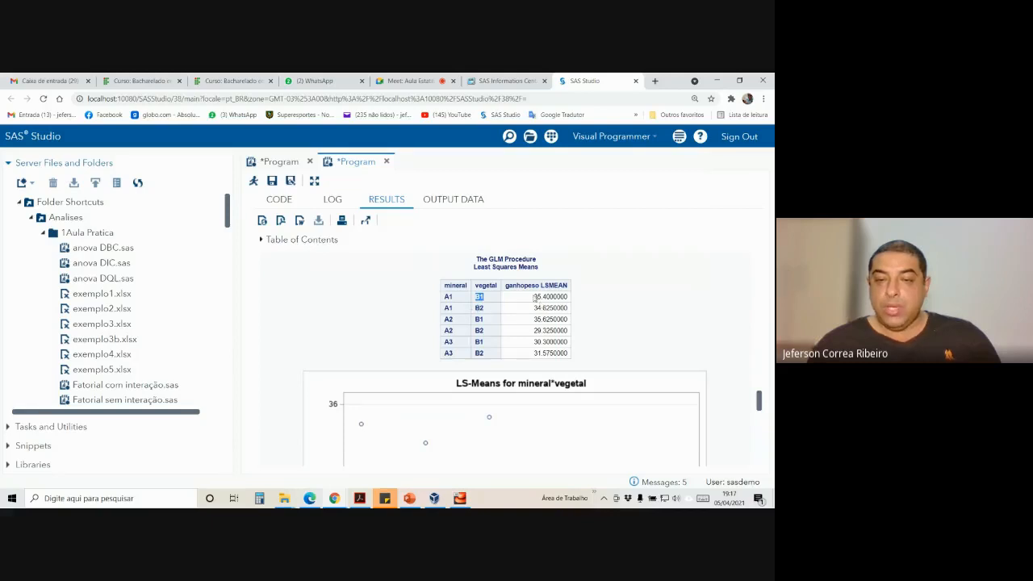
{"action": "mouse_move", "coordinate": [535, 297]}
{"action": "left_mouse_down"}
{"action": "mouse_move", "coordinate": [549, 297]}
{"action": "mouse_move", "coordinate": [538, 298]}
{"action": "left_mouse_up"}
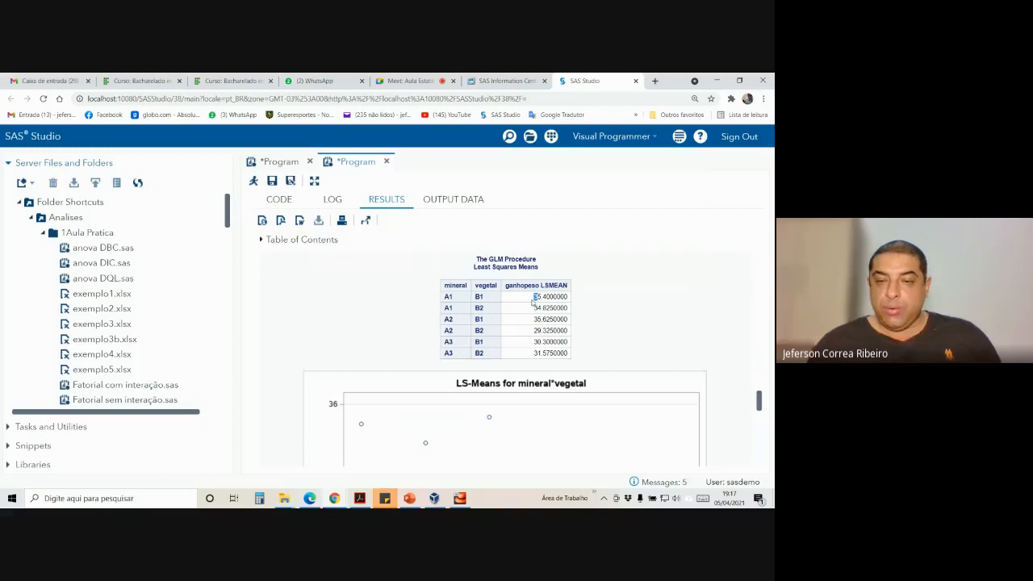
{"action": "left_click_drag", "start_coordinate": [535, 297], "coordinate": [552, 298]}
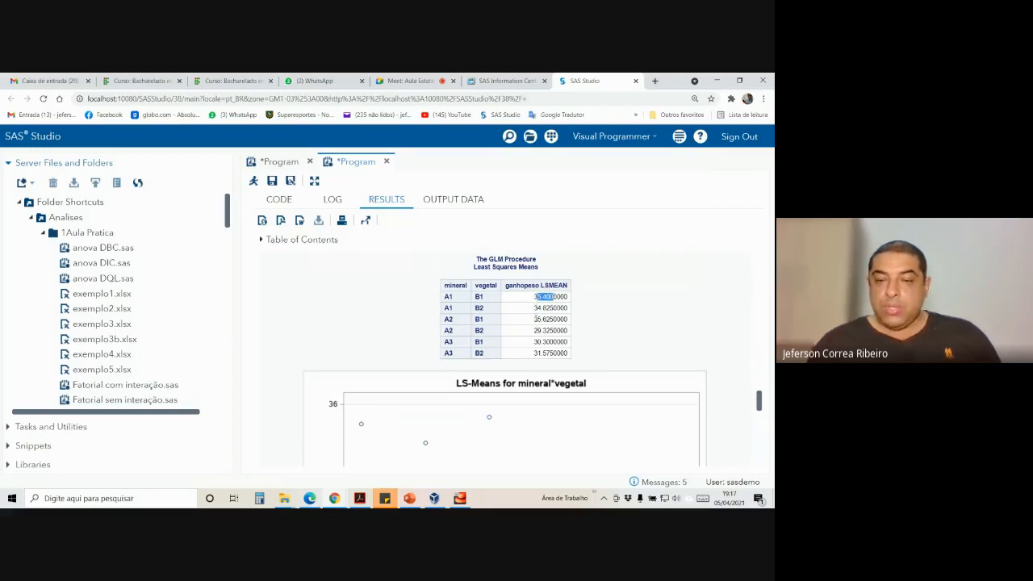
{"action": "left_click_drag", "start_coordinate": [534, 319], "coordinate": [551, 320]}
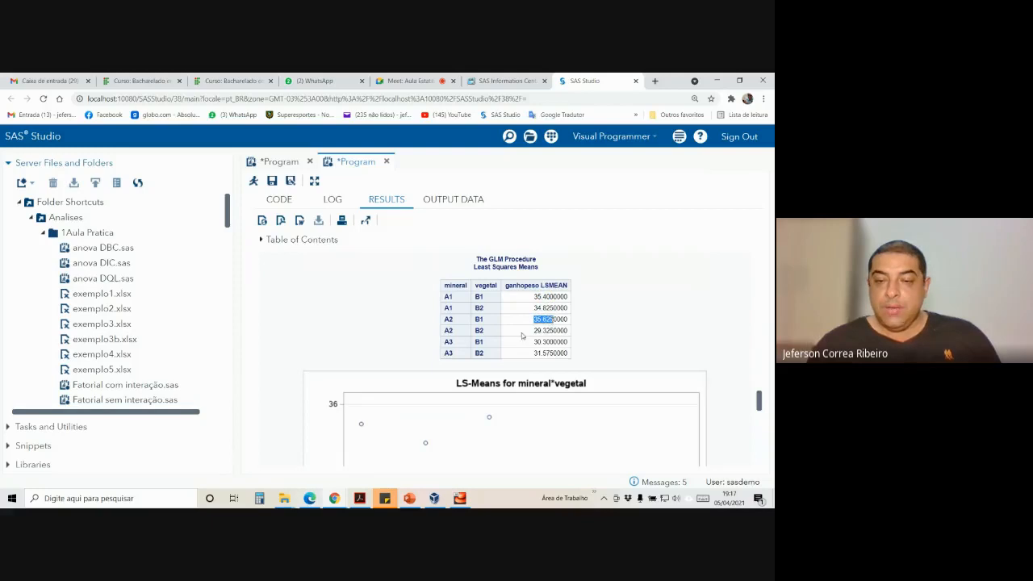
{"action": "left_click_drag", "start_coordinate": [534, 342], "coordinate": [556, 342]}
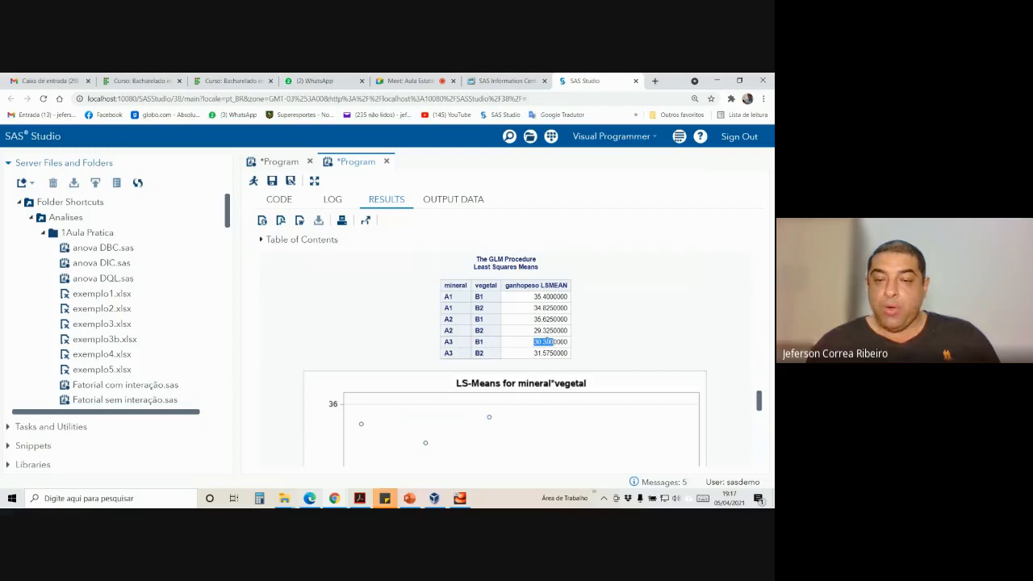
- Contrast minerals A1 and A2 with A3 under vegetal B1 in the least squares means table
{"action": "left_click", "coordinate": [450, 296]}
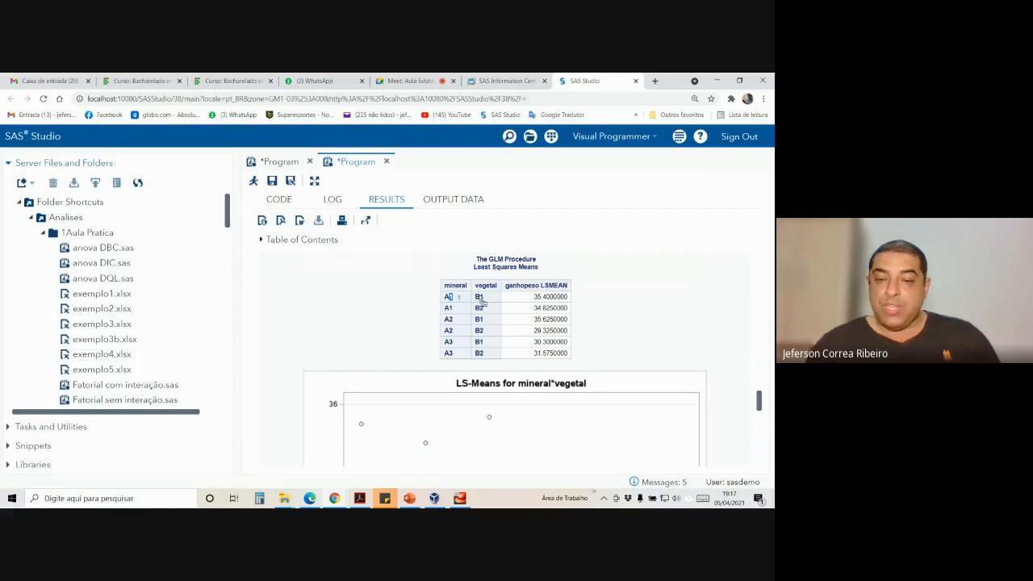
{"action": "left_click", "coordinate": [486, 301]}
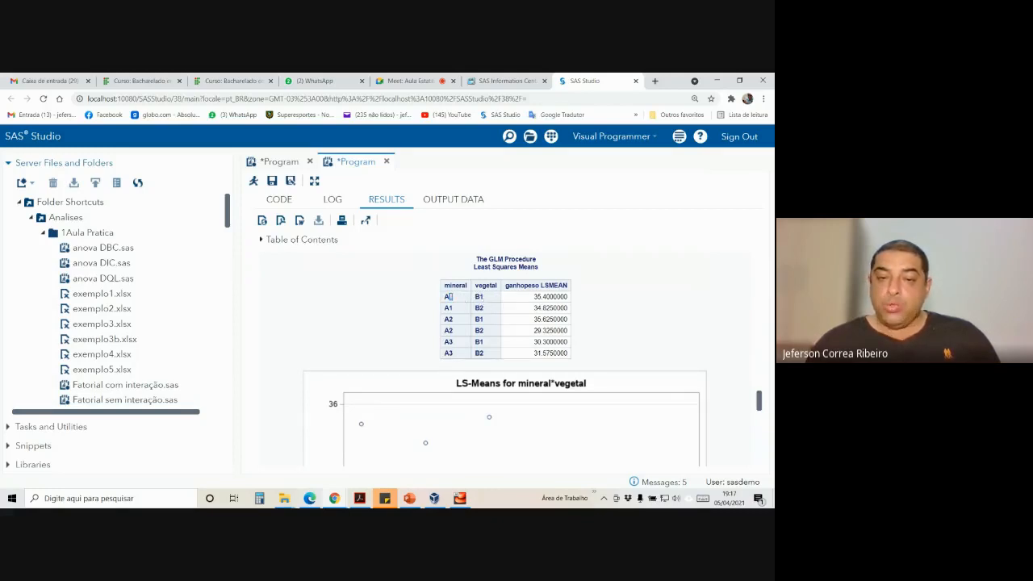
{"action": "left_click_drag", "start_coordinate": [452, 297], "coordinate": [445, 320]}
{"action": "left_click_drag", "start_coordinate": [534, 321], "coordinate": [548, 297]}
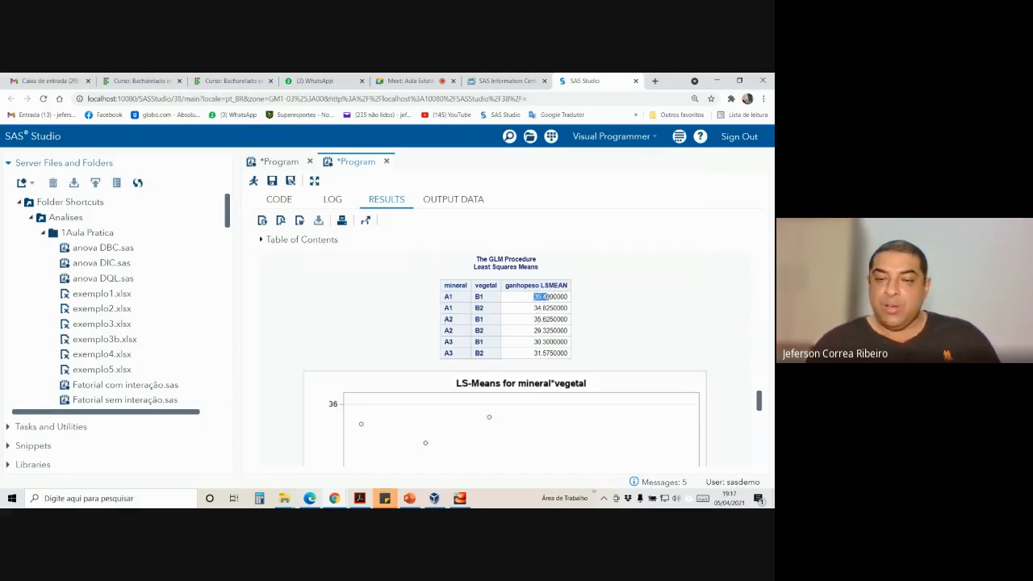
{"action": "left_click", "coordinate": [453, 355]}
{"action": "left_click_drag", "start_coordinate": [452, 355], "coordinate": [444, 354]}
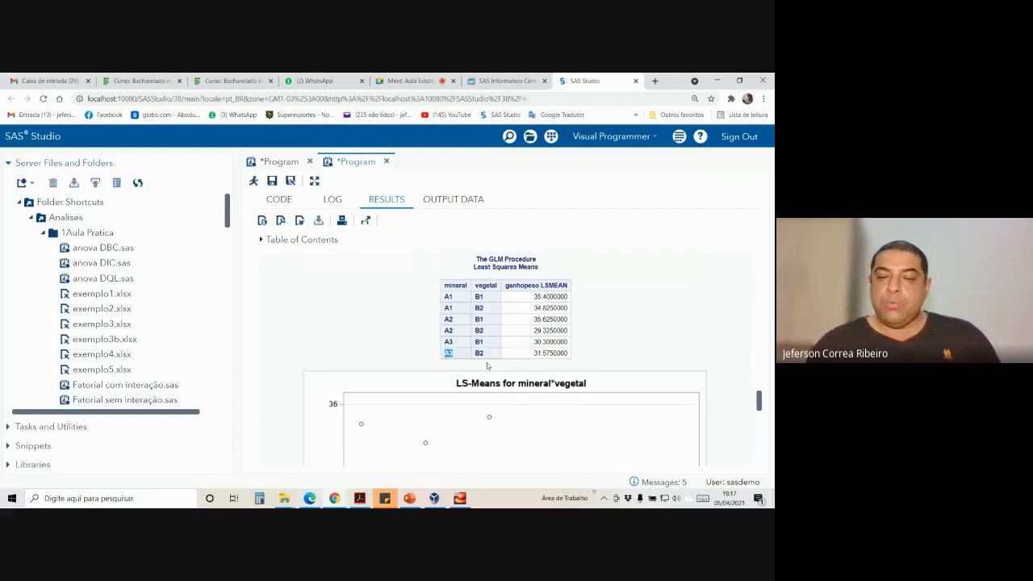
{"action": "left_click", "coordinate": [453, 349]}
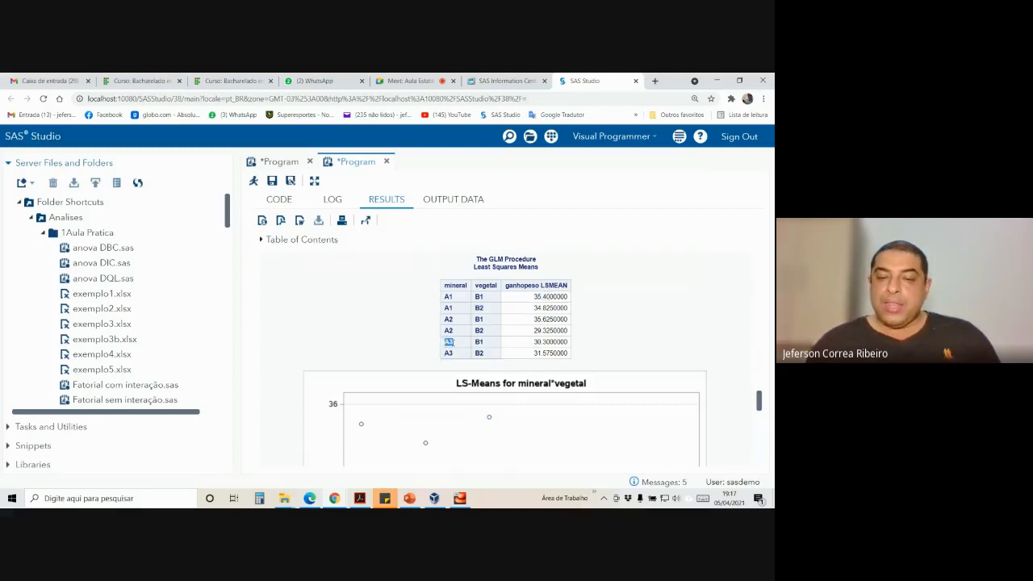
{"action": "left_click_drag", "start_coordinate": [535, 343], "coordinate": [560, 347]}
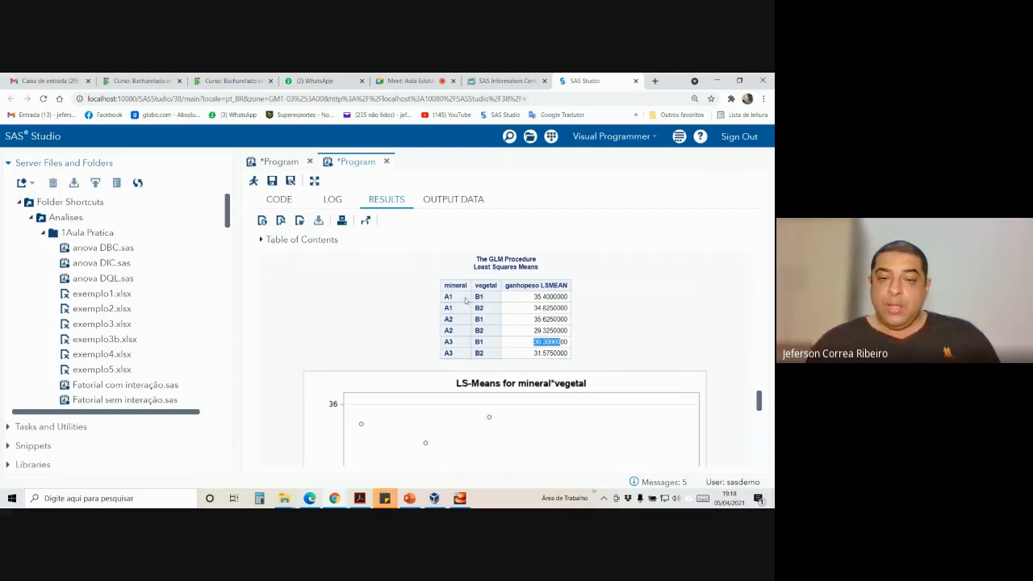
{"action": "left_click_drag", "start_coordinate": [460, 297], "coordinate": [444, 297]}
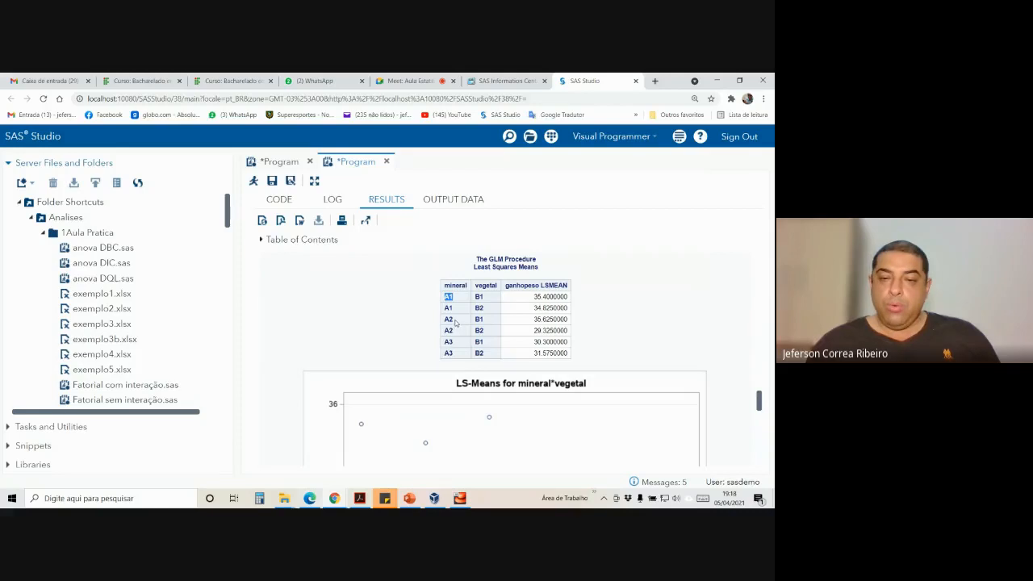
{"action": "left_click", "coordinate": [454, 322]}
{"action": "double_click", "coordinate": [449, 320]}
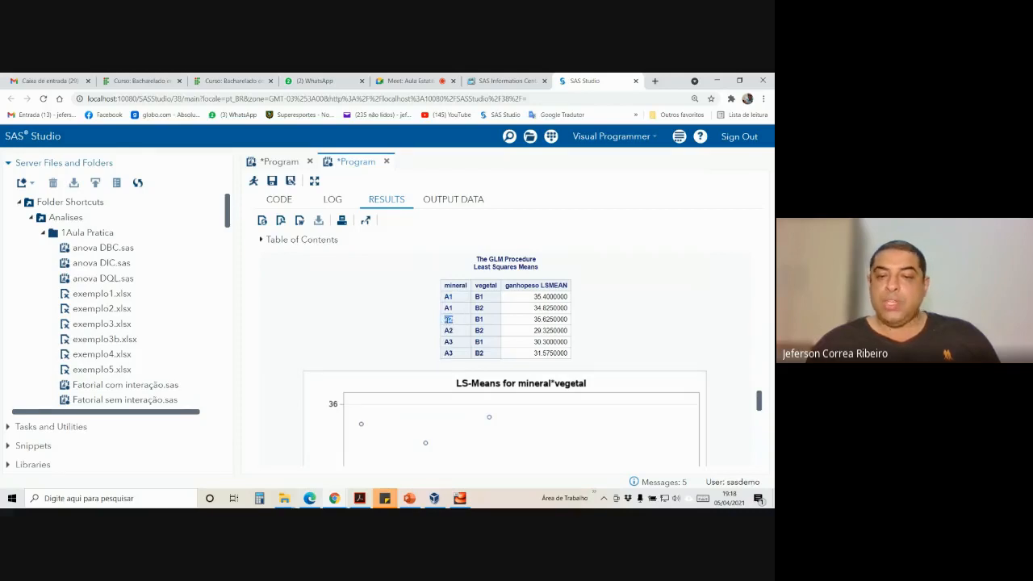
- Examine vegetal B2's F value and Pr > F in the sliced-by-vegetal table, and compare the A1, A2 and A3 least squares means within B2
{"action": "scroll", "coordinate": [465, 340], "scroll_direction": "down", "scroll_amount": 5}
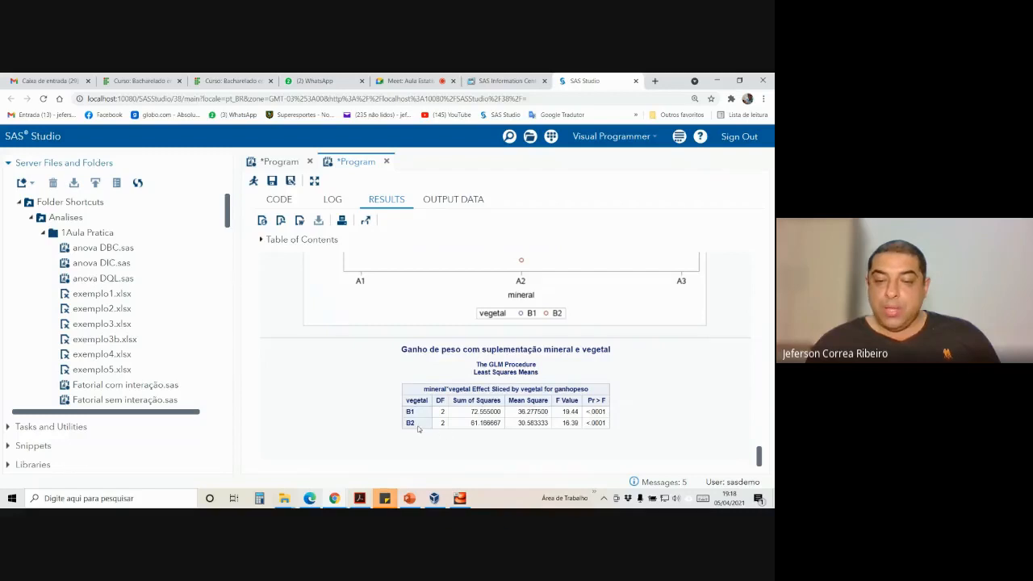
{"action": "left_click_drag", "start_coordinate": [562, 423], "coordinate": [604, 424]}
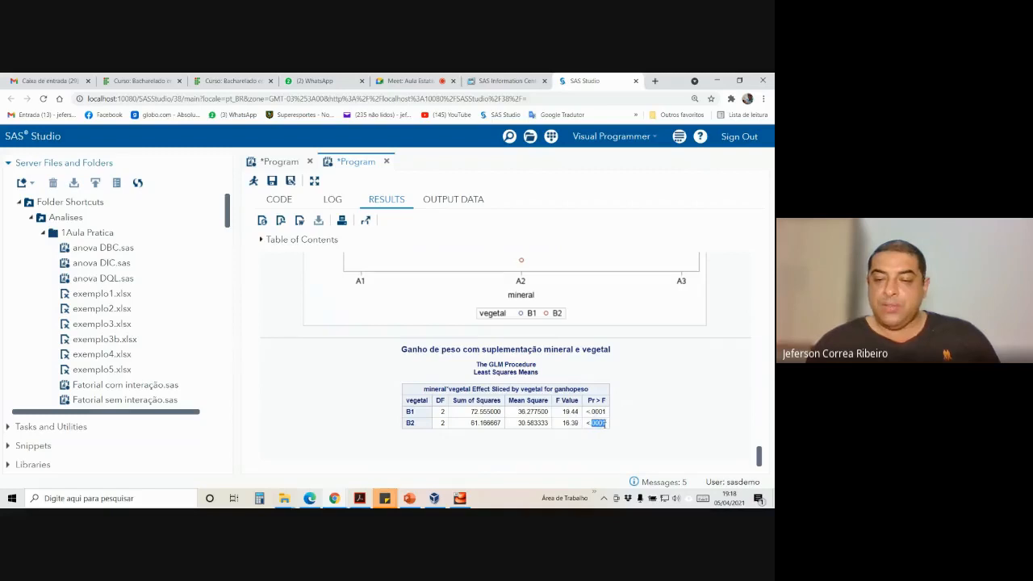
{"action": "scroll", "coordinate": [578, 426], "scroll_direction": "up", "scroll_amount": 5}
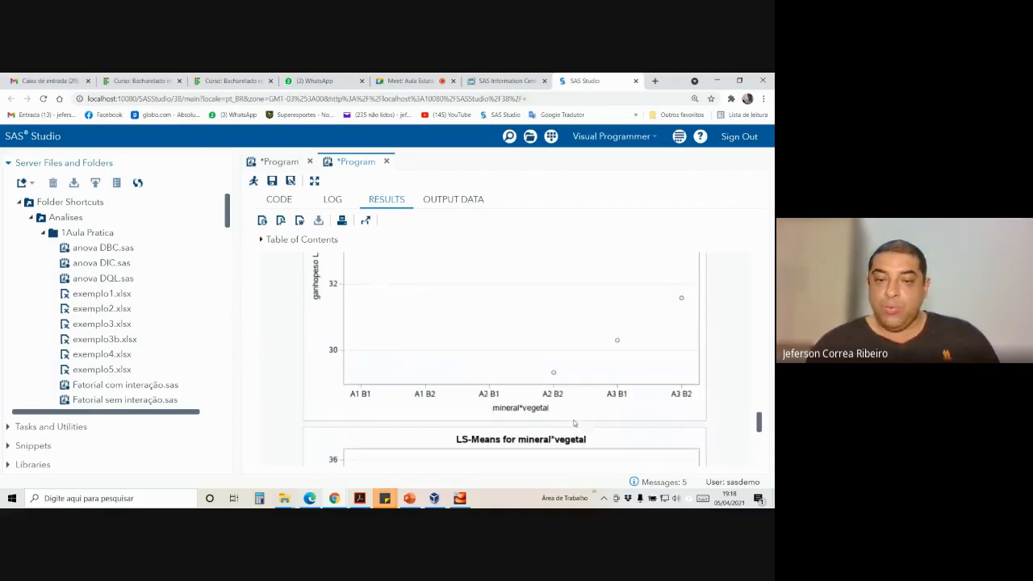
{"action": "scroll", "coordinate": [574, 423], "scroll_direction": "up", "scroll_amount": 5}
{"action": "scroll", "coordinate": [489, 357], "scroll_direction": "down", "scroll_amount": 2}
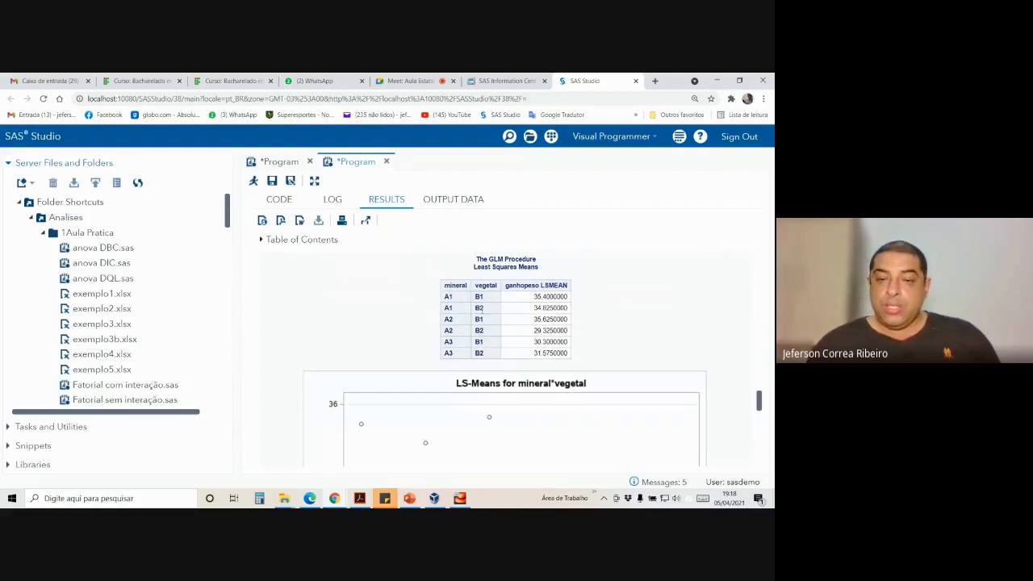
{"action": "left_click_drag", "start_coordinate": [541, 308], "coordinate": [553, 309]}
{"action": "left_click", "coordinate": [536, 334]}
{"action": "left_click_drag", "start_coordinate": [535, 330], "coordinate": [546, 354]}
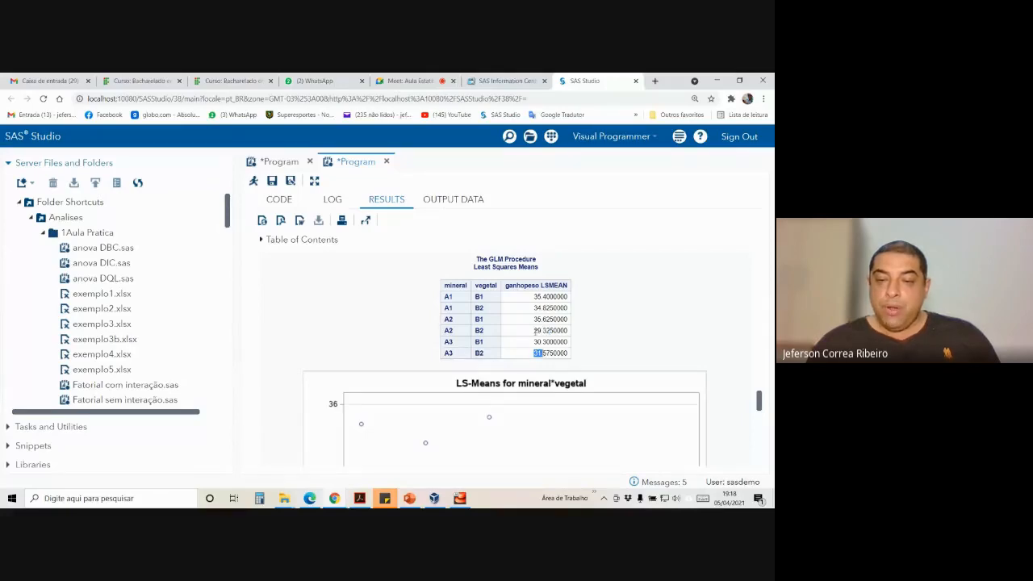
{"action": "left_click", "coordinate": [538, 329]}
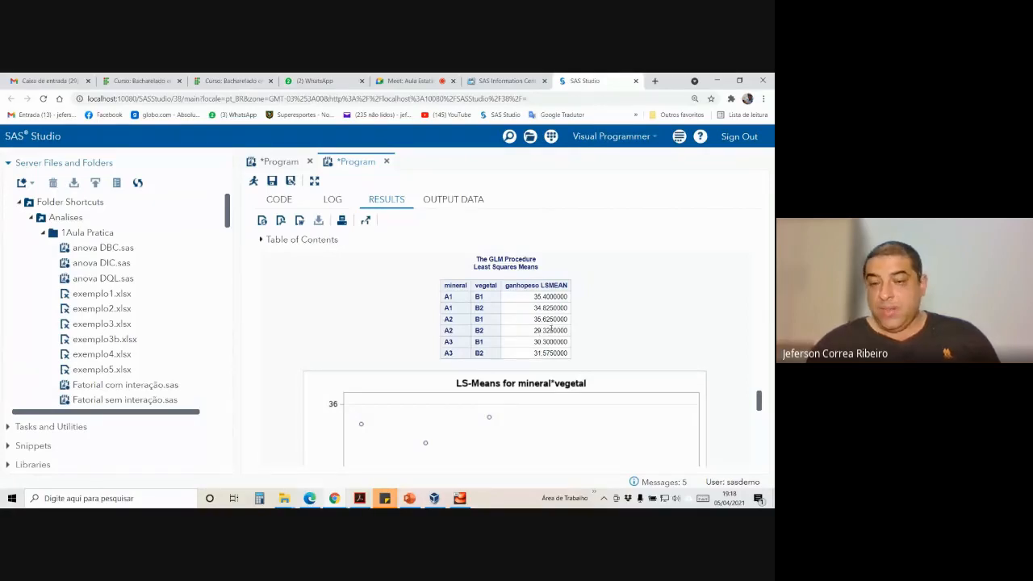
- Contrast minerals A1, A2 and A3 under vegetal B2 in the least squares means table
{"action": "double_click", "coordinate": [479, 308]}
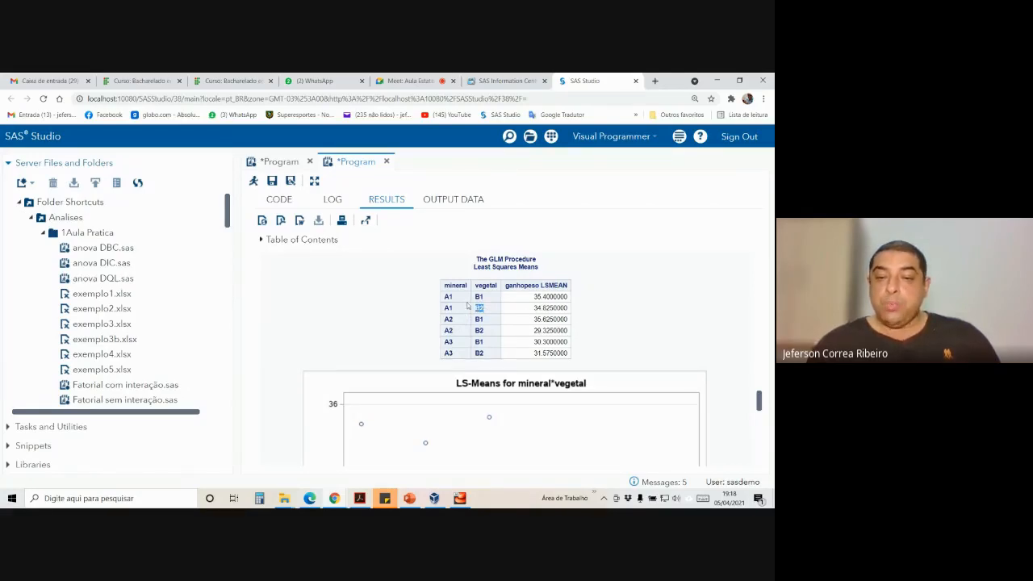
{"action": "left_click", "coordinate": [455, 311]}
{"action": "double_click", "coordinate": [449, 307]}
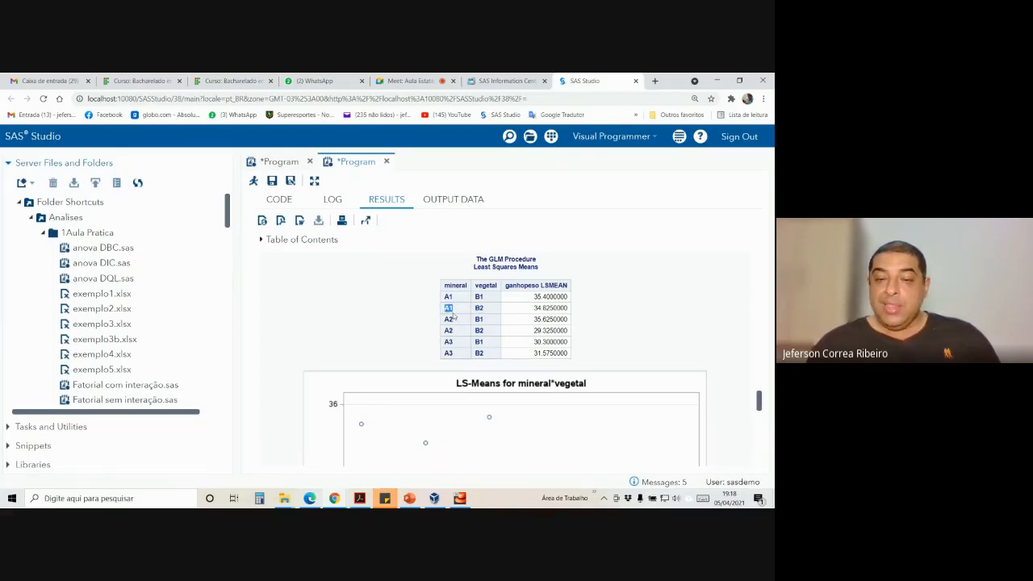
{"action": "double_click", "coordinate": [449, 331]}
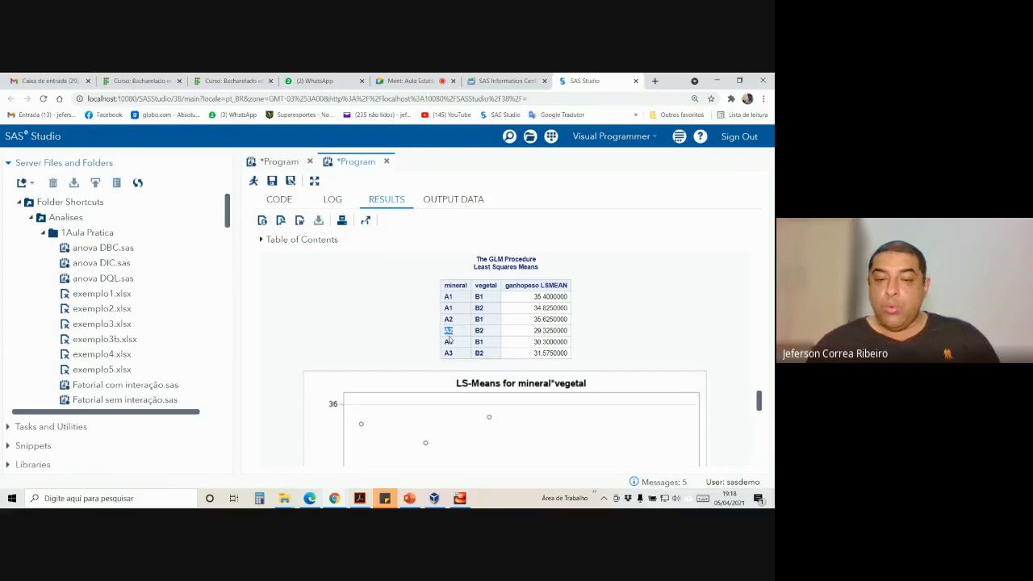
{"action": "left_click", "coordinate": [452, 354]}
{"action": "double_click", "coordinate": [450, 353]}
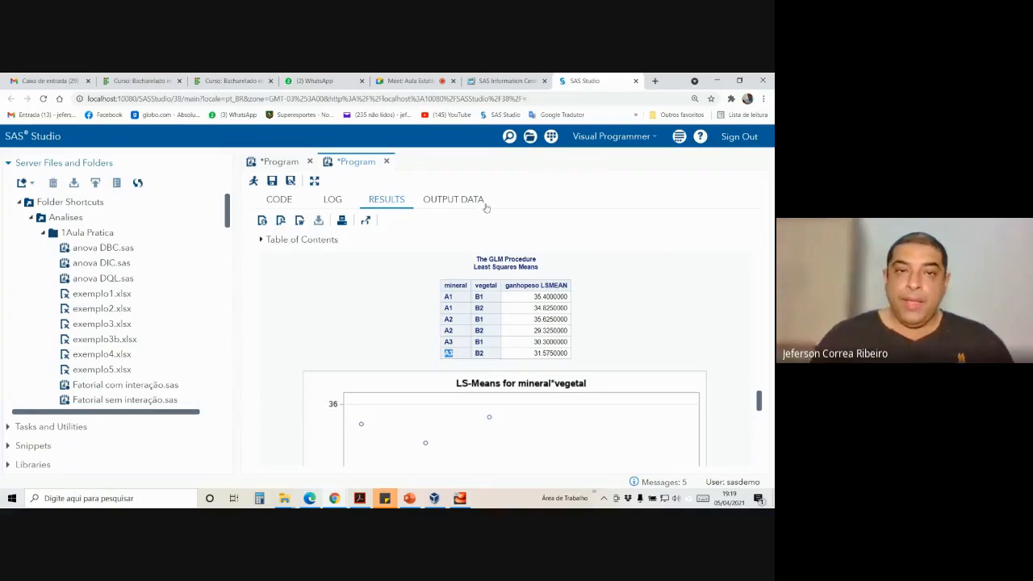
- Switch to the PowerPoint lesson and present it from the current slide through to the PROC REG introduction slide
{"action": "left_click", "coordinate": [443, 84]}
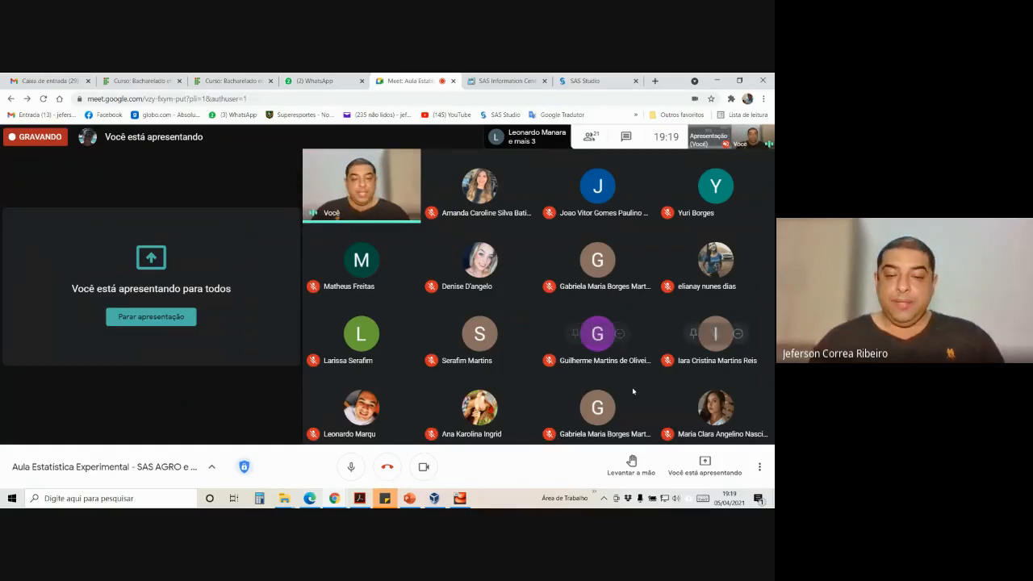
{"action": "left_click", "coordinate": [411, 500]}
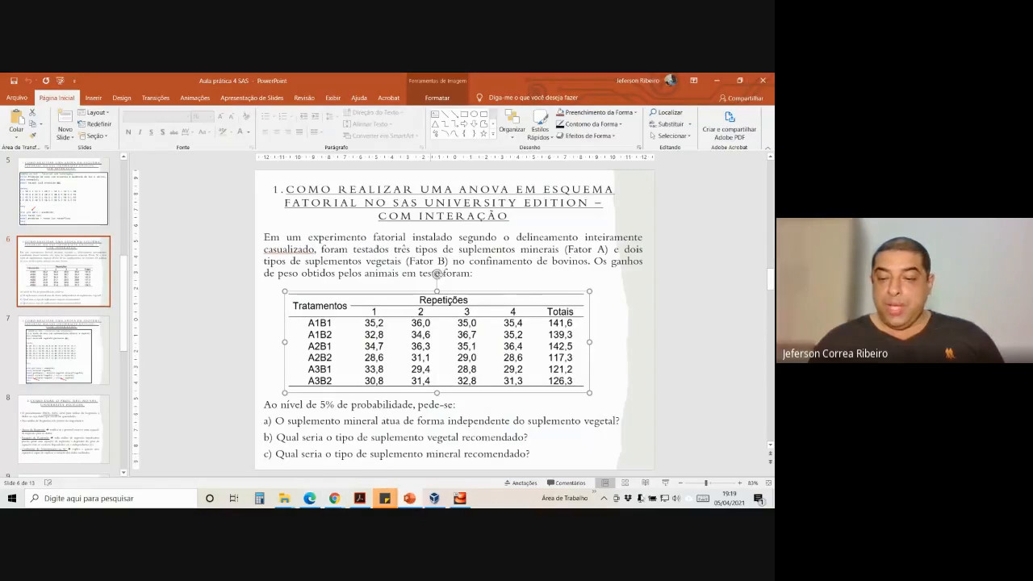
{"action": "left_click", "coordinate": [666, 483]}
{"action": "key", "text": "Right"}
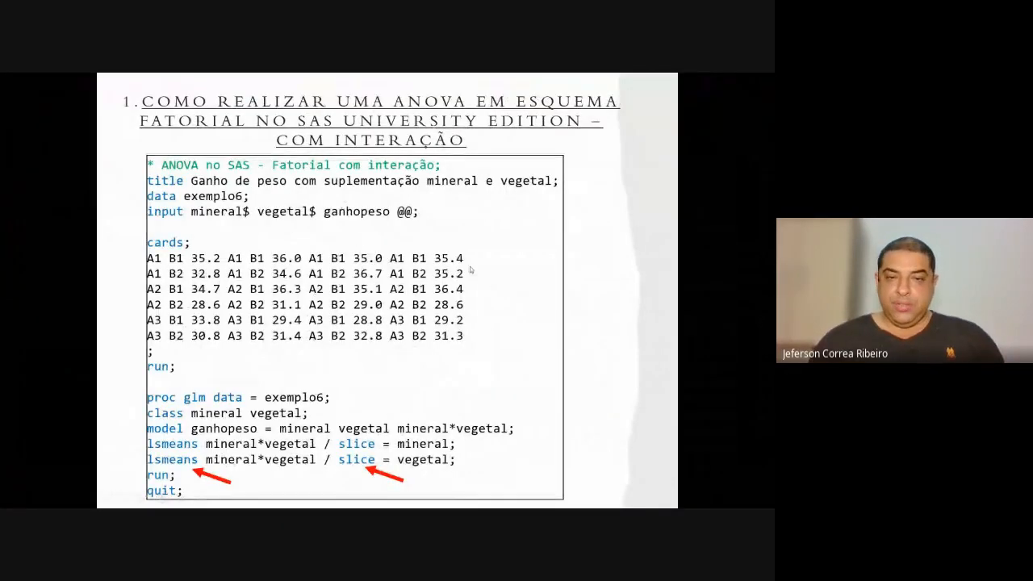
{"action": "key", "text": "Right"}
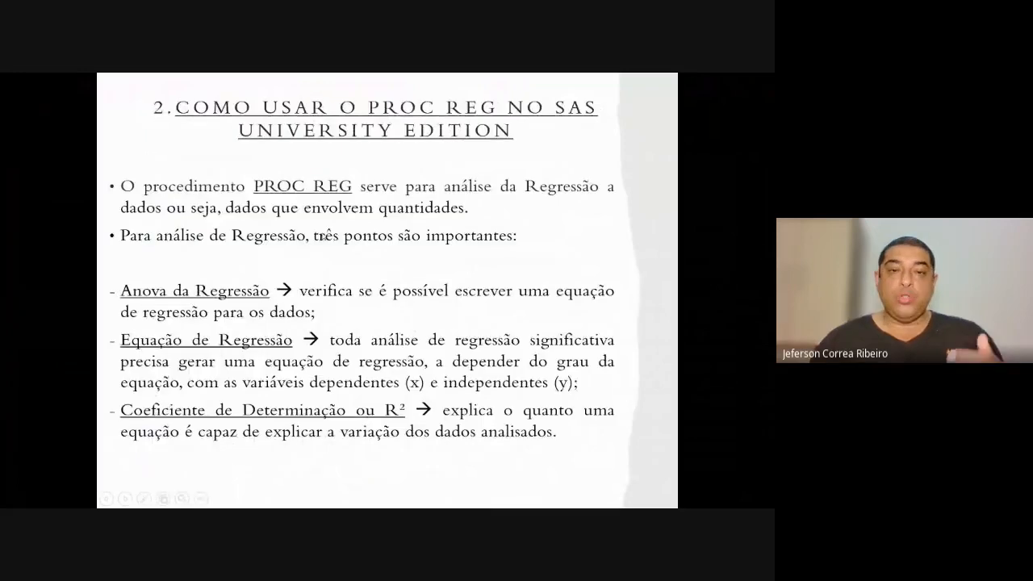
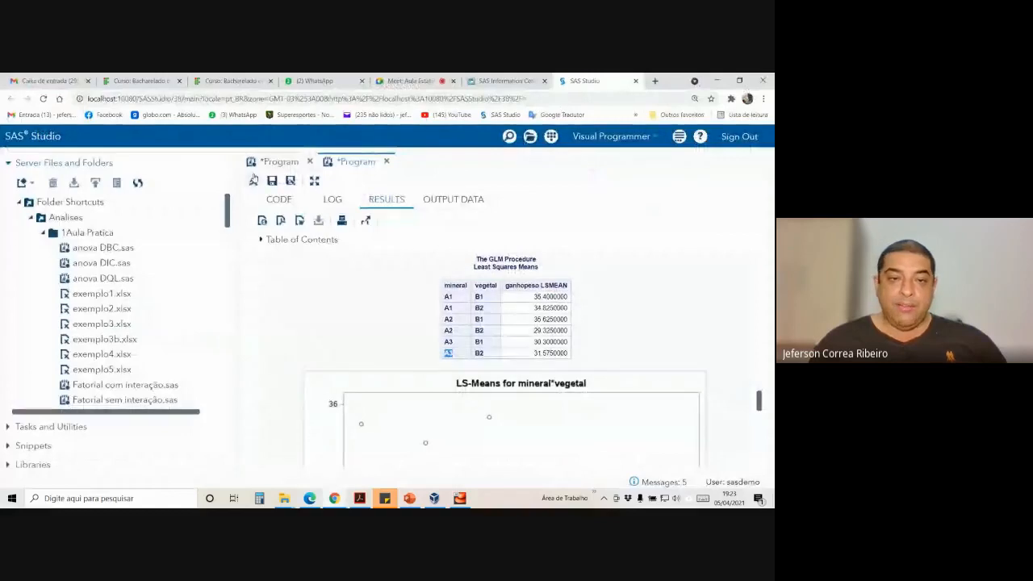
- Create a new SAS program and write "* Regressão linear no SAS;" as its opening comment line
{"action": "left_click", "coordinate": [24, 183]}
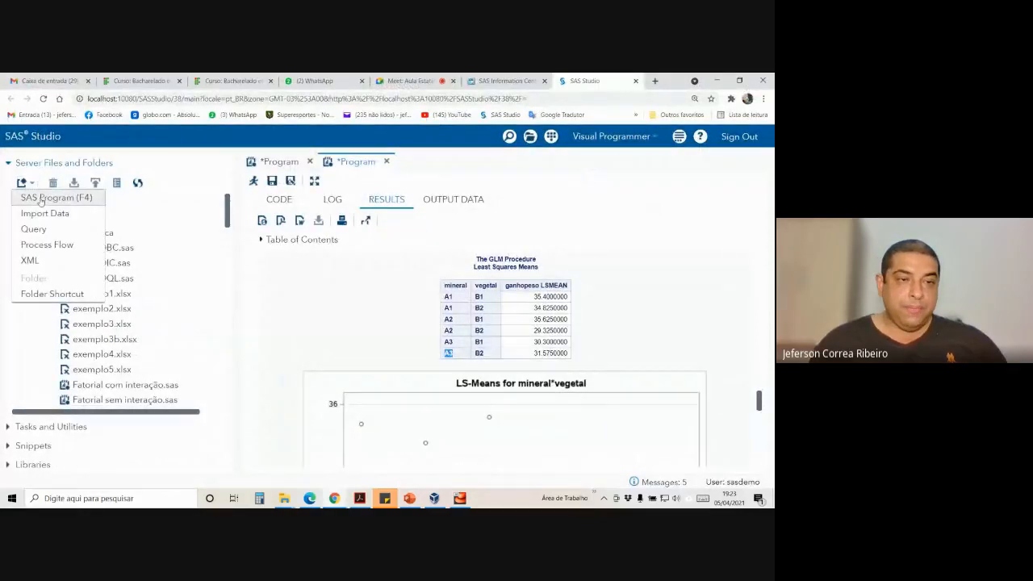
{"action": "left_click", "coordinate": [41, 199]}
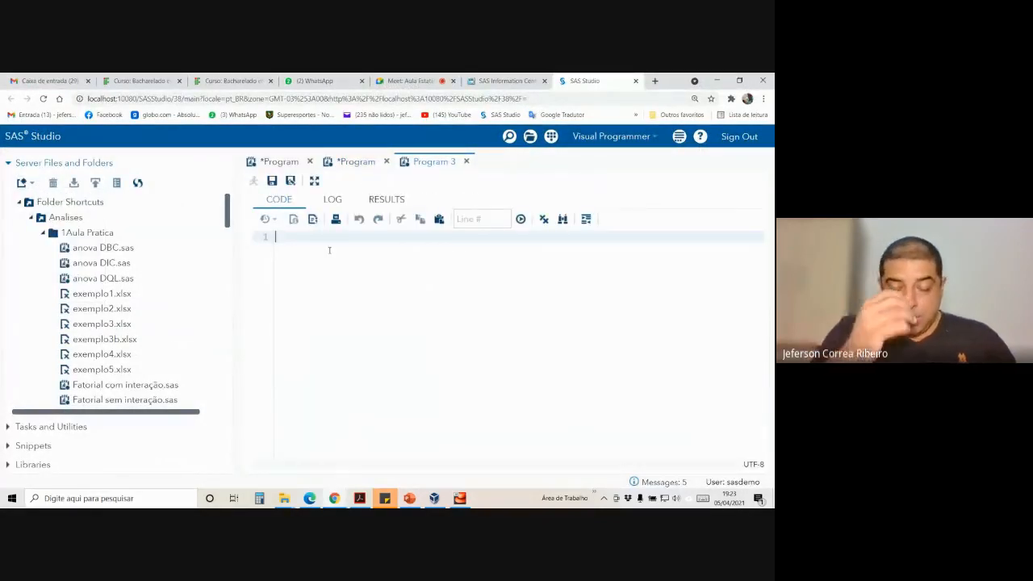
{"action": "type", "text": "*"}
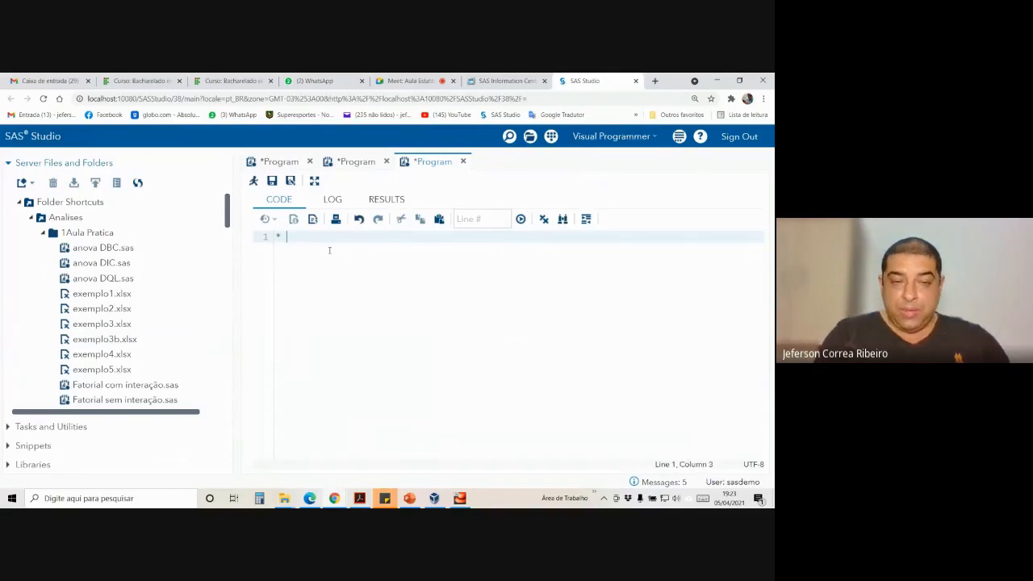
{"action": "type", "text": " A"}
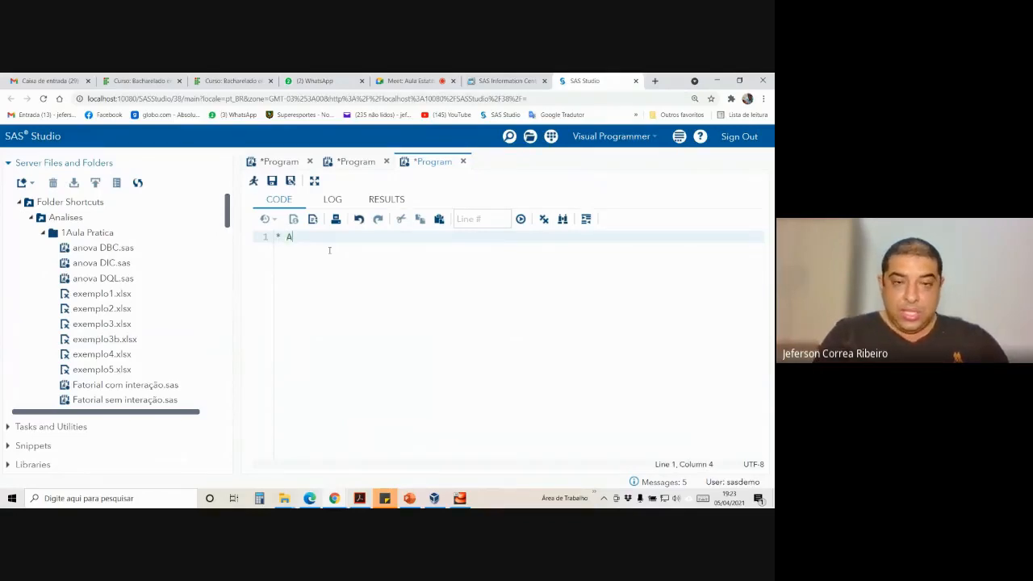
{"action": "key", "text": "BackSpace"}
{"action": "type", "text": "Reg"}
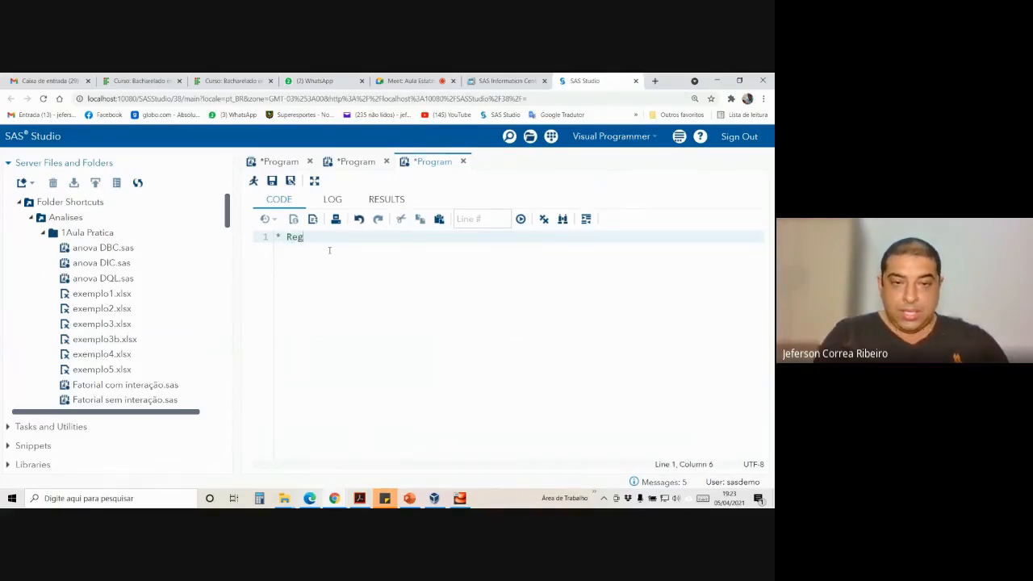
{"action": "type", "text": "ressão "}
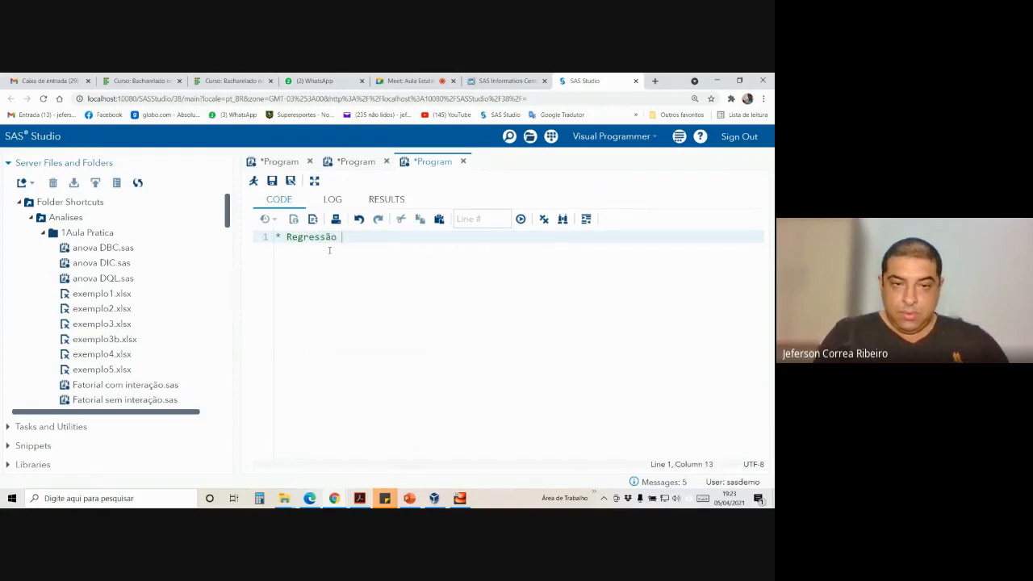
{"action": "type", "text": "linear no s"}
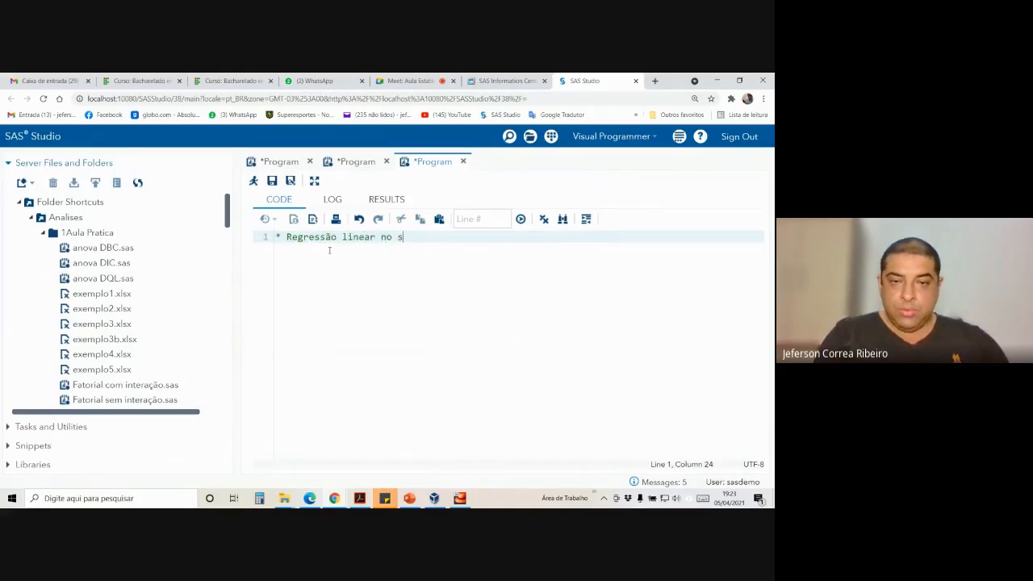
{"action": "key", "text": "BackSpace"}
{"action": "type", "text": "SAS"}
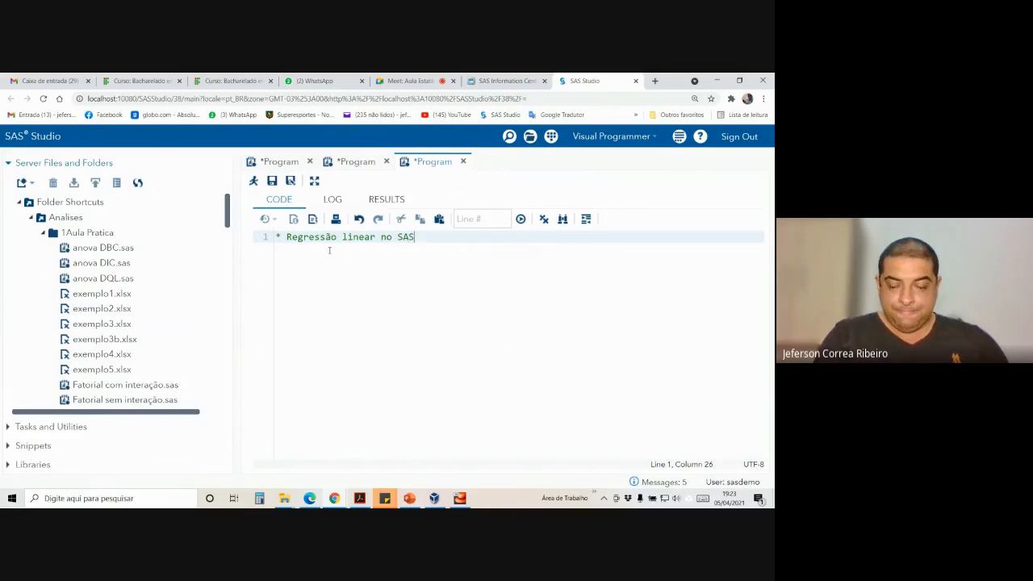
{"action": "type", "text": ";"}
{"action": "key", "text": "Return"}
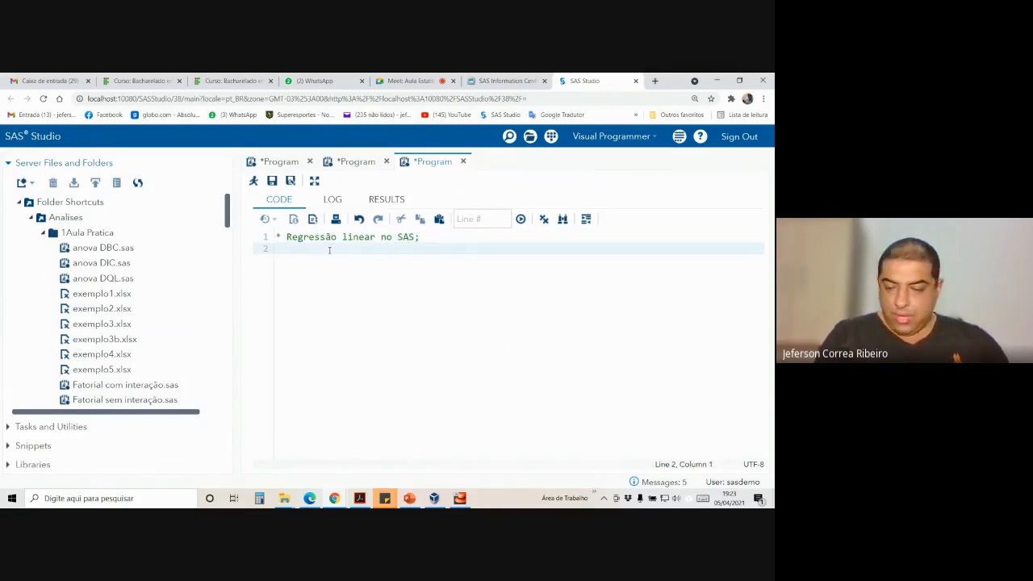
- Add the statement "title Niveis de Ração e produção de leite em cabras;" below the comment
{"action": "type", "text": "titl"}
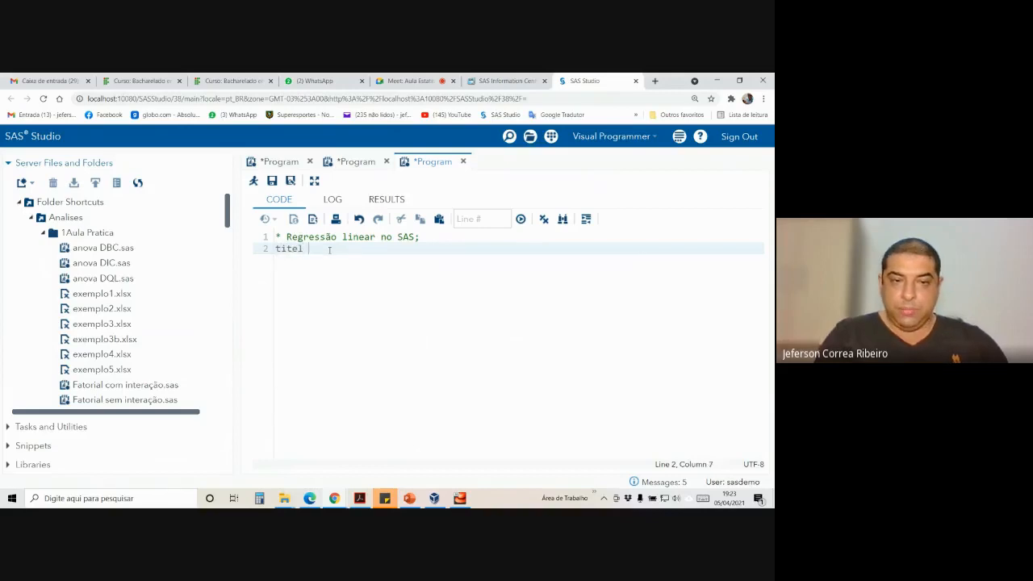
{"action": "type", "text": "e "}
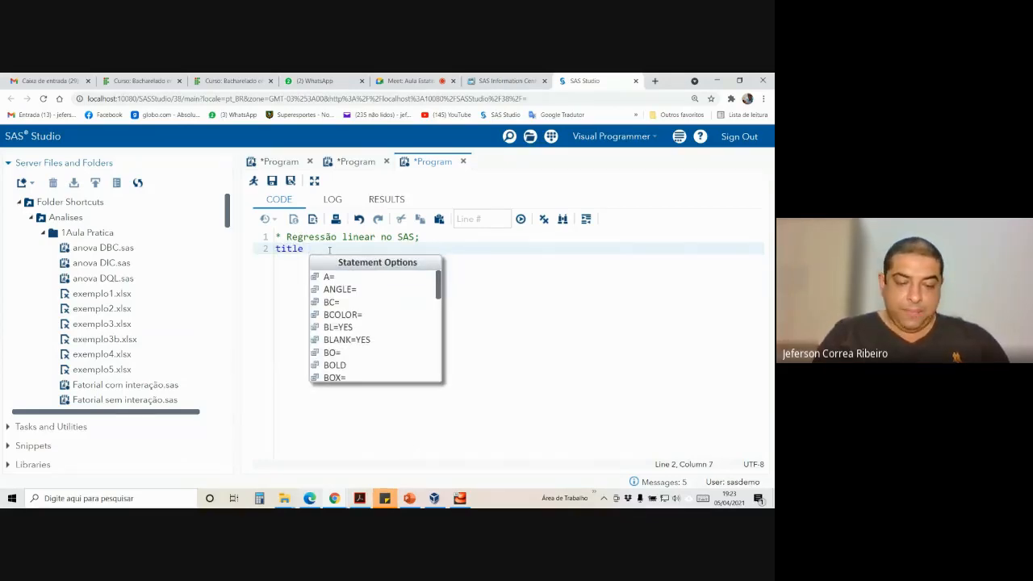
{"action": "type", "text": "N"}
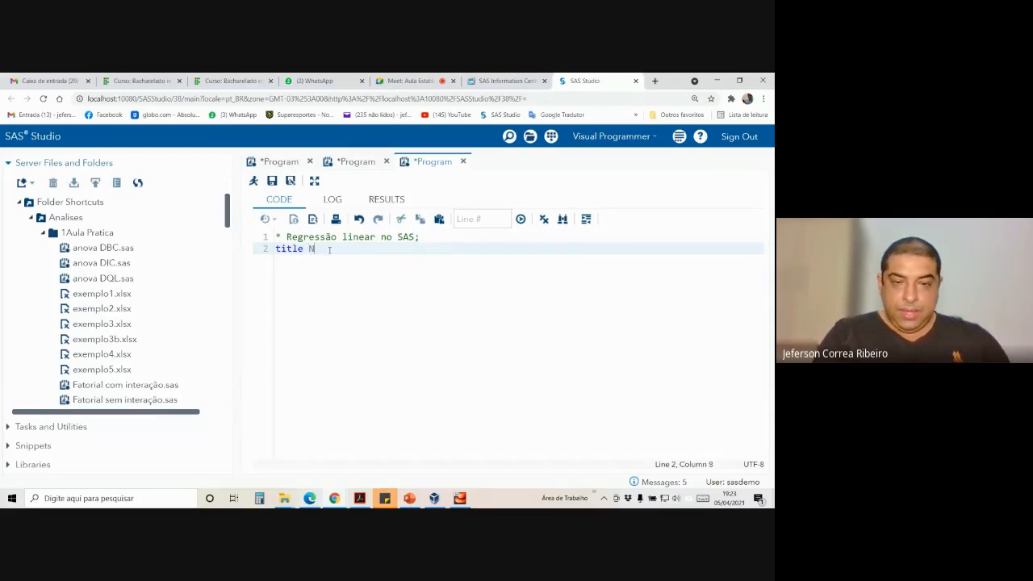
{"action": "type", "text": "íveis "}
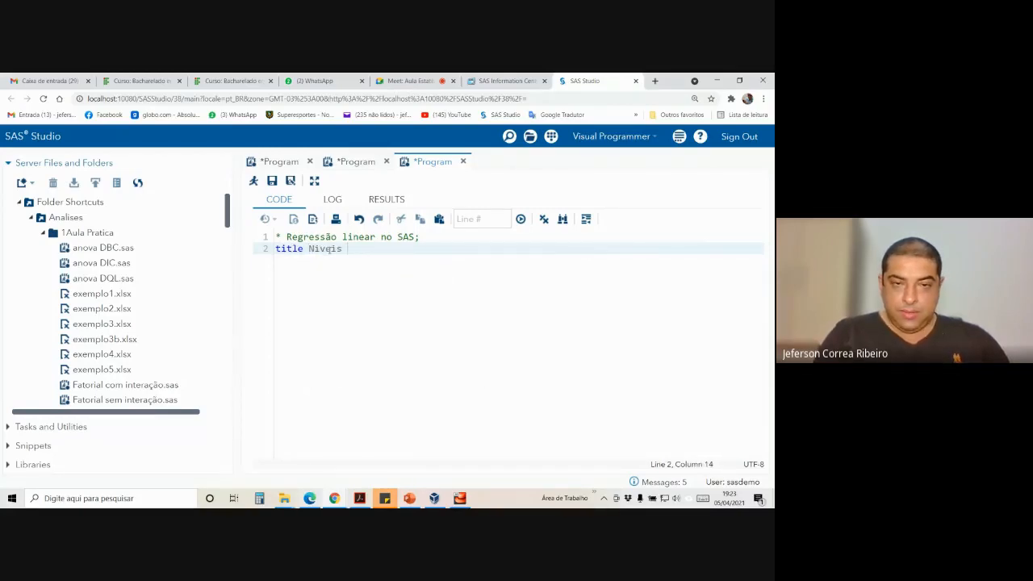
{"action": "type", "text": "de Ra"}
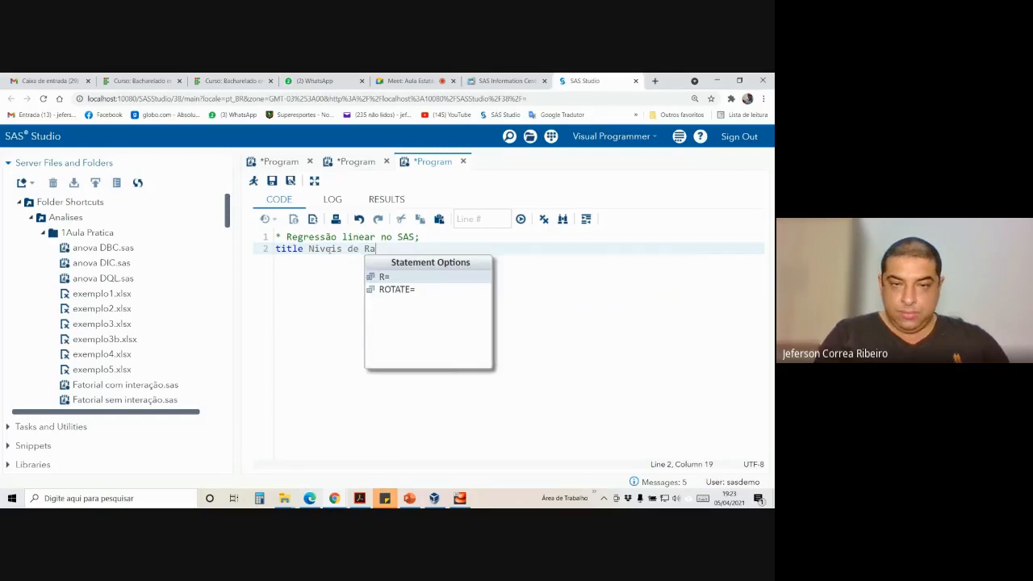
{"action": "type", "text": "ção e"}
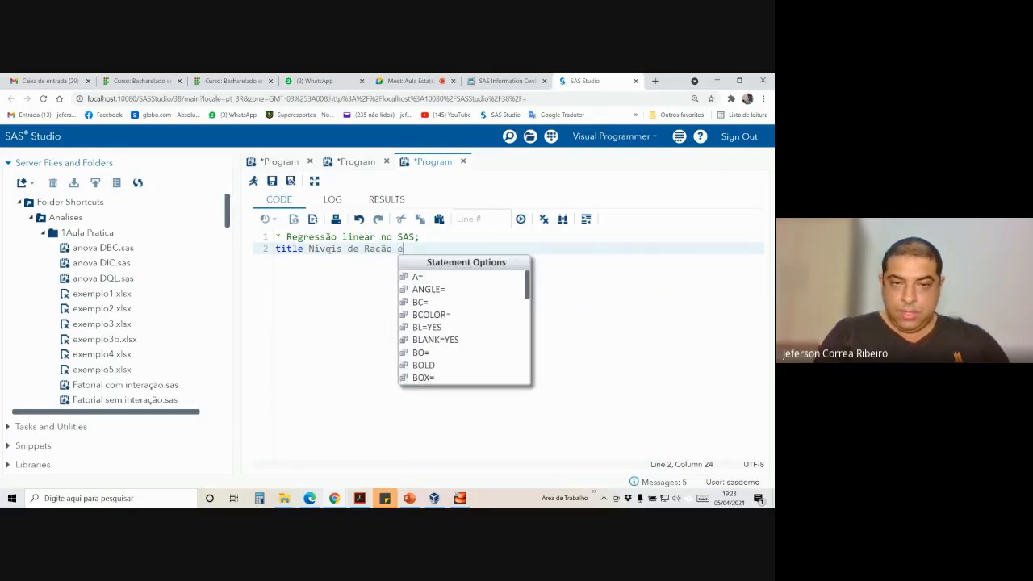
{"action": "type", "text": " produção de l"}
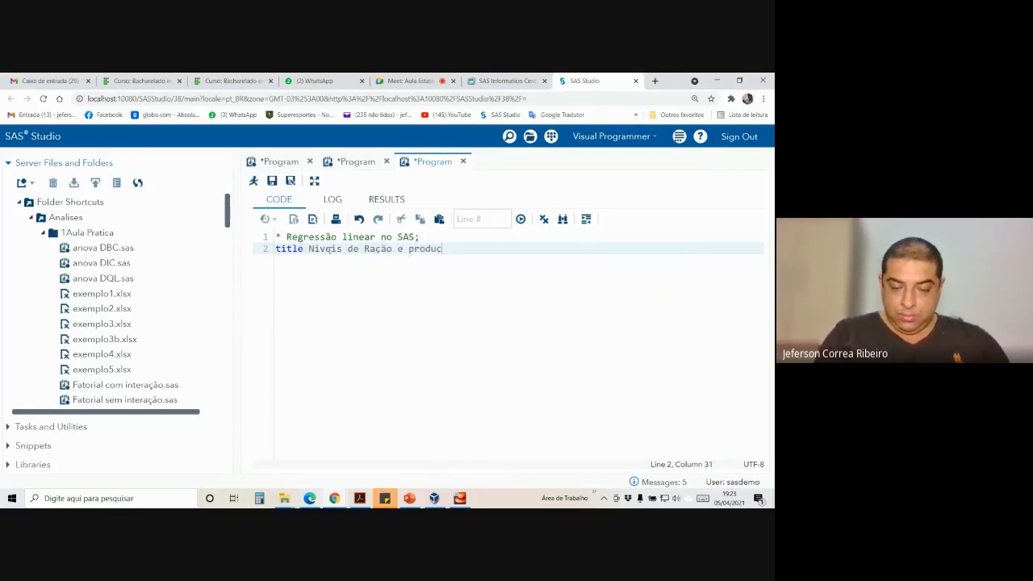
{"action": "type", "text": "eite em cabra"}
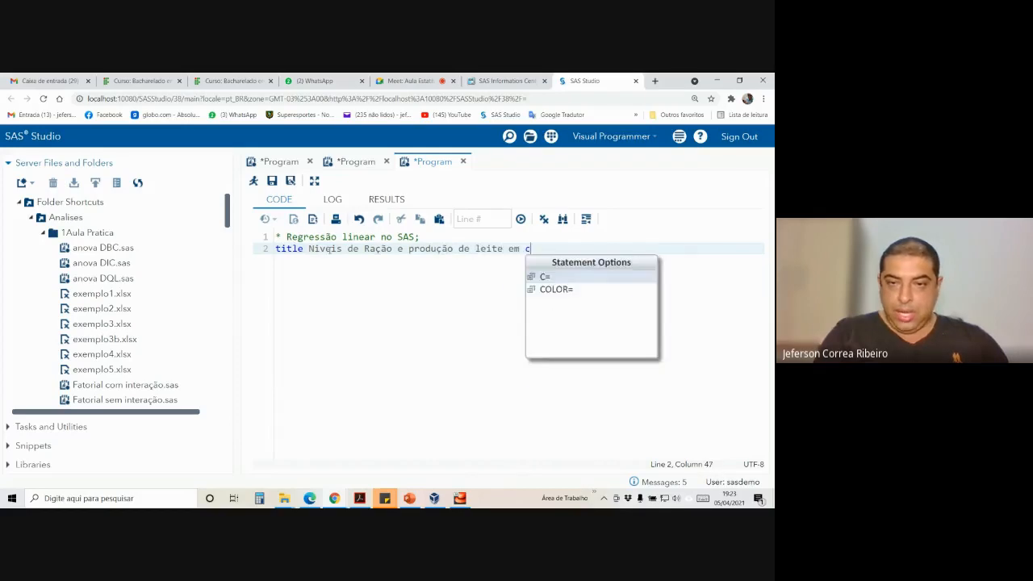
{"action": "type", "text": "s;"}
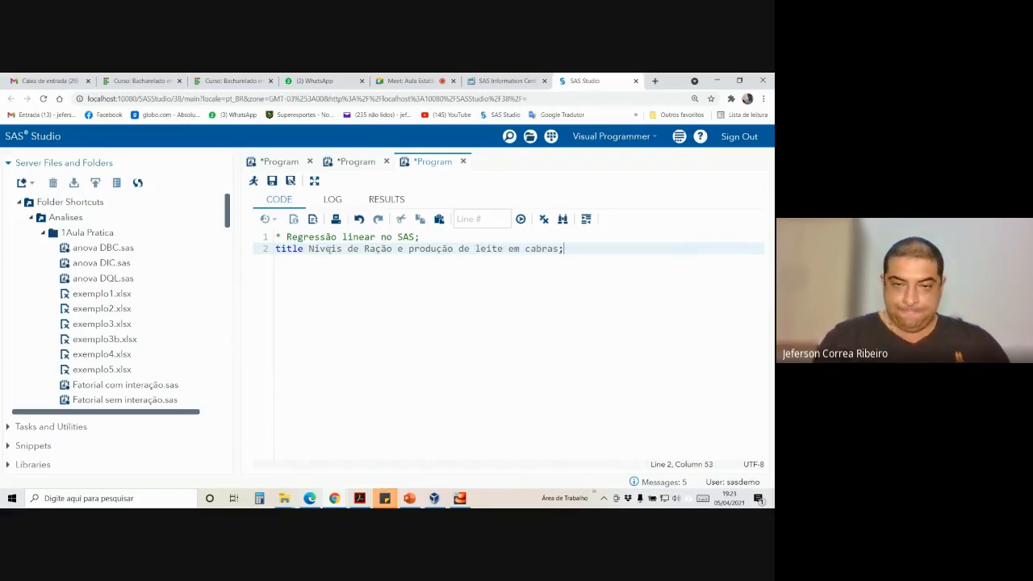
- Correct the title's first word to "Níveis" and change "Ração" to lower-case "ração"
{"action": "left_click", "coordinate": [319, 249]}
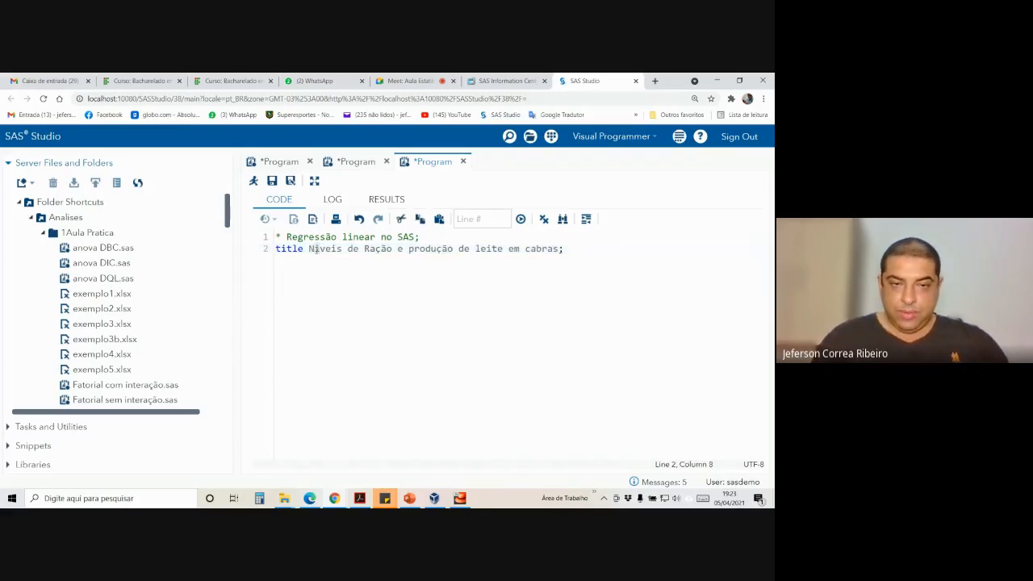
{"action": "type", "text": "i"}
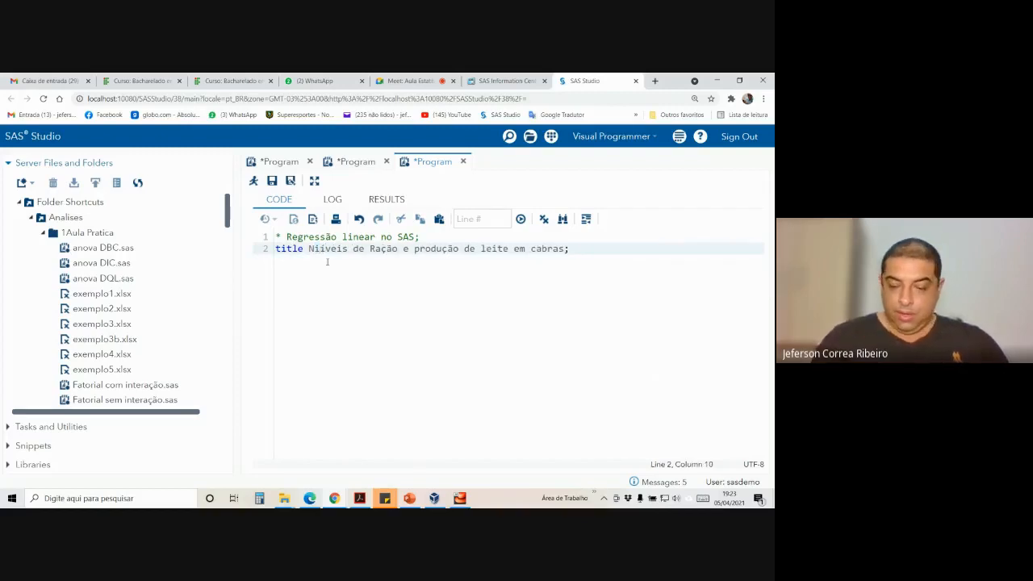
{"action": "key", "text": "Left"}
{"action": "key", "text": "BackSpace"}
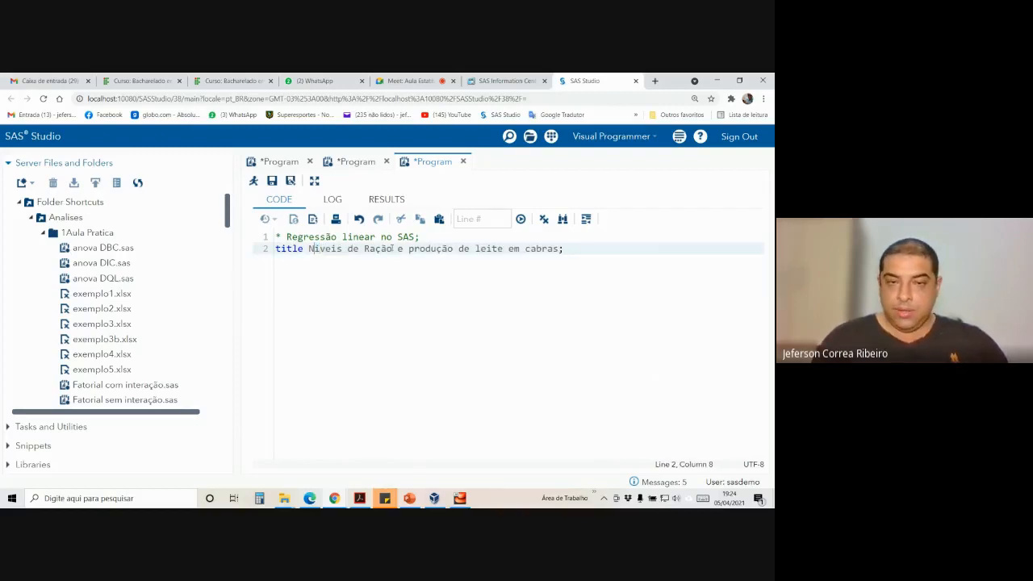
{"action": "left_click", "coordinate": [371, 249]}
{"action": "key", "text": "BackSpace"}
{"action": "type", "text": "r"}
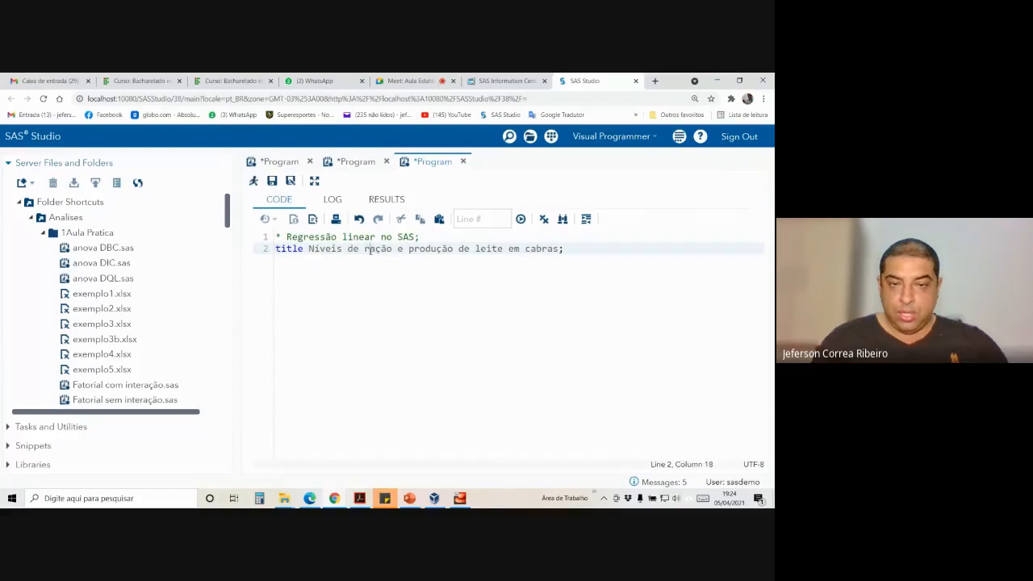
- Add the statement "data exemplo7;" on a new line below the title statement
{"action": "left_click", "coordinate": [583, 247]}
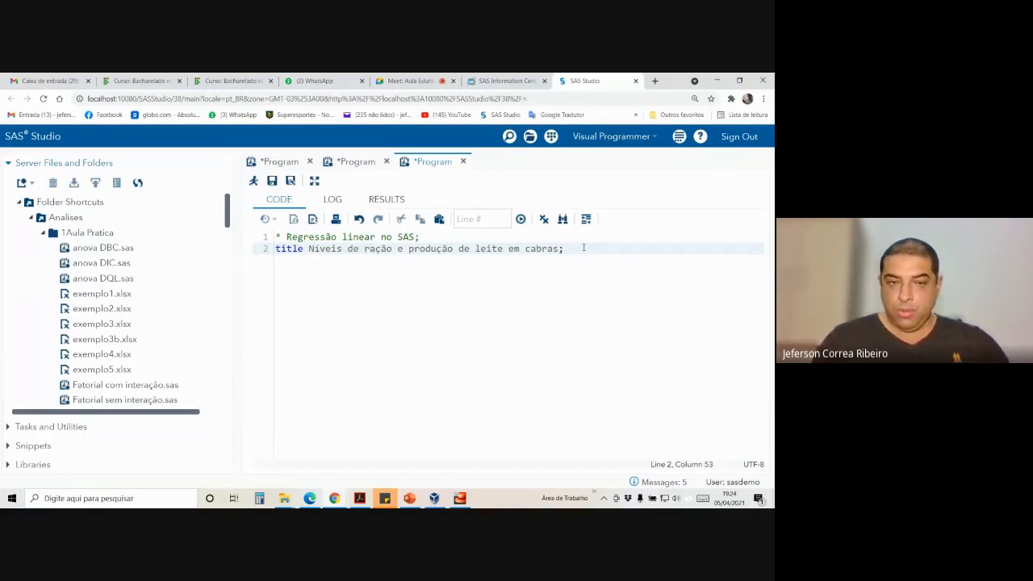
{"action": "key", "text": "Return"}
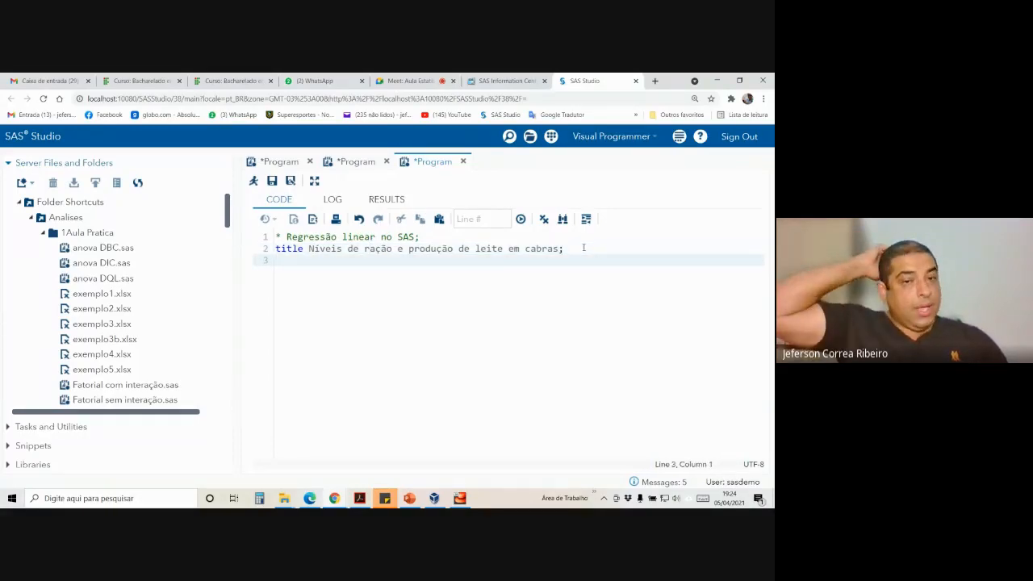
{"action": "type", "text": "data "}
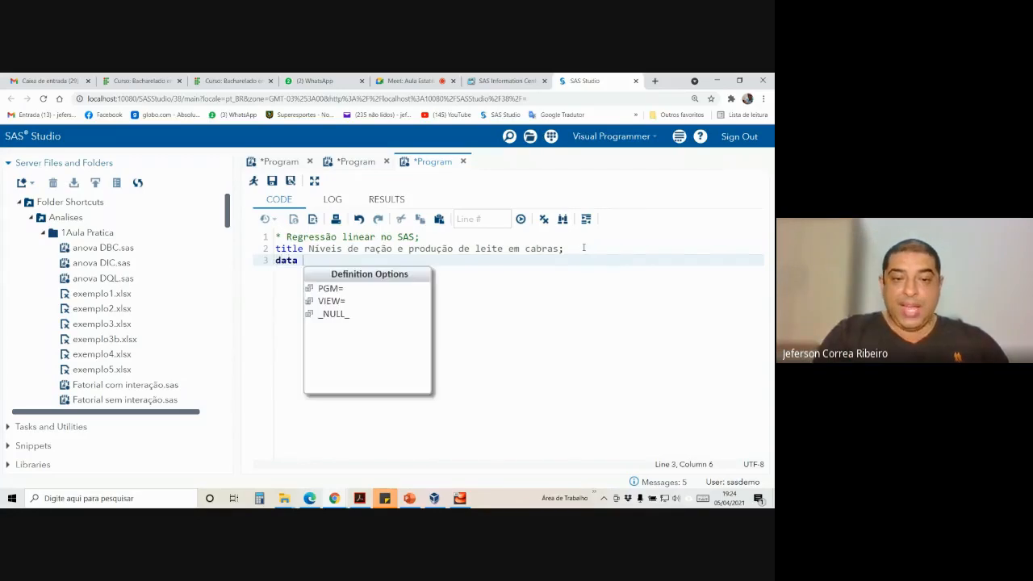
{"action": "type", "text": "exemplo "}
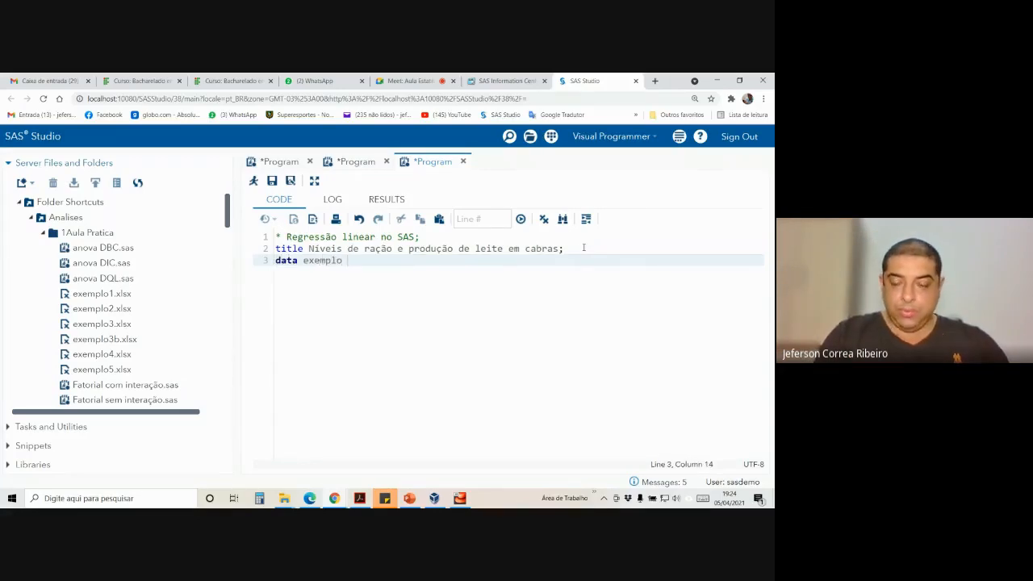
{"action": "type", "text": "07"}
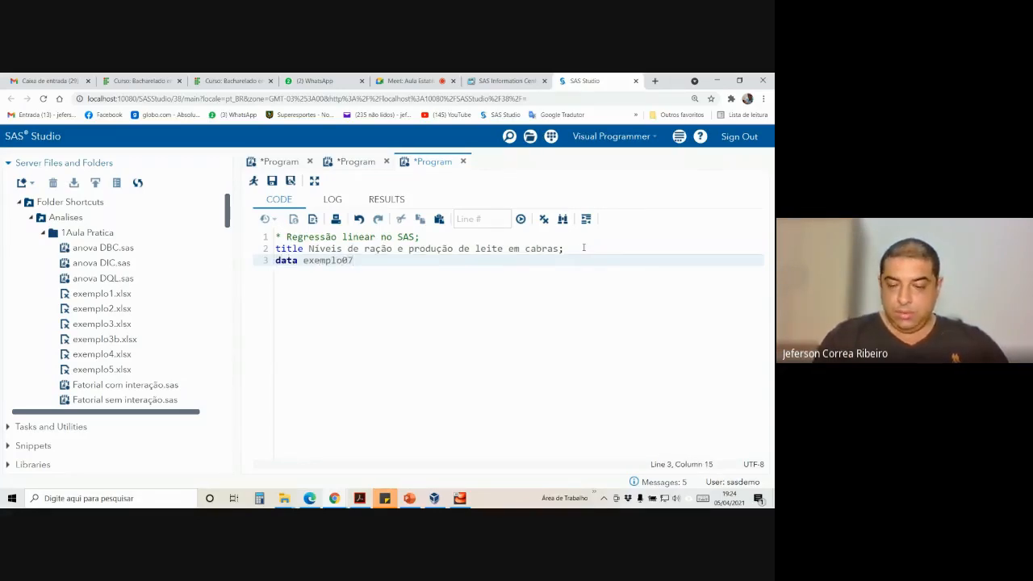
{"action": "key", "text": "BackSpace"}
{"action": "key", "text": "BackSpace"}
{"action": "type", "text": "7"}
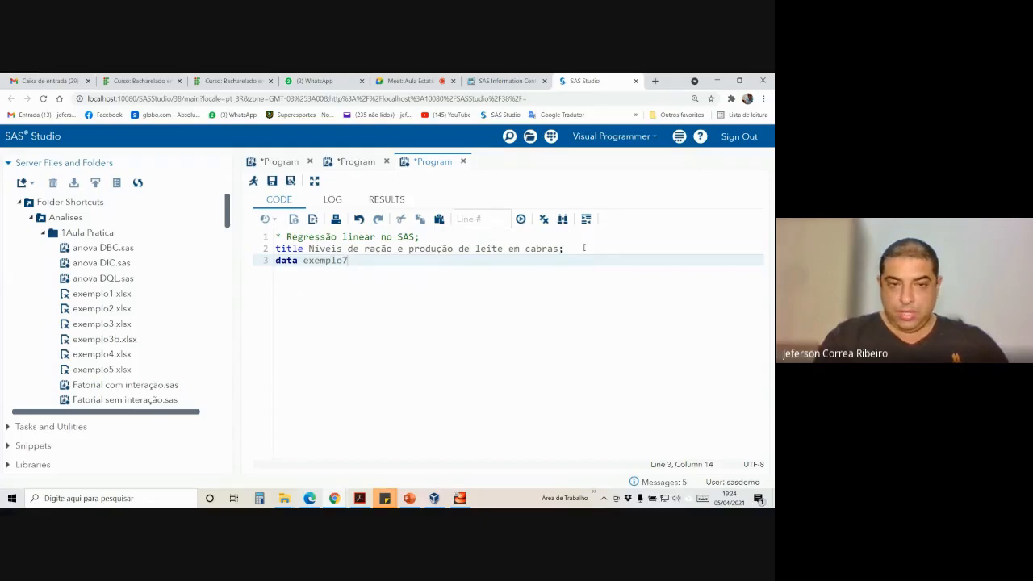
{"action": "type", "text": ";"}
{"action": "key", "text": "Return"}
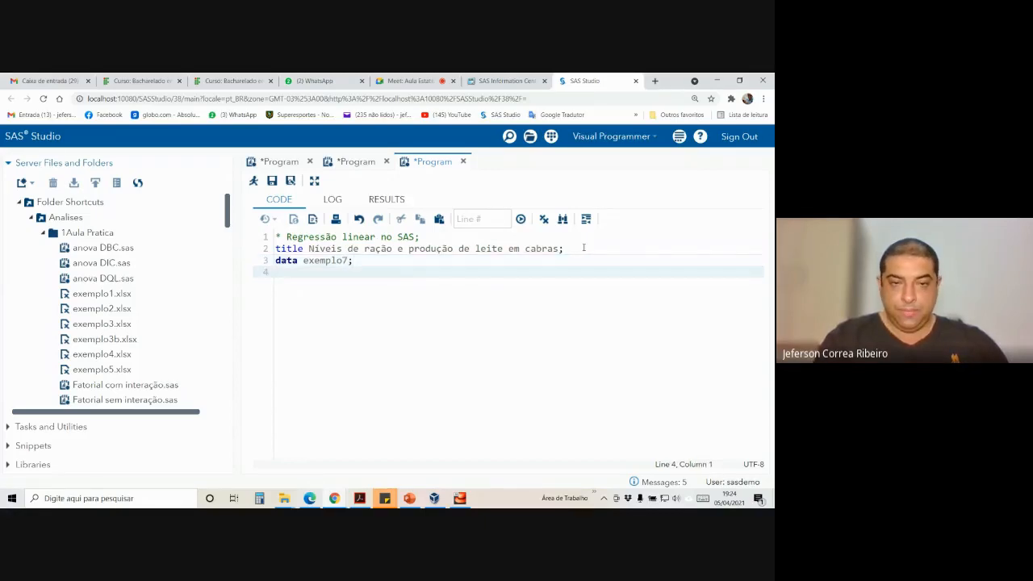
- Check the variables in the PowerPoint exercise table and add the statement "input racao producao;" below the data statement in SAS Studio
{"action": "type", "text": "input"}
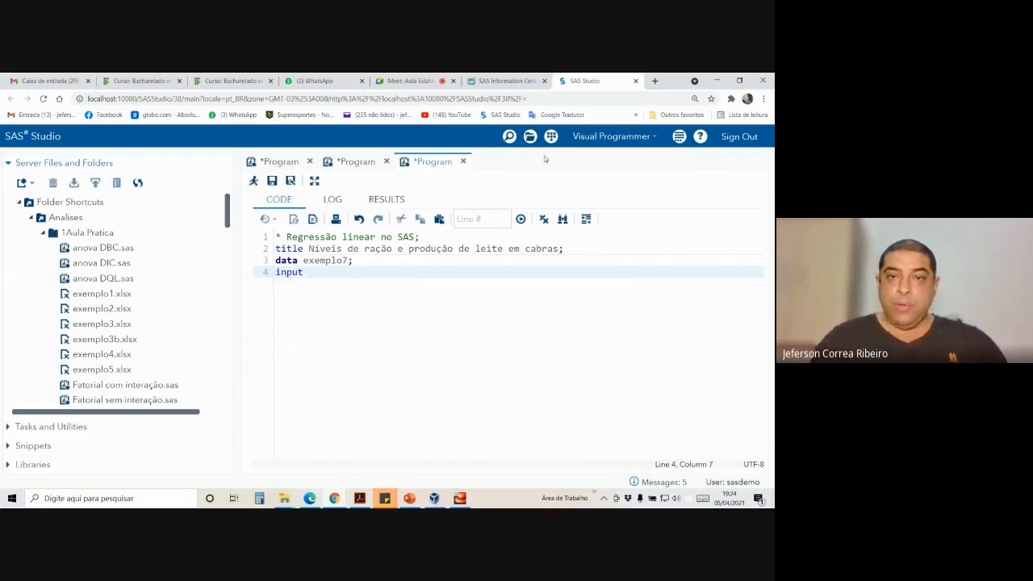
{"action": "left_click", "coordinate": [409, 498]}
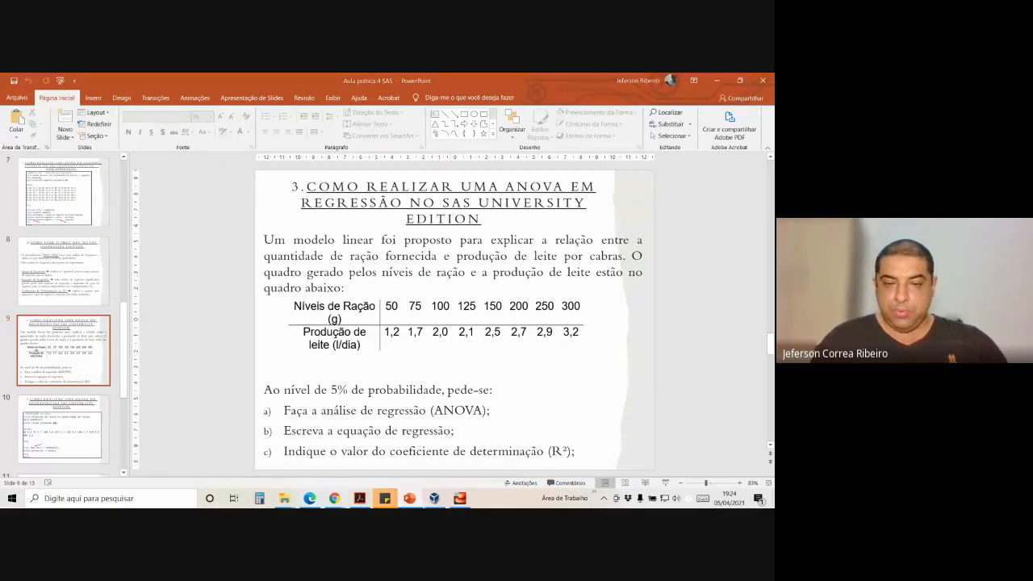
{"action": "left_click", "coordinate": [409, 499]}
{"action": "mouse_move", "coordinate": [397, 502]}
{"action": "type", "text": "racao"}
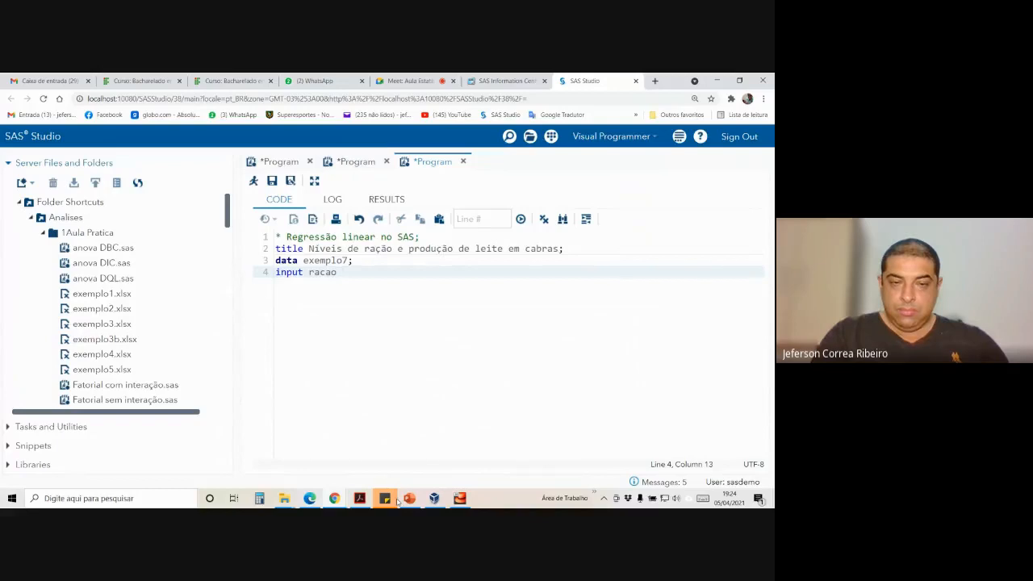
{"action": "type", "text": " produc"}
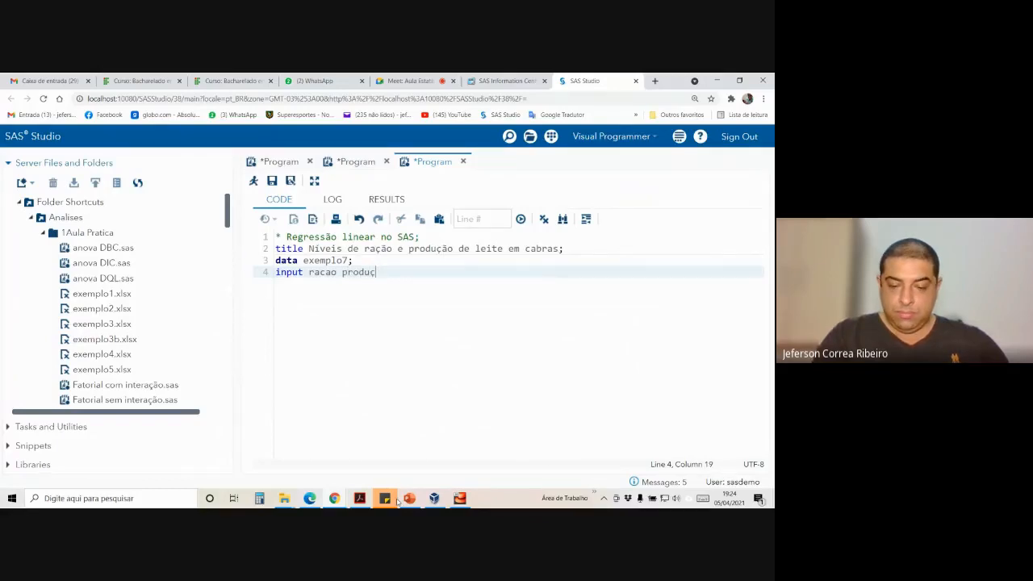
{"action": "type", "text": "ao;"}
{"action": "key", "text": "Return"}
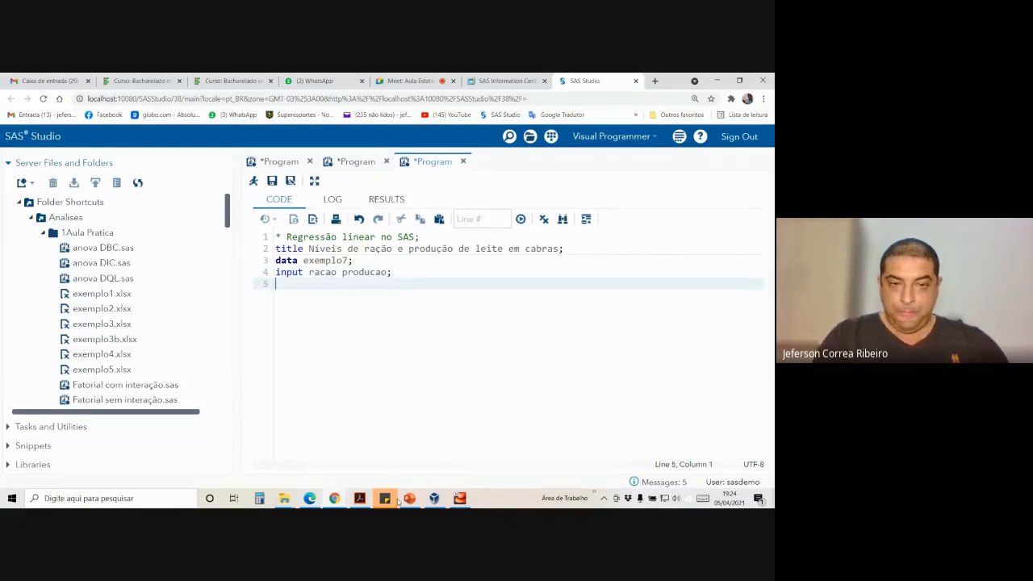
- Add a "cards;" statement after a blank line, leaving another blank line before the data
{"action": "key", "text": "Return"}
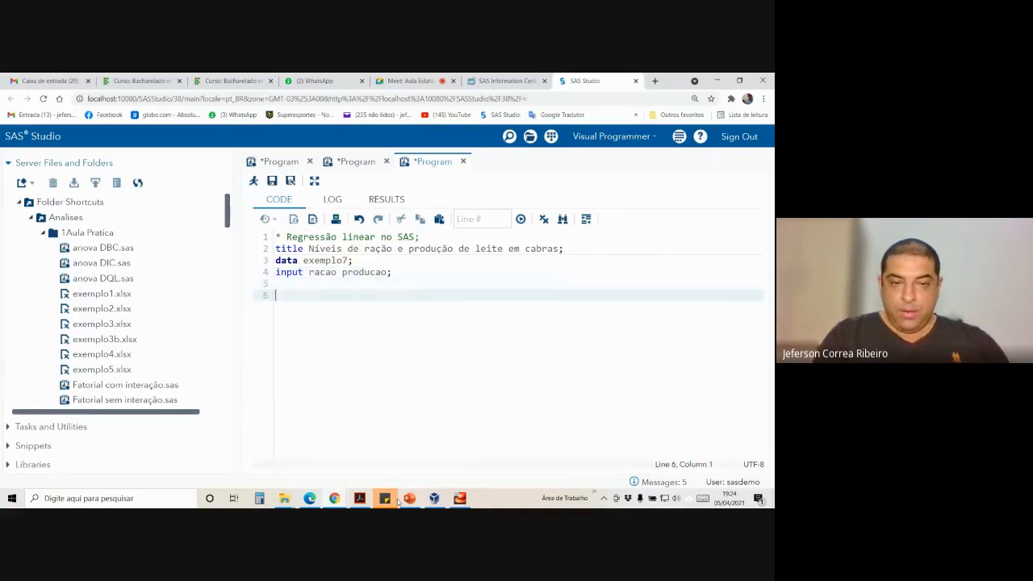
{"action": "type", "text": "card"}
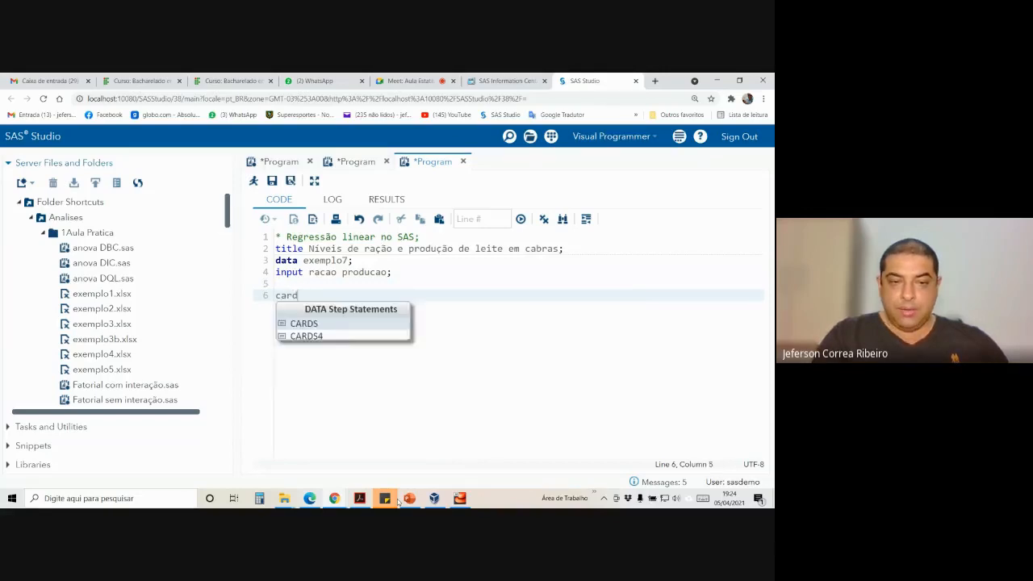
{"action": "type", "text": "s"}
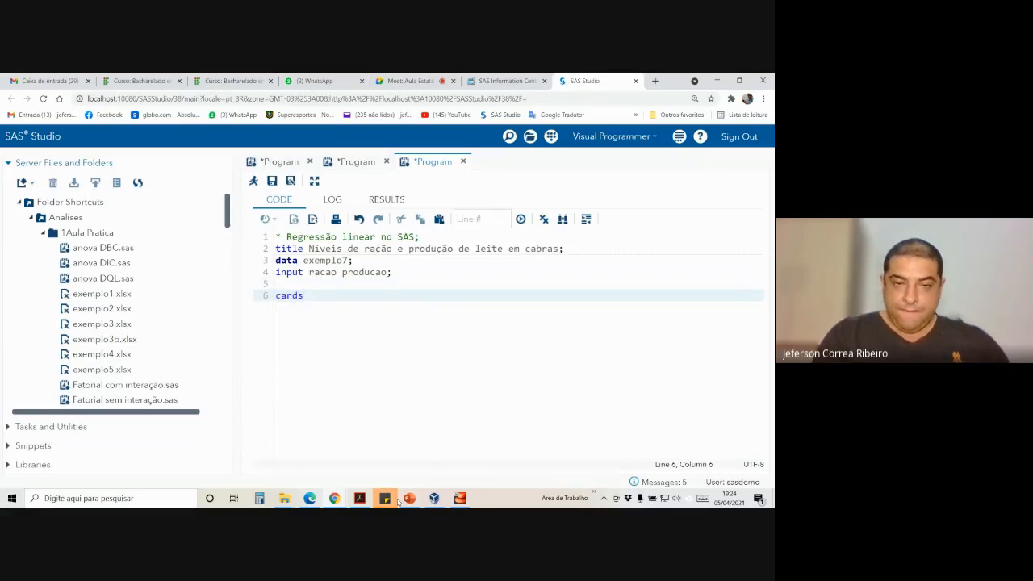
{"action": "type", "text": ";"}
{"action": "key", "text": "Return"}
{"action": "key", "text": "Return"}
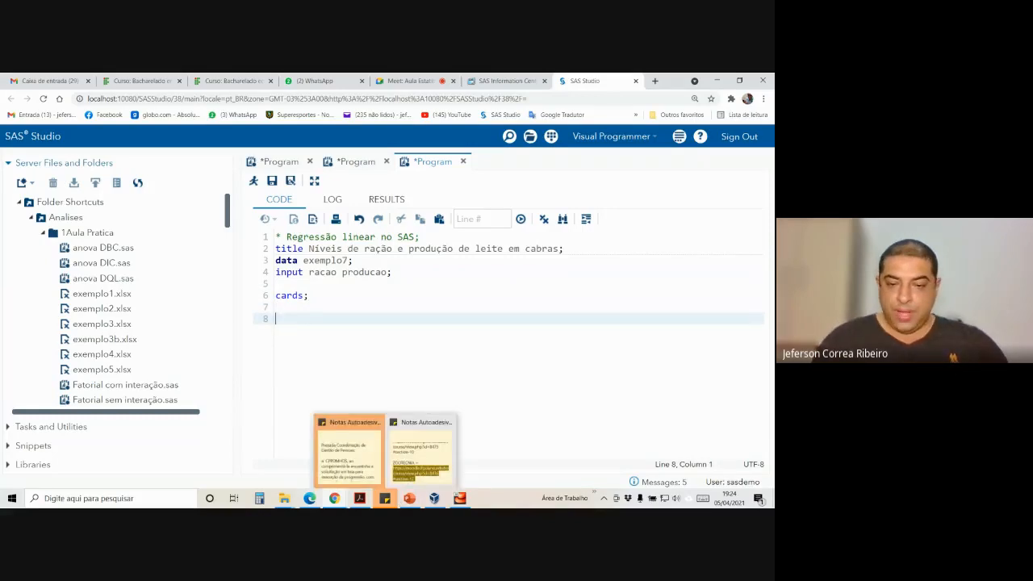
- Copy the first two feed and milk production pairs from the PowerPoint table into the data line: "50 1.2 75 1.7"
{"action": "left_click", "coordinate": [410, 498]}
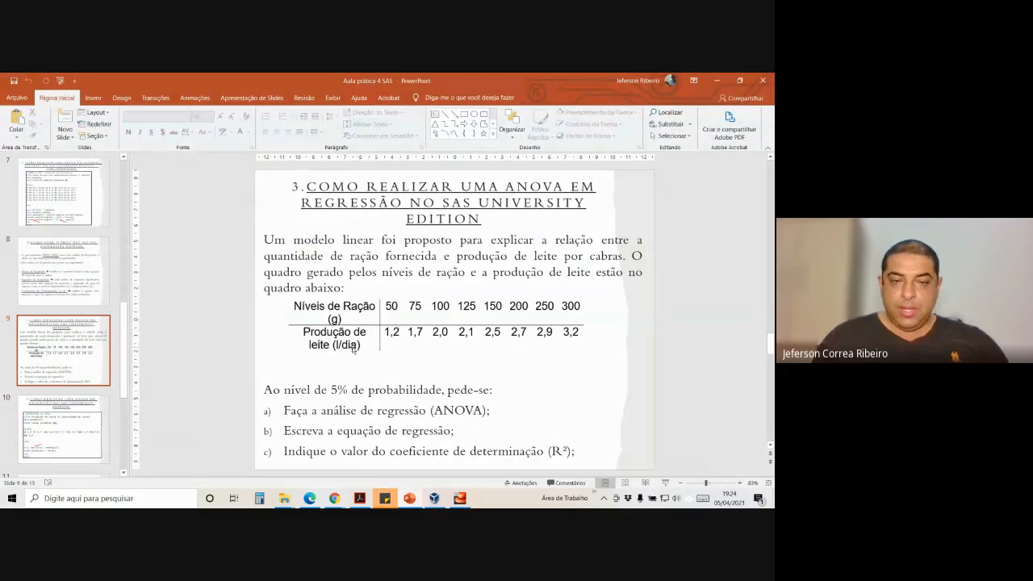
{"action": "left_click", "coordinate": [410, 499]}
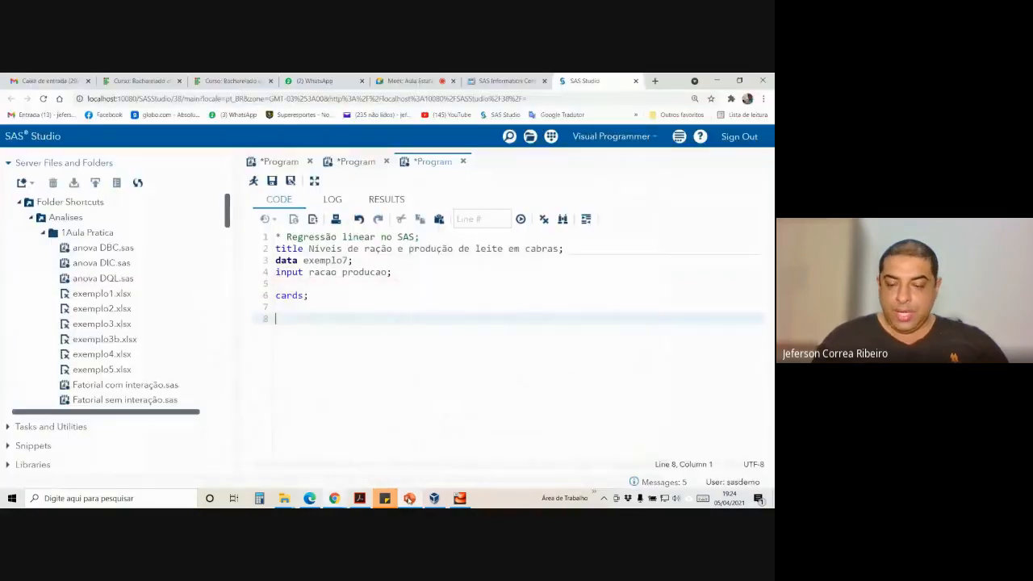
{"action": "type", "text": "50"}
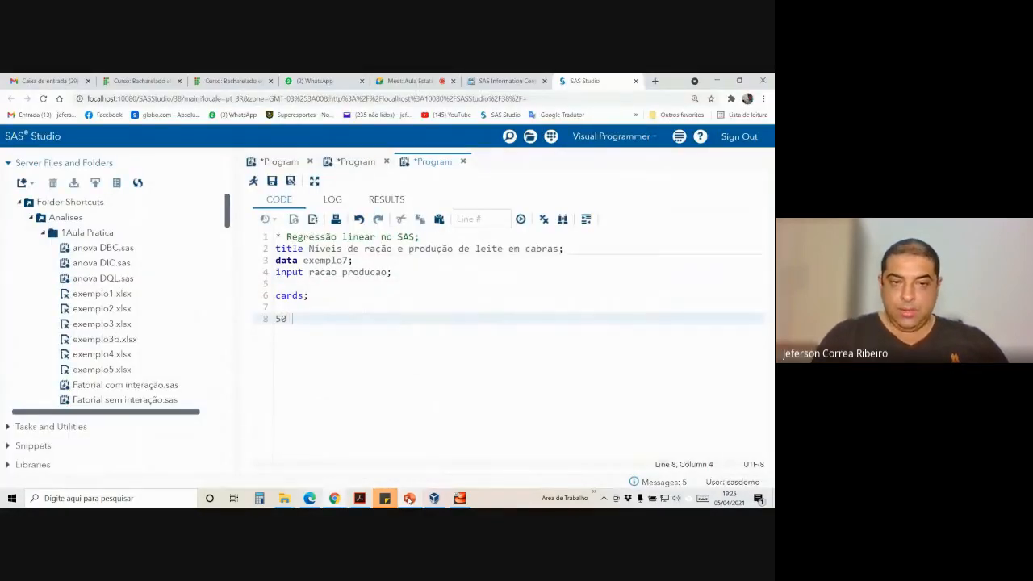
{"action": "type", "text": " 1.2 "}
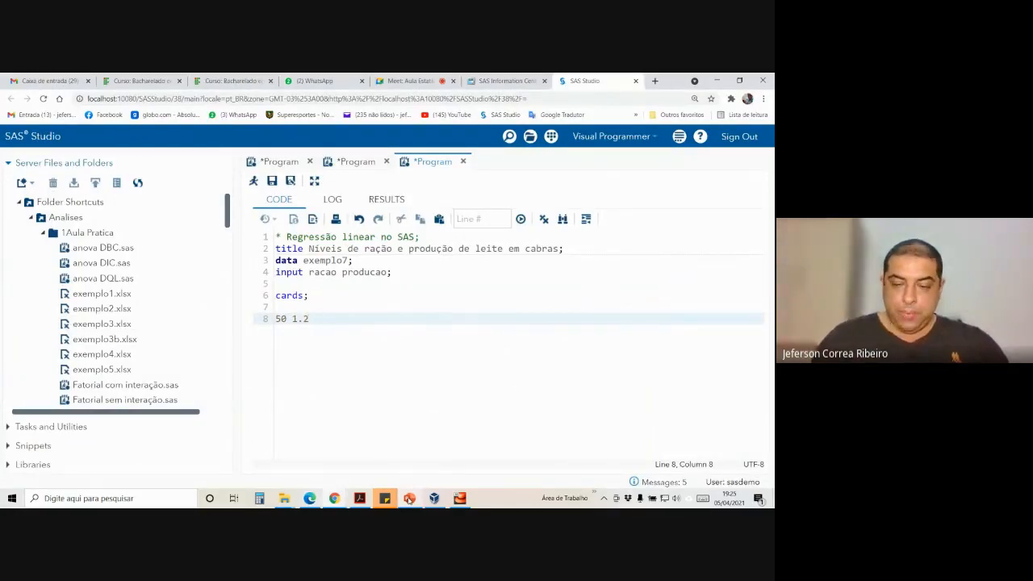
{"action": "type", "text": "75"}
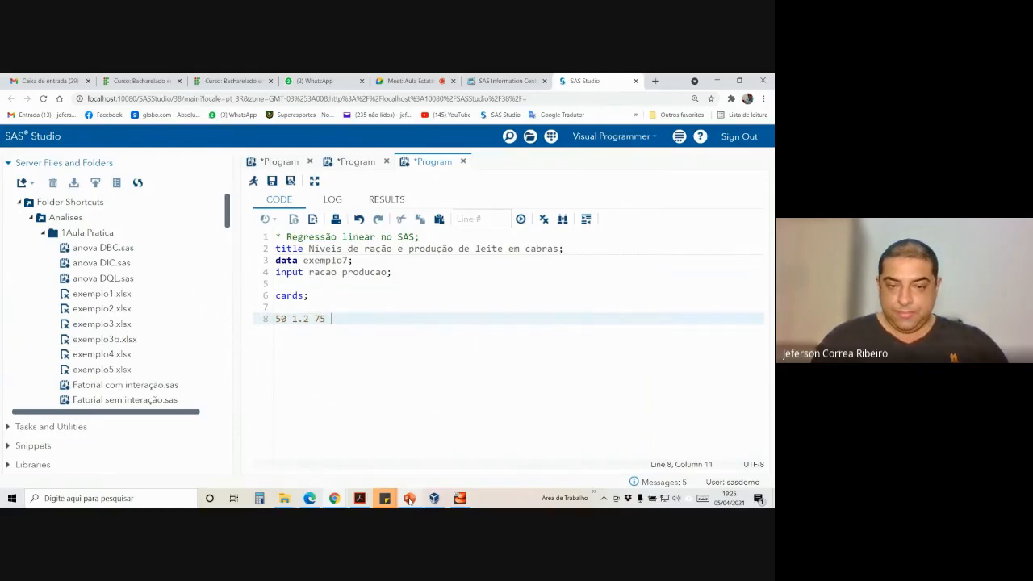
{"action": "left_click", "coordinate": [409, 498]}
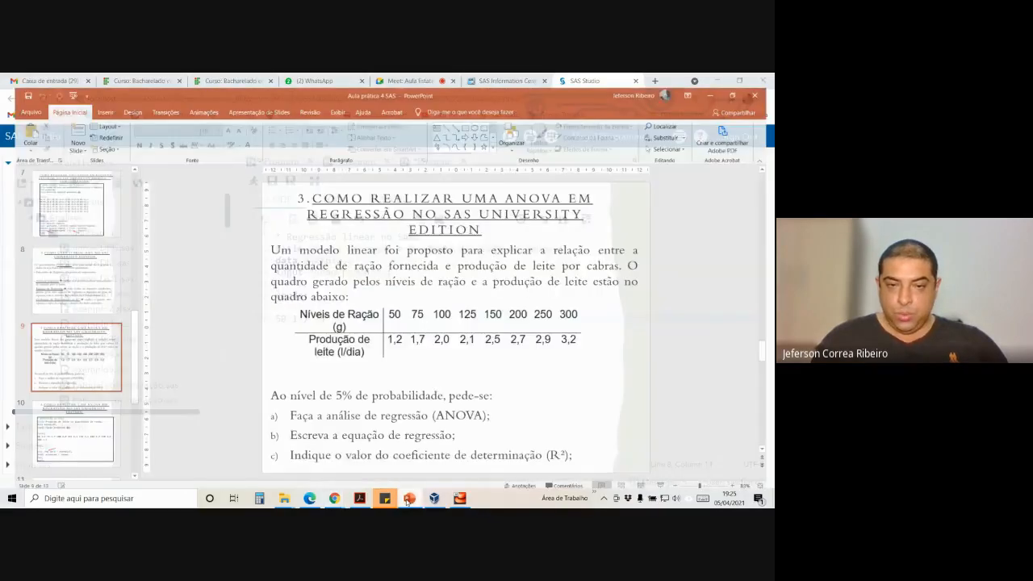
{"action": "left_click", "coordinate": [409, 499]}
{"action": "type", "text": "1.7"}
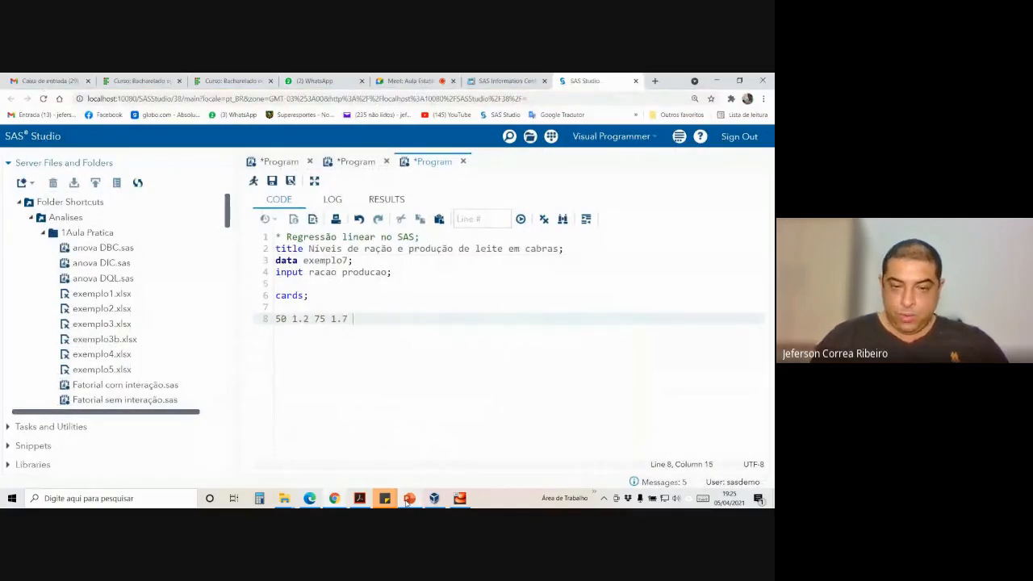
- Continue the data line with the third and fourth pairs from the PowerPoint table: "100 2.0 125 2.1"
{"action": "type", "text": " 100"}
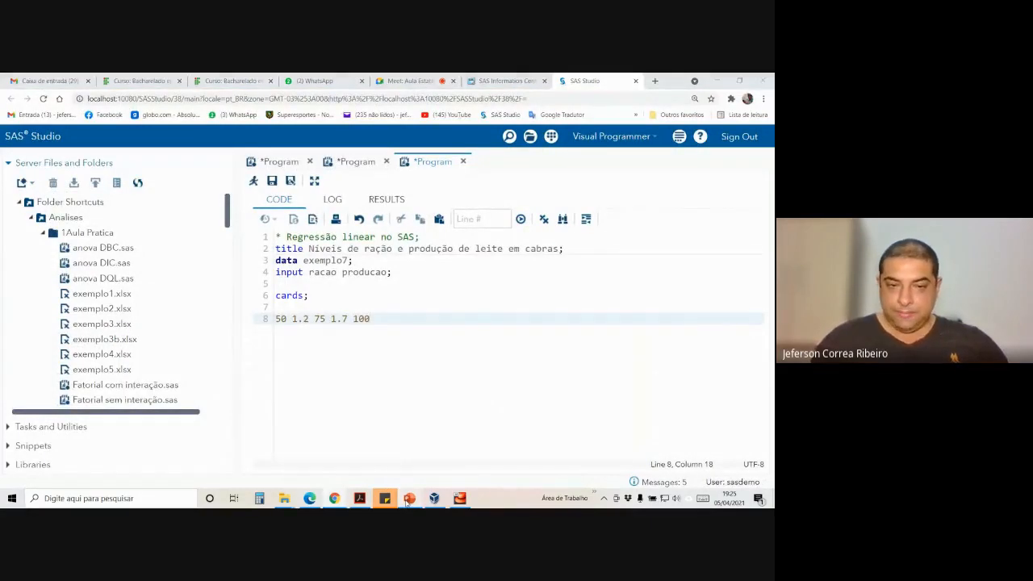
{"action": "left_click", "coordinate": [410, 499]}
{"action": "left_click", "coordinate": [409, 499]}
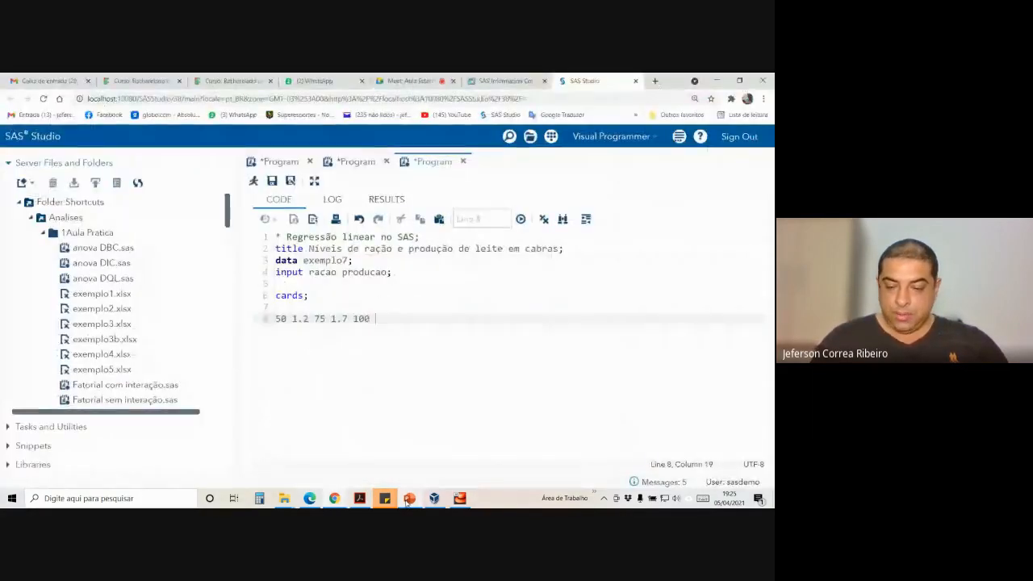
{"action": "type", "text": "2.0"}
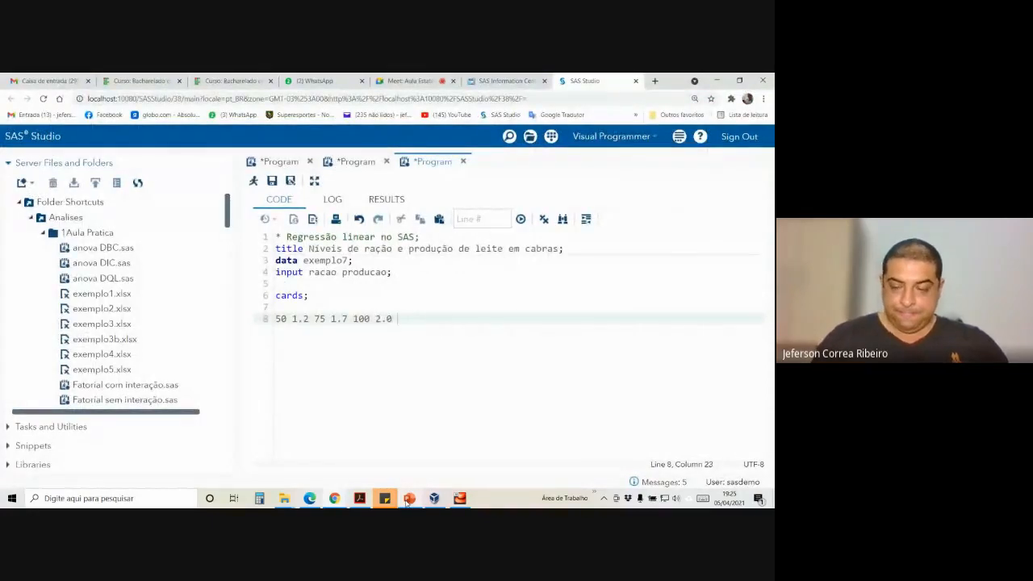
{"action": "left_click", "coordinate": [410, 498]}
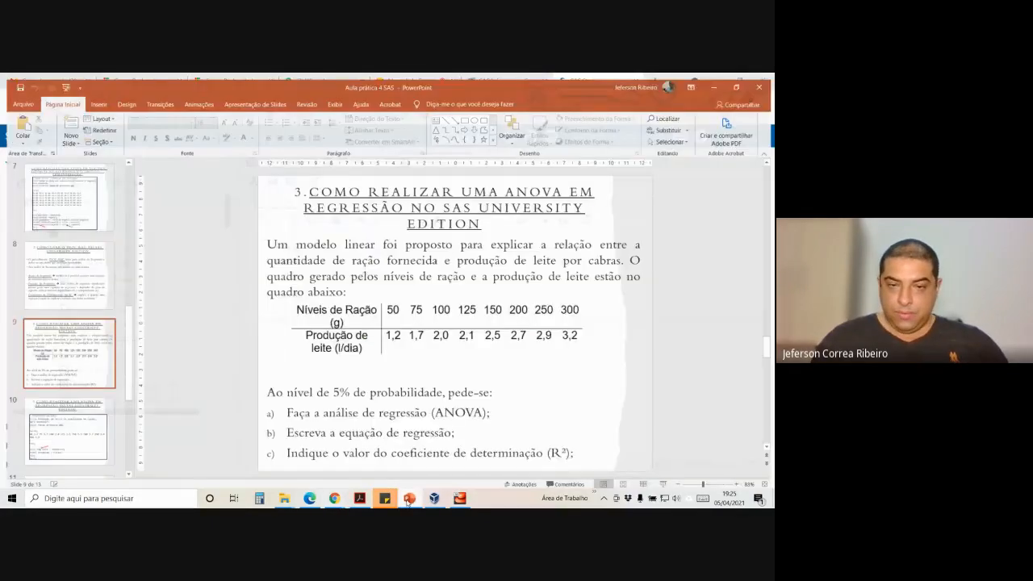
{"action": "left_click", "coordinate": [410, 499]}
{"action": "type", "text": "125"}
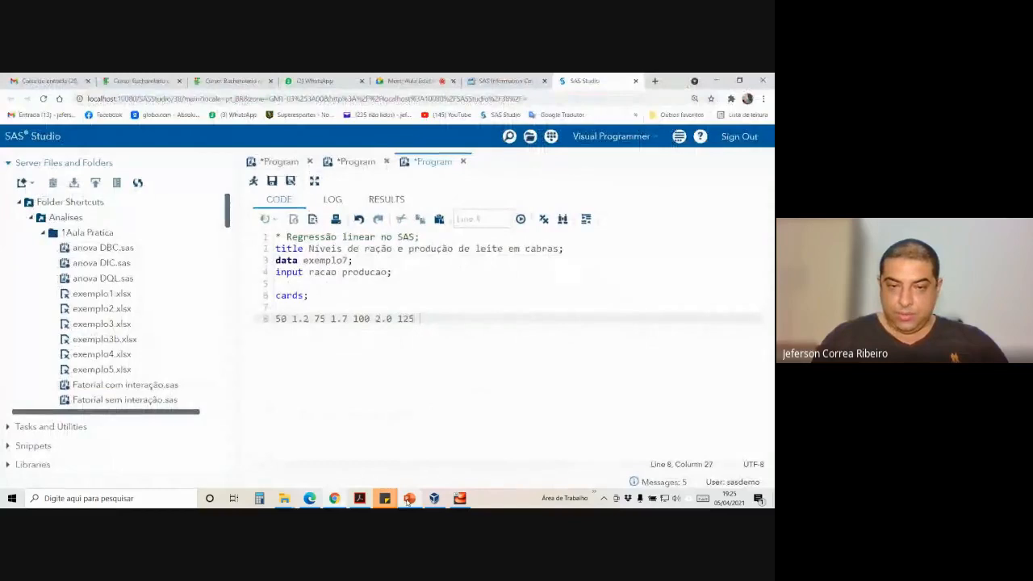
{"action": "left_click", "coordinate": [410, 499]}
{"action": "left_click", "coordinate": [409, 499]}
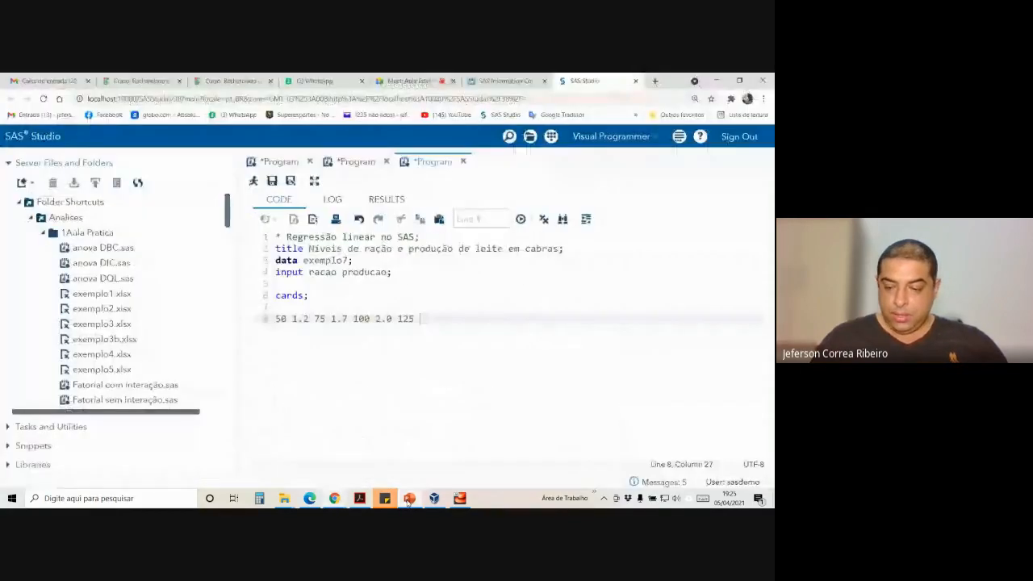
{"action": "type", "text": "2.1"}
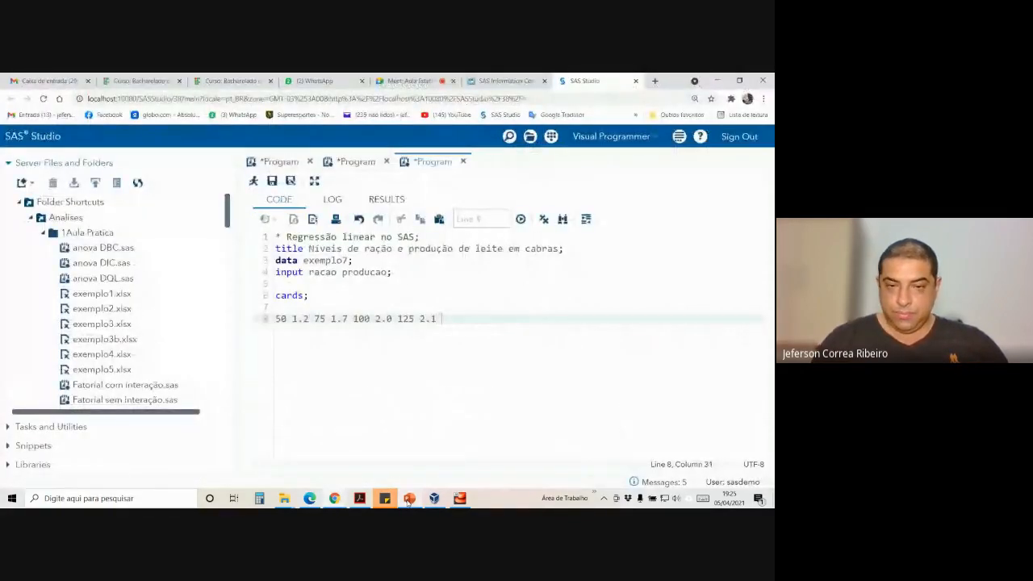
- Append the fifth pair from the PowerPoint table, "150 2.5", to the data line
{"action": "left_click", "coordinate": [409, 498]}
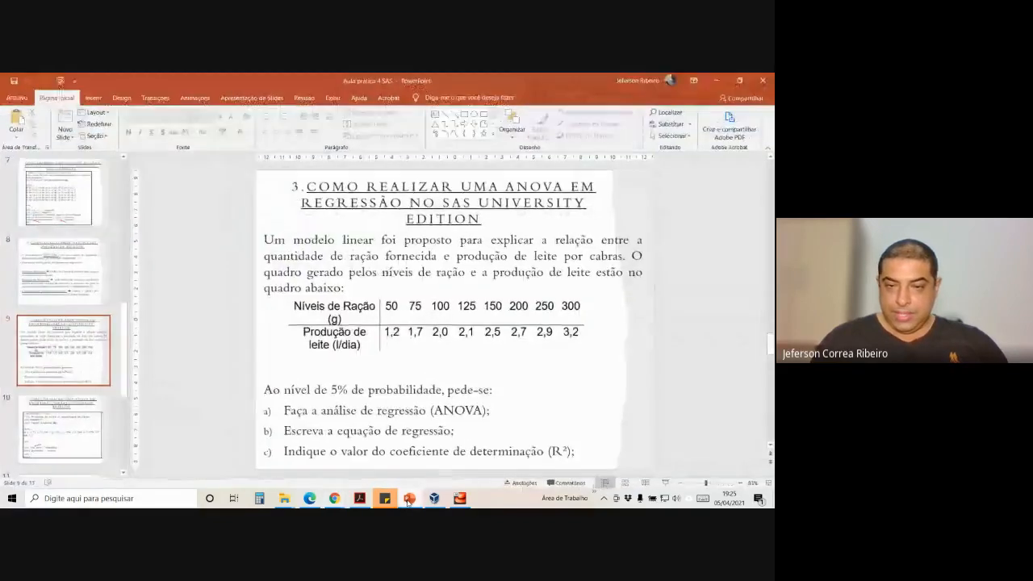
{"action": "left_click", "coordinate": [409, 499]}
{"action": "type", "text": "150"}
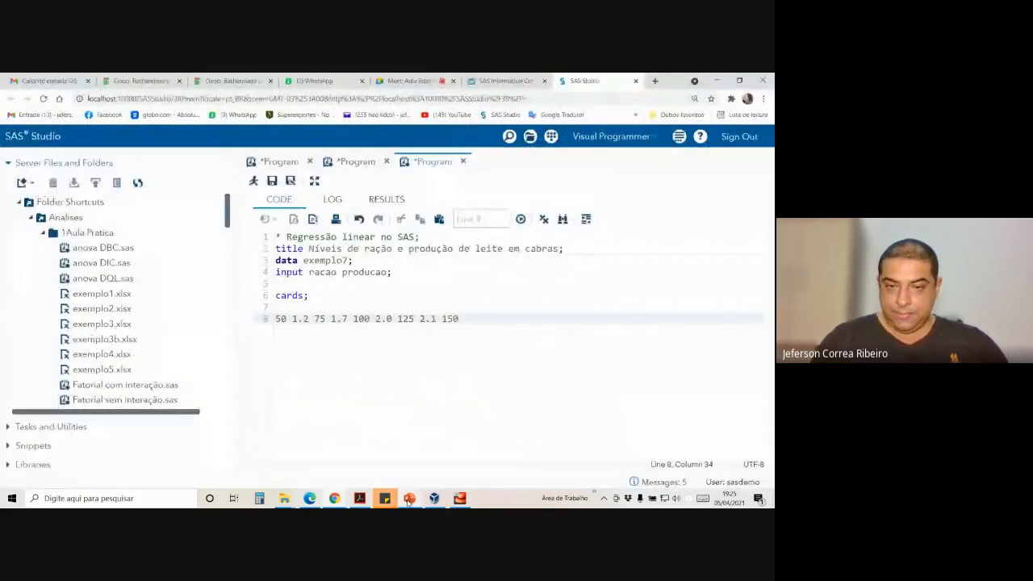
{"action": "left_click", "coordinate": [409, 498]}
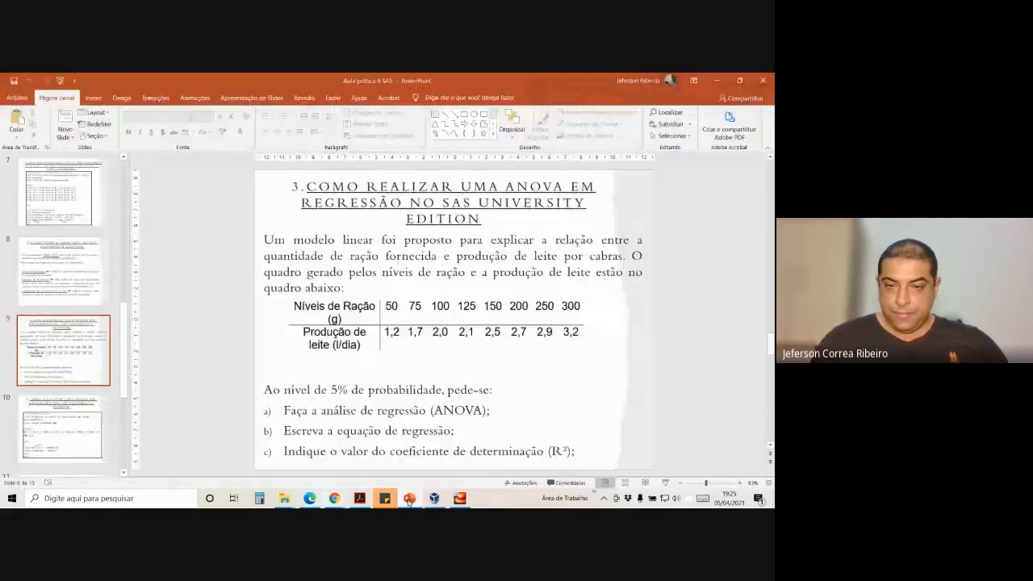
{"action": "left_click", "coordinate": [410, 499]}
{"action": "type", "text": "2 75 1.7 100 2.0 125 2.1 150 2"}
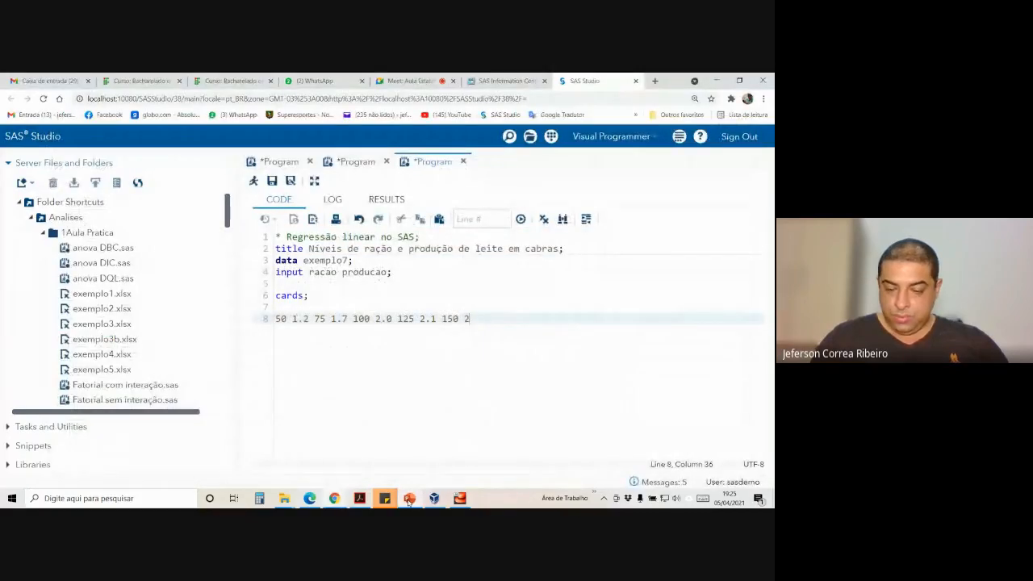
{"action": "type", "text": ".5"}
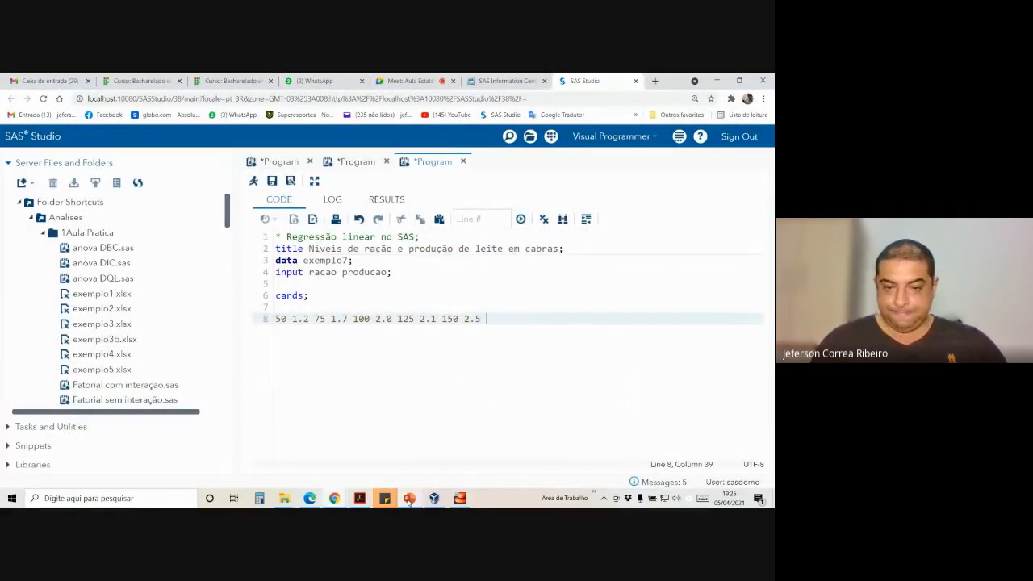
- Append the sixth and seventh feed and milk production pairs from the PowerPoint table to the data line: "200 2.7 250 2.9"
{"action": "left_click", "coordinate": [409, 499]}
{"action": "left_click", "coordinate": [410, 498]}
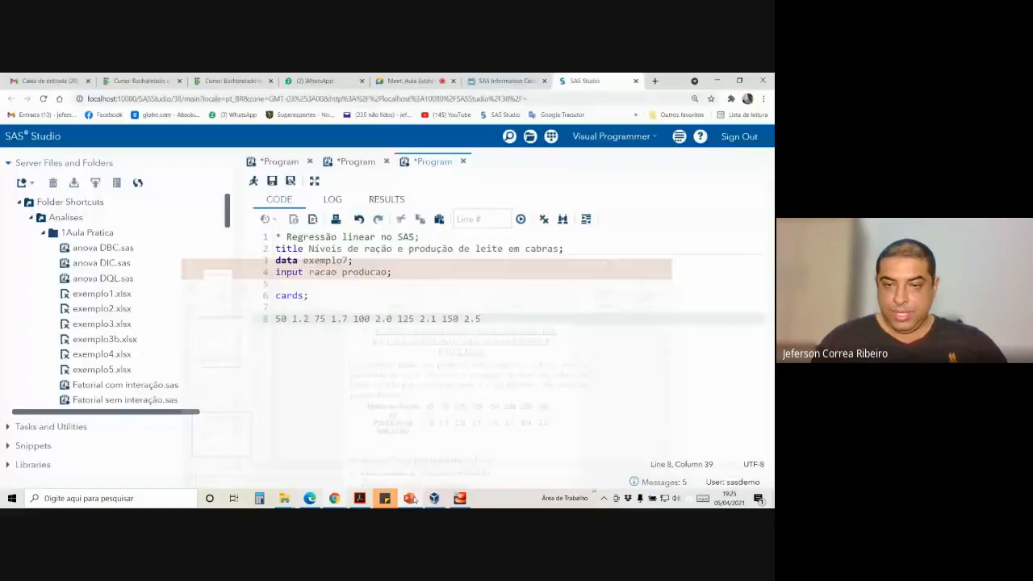
{"action": "type", "text": "200 "}
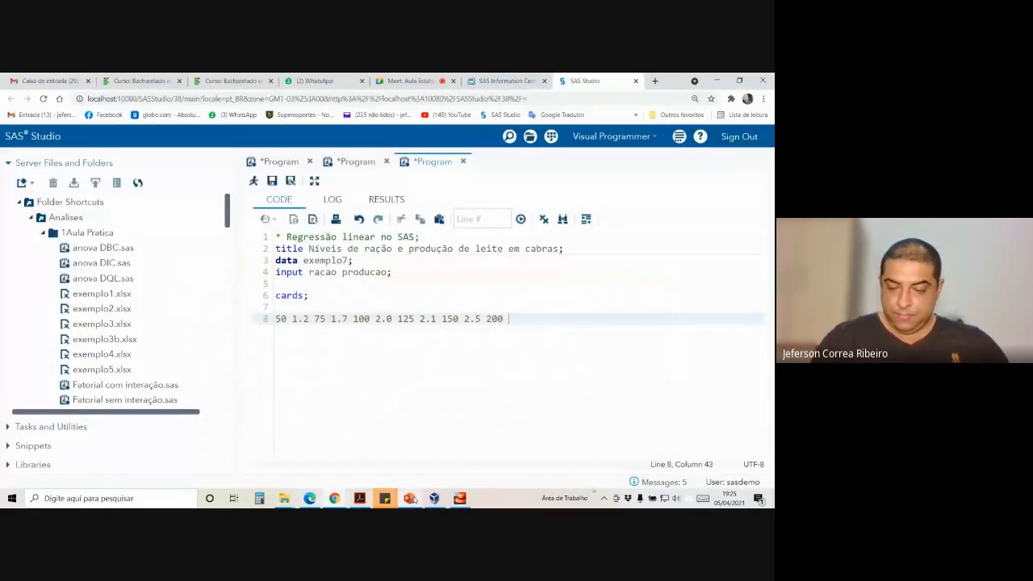
{"action": "type", "text": "2.7"}
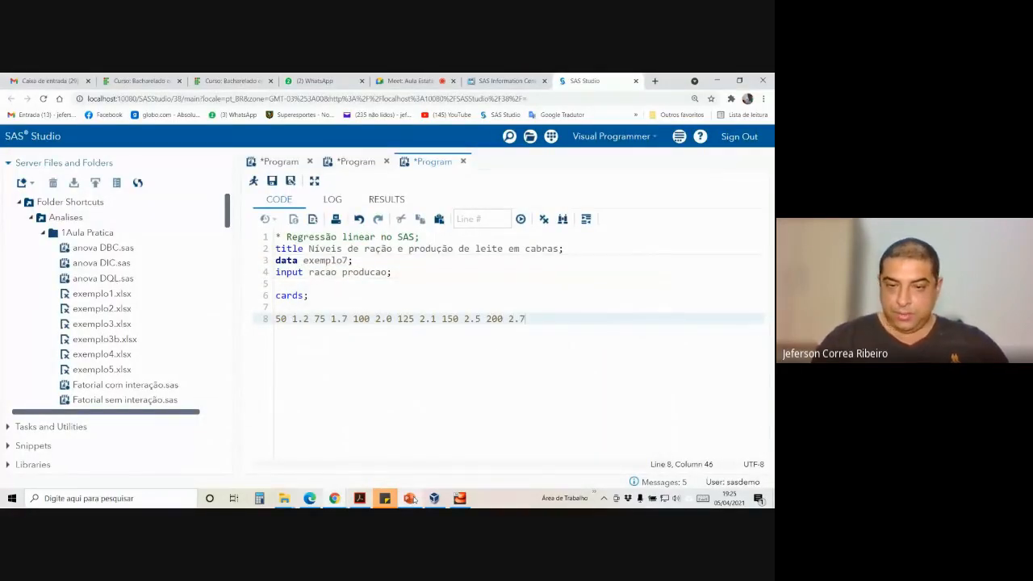
{"action": "left_click", "coordinate": [412, 498]}
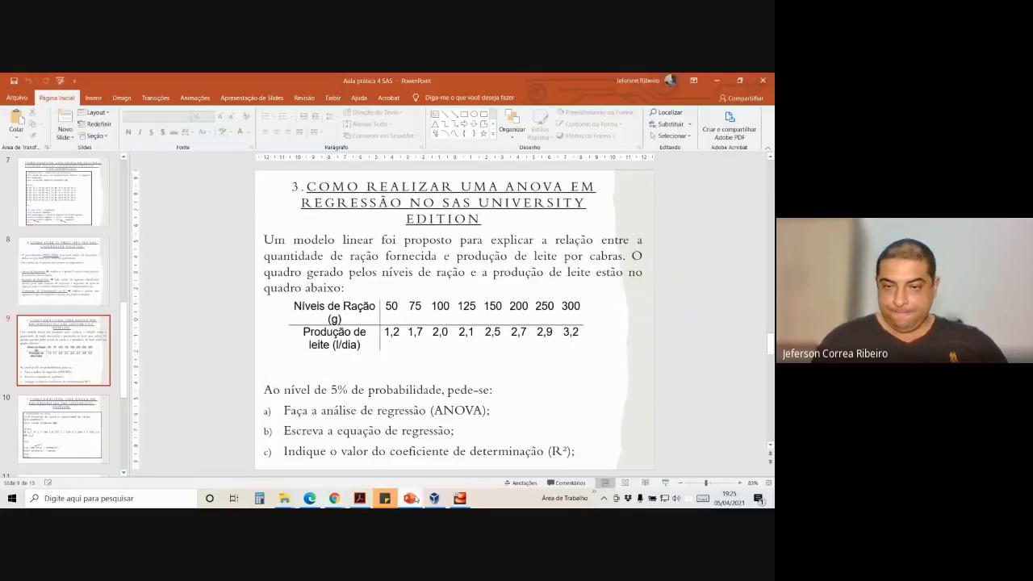
{"action": "left_click", "coordinate": [412, 498]}
{"action": "type", "text": "250 "}
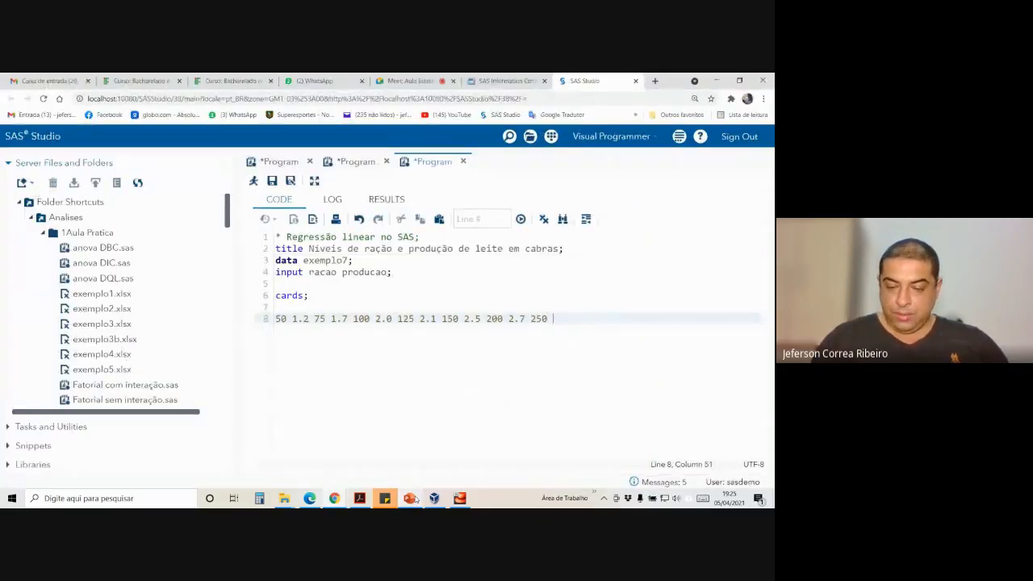
{"action": "type", "text": "2.p"}
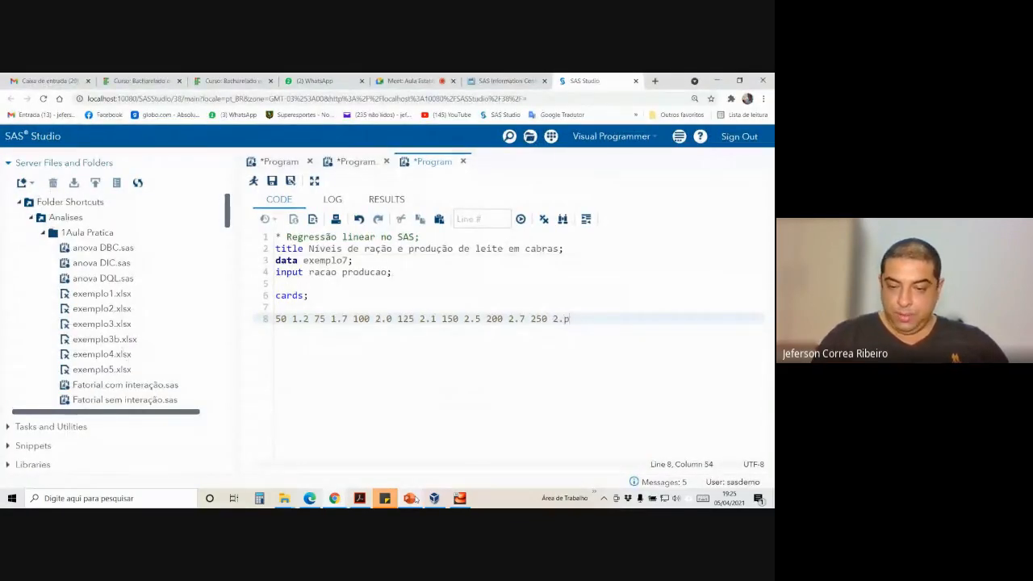
{"action": "key", "text": "BackSpace"}
{"action": "type", "text": "9"}
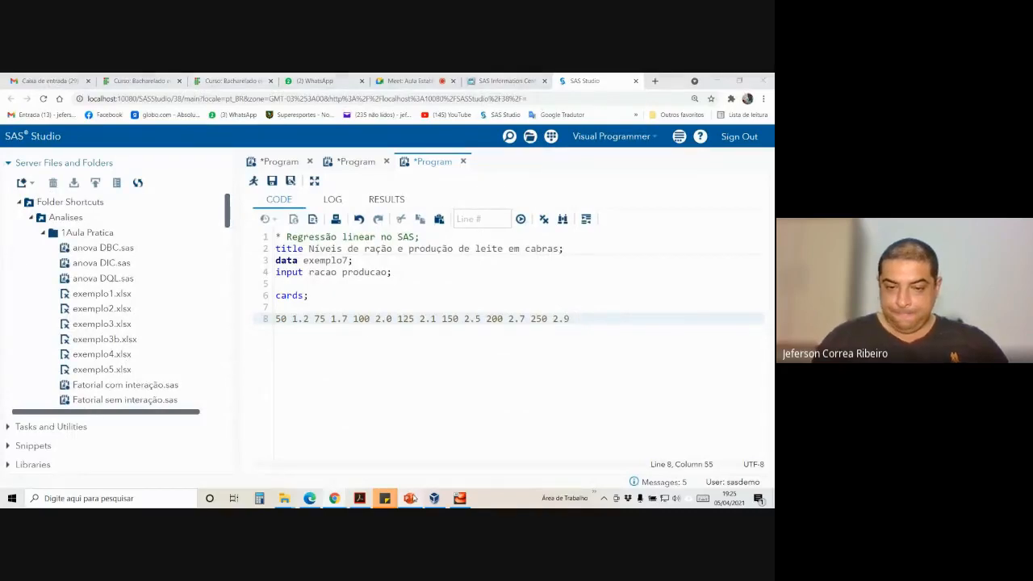
- Append the last PowerPoint pair, "300 3.2", to the data line and put the closing semicolon on its own line below
{"action": "left_click", "coordinate": [412, 498]}
{"action": "left_click", "coordinate": [412, 498]}
{"action": "type", "text": "300"}
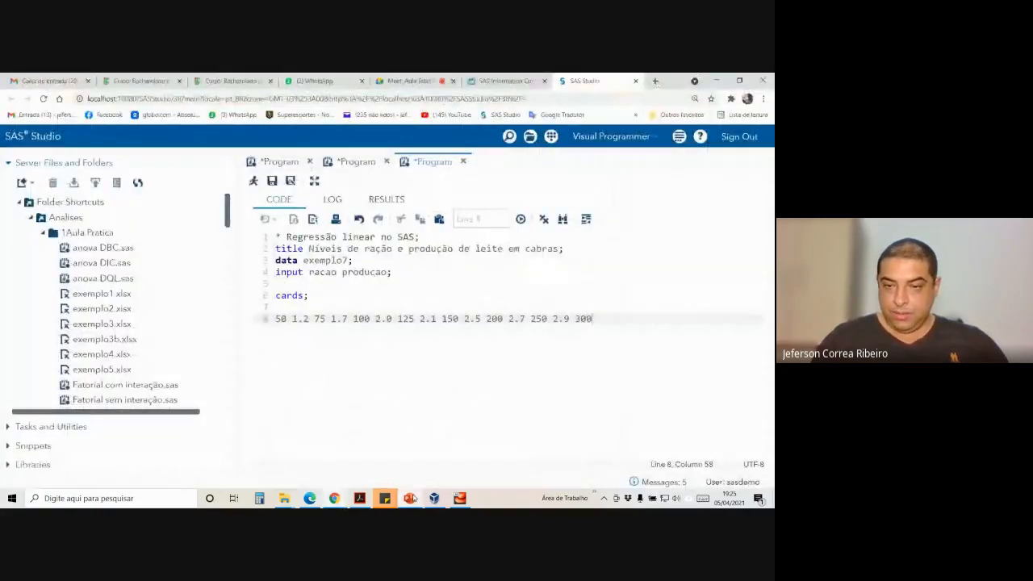
{"action": "type", "text": " 3.2;"}
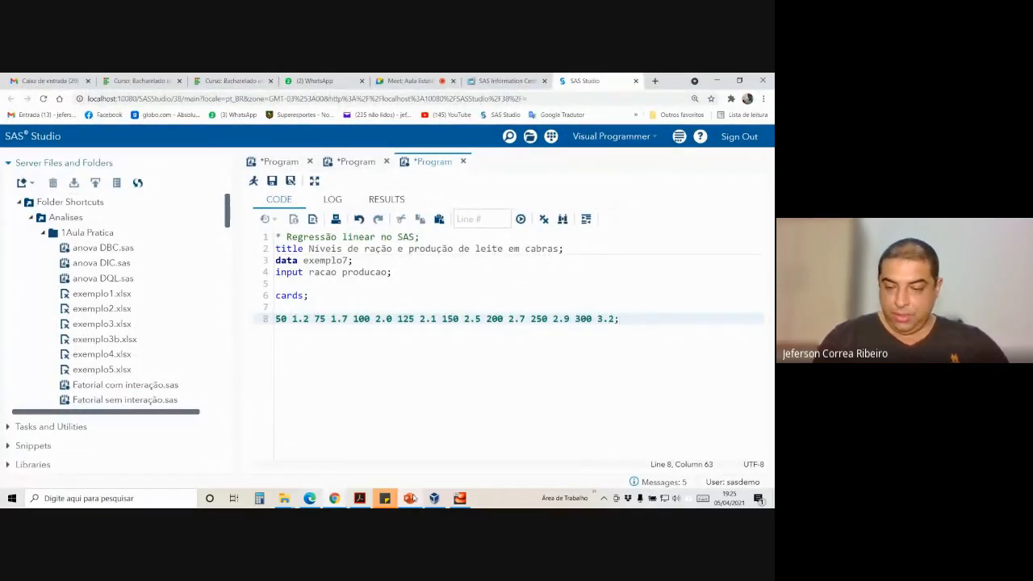
{"action": "key", "text": "BackSpace"}
{"action": "key", "text": "Return"}
{"action": "type", "text": ";"}
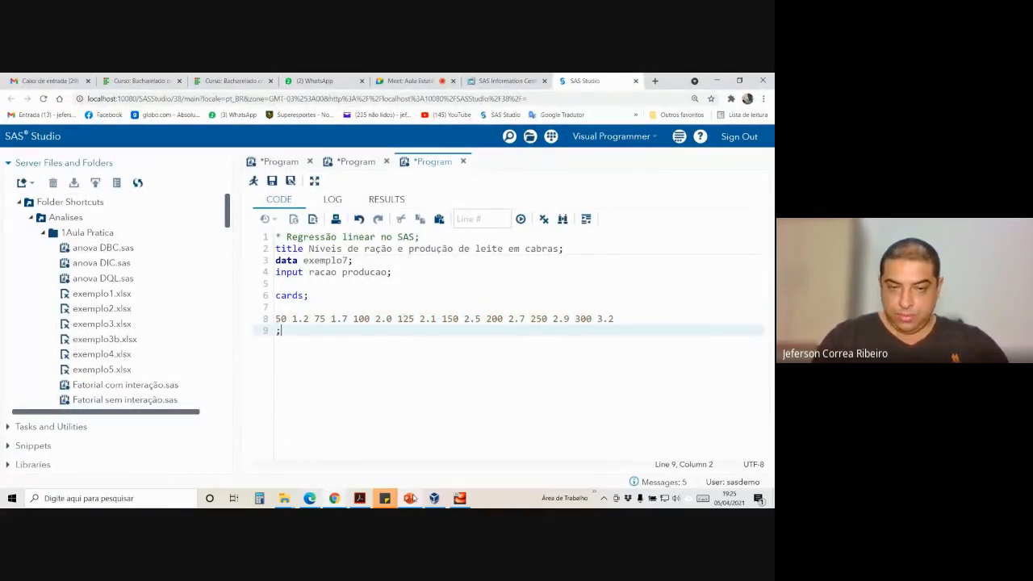
- End the data step with a "run;" statement and leave a blank line below it
{"action": "key", "text": "Return"}
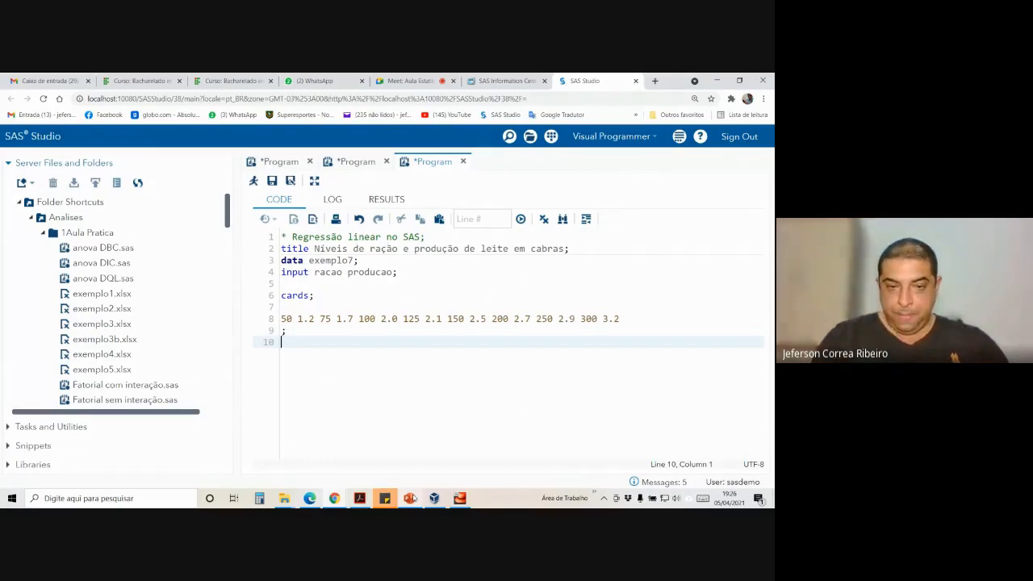
{"action": "type", "text": "run;"}
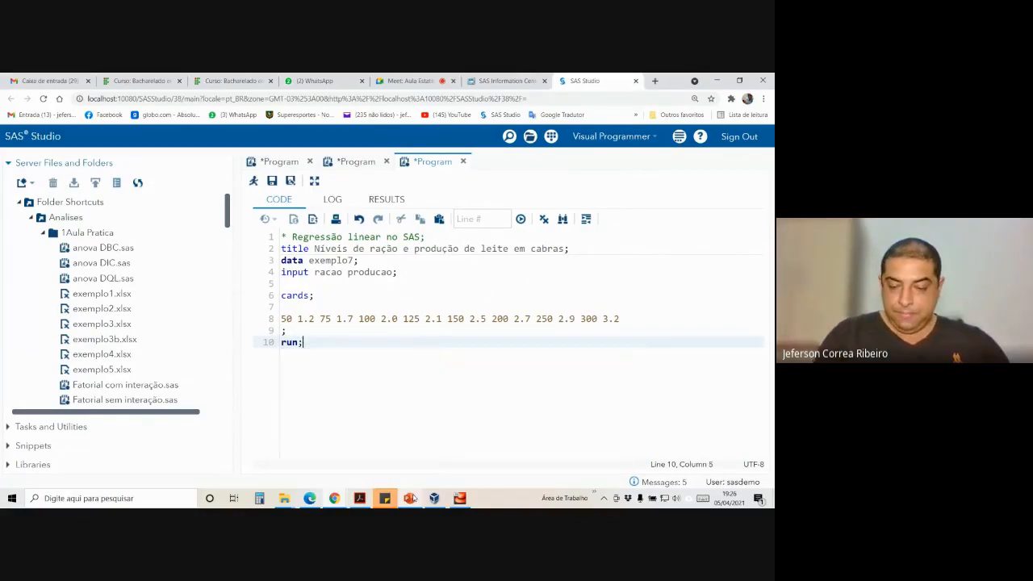
{"action": "key", "text": "Return"}
{"action": "key", "text": "Return"}
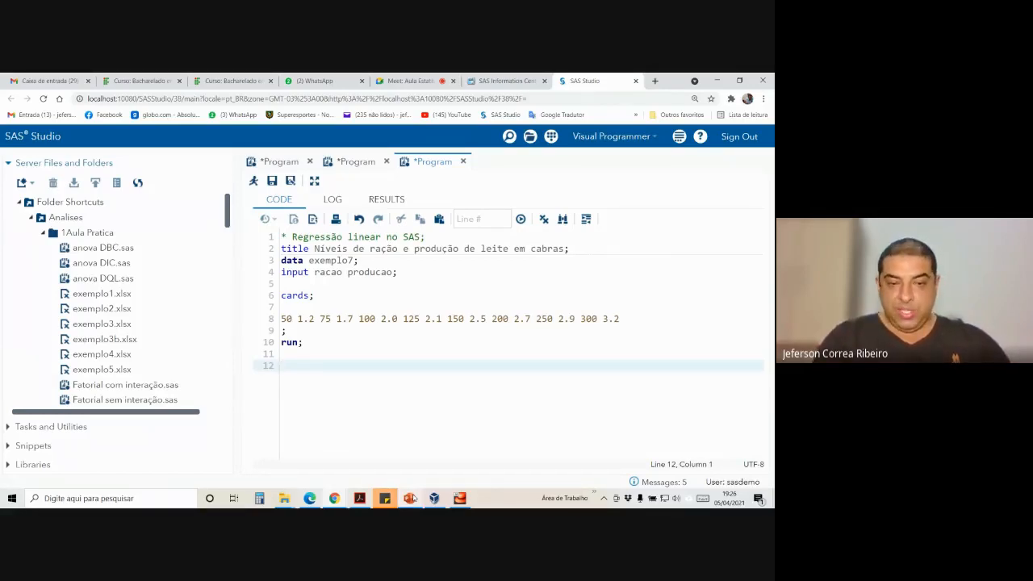
- Start the regression procedure on the dataset with the statement "proc reg data = exemplo7;"
{"action": "type", "text": "proc "}
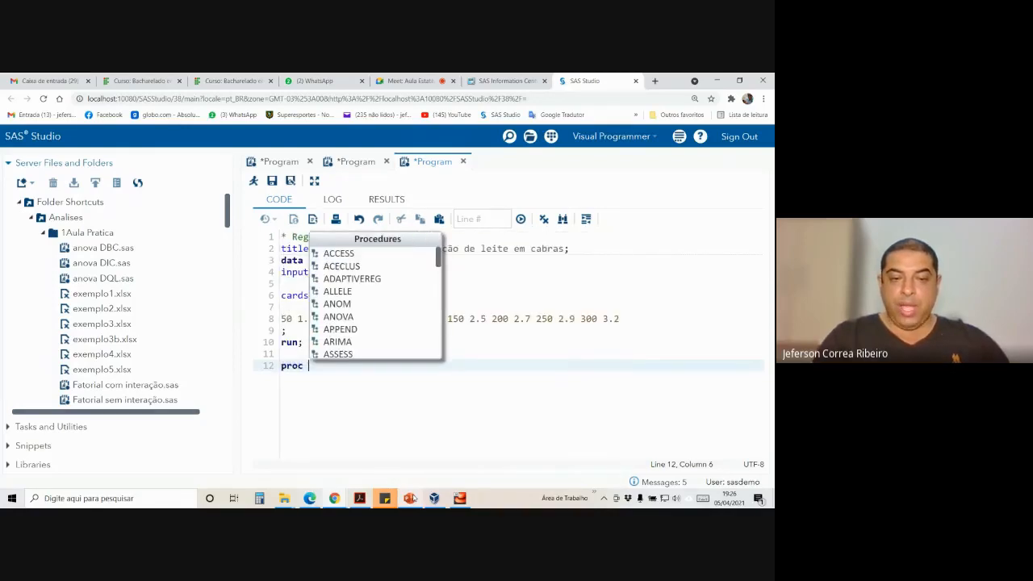
{"action": "type", "text": "reg "}
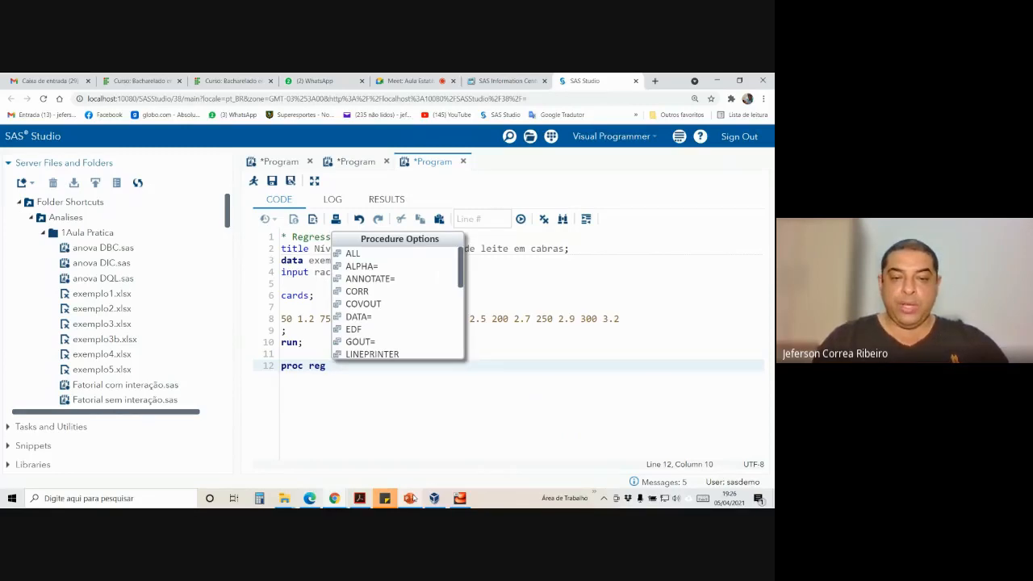
{"action": "type", "text": "data "}
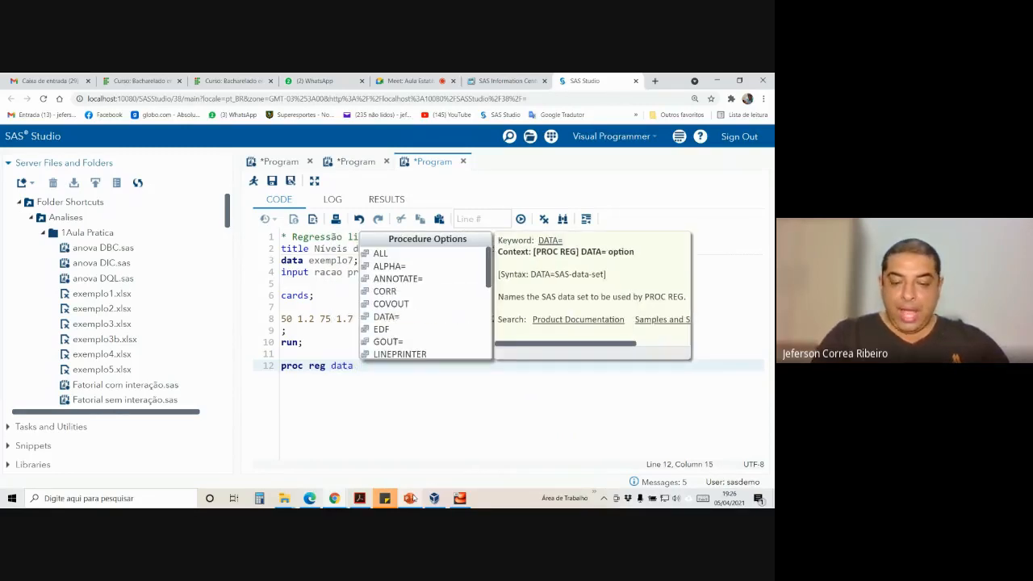
{"action": "type", "text": "= ex"}
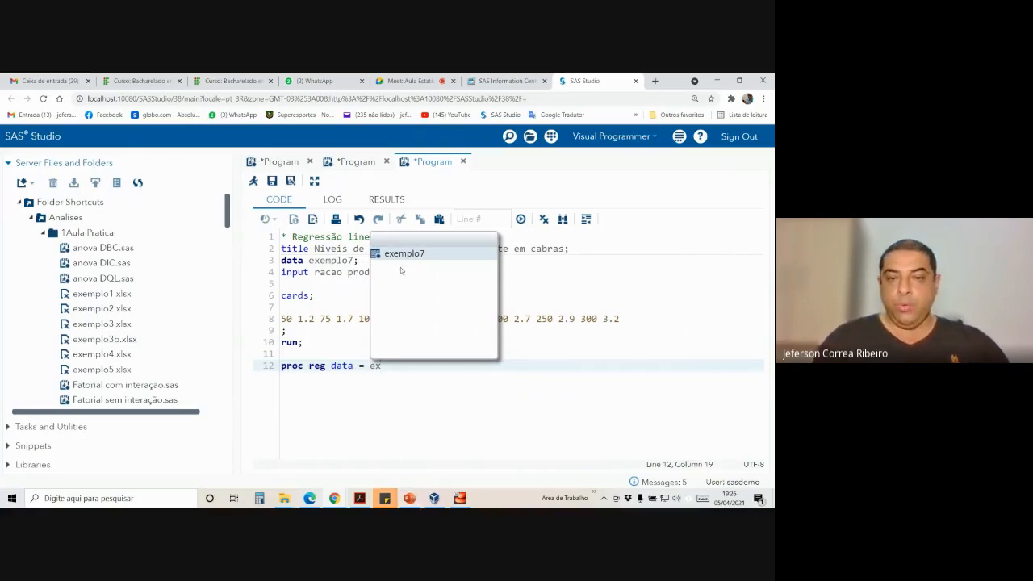
{"action": "left_click", "coordinate": [397, 254]}
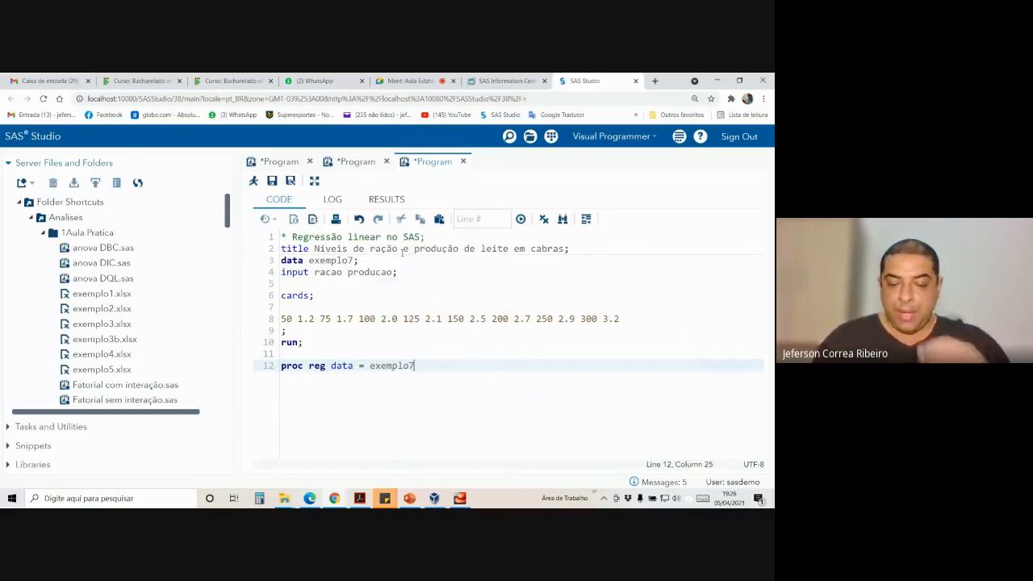
{"action": "type", "text": ";"}
{"action": "key", "text": "Return"}
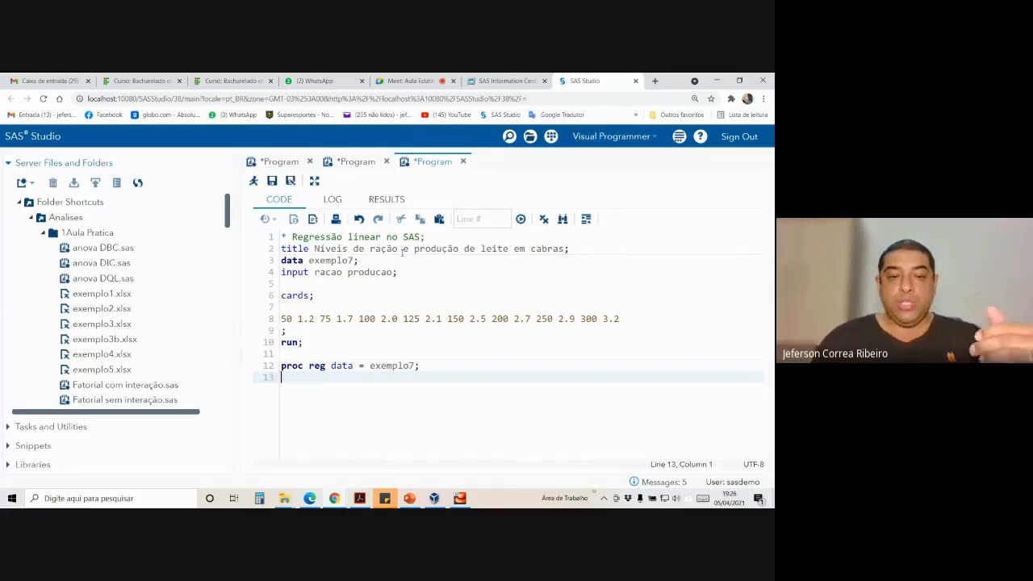
- Consult the regression code on PowerPoint slide 10, return to SAS Studio and add the statement "model producao = racao;"
{"action": "left_click", "coordinate": [409, 497]}
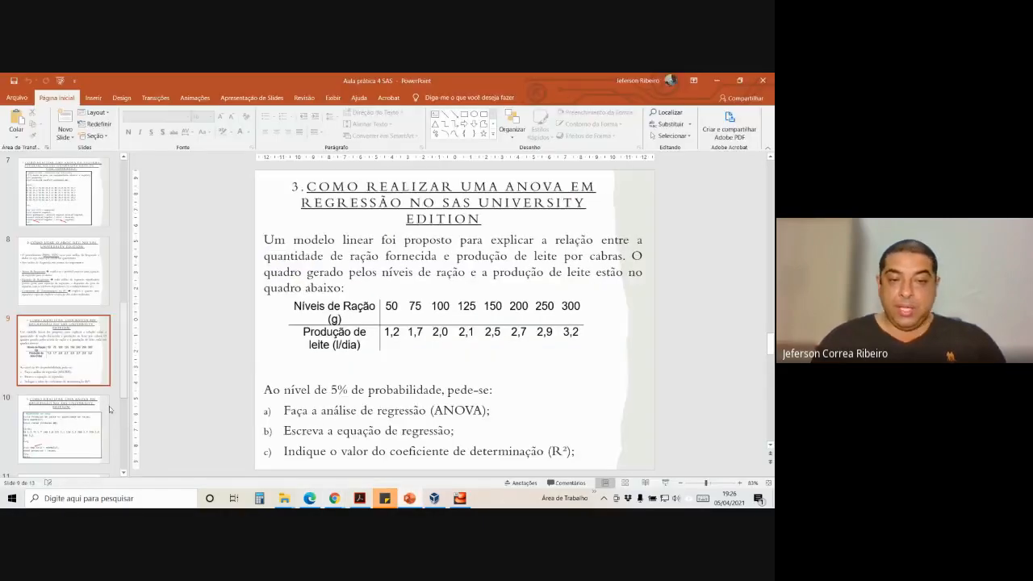
{"action": "left_click", "coordinate": [106, 412]}
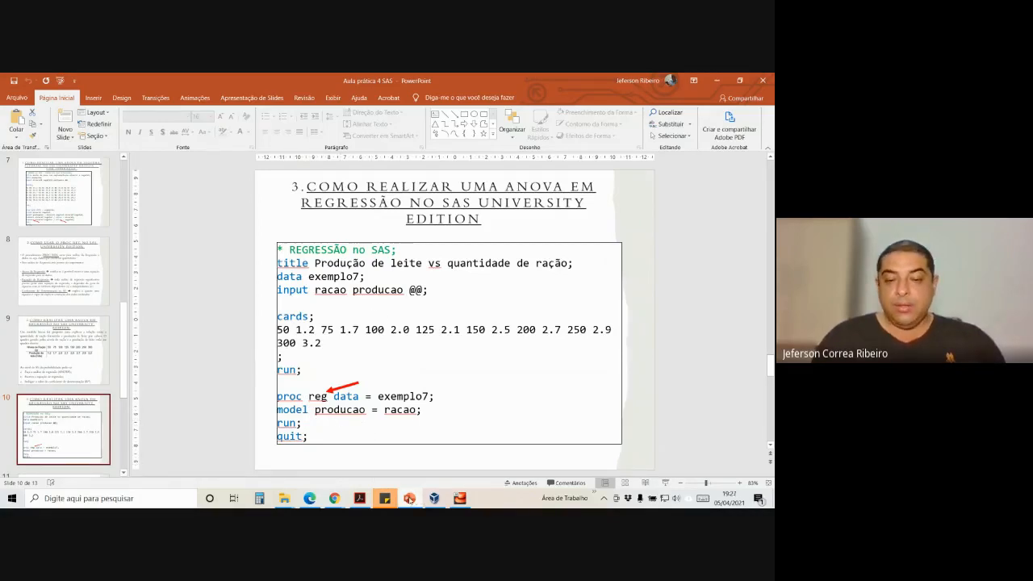
{"action": "mouse_move", "coordinate": [337, 498]}
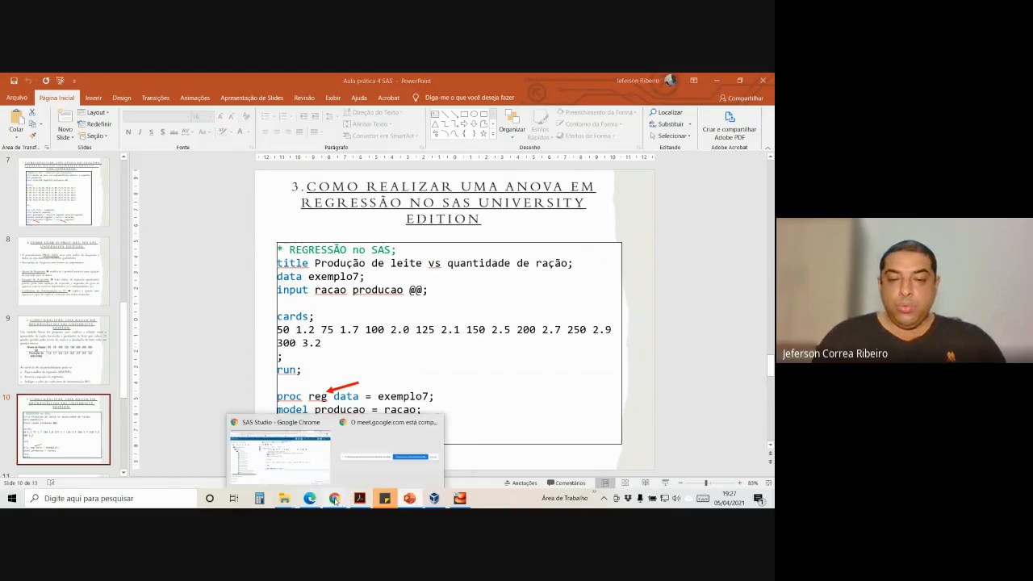
{"action": "left_click", "coordinate": [304, 467]}
{"action": "type", "text": "model "}
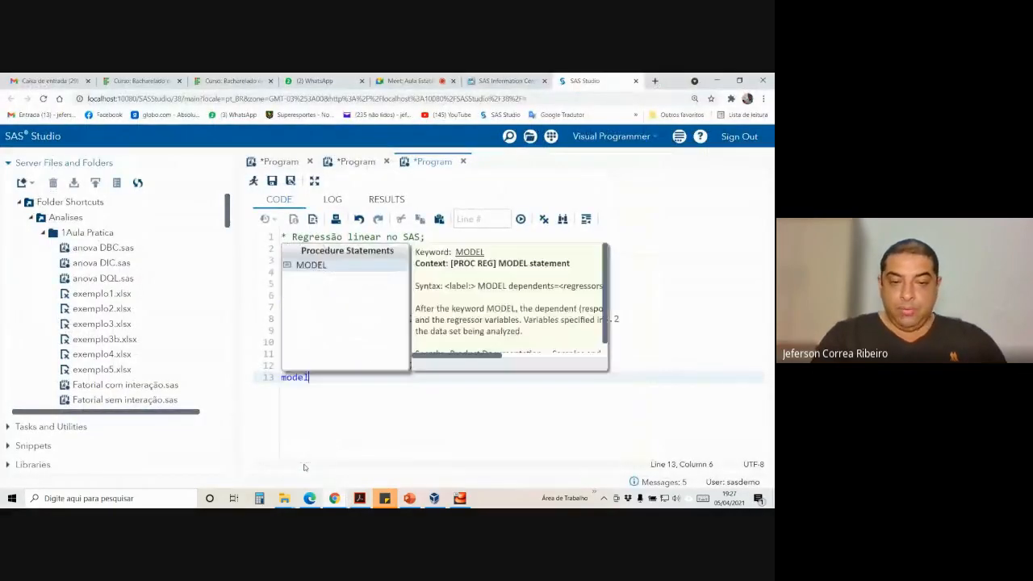
{"action": "type", "text": "produ"}
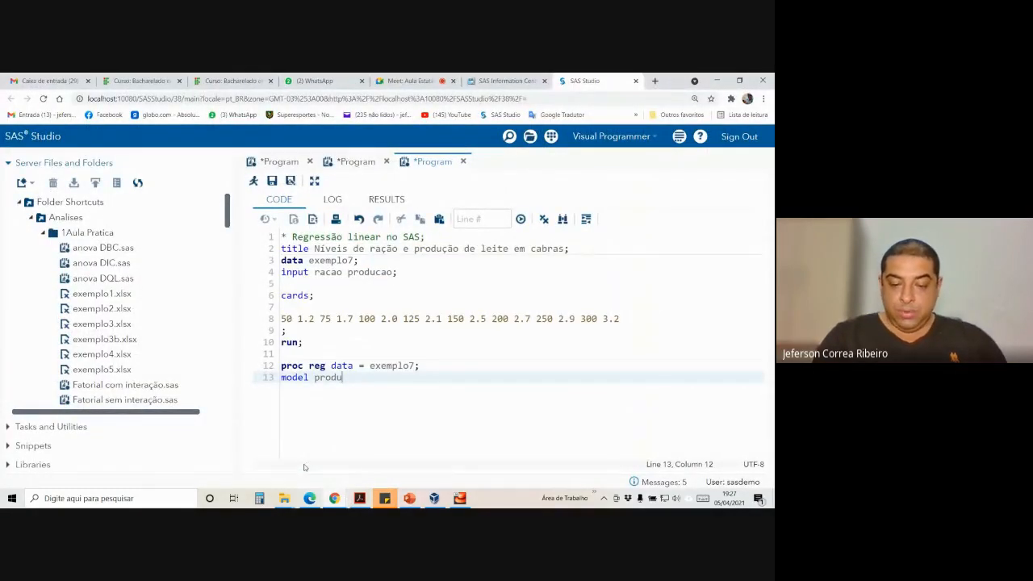
{"action": "type", "text": "cao ="}
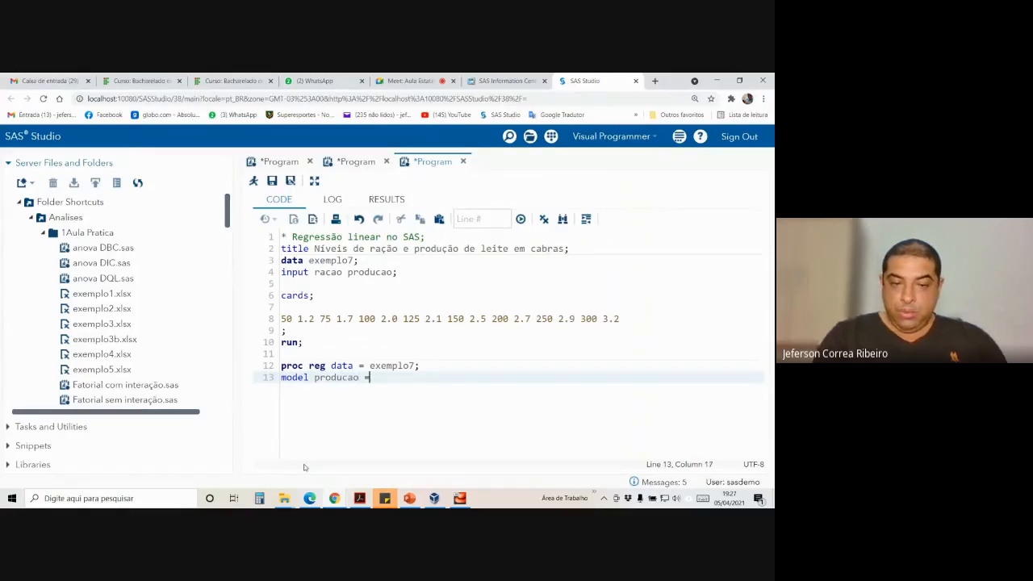
{"action": "type", "text": " racao"}
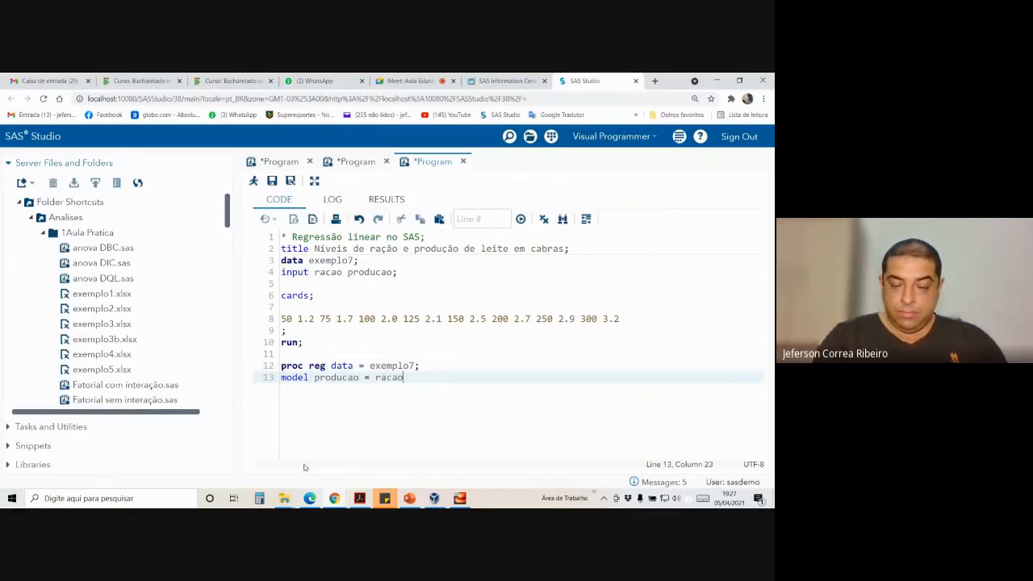
{"action": "type", "text": ";"}
{"action": "key", "text": "Return"}
- Close the procedure with "run;" and "quit;" on separate lines and execute the program
{"action": "type", "text": "run;"}
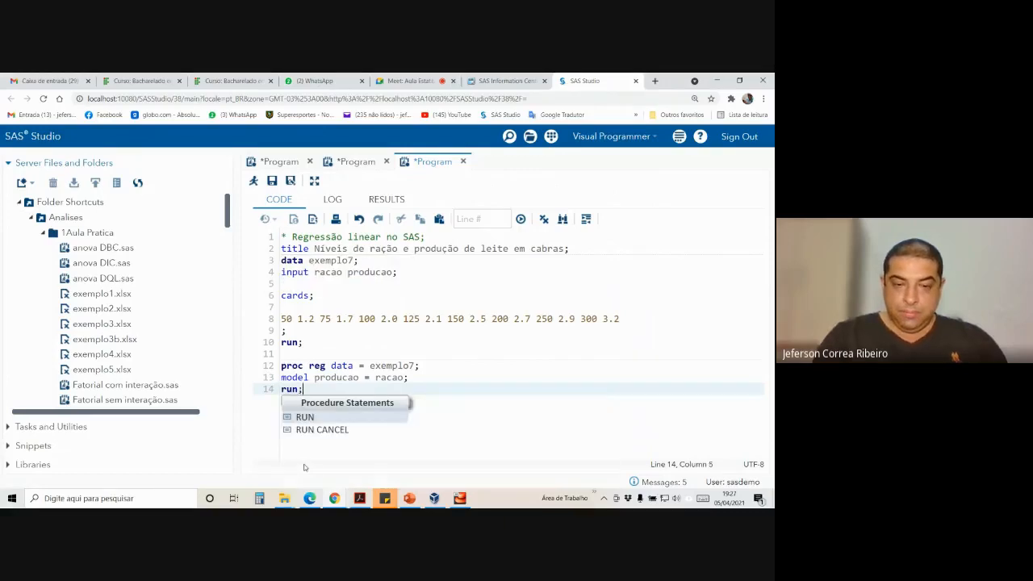
{"action": "key", "text": "Return"}
{"action": "type", "text": "quit"}
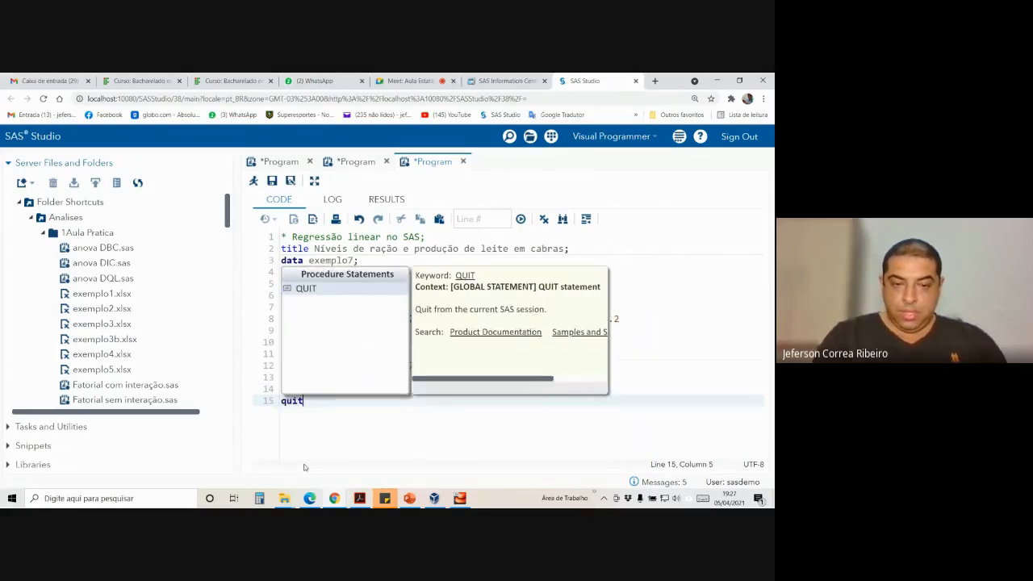
{"action": "type", "text": ";"}
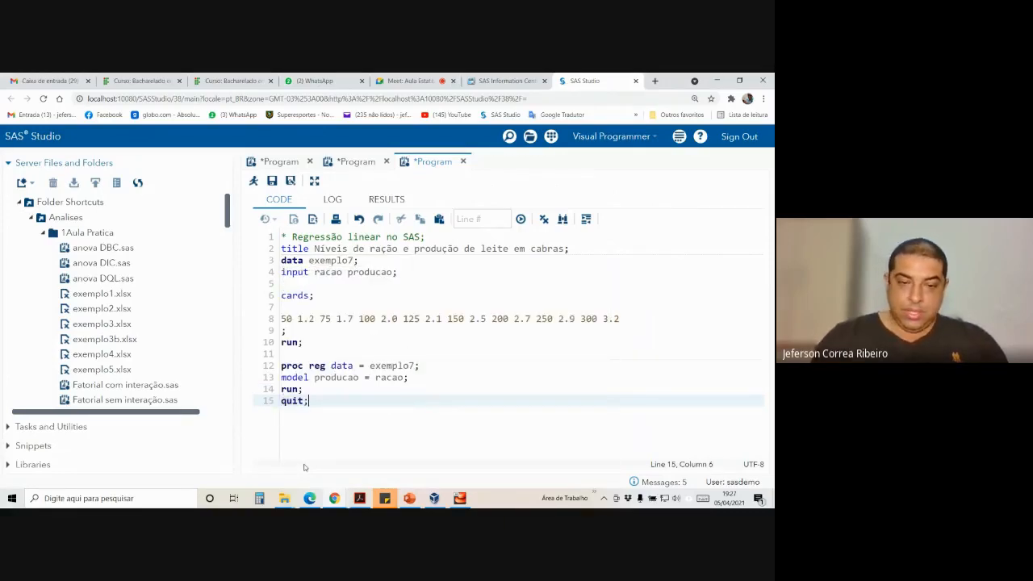
{"action": "left_click", "coordinate": [253, 180]}
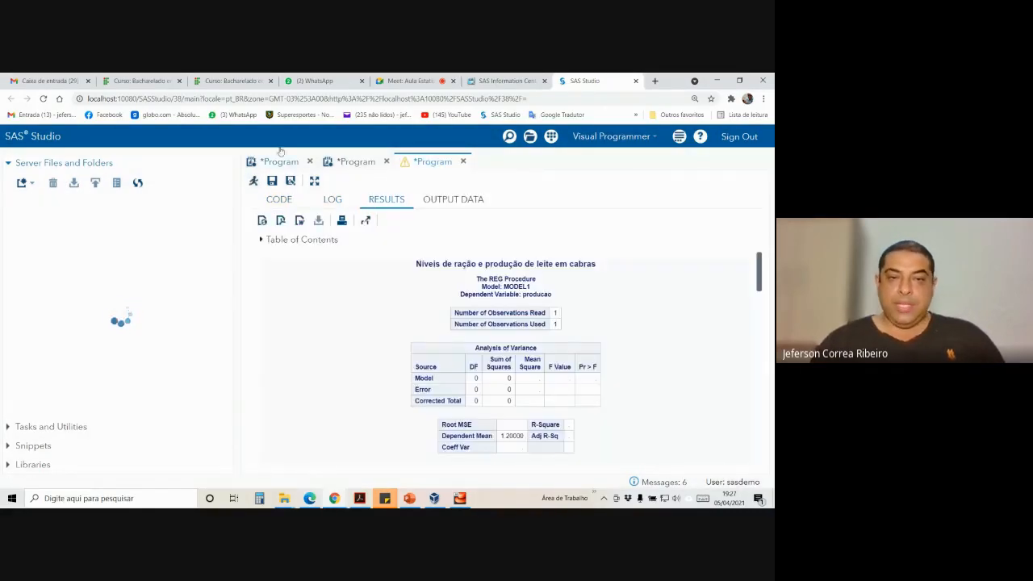
- Examine the warnings in the run's log and the regression results, and return to the program code
{"action": "left_click", "coordinate": [337, 205]}
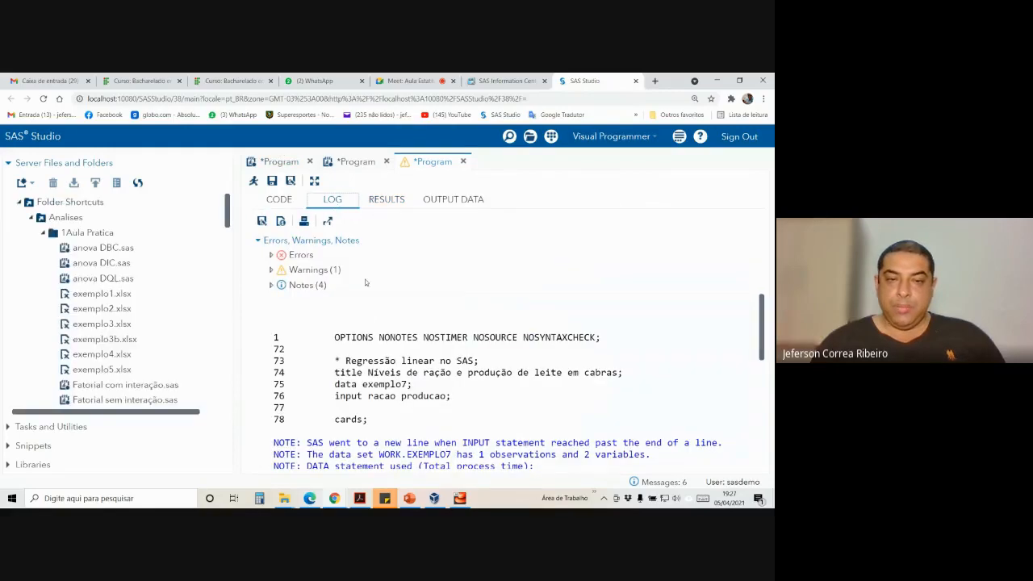
{"action": "left_click", "coordinate": [328, 272]}
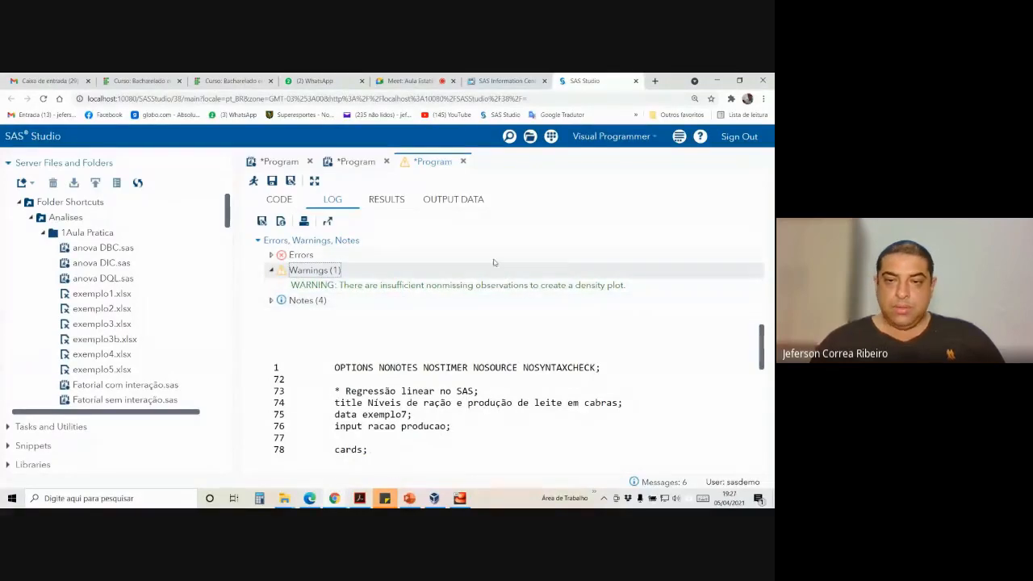
{"action": "left_click", "coordinate": [387, 201]}
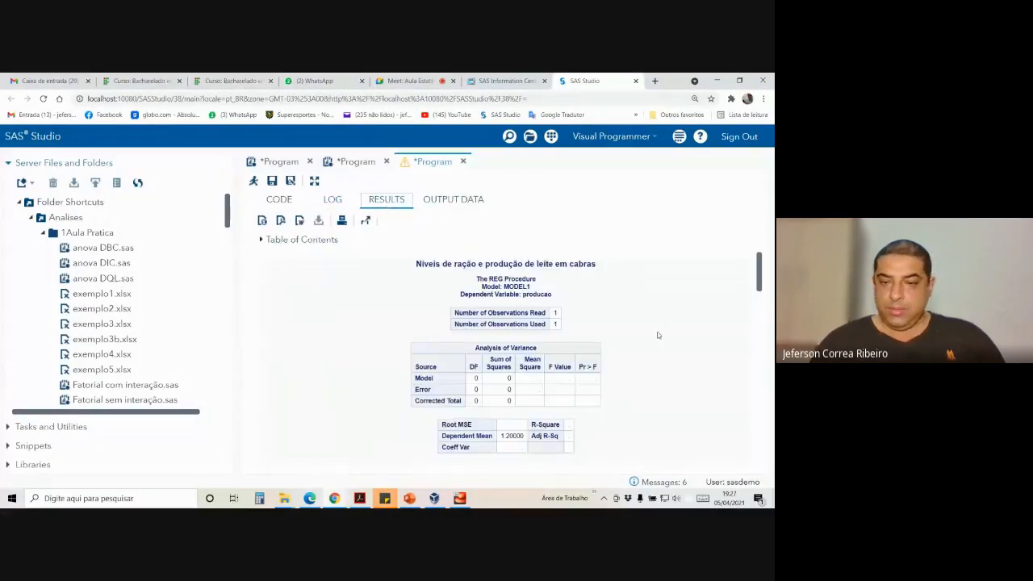
{"action": "left_click", "coordinate": [282, 199]}
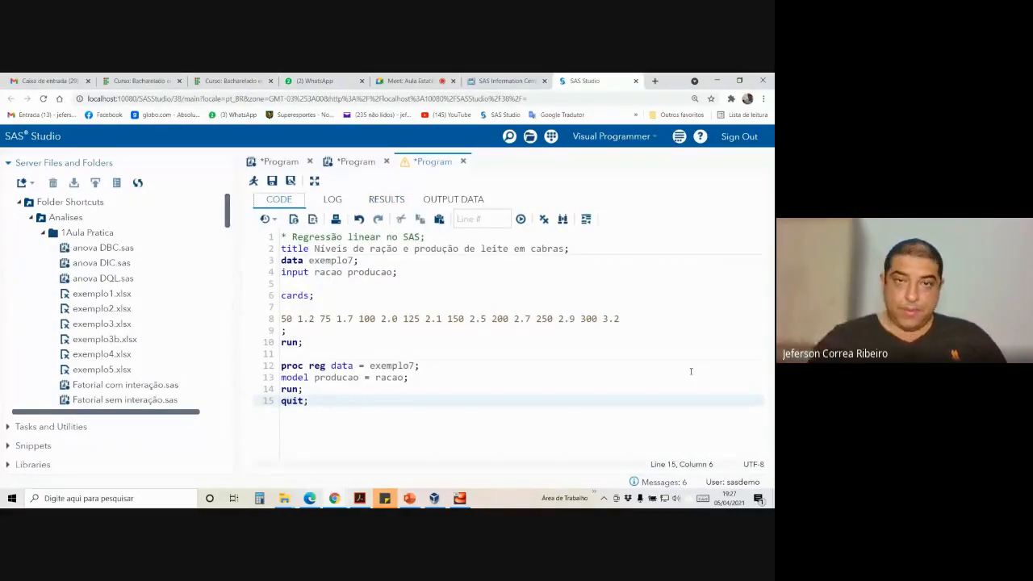
{"action": "left_click", "coordinate": [329, 80]}
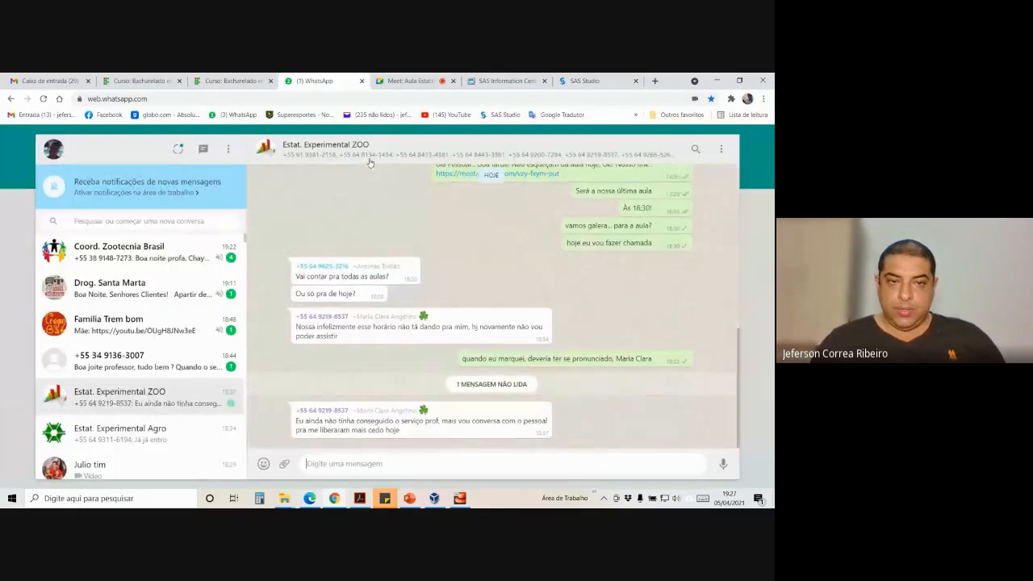
{"action": "left_click", "coordinate": [436, 81]}
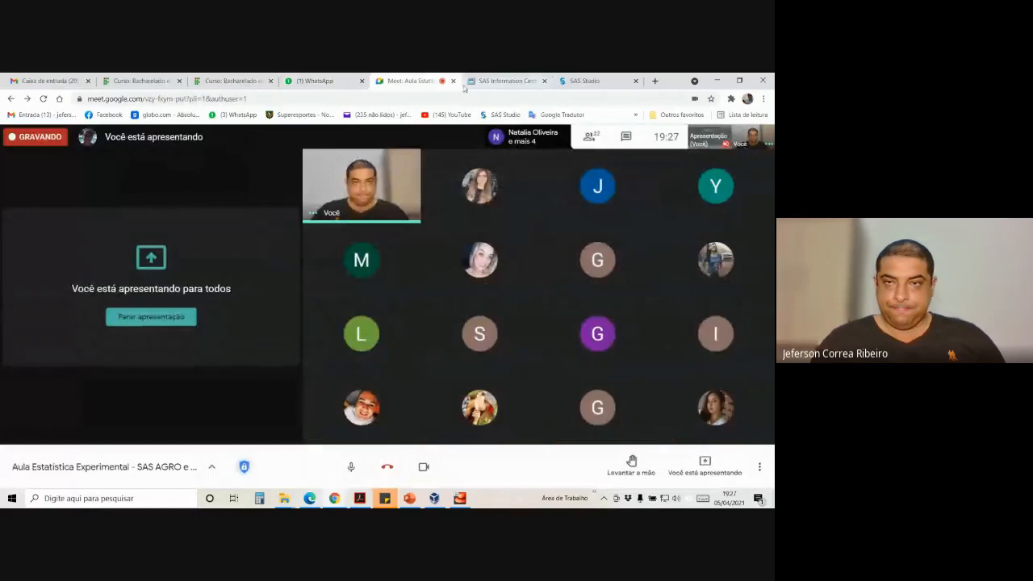
{"action": "left_click", "coordinate": [584, 81]}
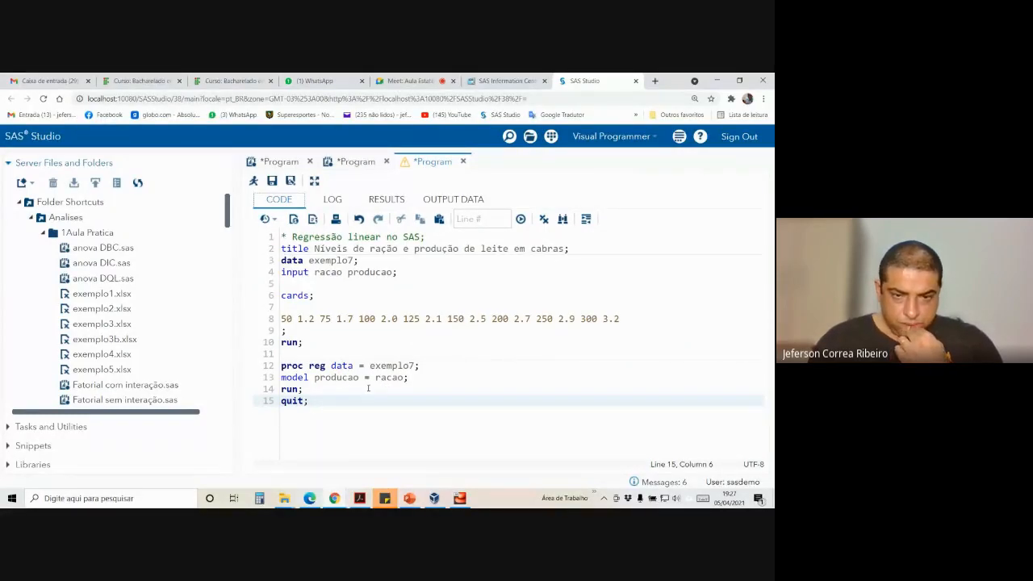
- Check the regression code on PowerPoint slide 10, return to SAS Studio and add "@@" after producao in the input statement
{"action": "left_click", "coordinate": [409, 499]}
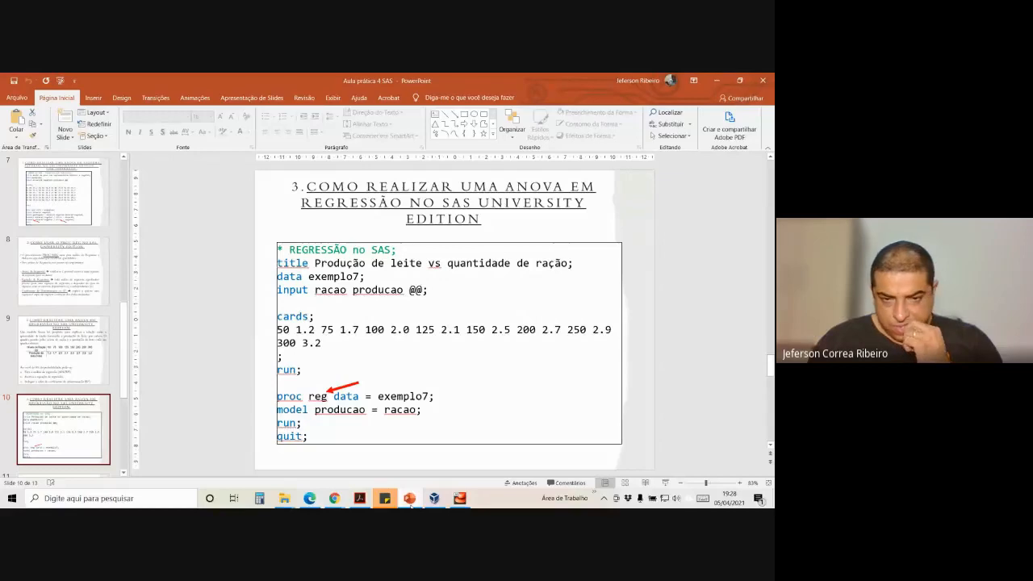
{"action": "left_click", "coordinate": [409, 499]}
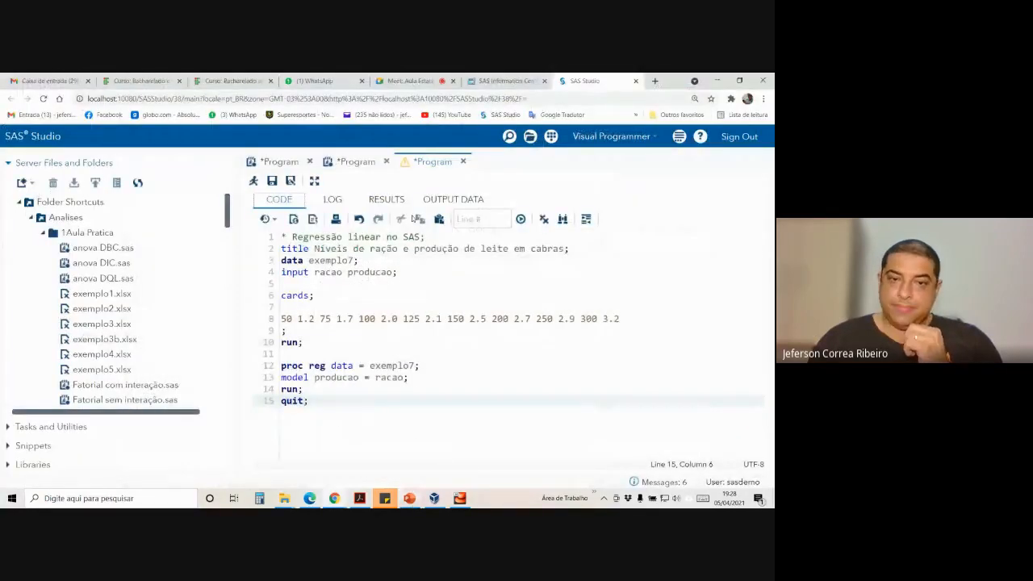
{"action": "left_click", "coordinate": [395, 272]}
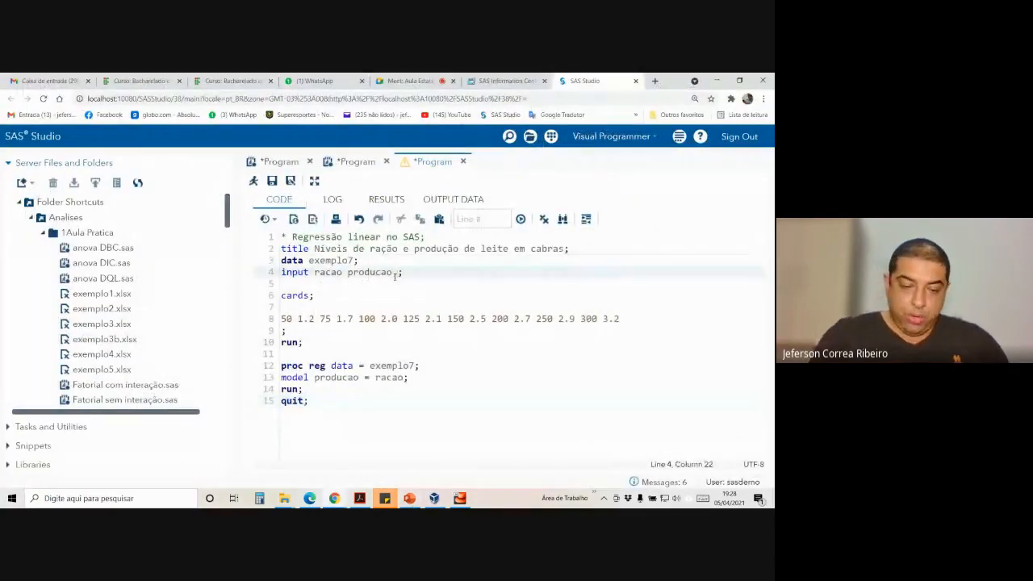
{"action": "type", "text": "@@"}
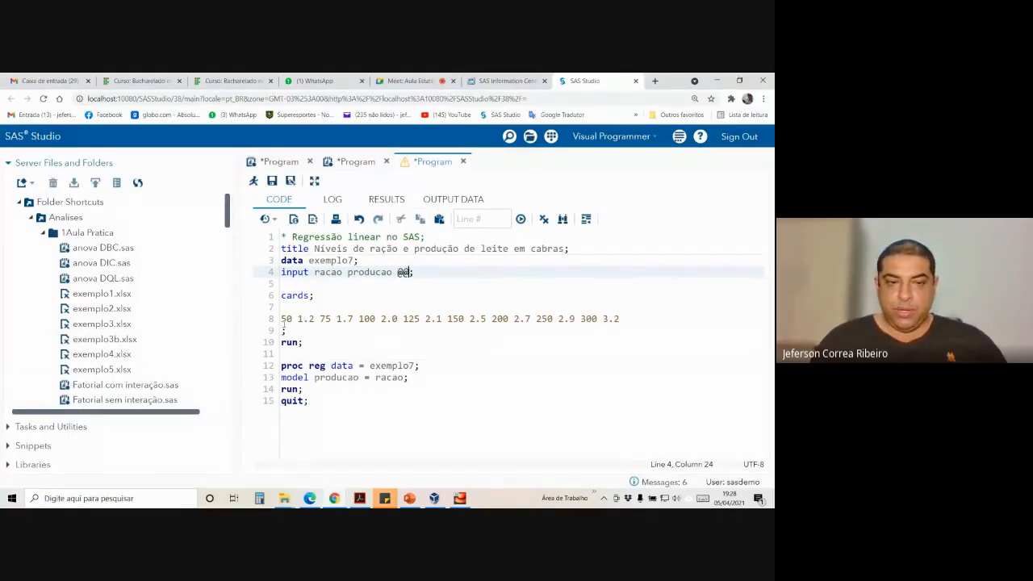
- Execute the corrected regression program and check the errors, warnings and notes in its log
{"action": "left_click_drag", "start_coordinate": [283, 320], "coordinate": [316, 319]}
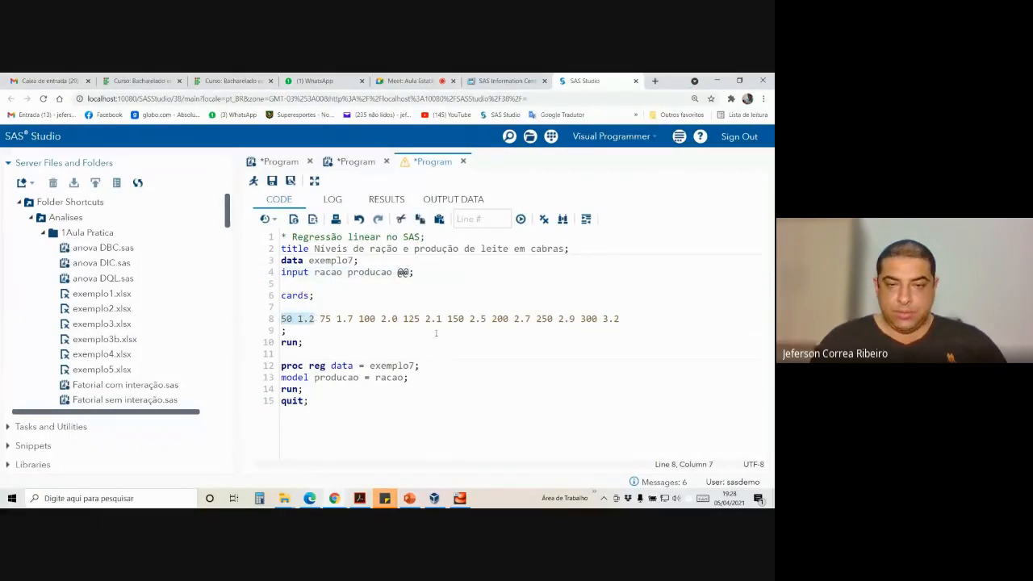
{"action": "left_click", "coordinate": [440, 342]}
{"action": "left_click", "coordinate": [355, 388]}
{"action": "left_click", "coordinate": [341, 400]}
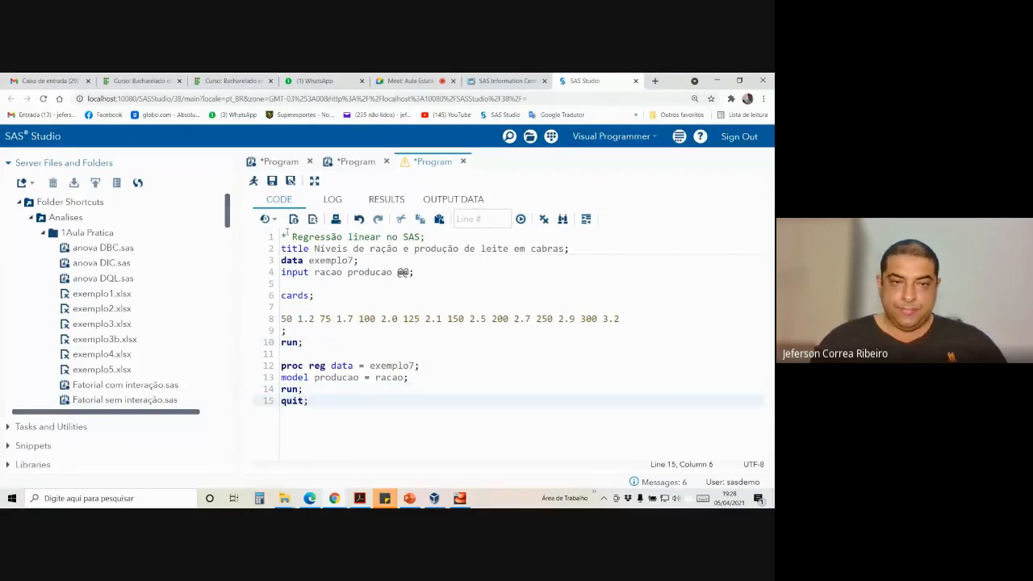
{"action": "left_click", "coordinate": [255, 180]}
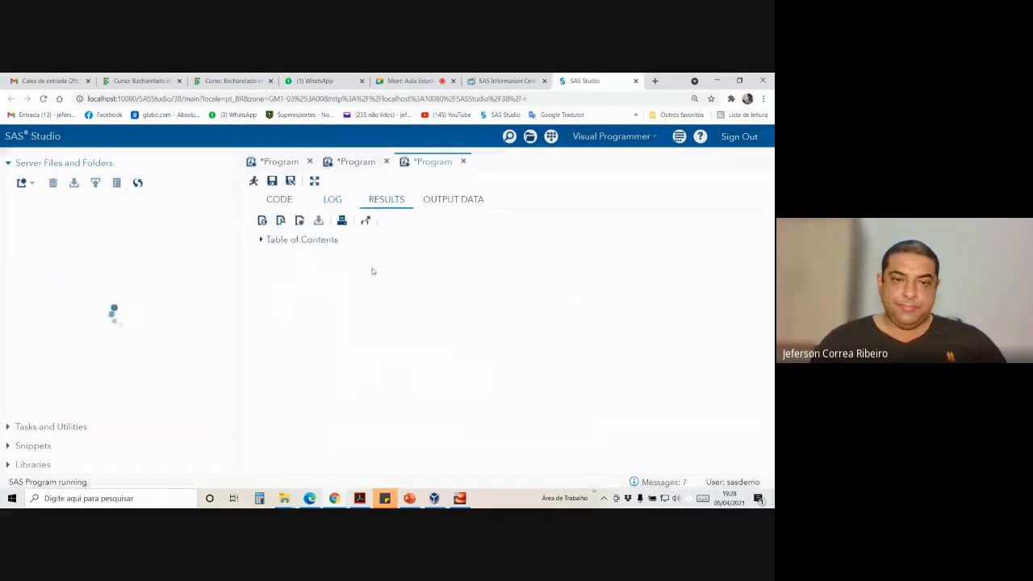
{"action": "left_click", "coordinate": [337, 200]}
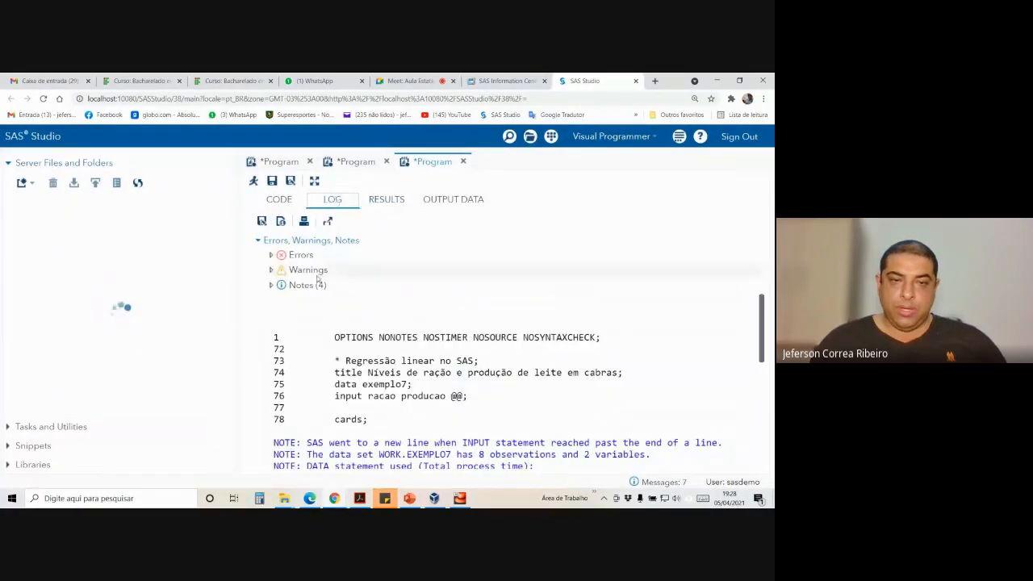
- Enlarge the regression results and check the number of observations read and used
{"action": "left_click", "coordinate": [382, 201]}
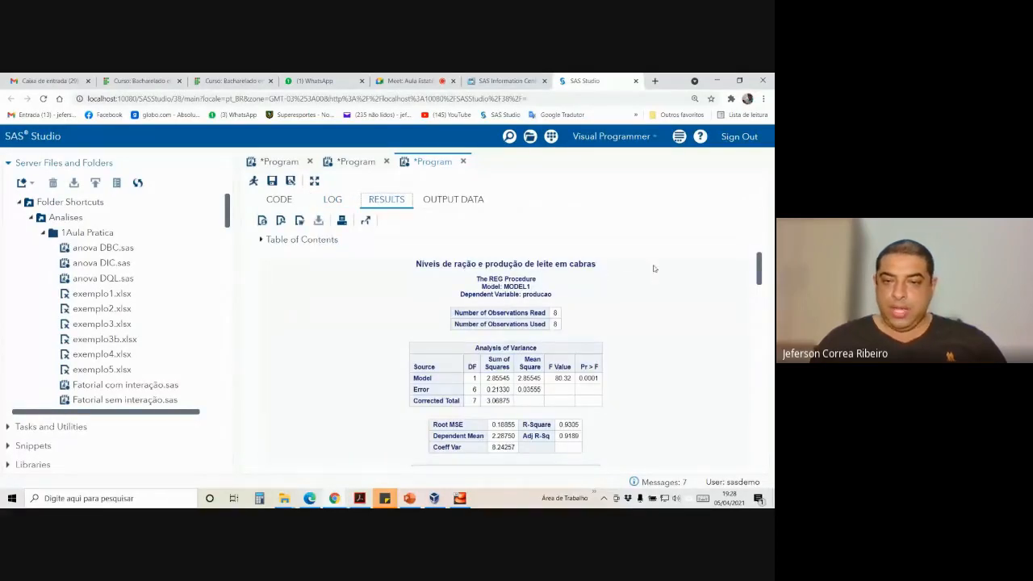
{"action": "key", "text": "ctrl+plus"}
{"action": "key", "text": "ctrl+plus"}
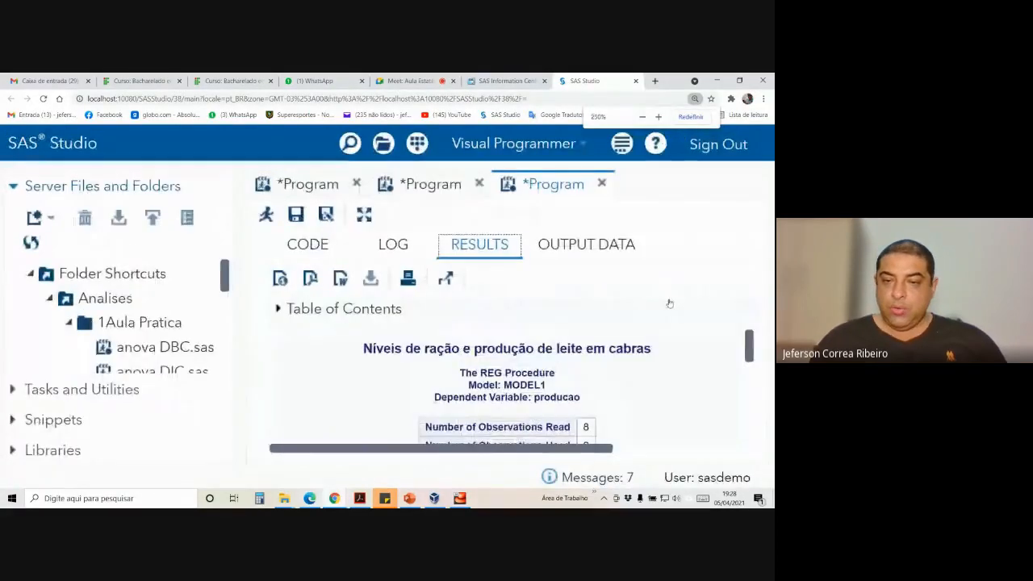
{"action": "key", "text": "ctrl+plus"}
{"action": "key", "text": "ctrl+minus"}
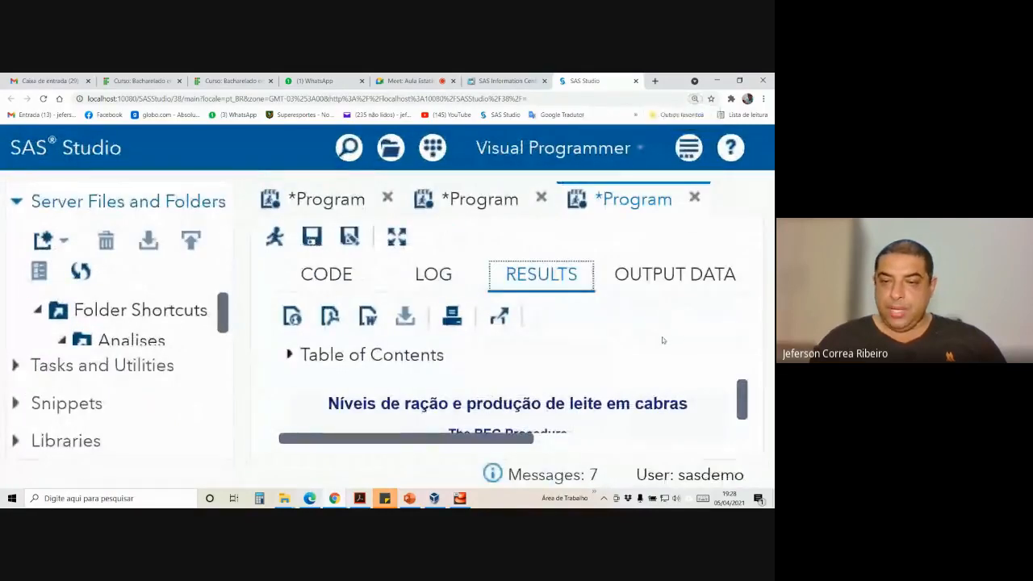
{"action": "scroll", "coordinate": [660, 332], "scroll_direction": "down", "scroll_amount": 2}
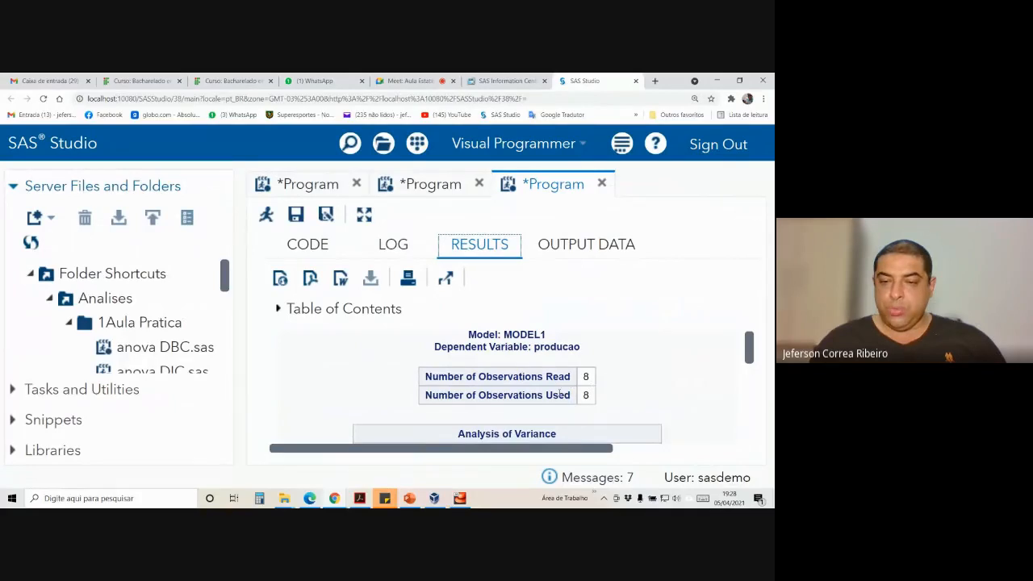
- Return to the program code and go through the racao and producao pairs on the data line, from 50 1.2 to 300 3.2
{"action": "left_click", "coordinate": [314, 244]}
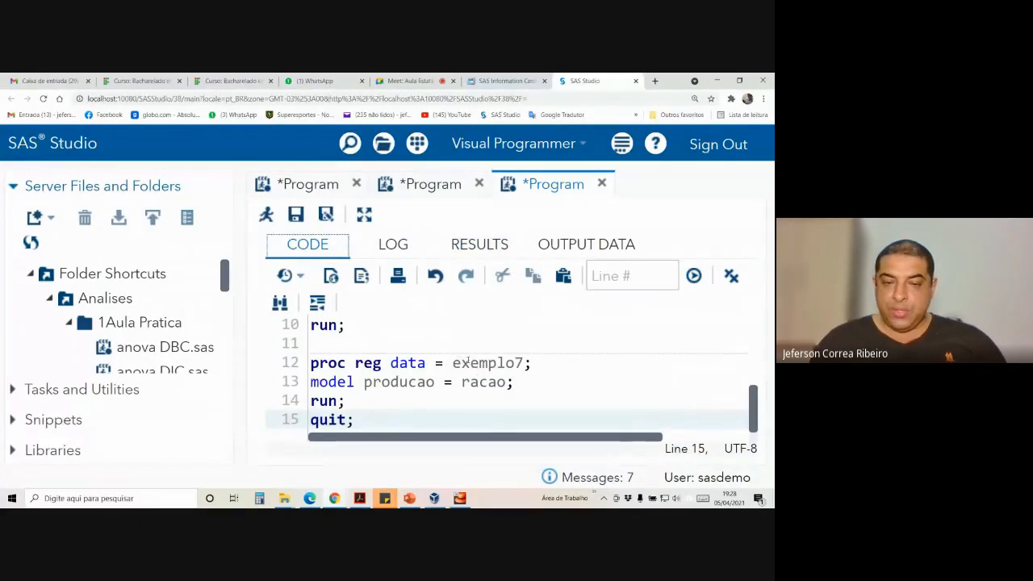
{"action": "key", "text": "ctrl+minus"}
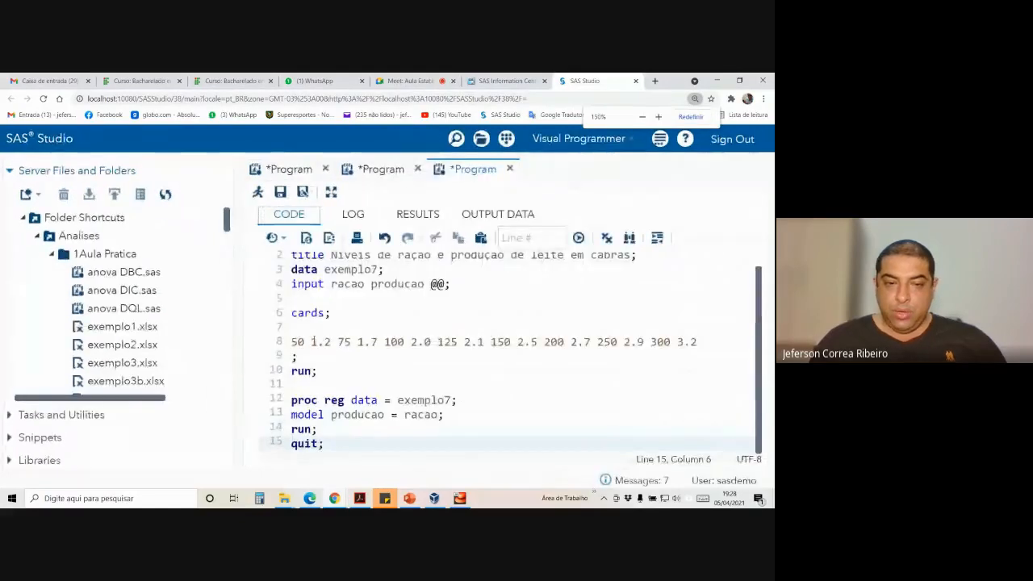
{"action": "left_click", "coordinate": [297, 342]}
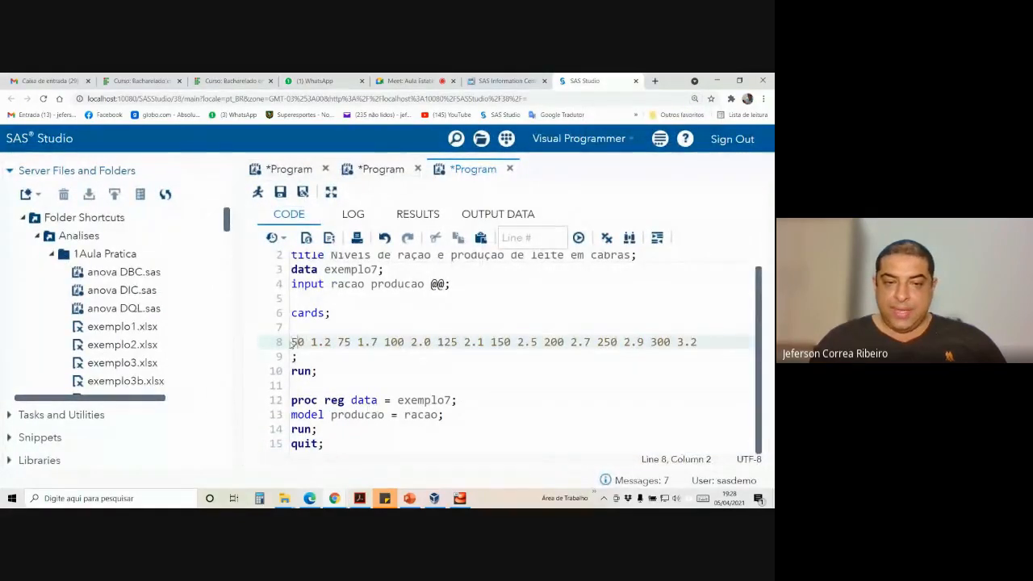
{"action": "double_click", "coordinate": [295, 342]}
{"action": "key", "text": "shift+Right"}
{"action": "key", "text": "shift+Right"}
{"action": "key", "text": "shift+Right"}
{"action": "key", "text": "shift+Right"}
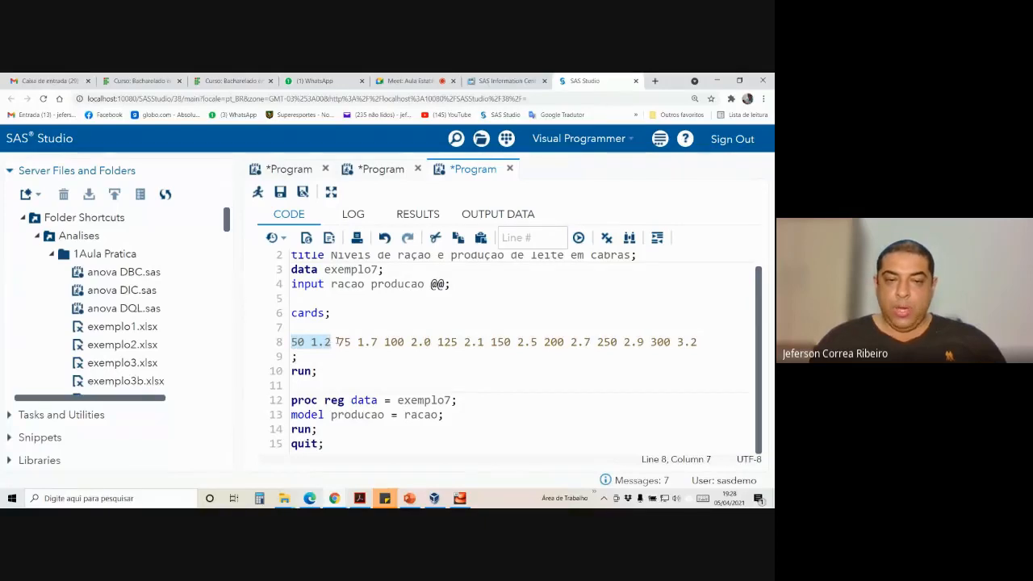
{"action": "left_click_drag", "start_coordinate": [337, 342], "coordinate": [688, 342]}
{"action": "left_click", "coordinate": [650, 342]}
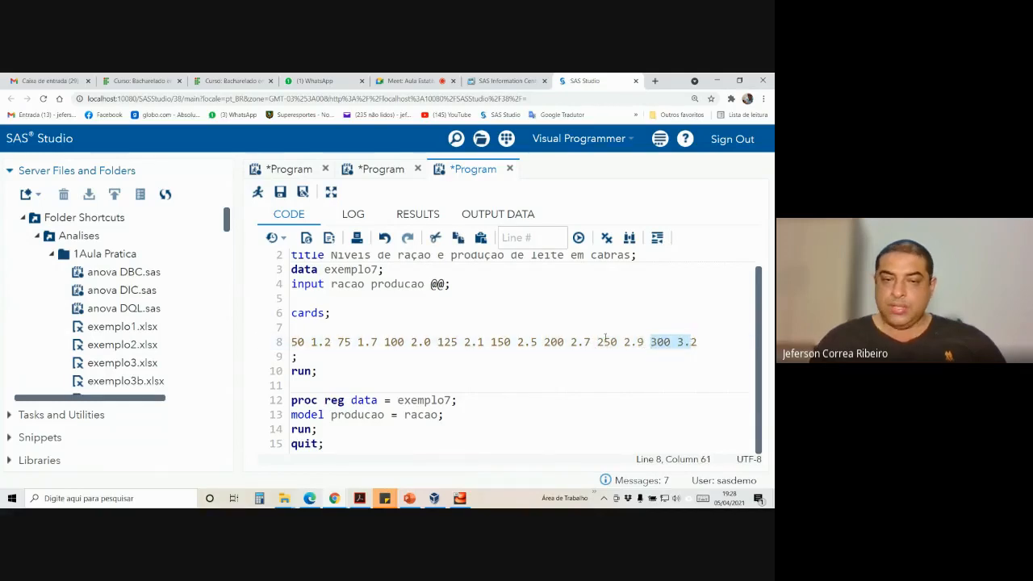
- Examine the Analysis of Variance table in the results, highlighting the model's Pr > F value
{"action": "left_click", "coordinate": [418, 216]}
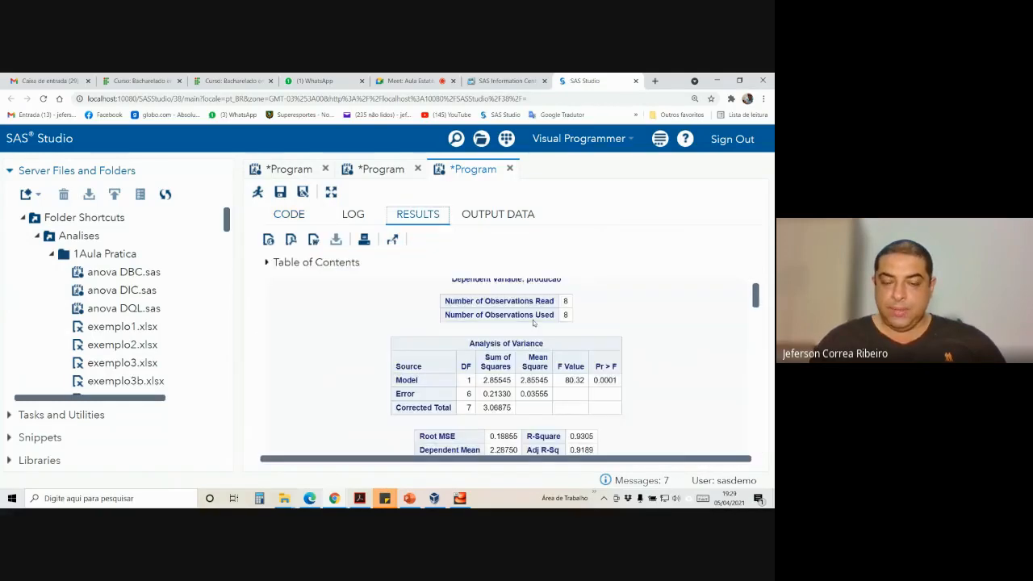
{"action": "key", "text": "ctrl+minus"}
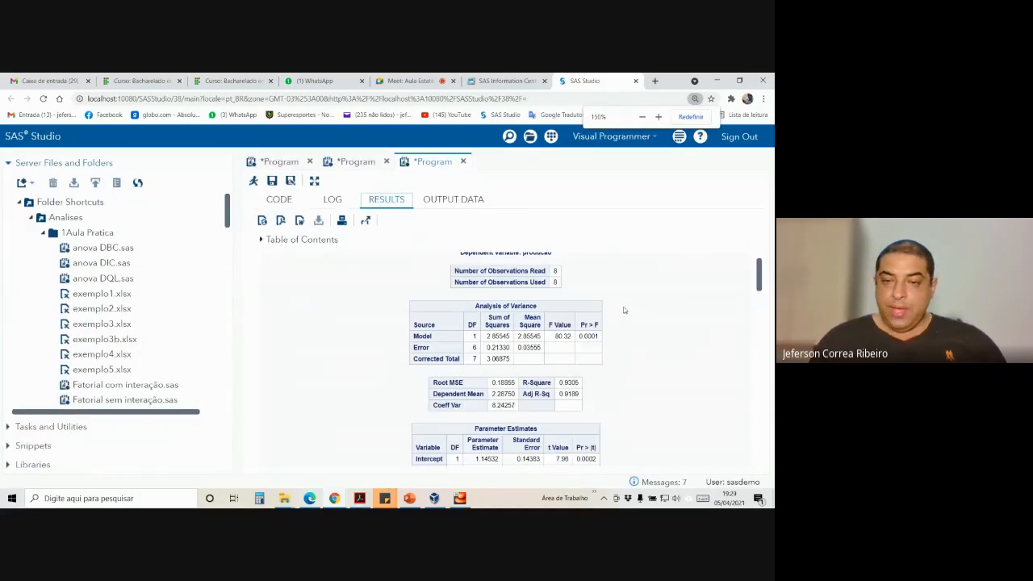
{"action": "key", "text": "ctrl+plus"}
{"action": "key", "text": "ctrl+plus"}
{"action": "scroll", "coordinate": [624, 311], "scroll_direction": "down", "scroll_amount": 2}
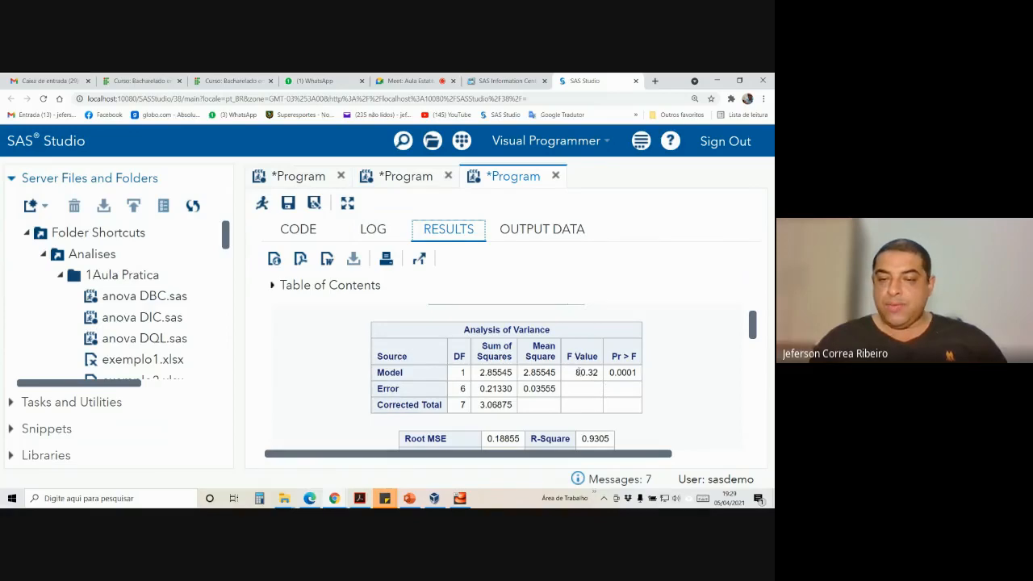
{"action": "left_click_drag", "start_coordinate": [577, 372], "coordinate": [636, 382]}
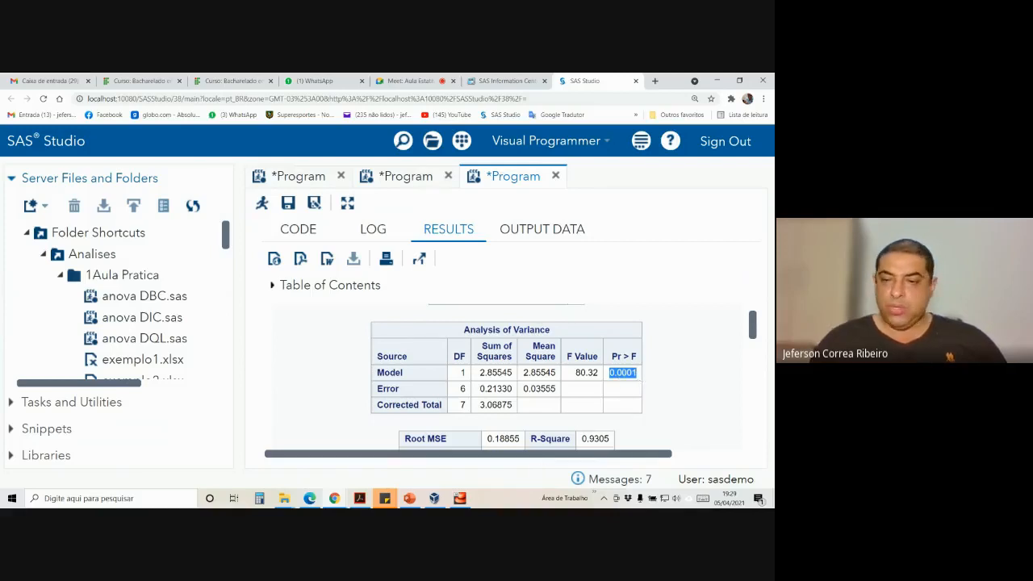
- Review the R-Square and Parameter Estimates tables, and return to the model's Pr > F value in the Analysis of Variance table
{"action": "scroll", "coordinate": [630, 388], "scroll_direction": "down", "scroll_amount": 1}
{"action": "scroll", "coordinate": [629, 387], "scroll_direction": "down", "scroll_amount": 2}
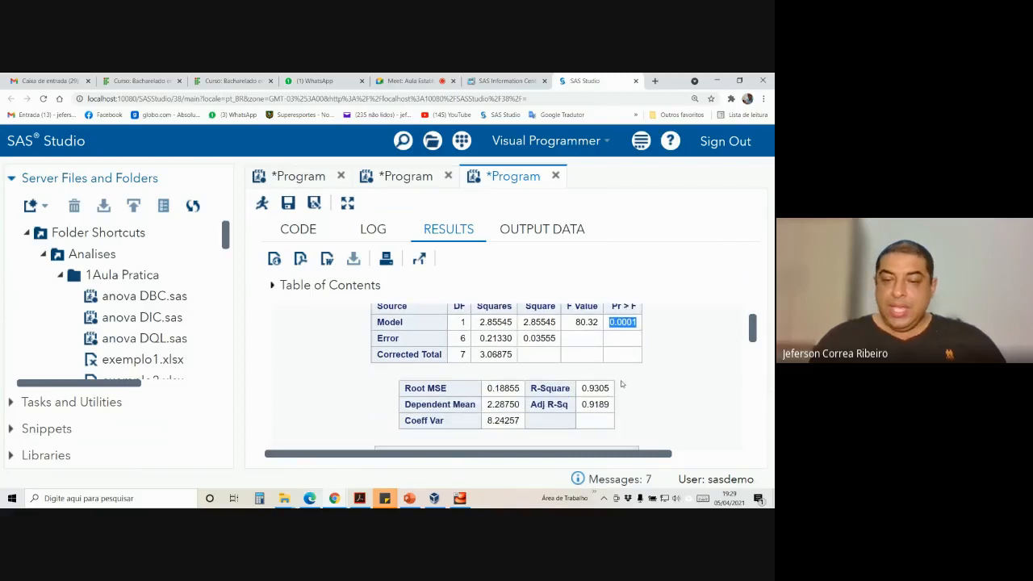
{"action": "scroll", "coordinate": [619, 379], "scroll_direction": "down", "scroll_amount": 2}
{"action": "scroll", "coordinate": [620, 379], "scroll_direction": "down", "scroll_amount": 2}
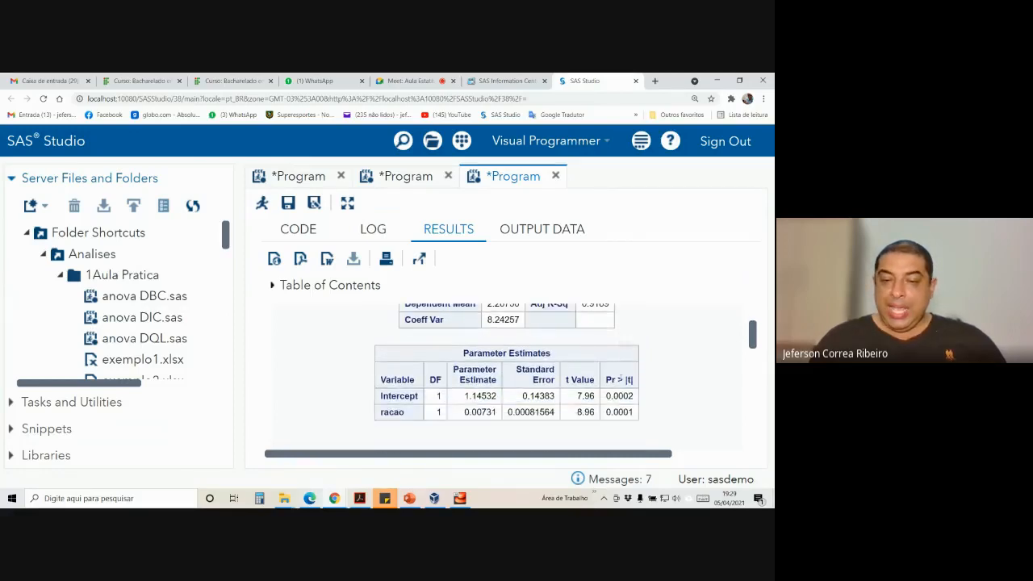
{"action": "scroll", "coordinate": [621, 378], "scroll_direction": "up", "scroll_amount": 6}
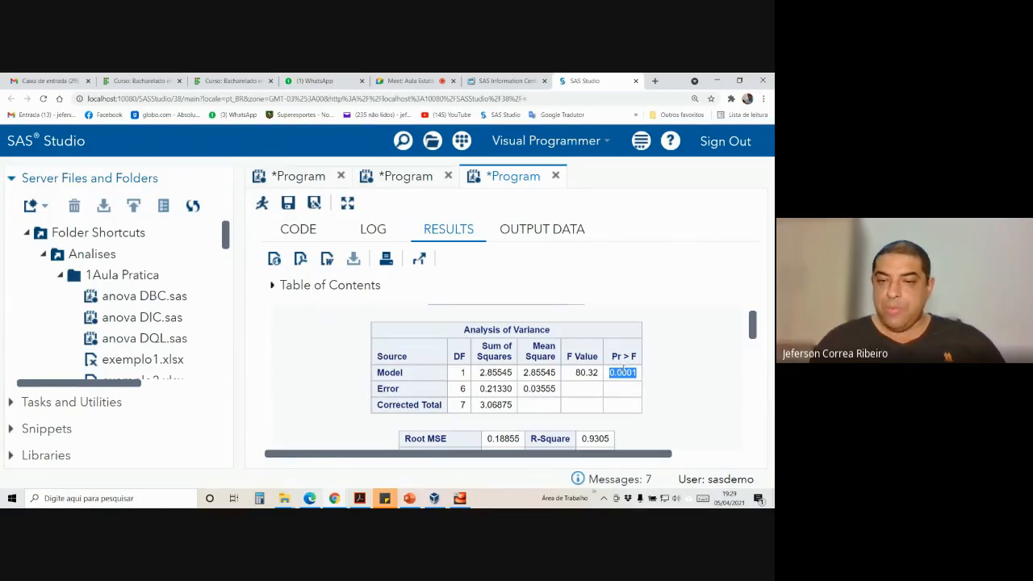
{"action": "left_click", "coordinate": [636, 372]}
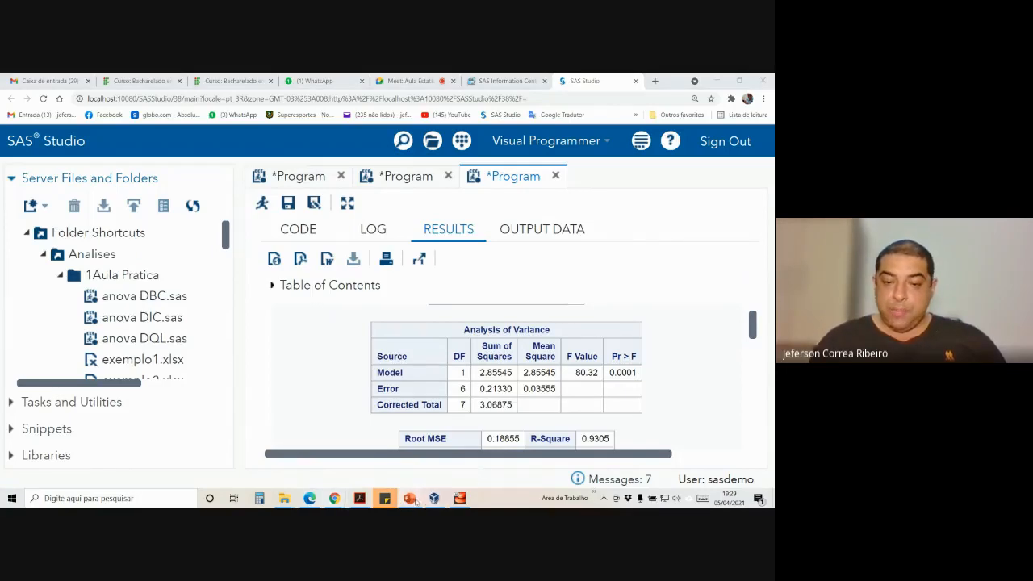
- Read the exercise questions on PowerPoint slide 9 and return to the regression results in SAS Studio
{"action": "left_click", "coordinate": [415, 501]}
{"action": "left_click", "coordinate": [77, 359]}
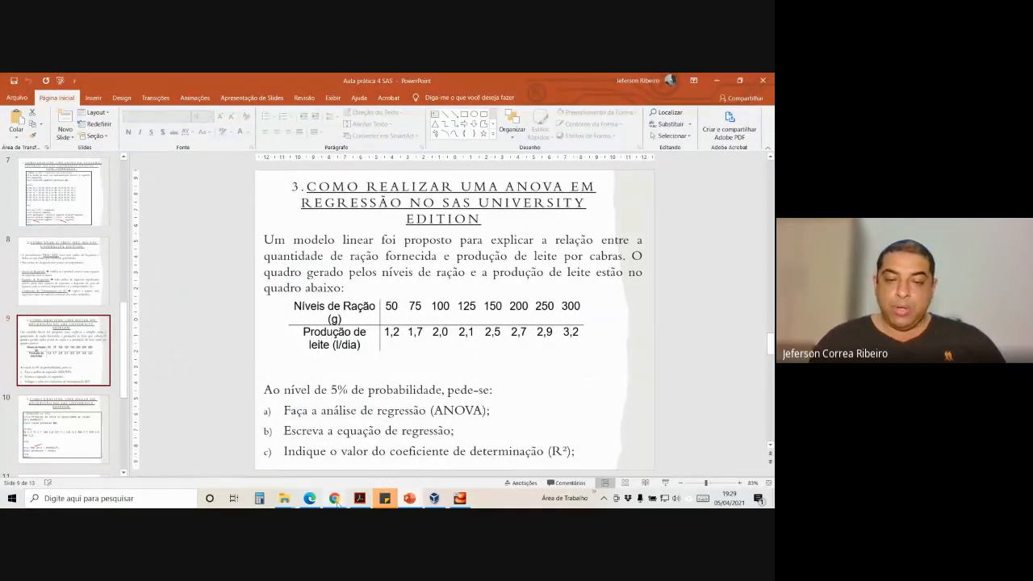
{"action": "mouse_move", "coordinate": [337, 502]}
{"action": "left_click", "coordinate": [321, 460]}
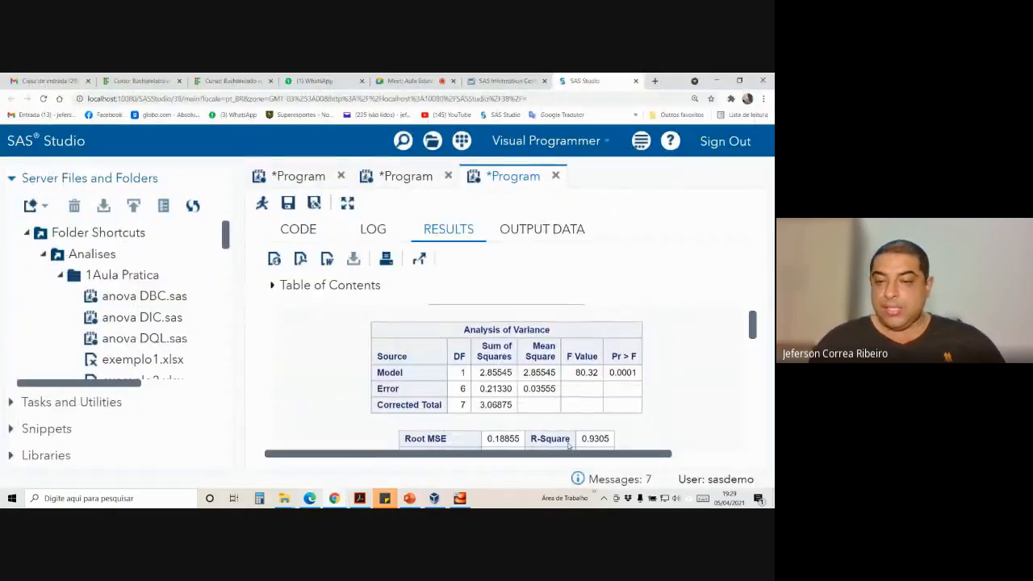
- Highlight the model's F value in the Analysis of Variance table and recheck the exercise statement in PowerPoint, returning to the SAS Studio results
{"action": "double_click", "coordinate": [587, 373]}
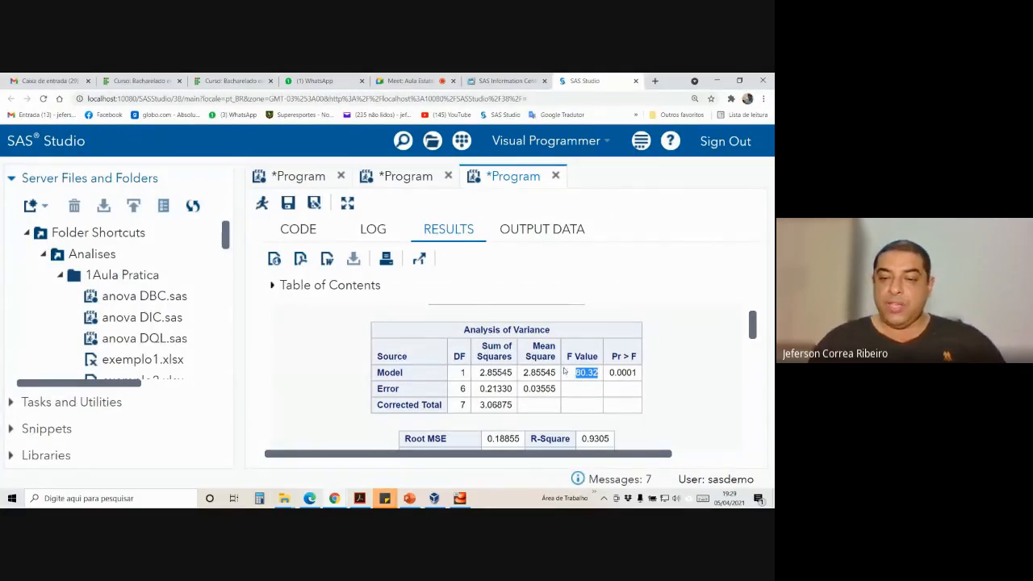
{"action": "left_click", "coordinate": [596, 374]}
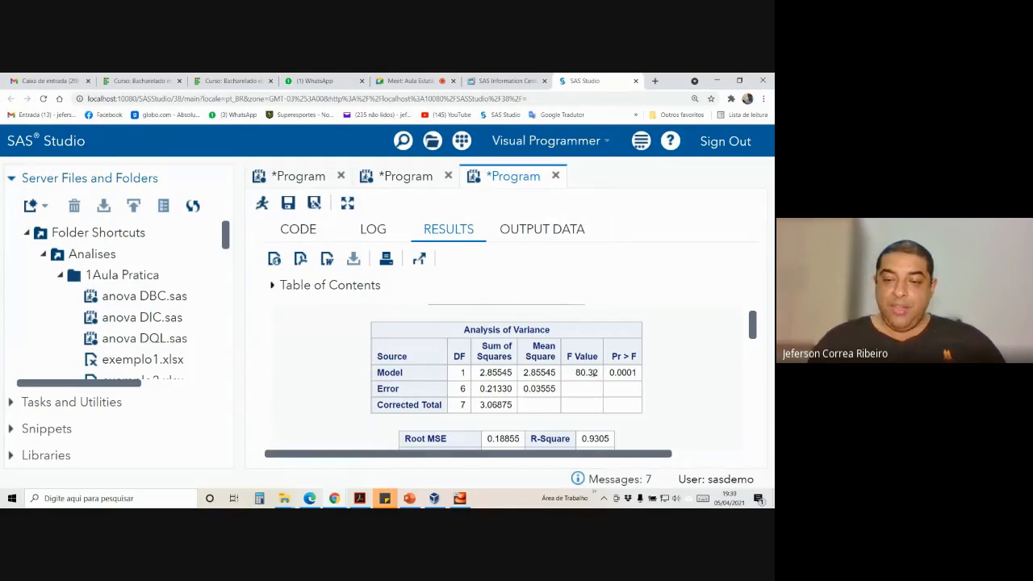
{"action": "left_click_drag", "start_coordinate": [599, 376], "coordinate": [576, 374]}
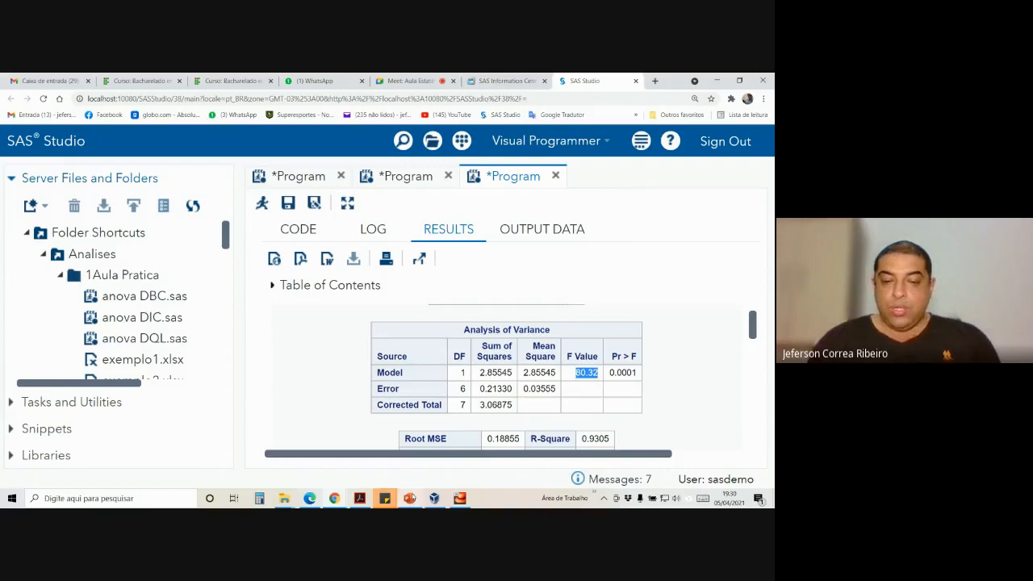
{"action": "left_click", "coordinate": [409, 498]}
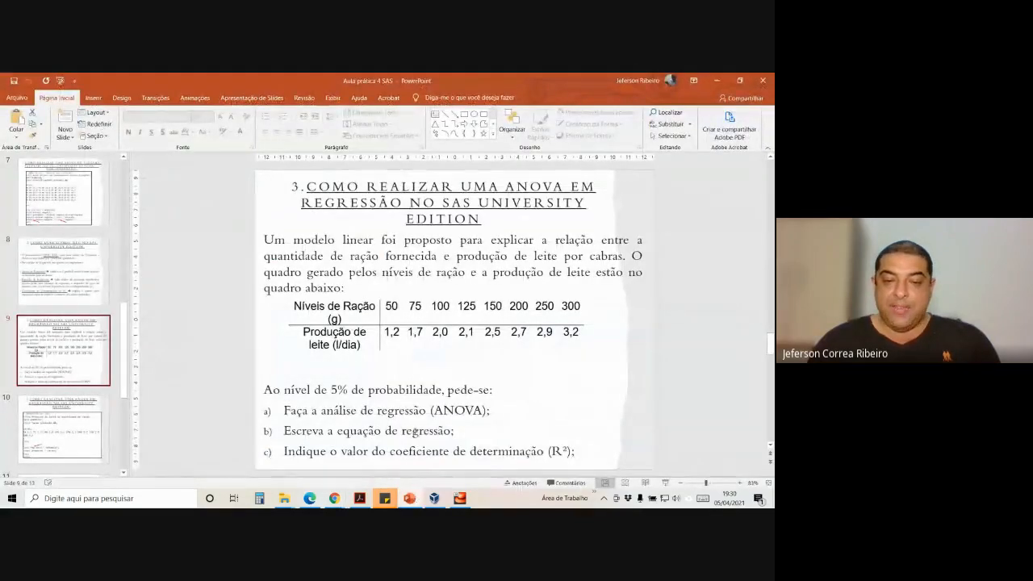
{"action": "left_click", "coordinate": [411, 494]}
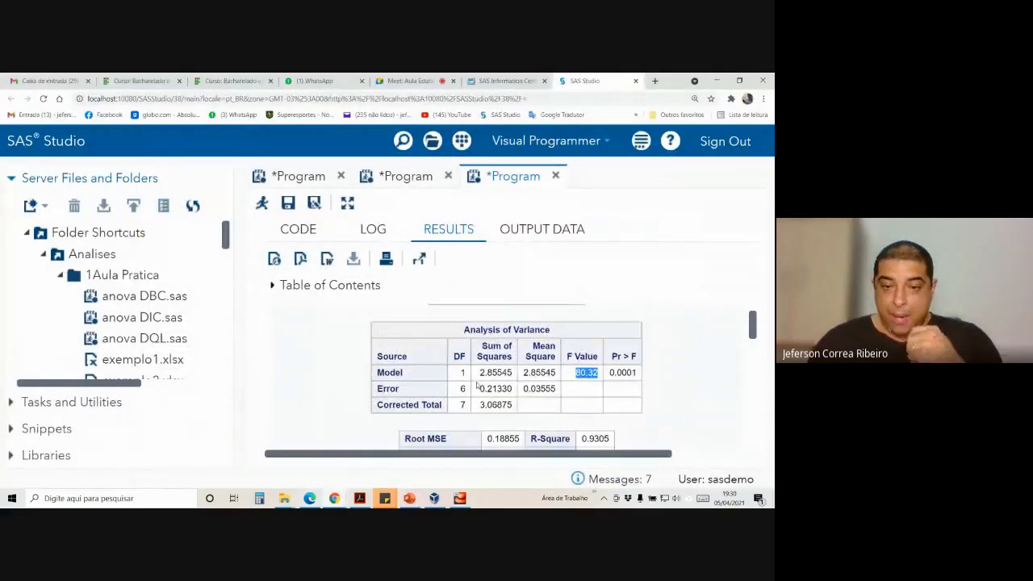
- Examine the Parameter Estimates table, highlighting the Intercept label and the estimates for the intercept and racao
{"action": "scroll", "coordinate": [481, 386], "scroll_direction": "down", "scroll_amount": 2}
{"action": "scroll", "coordinate": [490, 379], "scroll_direction": "down", "scroll_amount": 1}
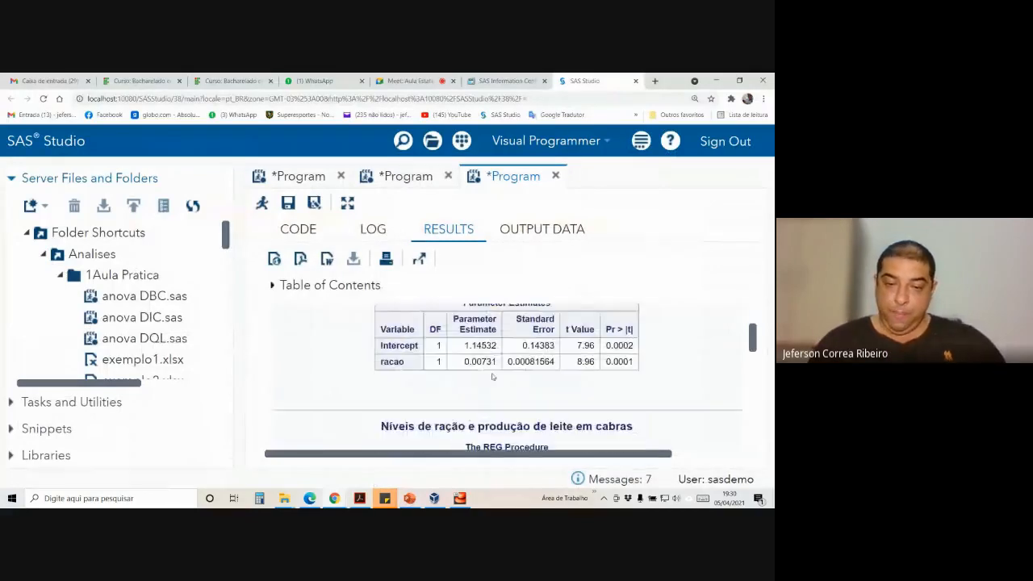
{"action": "scroll", "coordinate": [471, 375], "scroll_direction": "up", "scroll_amount": 1}
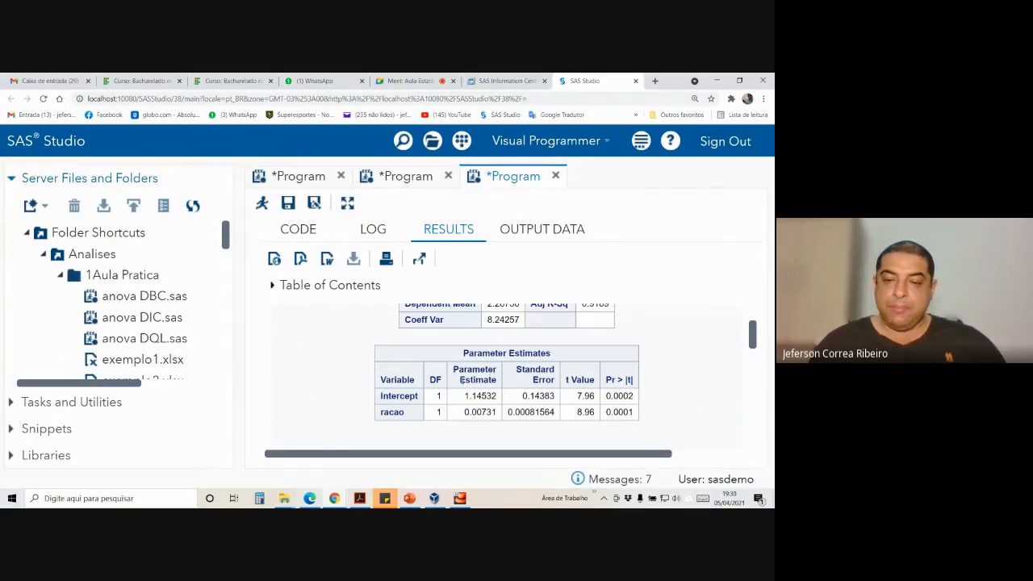
{"action": "left_click_drag", "start_coordinate": [465, 396], "coordinate": [495, 412]}
{"action": "double_click", "coordinate": [482, 397]}
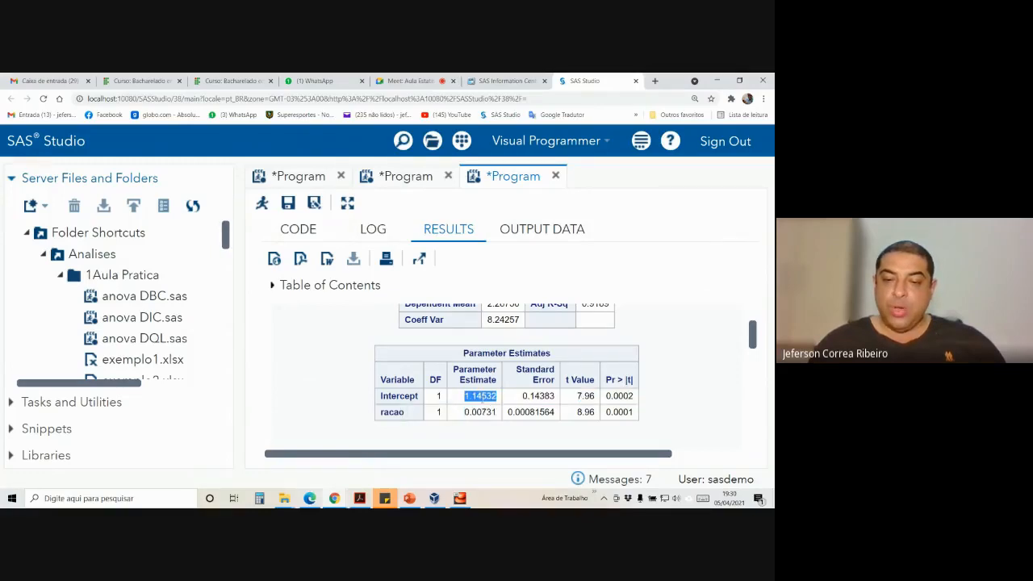
{"action": "double_click", "coordinate": [487, 410]}
{"action": "double_click", "coordinate": [484, 394]}
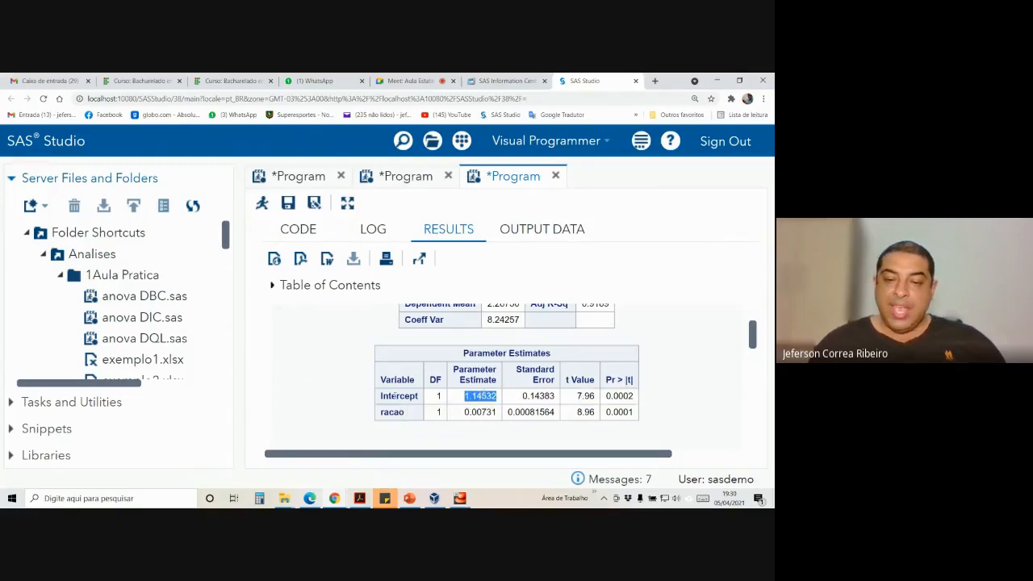
{"action": "left_click_drag", "start_coordinate": [381, 396], "coordinate": [421, 402]}
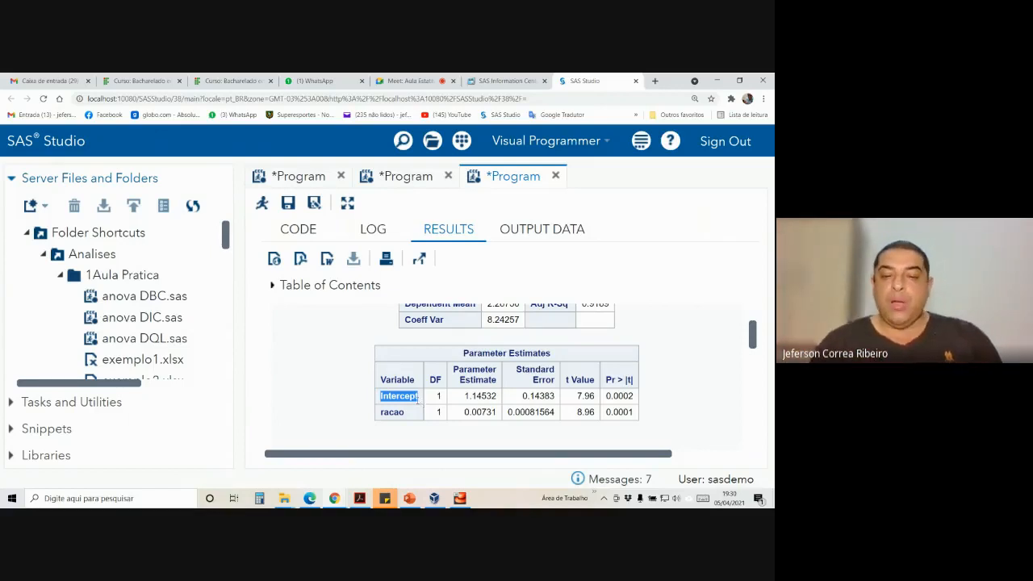
{"action": "left_click", "coordinate": [393, 412]}
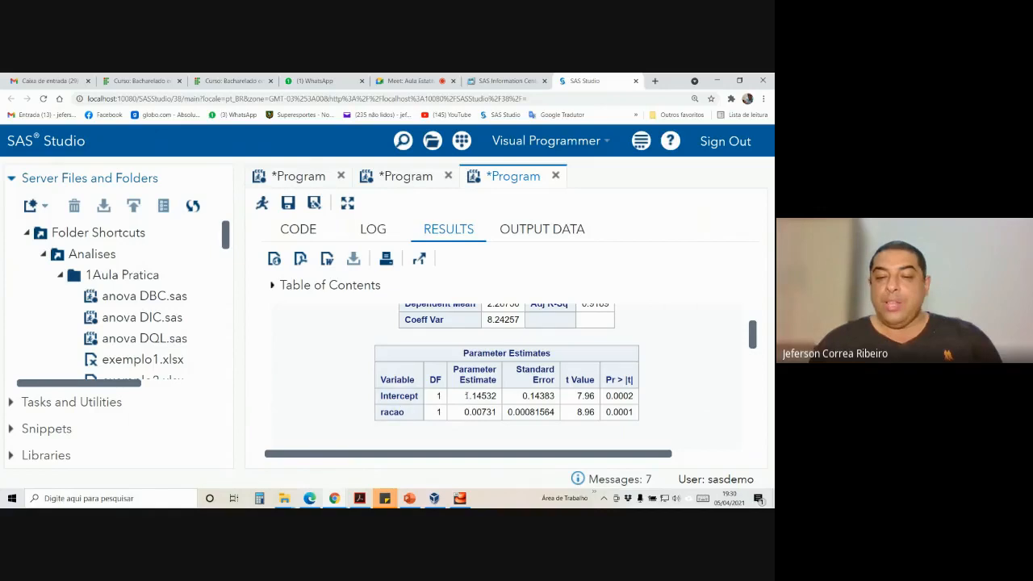
{"action": "left_click_drag", "start_coordinate": [466, 396], "coordinate": [497, 413]}
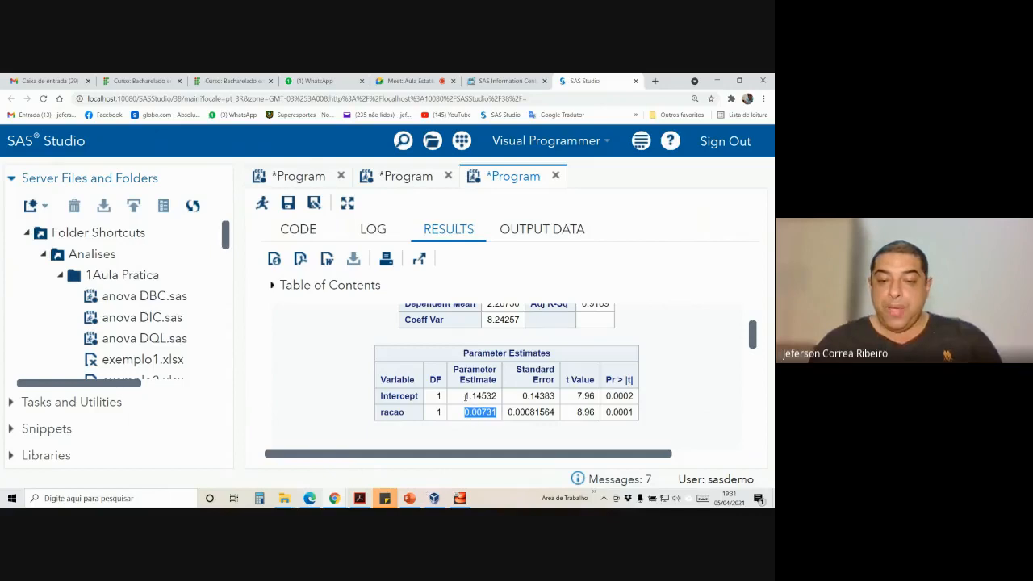
{"action": "left_click_drag", "start_coordinate": [465, 396], "coordinate": [500, 401]}
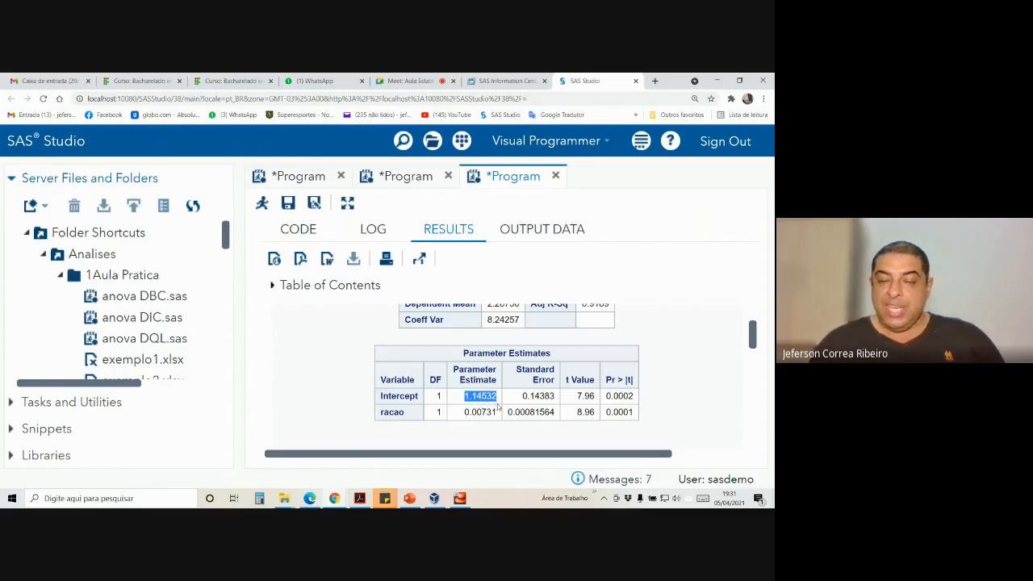
- Create a blank document in Word and write the general line equation "y = ax + b", followed by a new line
{"action": "left_click", "coordinate": [13, 498]}
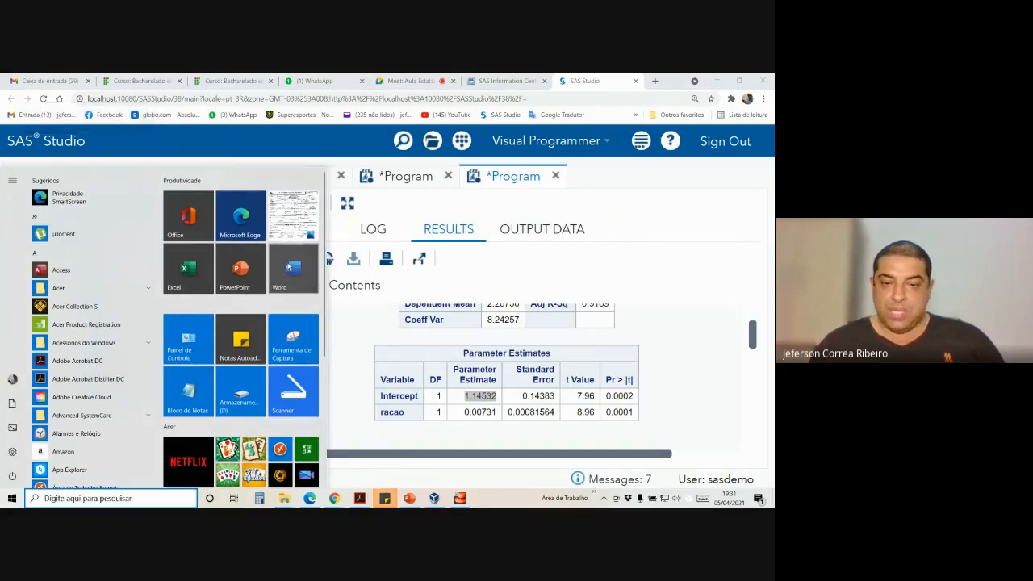
{"action": "left_click", "coordinate": [289, 270]}
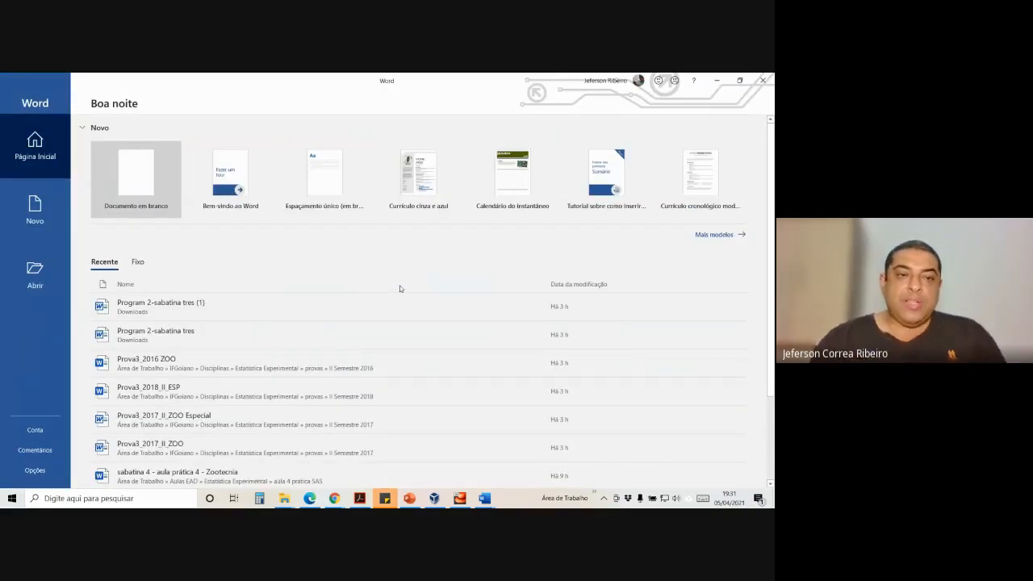
{"action": "left_click", "coordinate": [138, 177]}
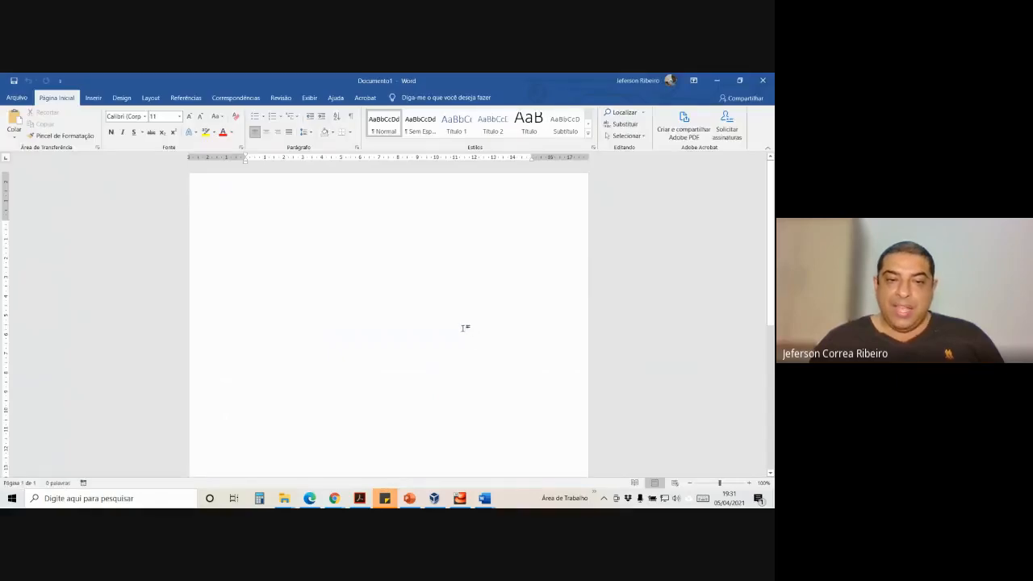
{"action": "type", "text": "y"}
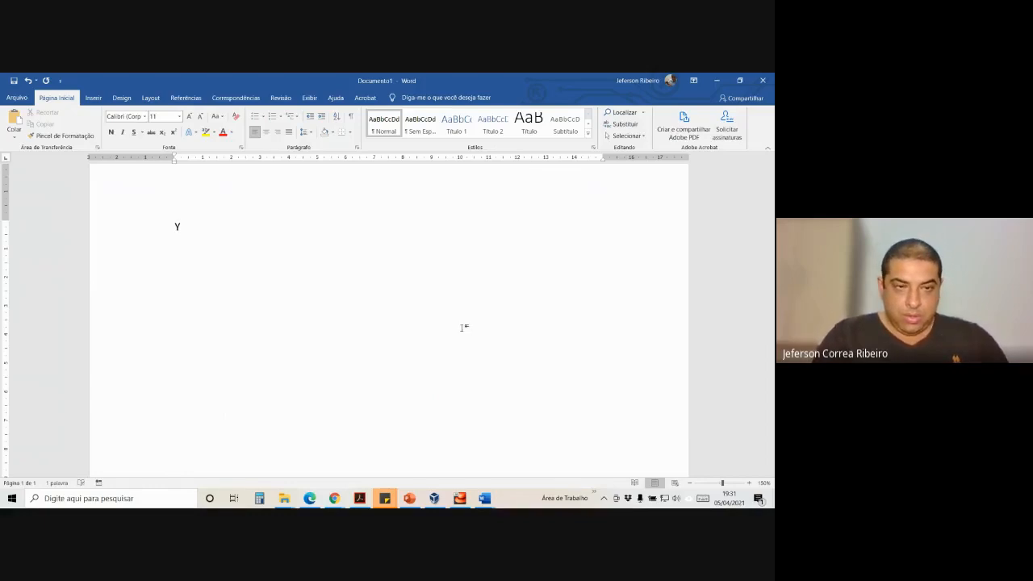
{"action": "key", "text": "ctrl+z"}
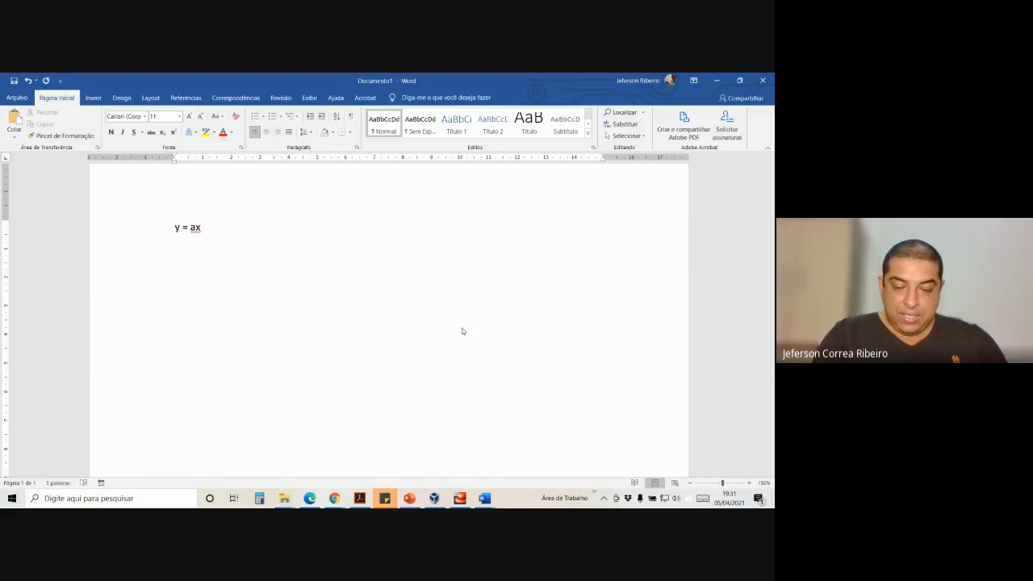
{"action": "type", "text": "b"}
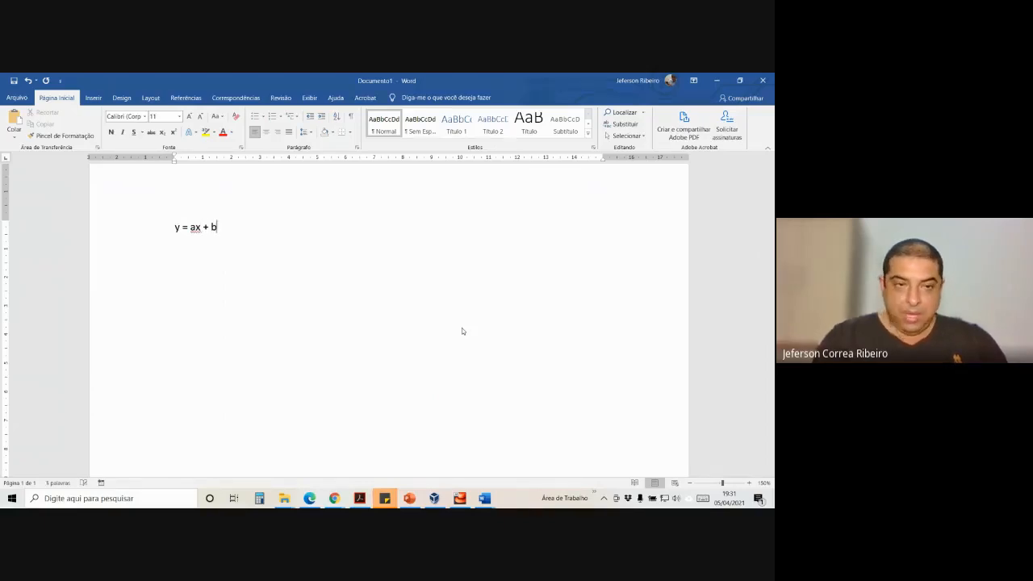
{"action": "scroll", "coordinate": [461, 331], "scroll_direction": "up", "scroll_amount": 1}
{"action": "scroll", "coordinate": [458, 342], "scroll_direction": "up", "scroll_amount": 20}
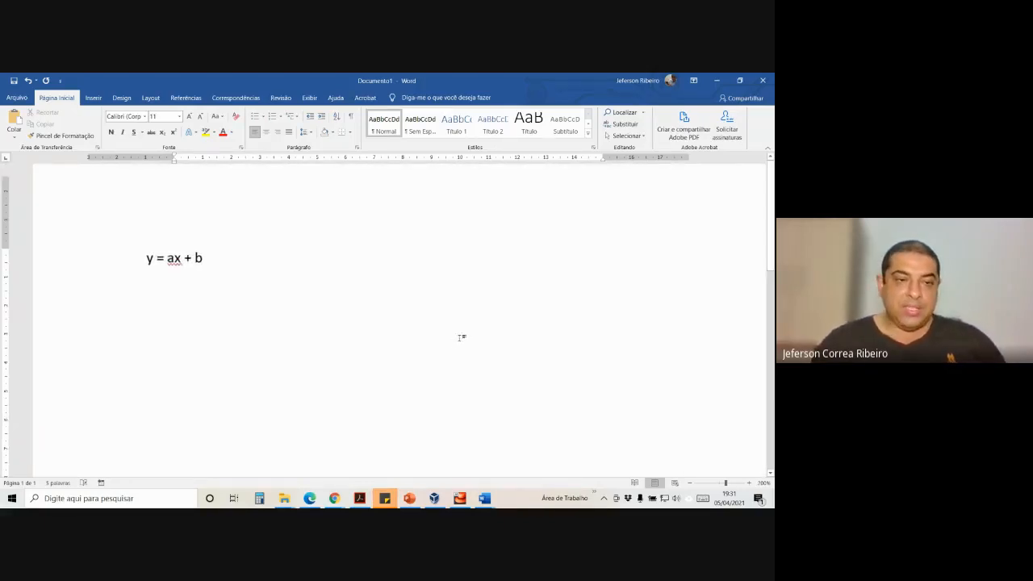
{"action": "scroll", "coordinate": [463, 326], "scroll_direction": "up", "scroll_amount": 9}
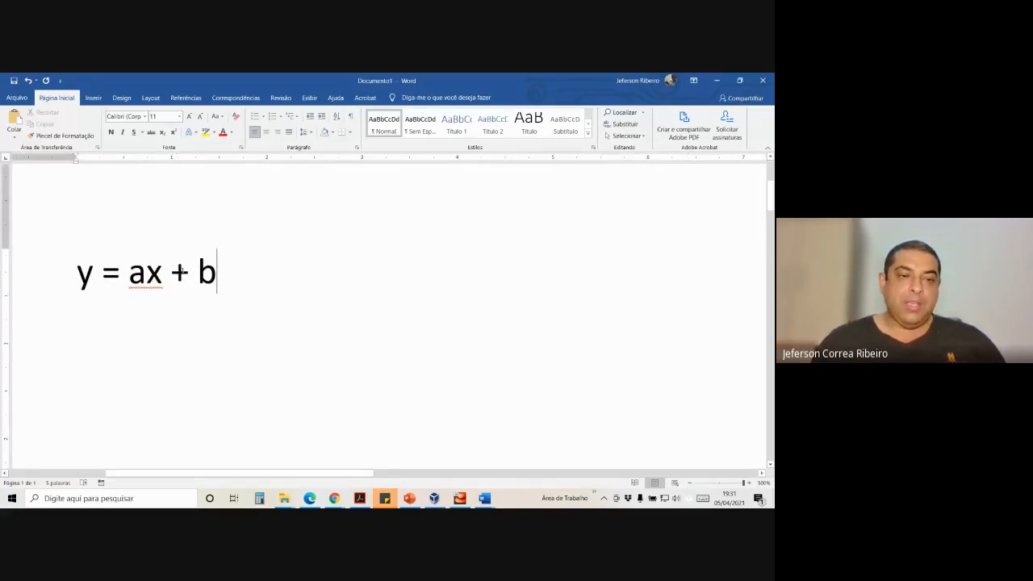
{"action": "key", "text": "Return"}
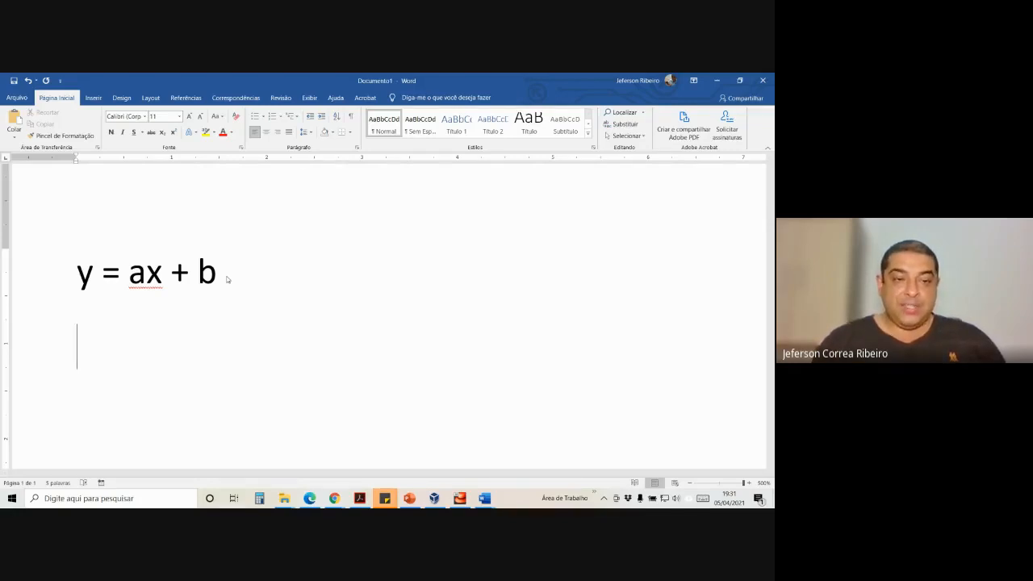
- Enlarge the equation "y = ax + b" to a font size of 72
{"action": "scroll", "coordinate": [242, 278], "scroll_direction": "down", "scroll_amount": 12}
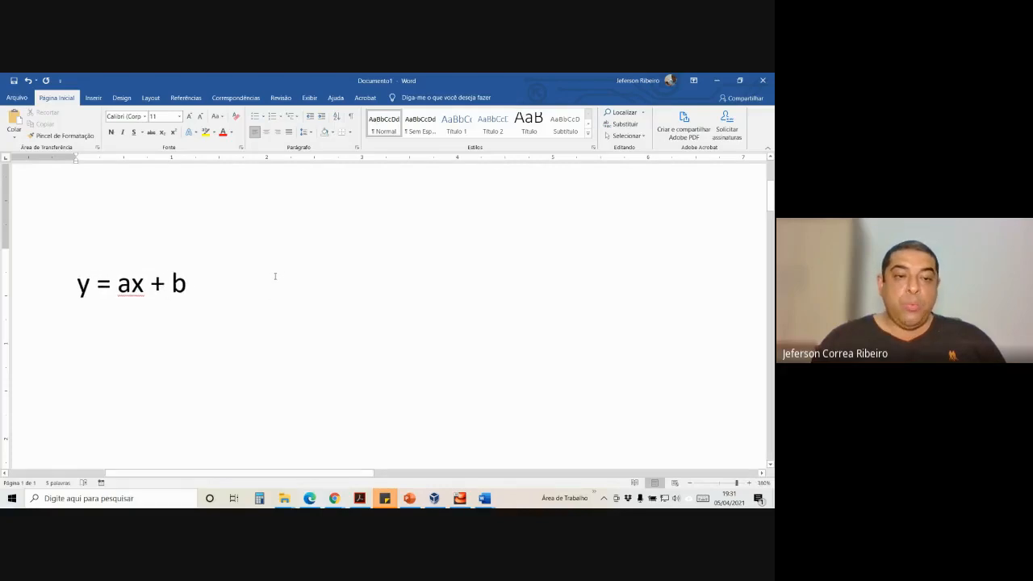
{"action": "scroll", "coordinate": [274, 276], "scroll_direction": "down", "scroll_amount": 18}
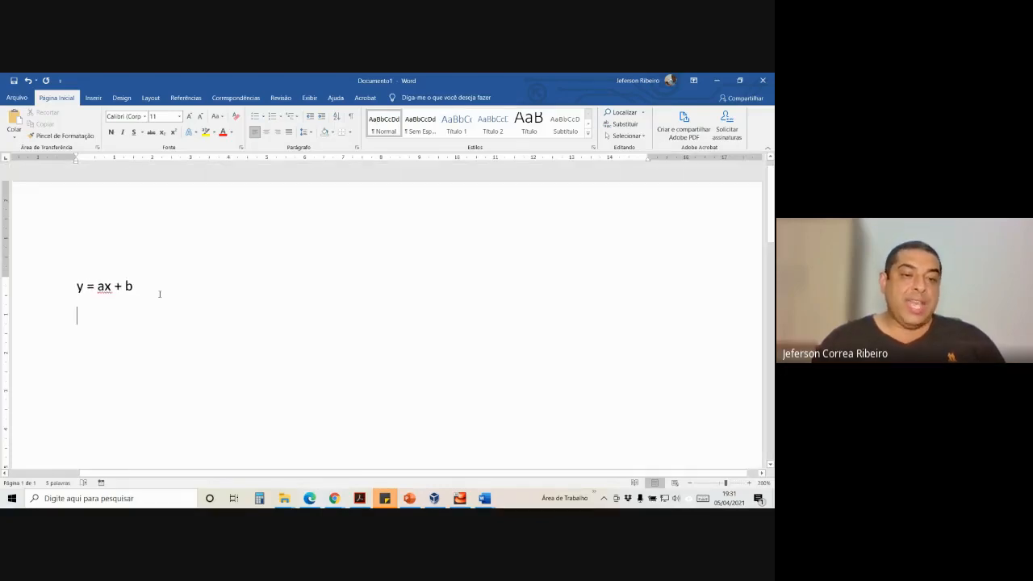
{"action": "scroll", "coordinate": [160, 294], "scroll_direction": "down", "scroll_amount": 4}
{"action": "left_click_drag", "start_coordinate": [169, 261], "coordinate": [217, 263]}
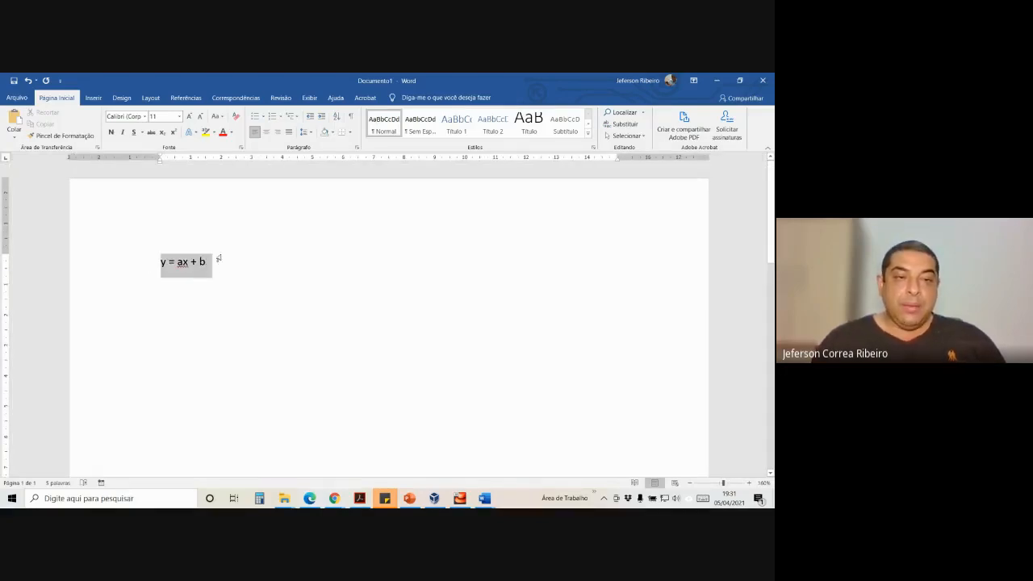
{"action": "left_click", "coordinate": [190, 118]}
{"action": "left_click", "coordinate": [190, 117]}
{"action": "left_click", "coordinate": [191, 118]}
{"action": "left_click", "coordinate": [191, 118]}
{"action": "left_click", "coordinate": [190, 118]}
{"action": "left_click", "coordinate": [191, 117]}
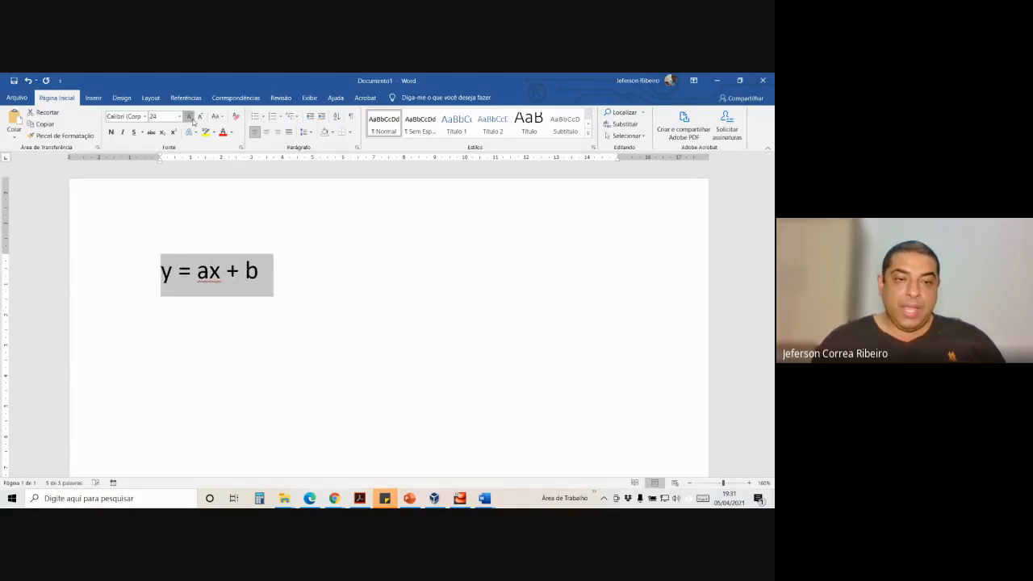
{"action": "left_click", "coordinate": [191, 118]}
{"action": "left_click", "coordinate": [191, 118]}
{"action": "left_click", "coordinate": [191, 118]}
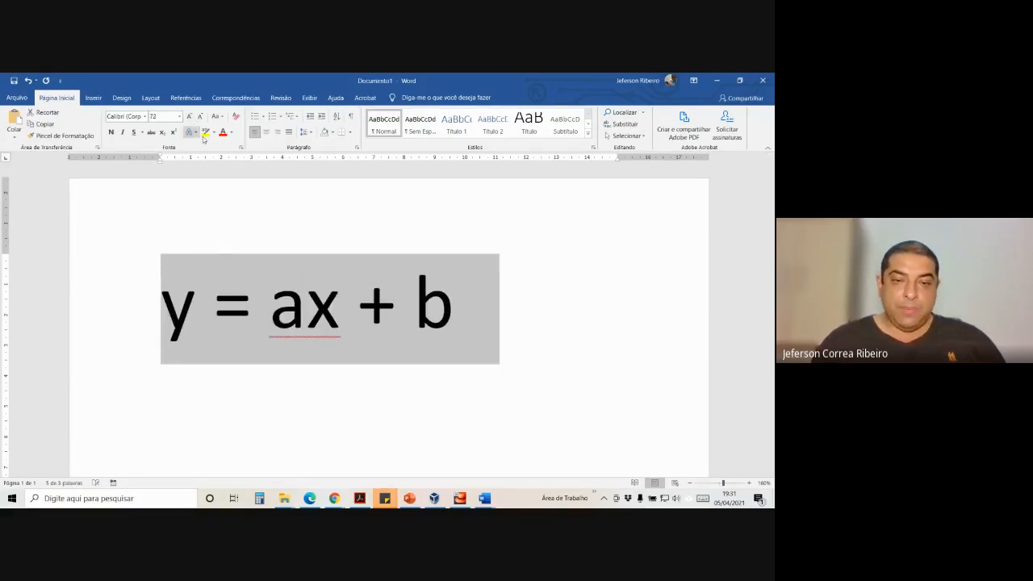
- Begin a second equation below the first one with "y ="
{"action": "left_click", "coordinate": [461, 311]}
{"action": "key", "text": "Return"}
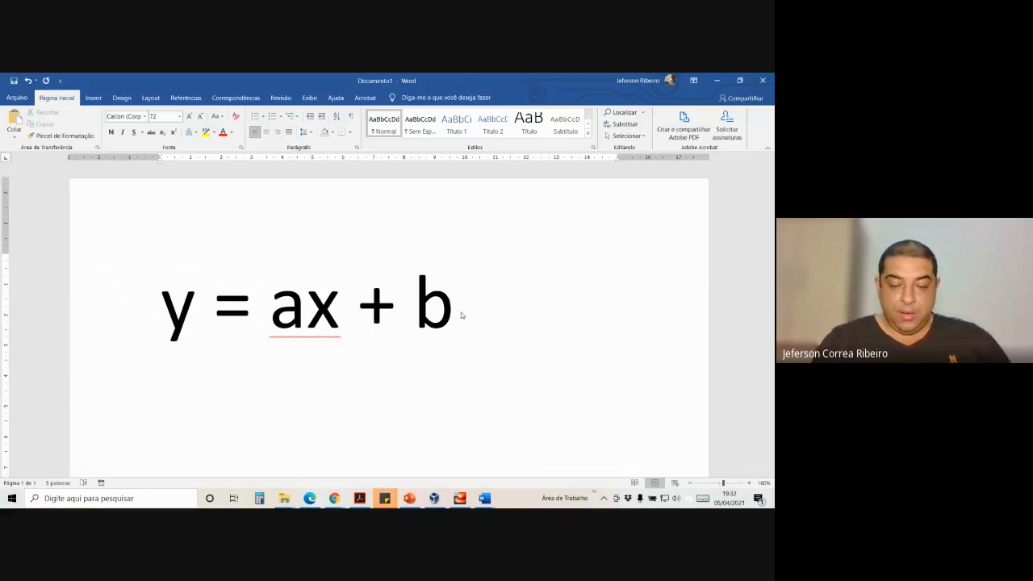
{"action": "type", "text": "y"}
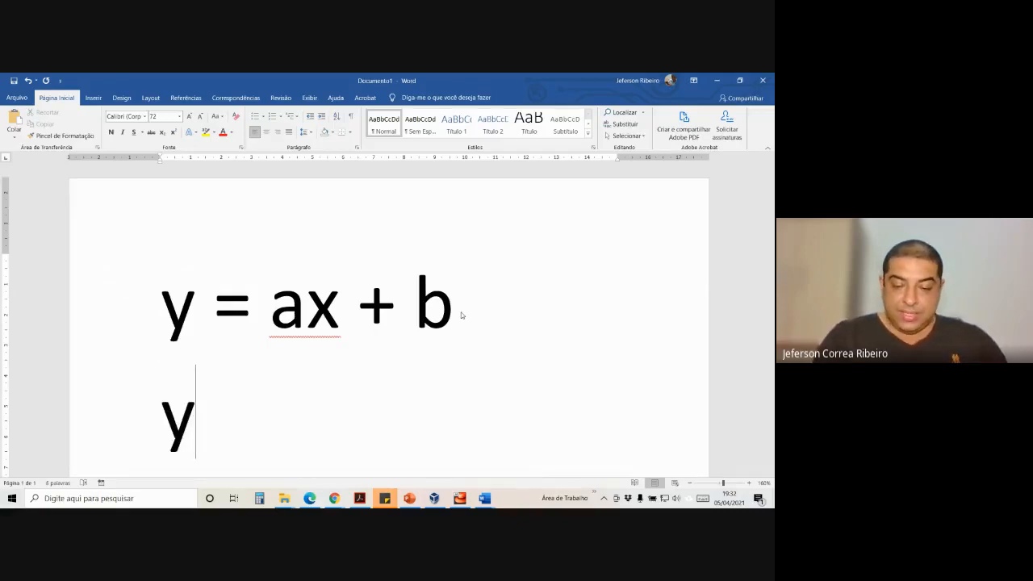
{"action": "type", "text": " ="}
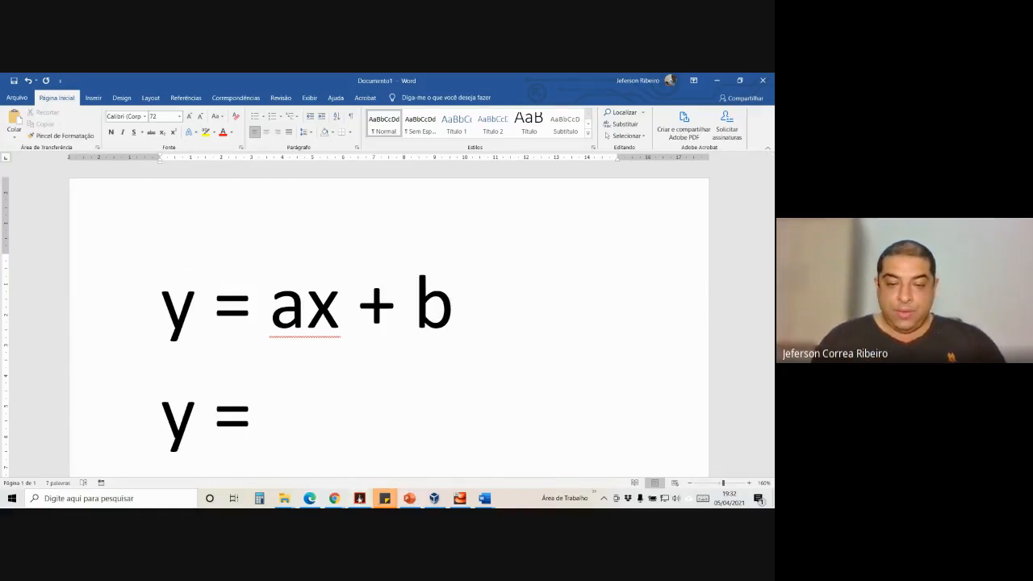
- Copy the racao parameter estimate 0.00731 from SAS Studio and paste it as text only after "y =" in the Word document
{"action": "left_click", "coordinate": [334, 500]}
{"action": "left_click", "coordinate": [292, 449]}
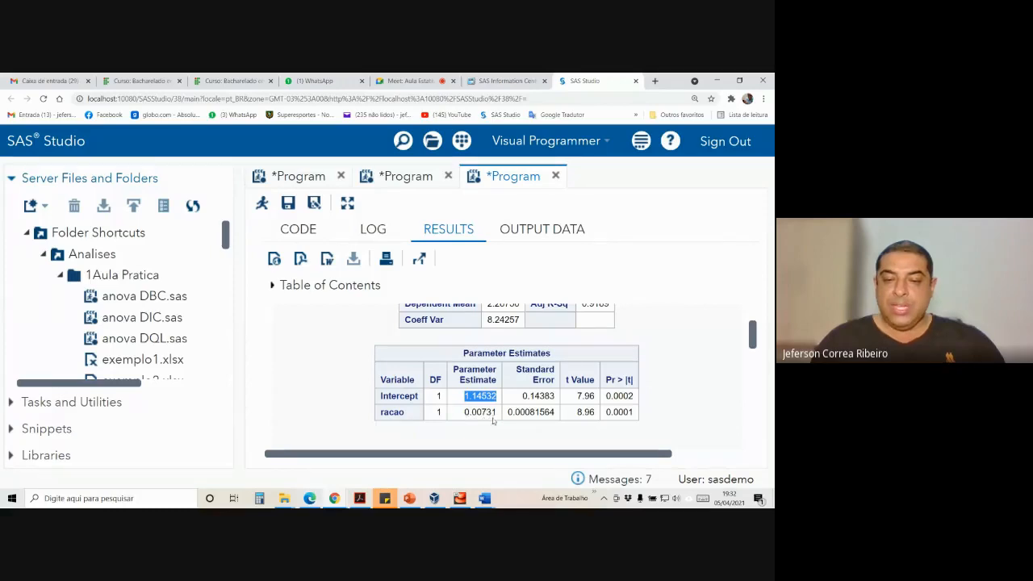
{"action": "left_click_drag", "start_coordinate": [496, 413], "coordinate": [464, 412]}
{"action": "key", "text": "ctrl+c"}
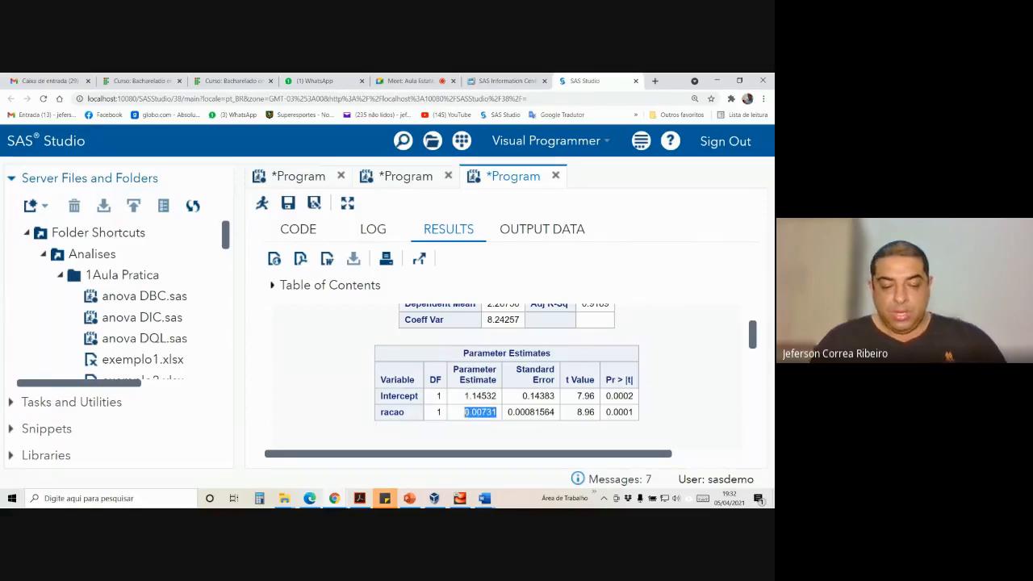
{"action": "left_click", "coordinate": [483, 498]}
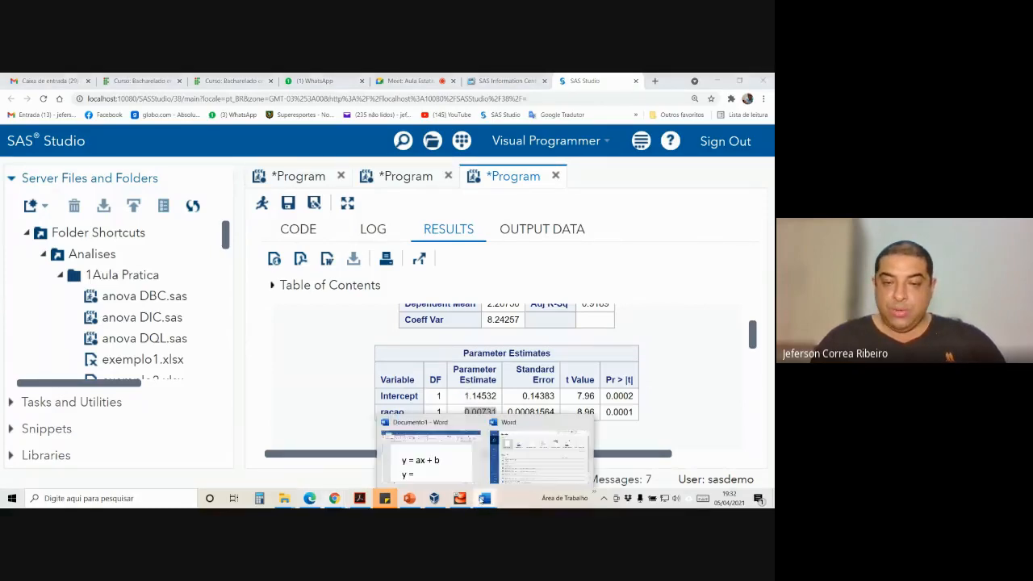
{"action": "left_click", "coordinate": [441, 470]}
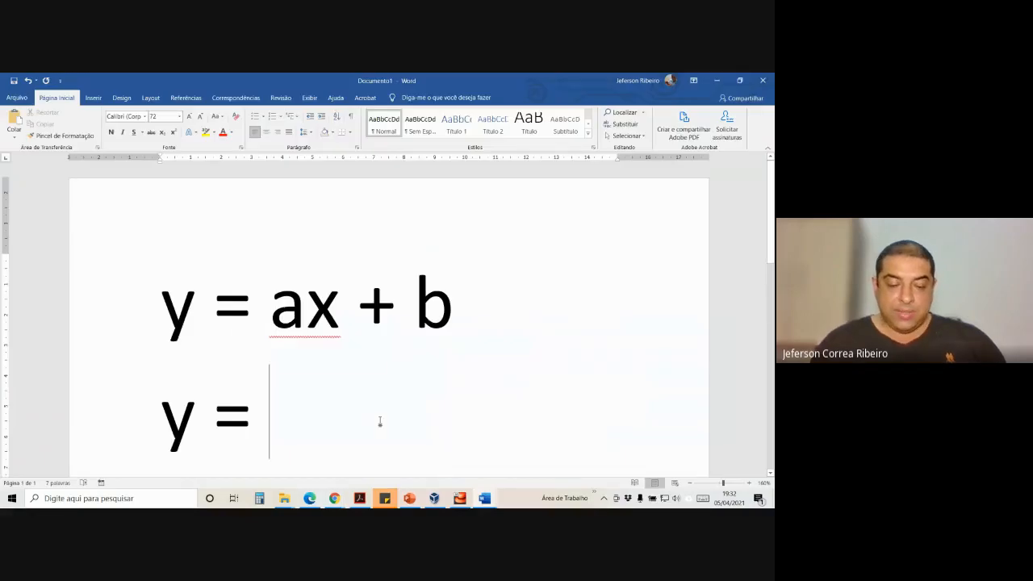
{"action": "key", "text": "ctrl+v"}
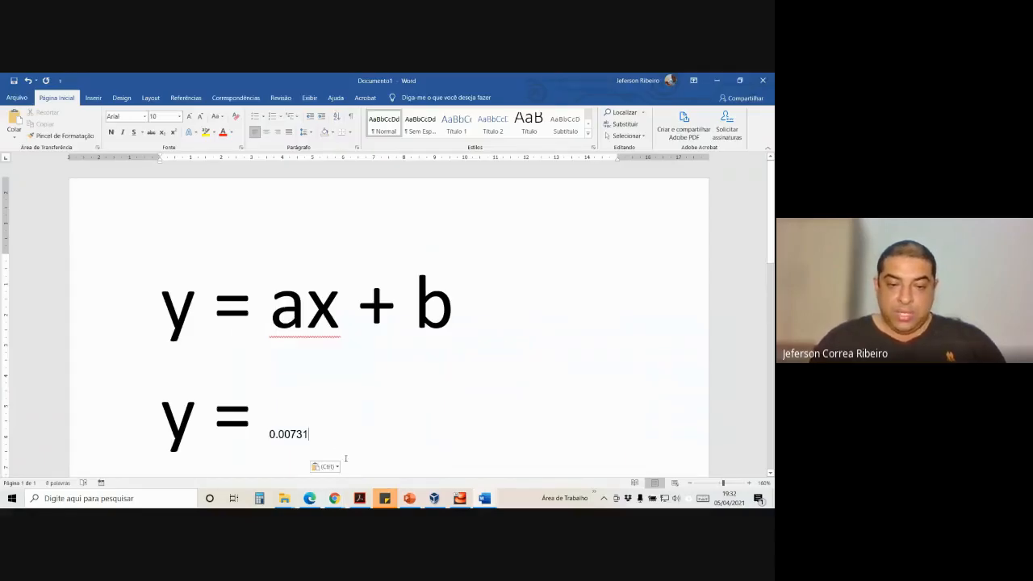
{"action": "left_click", "coordinate": [325, 467]}
{"action": "left_click", "coordinate": [339, 438]}
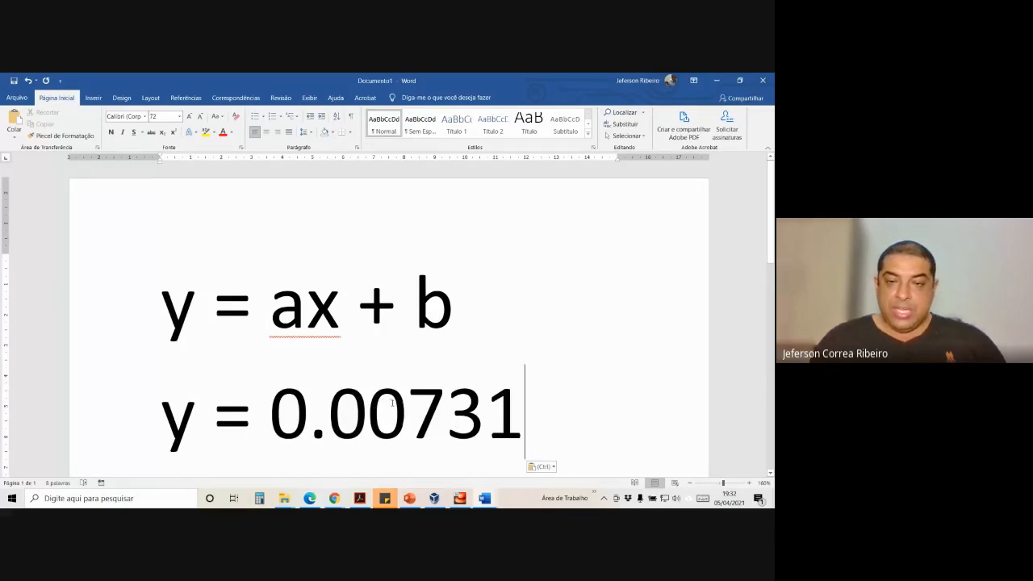
- Reduce both equation lines to a font size of 48 and place the text cursor after the decimal point in 0.00731
{"action": "key", "text": "ctrl"}
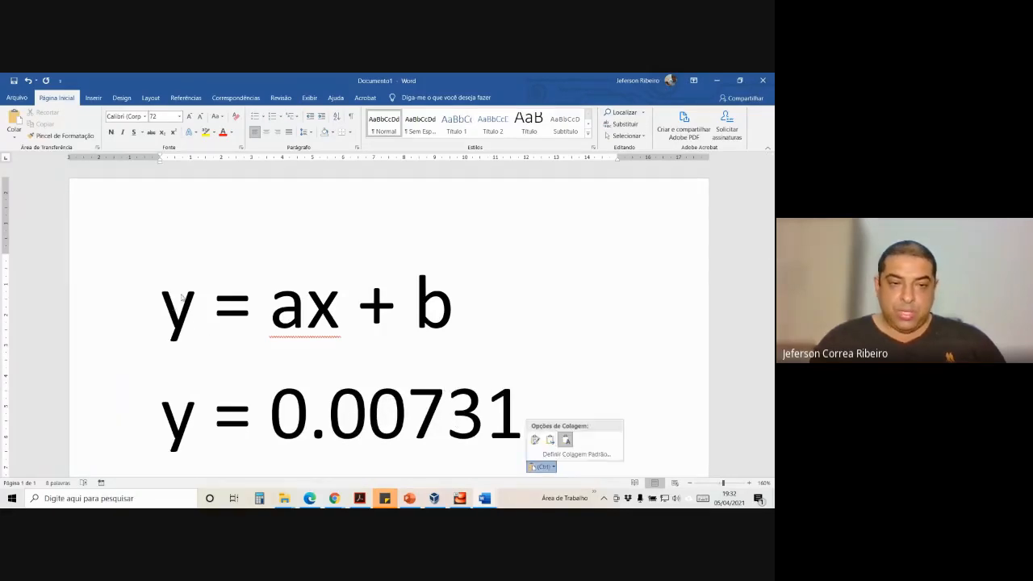
{"action": "left_click_drag", "start_coordinate": [183, 297], "coordinate": [634, 443]}
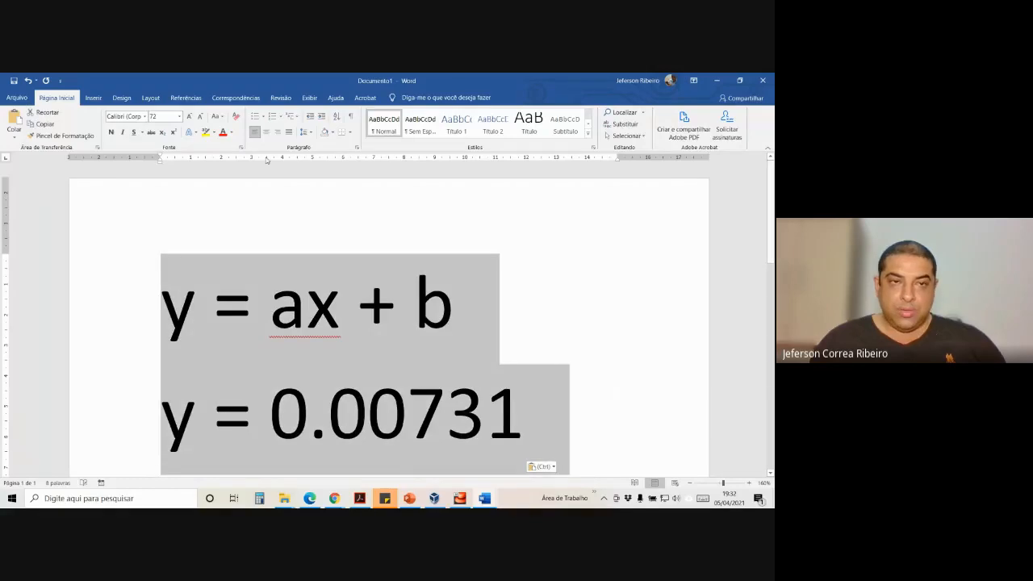
{"action": "left_click", "coordinate": [201, 116]}
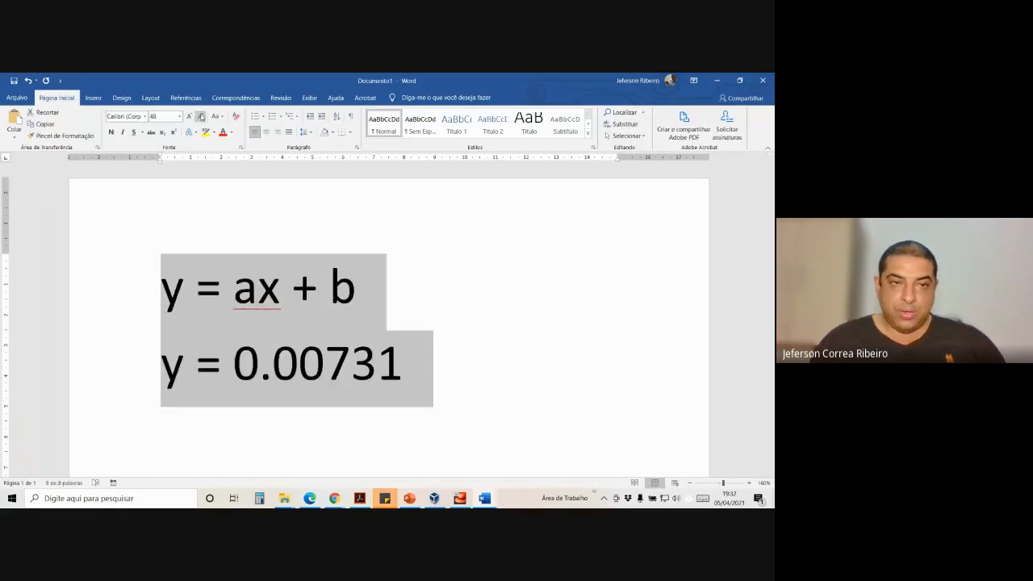
{"action": "left_click", "coordinate": [324, 365]}
{"action": "left_click", "coordinate": [273, 365]}
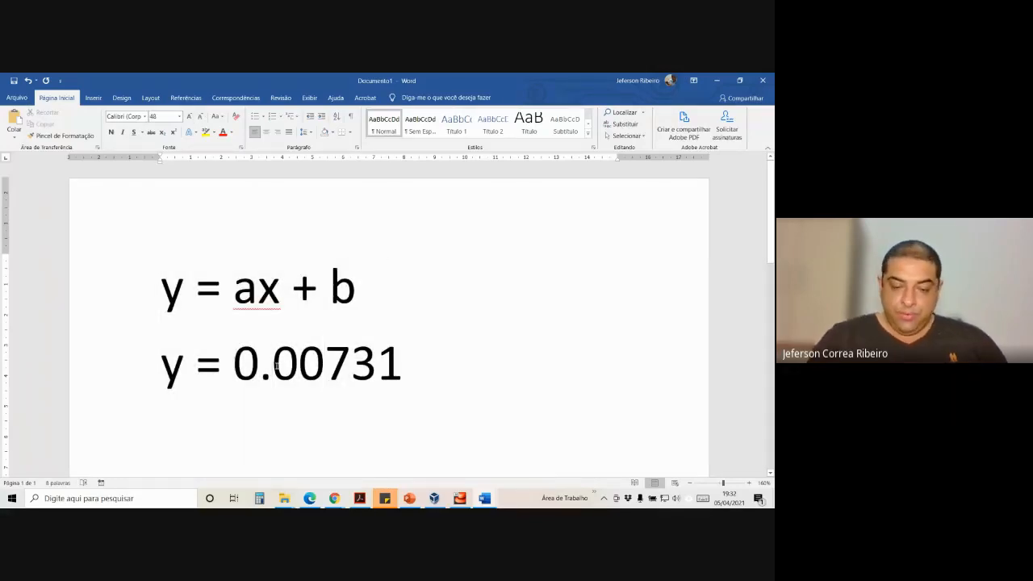
- Replace the decimal point in 0.00731 with a comma and continue the second equation with "x +"
{"action": "key", "text": "BackSpace"}
{"action": "type", "text": ","}
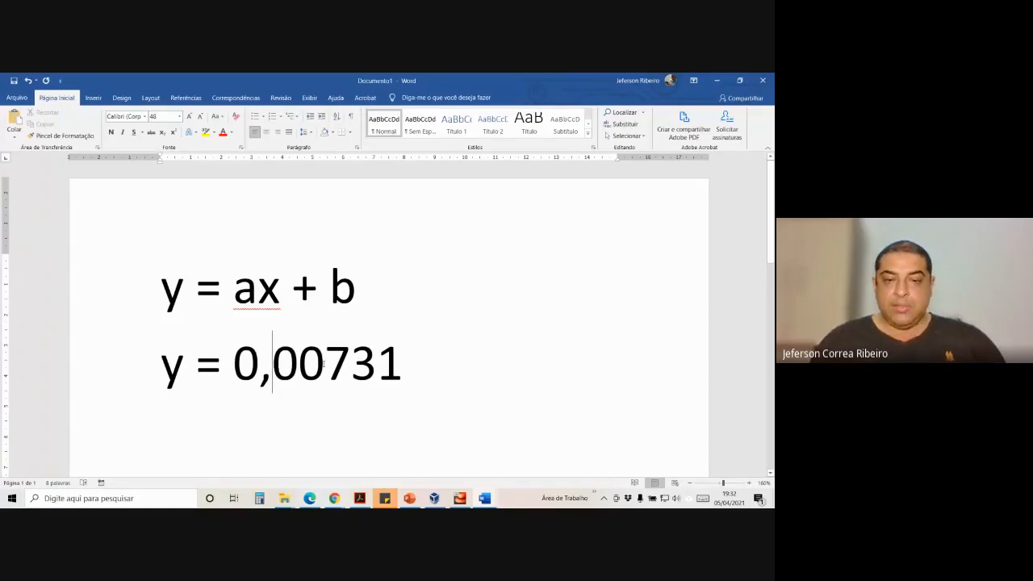
{"action": "left_click", "coordinate": [415, 377]}
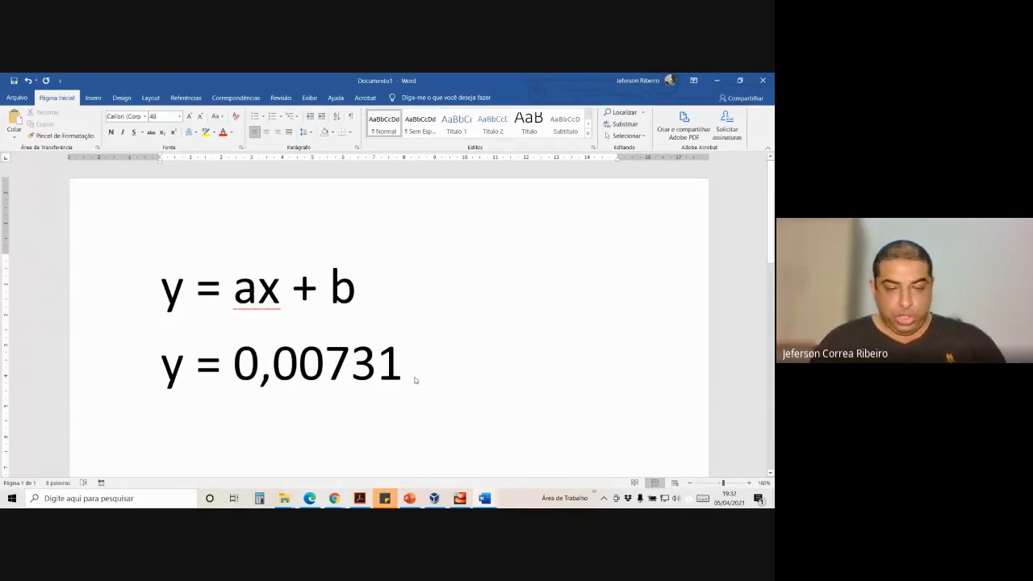
{"action": "type", "text": "x +"}
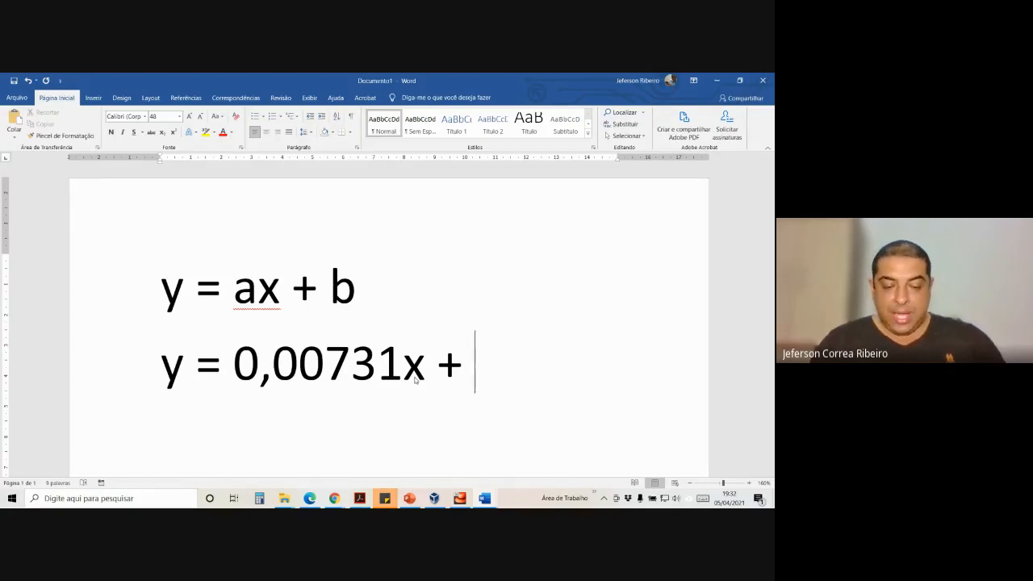
- Paste the intercept estimate 1.14532 from the clipboard history after "x +", keeping text only
{"action": "key", "text": "super+v"}
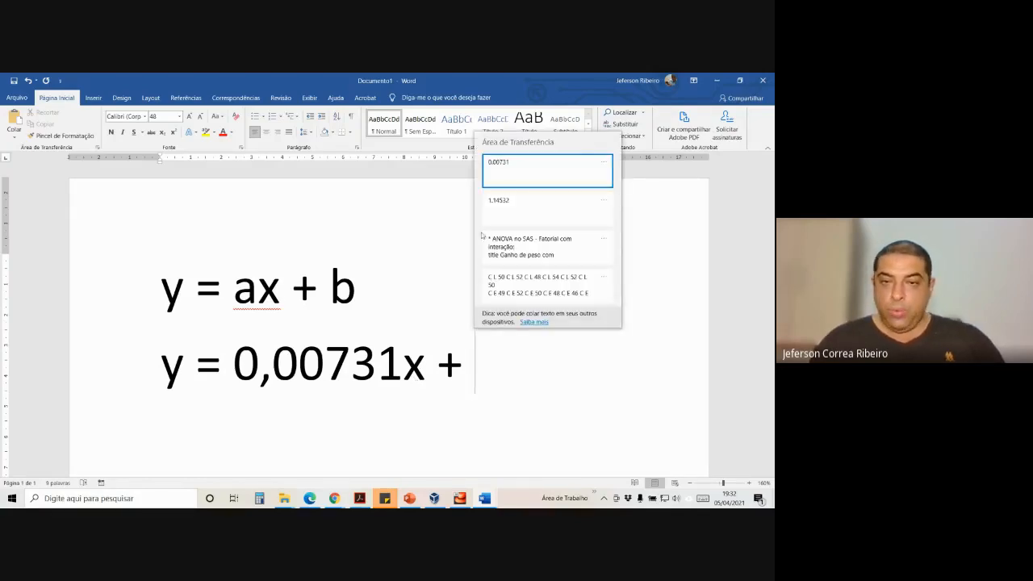
{"action": "left_click", "coordinate": [517, 203]}
{"action": "left_click", "coordinate": [532, 401]}
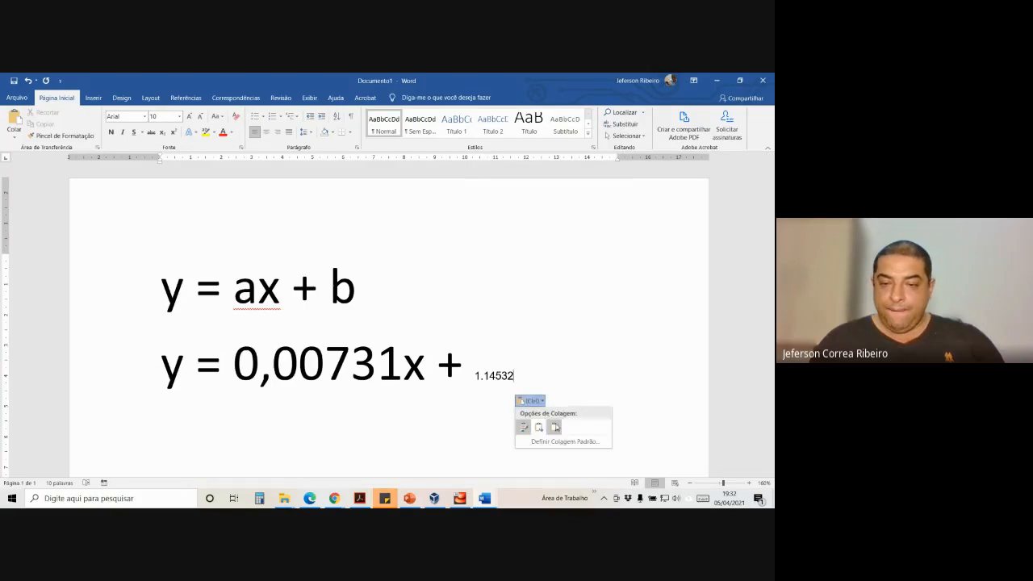
{"action": "left_click", "coordinate": [555, 427]}
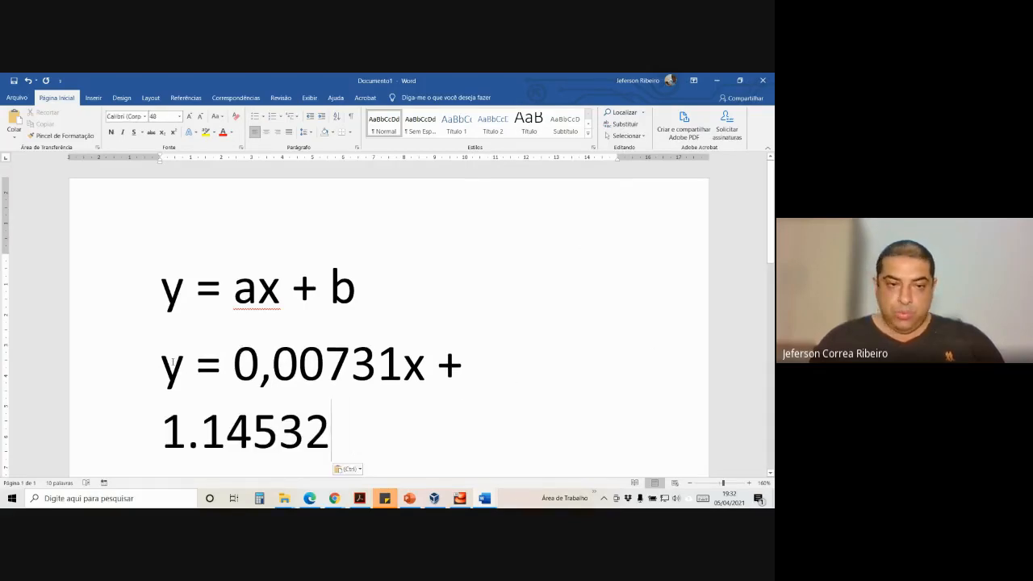
- Reduce the second equation to a font size of 36 and replace the decimal point in 1.14532 with a comma
{"action": "triple_click", "coordinate": [384, 384]}
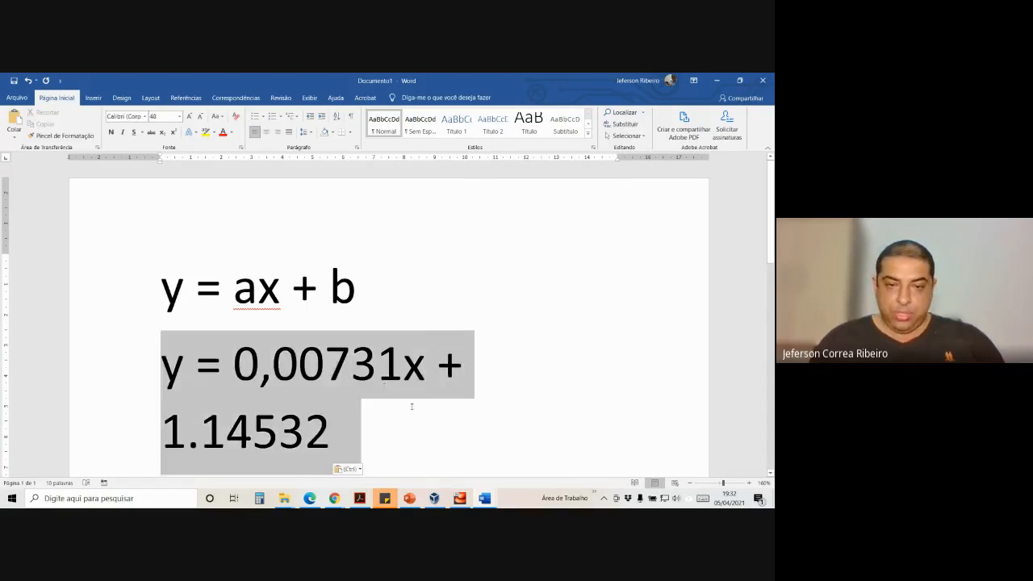
{"action": "left_click", "coordinate": [199, 117]}
{"action": "left_click", "coordinate": [463, 380]}
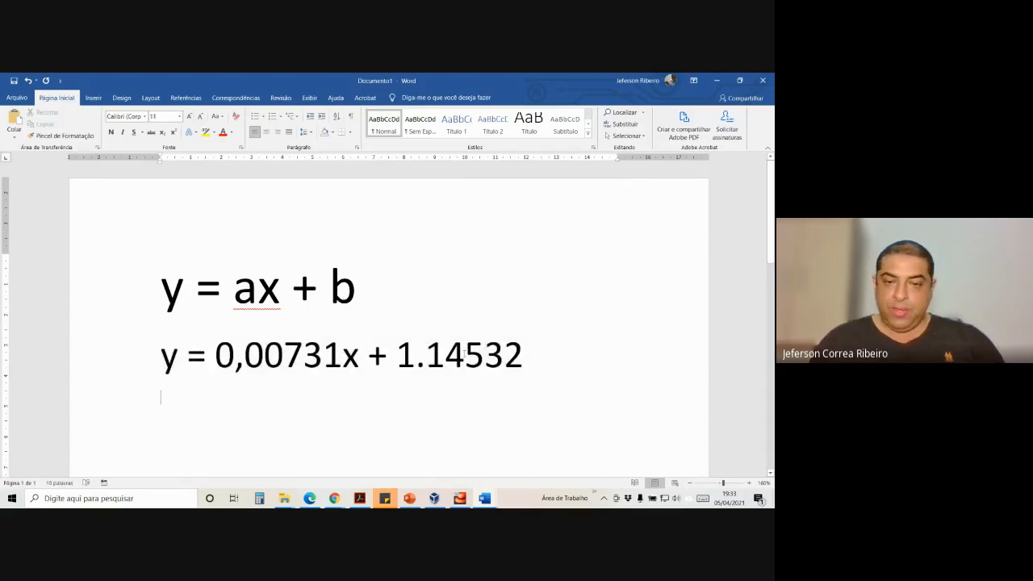
{"action": "left_click", "coordinate": [425, 357]}
{"action": "key", "text": "BackSpace"}
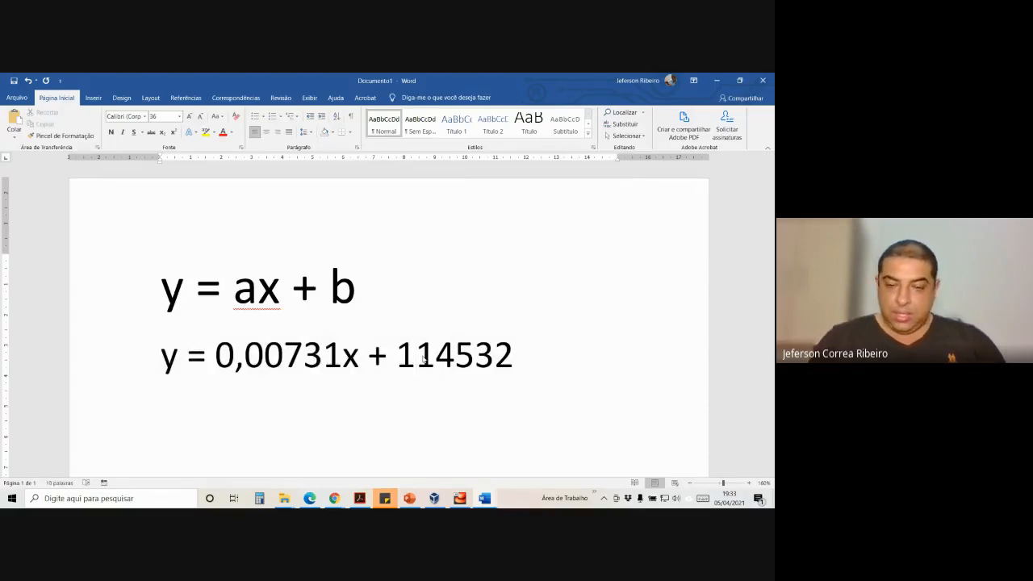
{"action": "type", "text": ","}
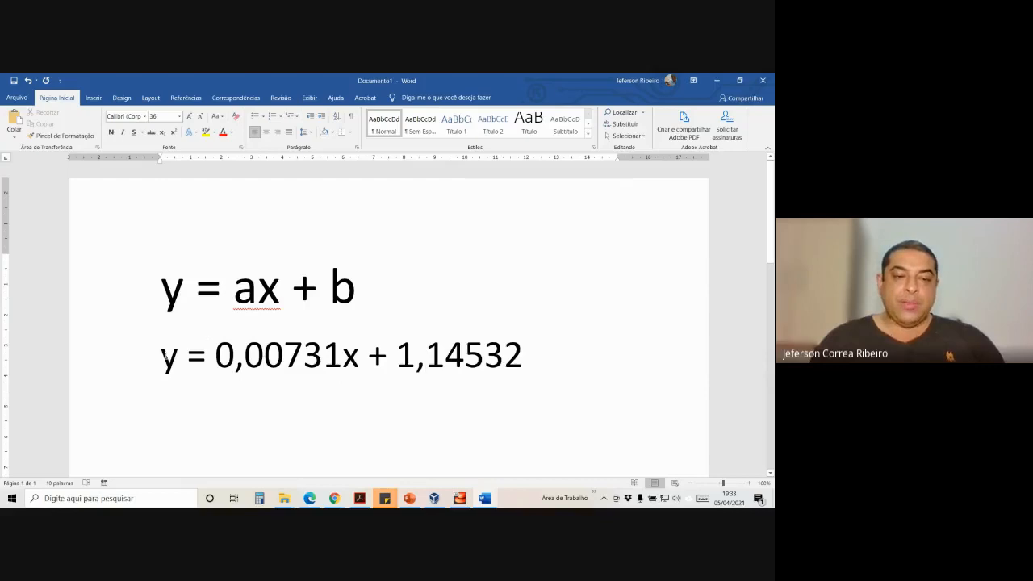
- Examine the fitted equation as a whole, along with its intercept and its x term
{"action": "left_click_drag", "start_coordinate": [165, 357], "coordinate": [534, 358]}
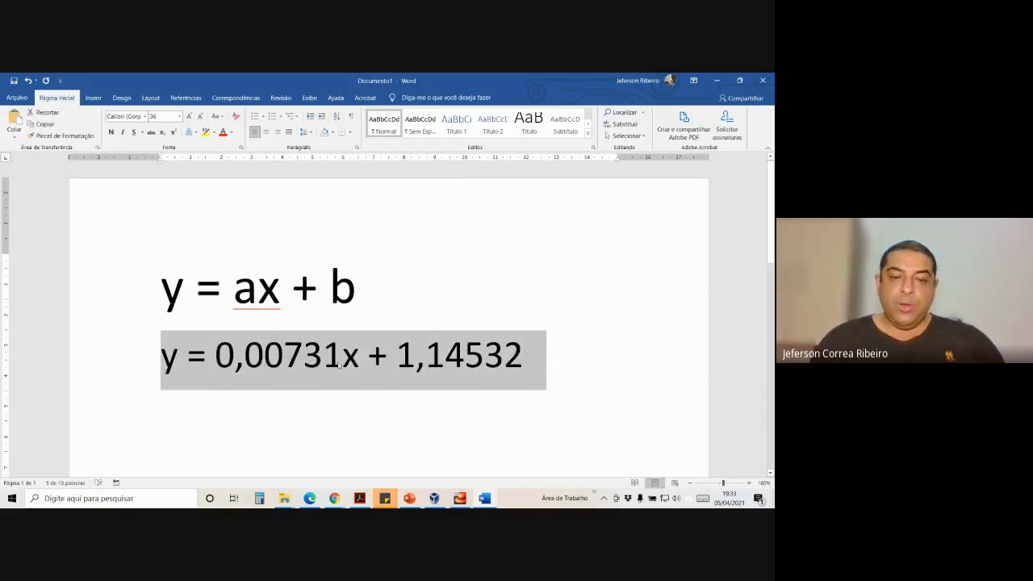
{"action": "left_click", "coordinate": [403, 357]}
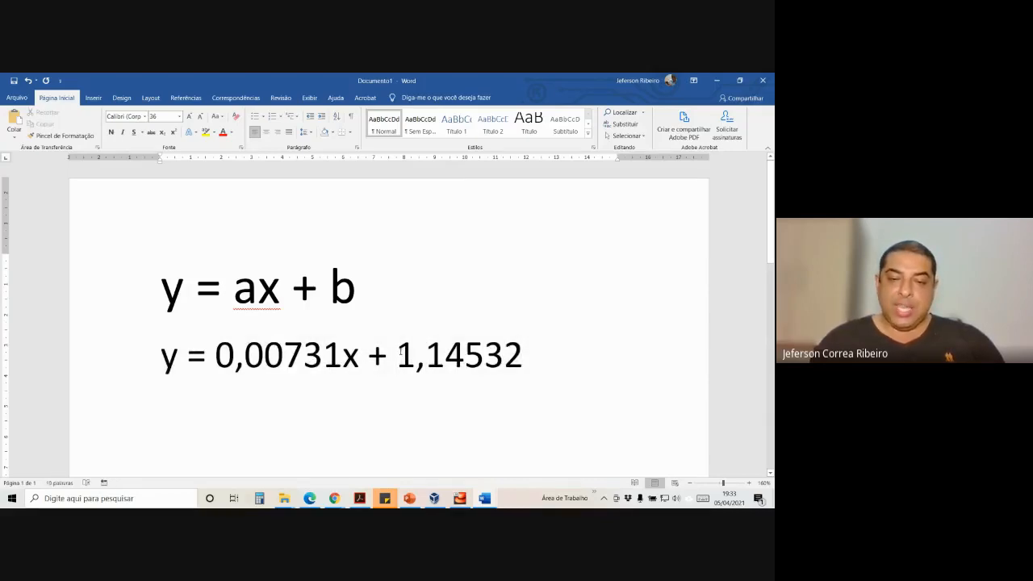
{"action": "left_click_drag", "start_coordinate": [396, 357], "coordinate": [523, 359]}
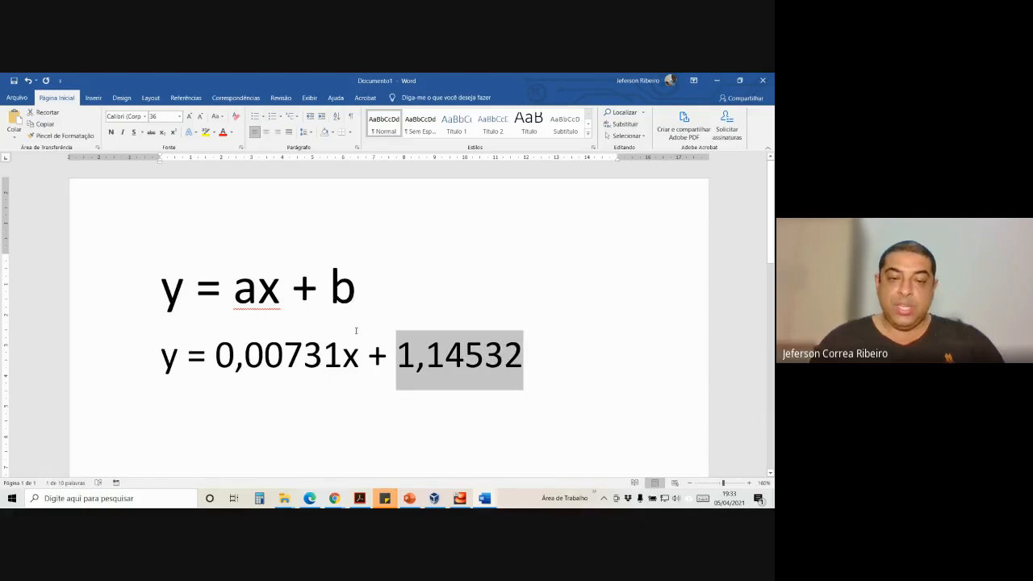
{"action": "left_click_drag", "start_coordinate": [358, 349], "coordinate": [307, 347]}
{"action": "double_click", "coordinate": [254, 343]}
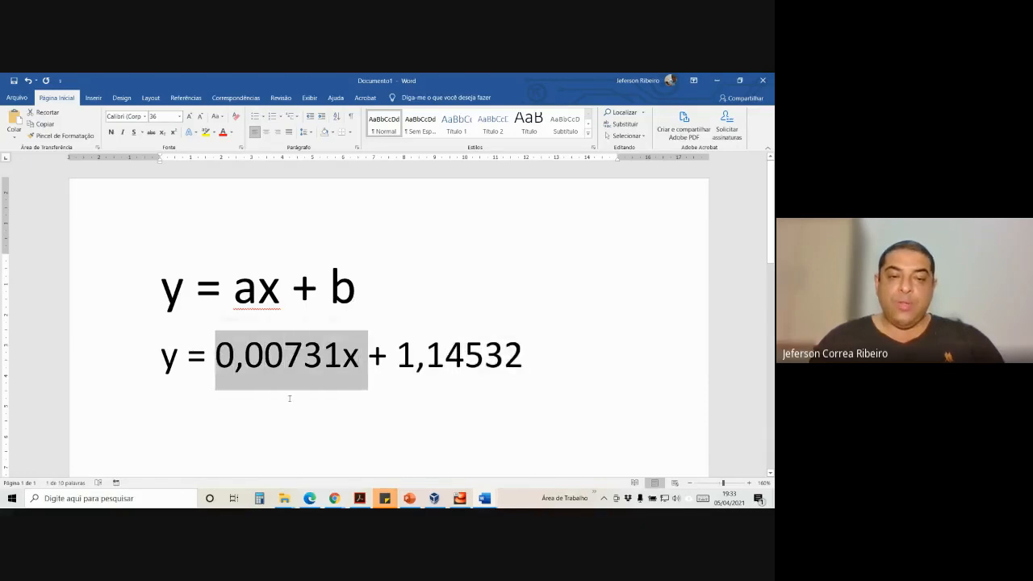
{"action": "left_click", "coordinate": [338, 399]}
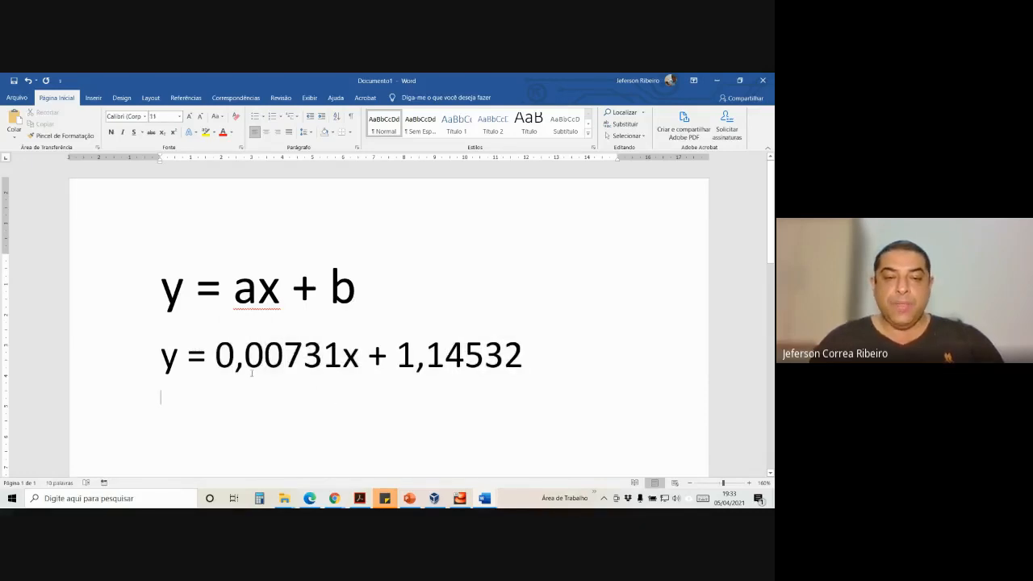
{"action": "left_click_drag", "start_coordinate": [164, 355], "coordinate": [513, 349]}
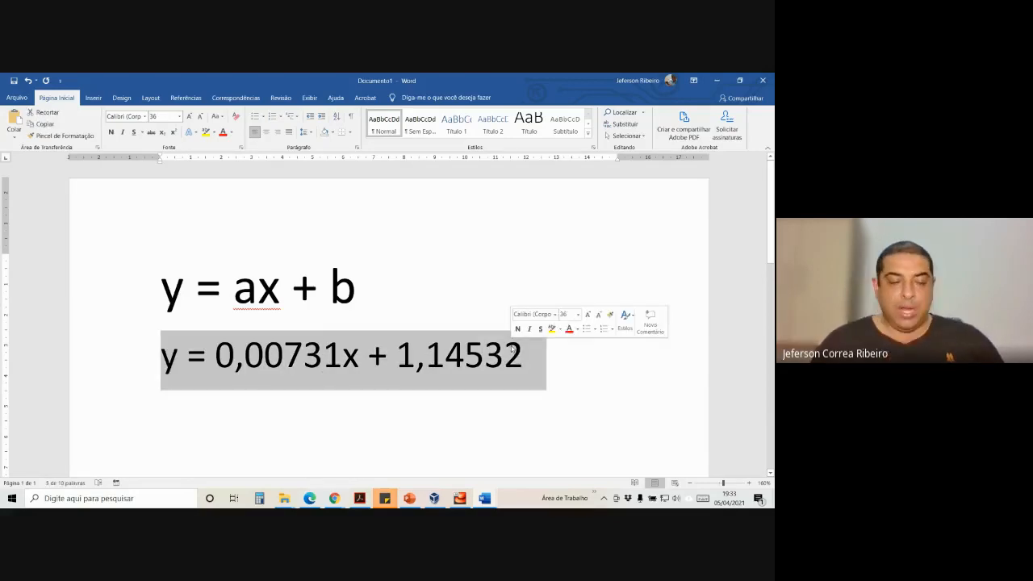
- Review the exercise questions in PowerPoint and examine the R-Square value in the SAS Studio regression results
{"action": "left_click", "coordinate": [334, 499]}
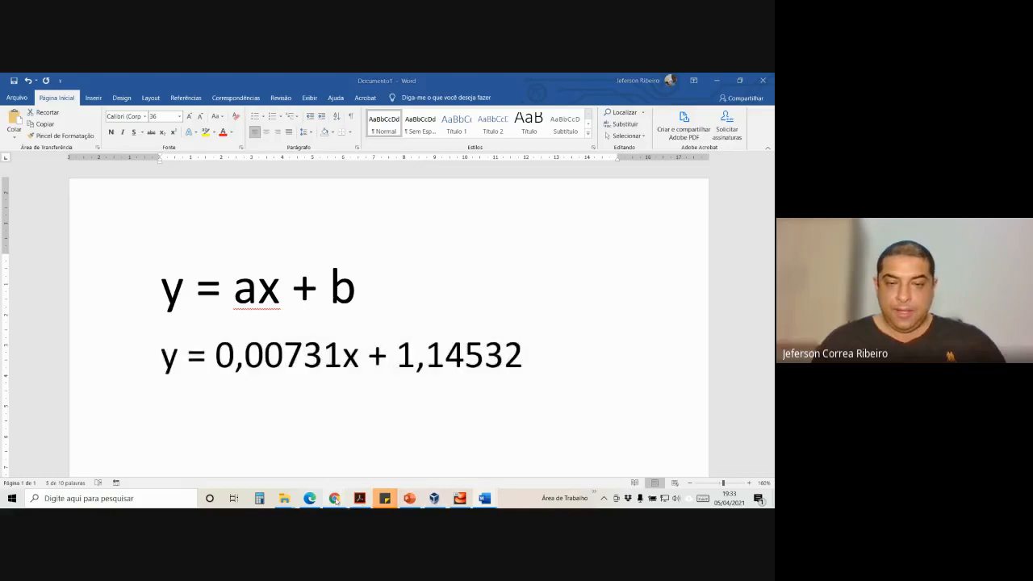
{"action": "left_click", "coordinate": [279, 451]}
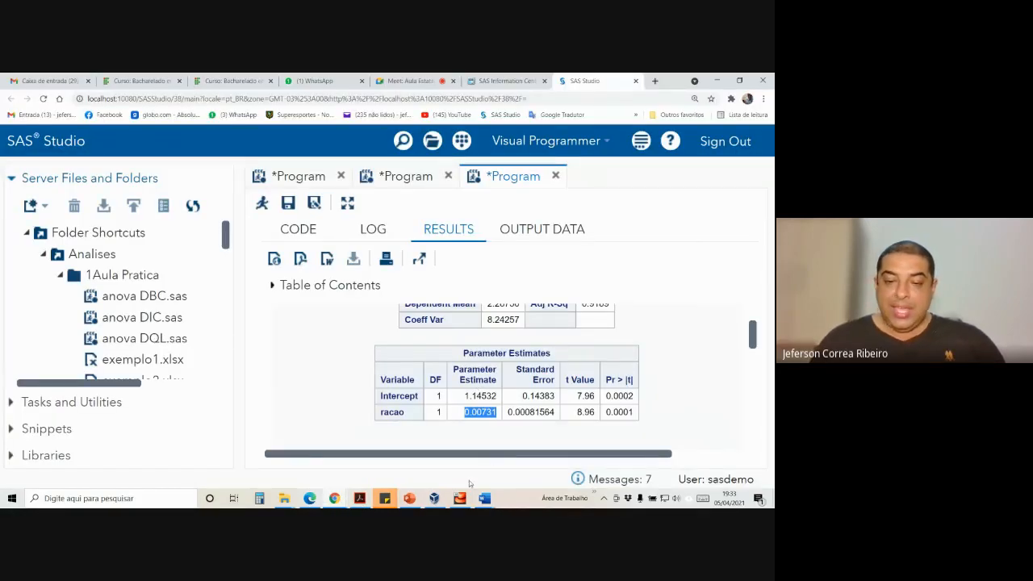
{"action": "left_click", "coordinate": [410, 496]}
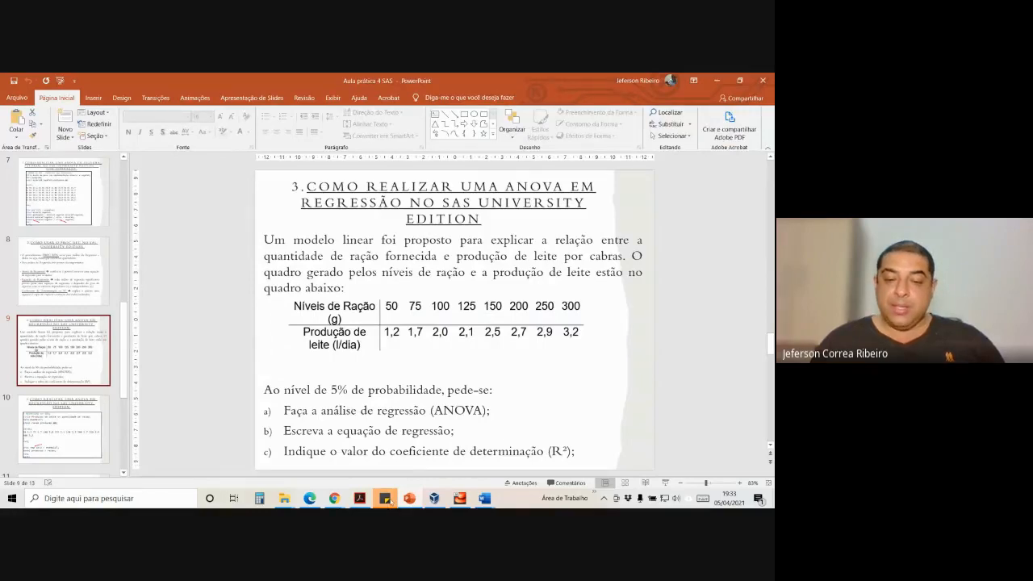
{"action": "left_click", "coordinate": [334, 499]}
{"action": "scroll", "coordinate": [560, 374], "scroll_direction": "up", "scroll_amount": 1}
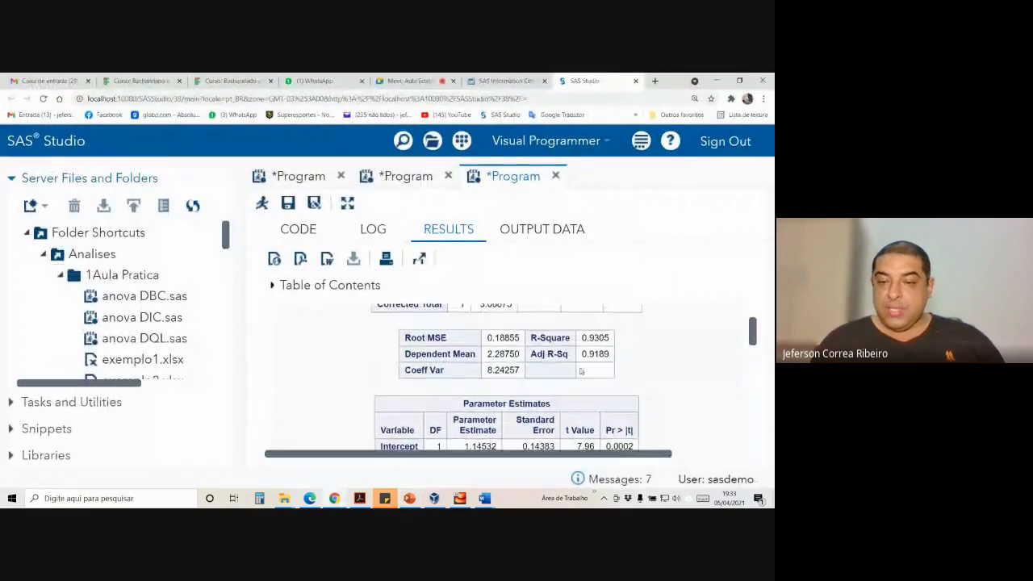
{"action": "left_click_drag", "start_coordinate": [530, 338], "coordinate": [610, 341]}
{"action": "left_click", "coordinate": [612, 343]}
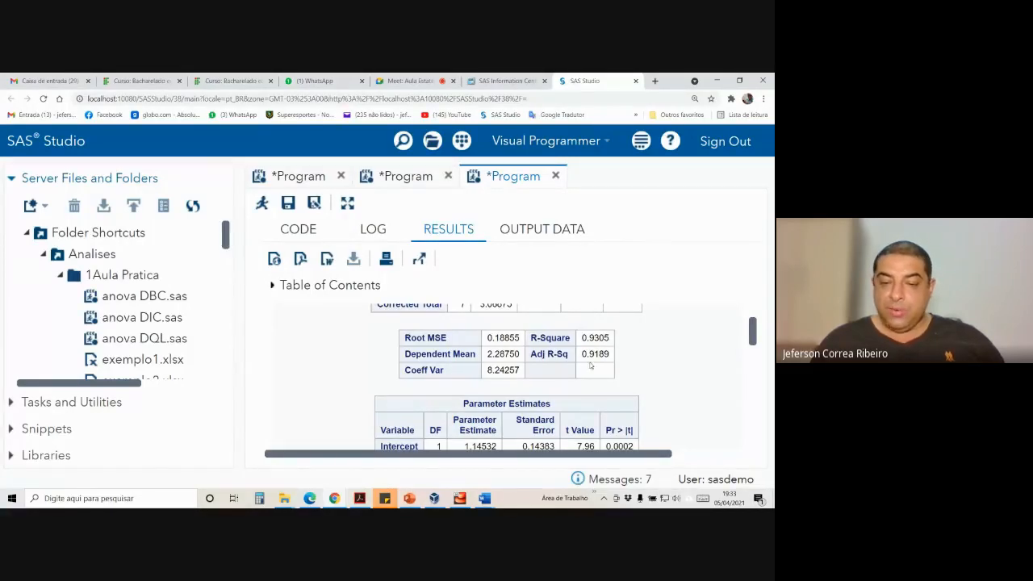
- Switch to the Word document and start a new line below the fitted equation with "93,"
{"action": "mouse_move", "coordinate": [484, 498]}
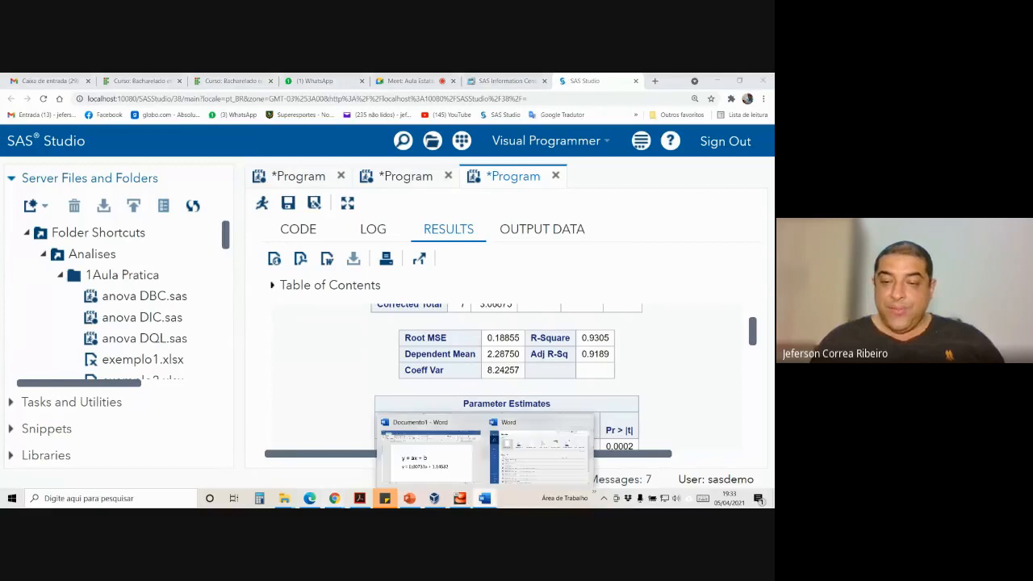
{"action": "left_click", "coordinate": [427, 477]}
{"action": "left_click", "coordinate": [549, 364]}
{"action": "key", "text": "Return"}
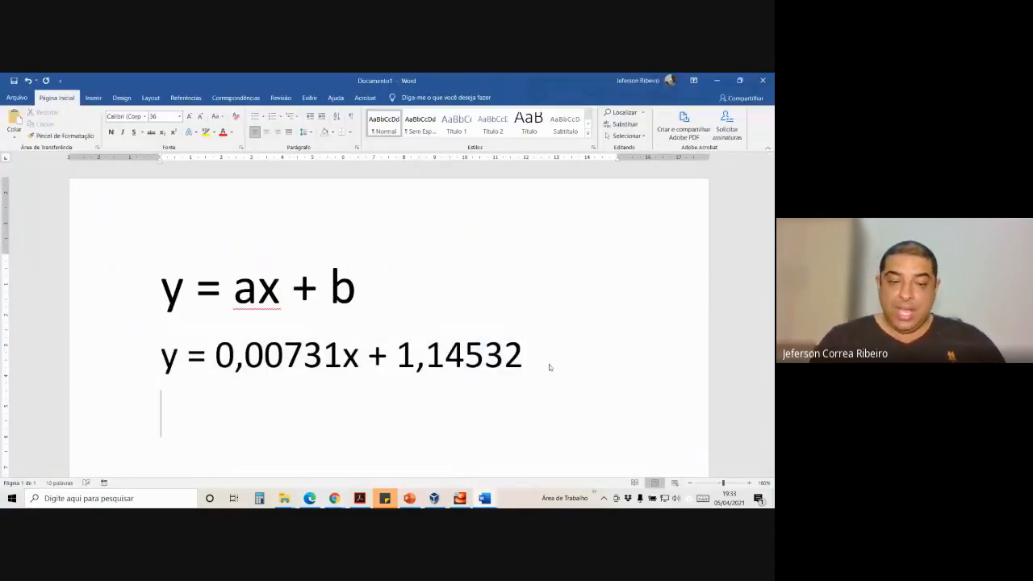
{"action": "type", "text": "93,"}
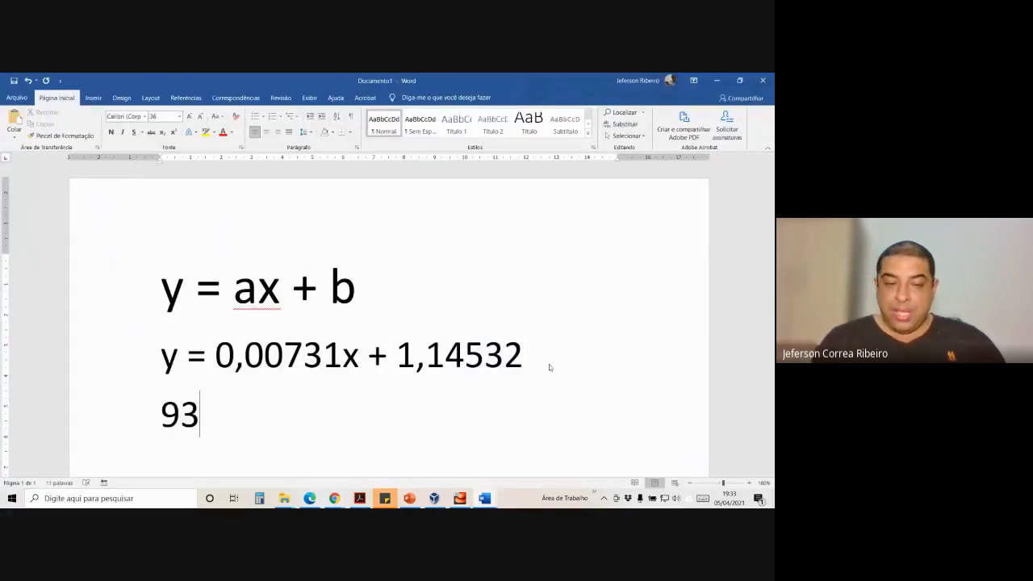
- Recheck the R-Square value in SAS Studio and the exercise questions in PowerPoint, and return to the Word document
{"action": "left_click", "coordinate": [334, 498]}
{"action": "left_click", "coordinate": [293, 471]}
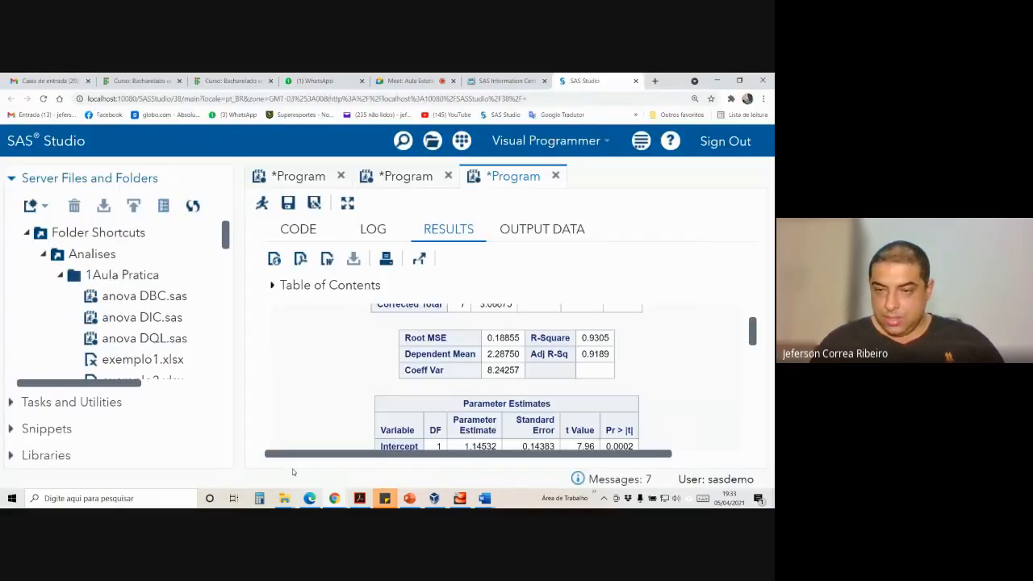
{"action": "left_click", "coordinate": [409, 498]}
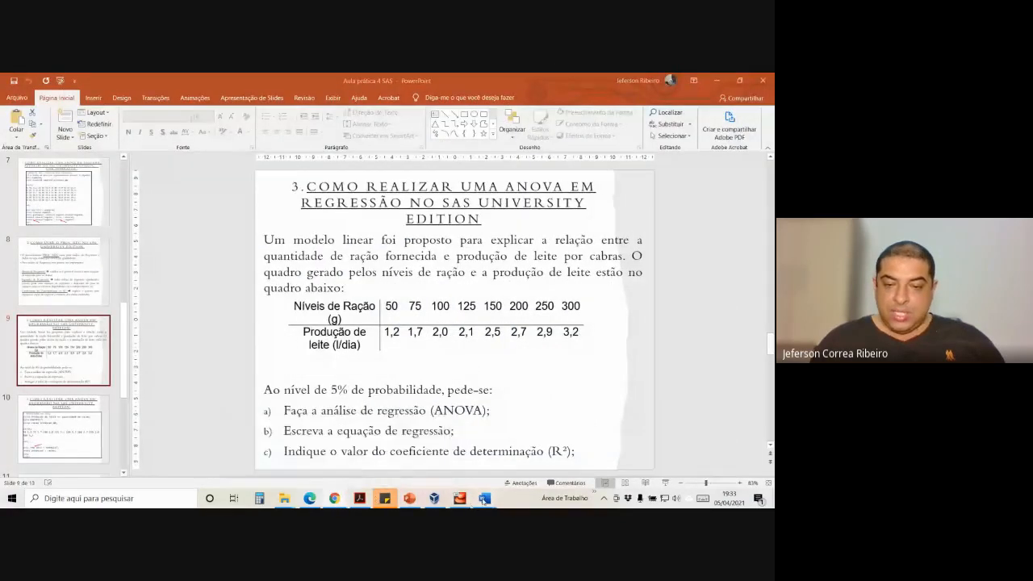
{"action": "mouse_move", "coordinate": [484, 498]}
{"action": "left_click", "coordinate": [458, 467]}
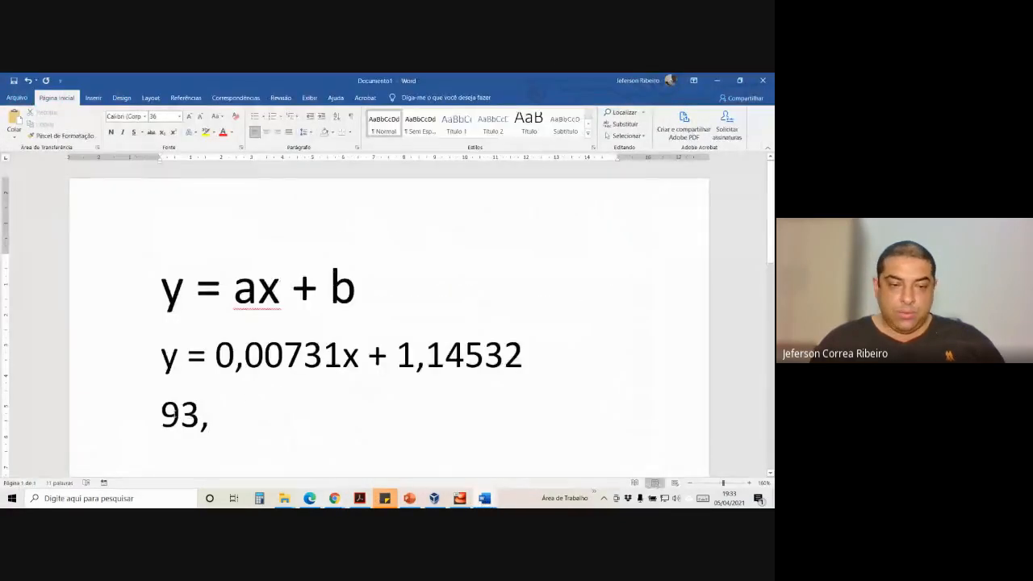
- Rewrite the line below the fitted equation as "0,9305 ou 93,05%"
{"action": "left_click", "coordinate": [163, 413]}
{"action": "type", "text": "0,"}
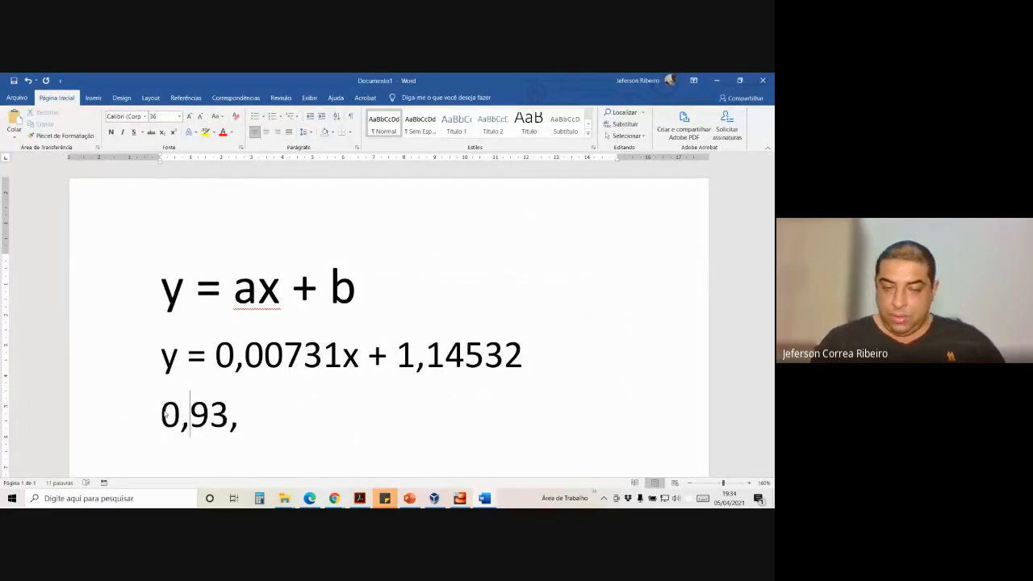
{"action": "key", "text": "Right"}
{"action": "key", "text": "Right"}
{"action": "key", "text": "Right"}
{"action": "key", "text": "BackSpace"}
{"action": "type", "text": "05"}
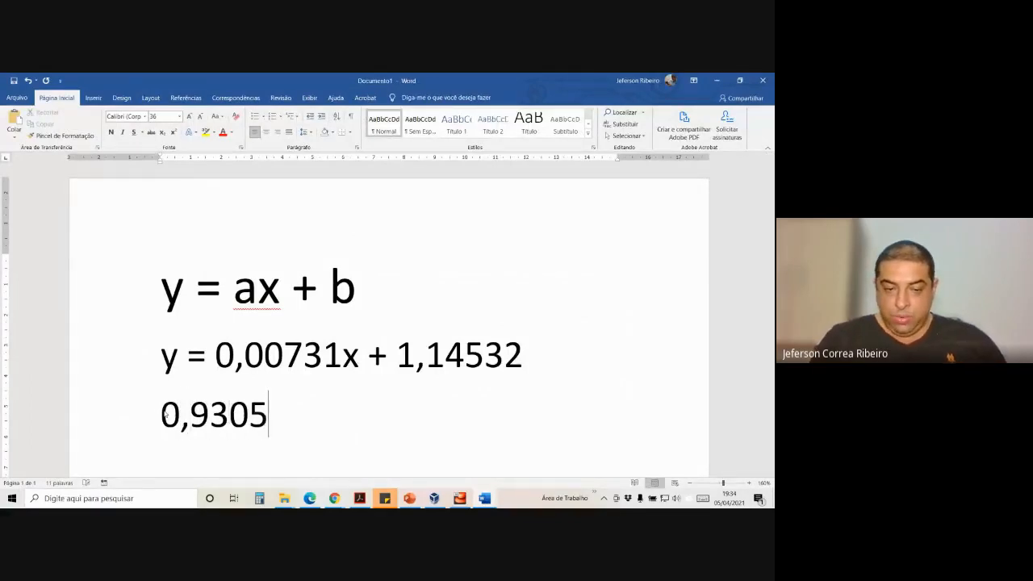
{"action": "type", "text": " ou 9"}
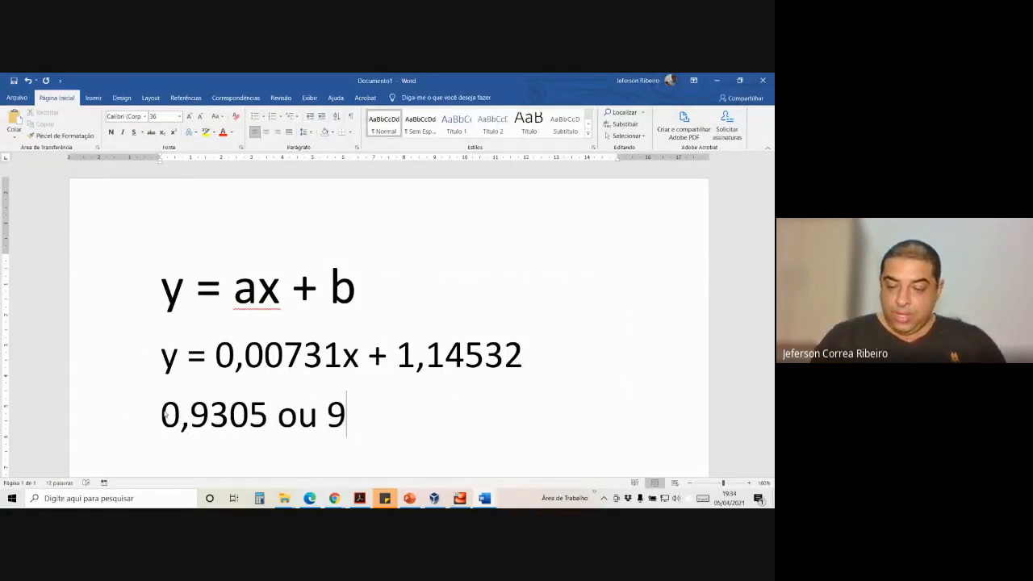
{"action": "type", "text": "3,05%"}
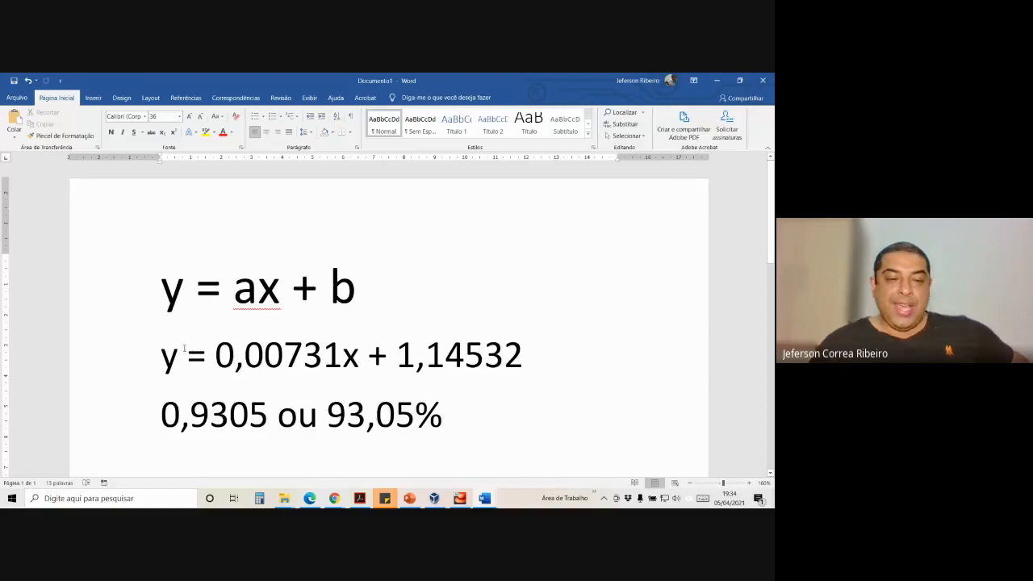
- Examine the fitted equation and the percentage form of the coefficient of determination in the whole document
{"action": "left_click_drag", "start_coordinate": [162, 355], "coordinate": [542, 359]}
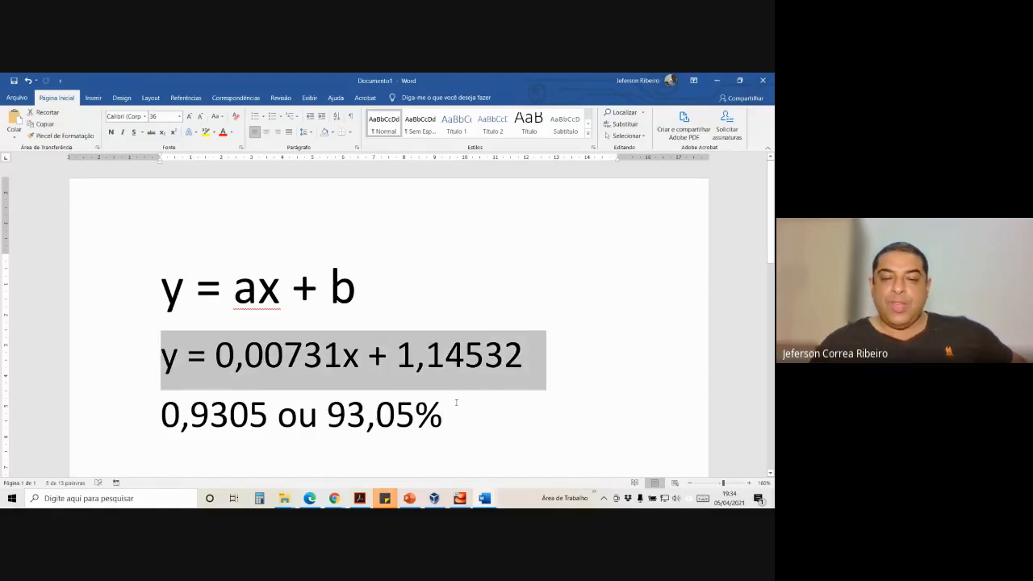
{"action": "left_click_drag", "start_coordinate": [456, 402], "coordinate": [333, 413]}
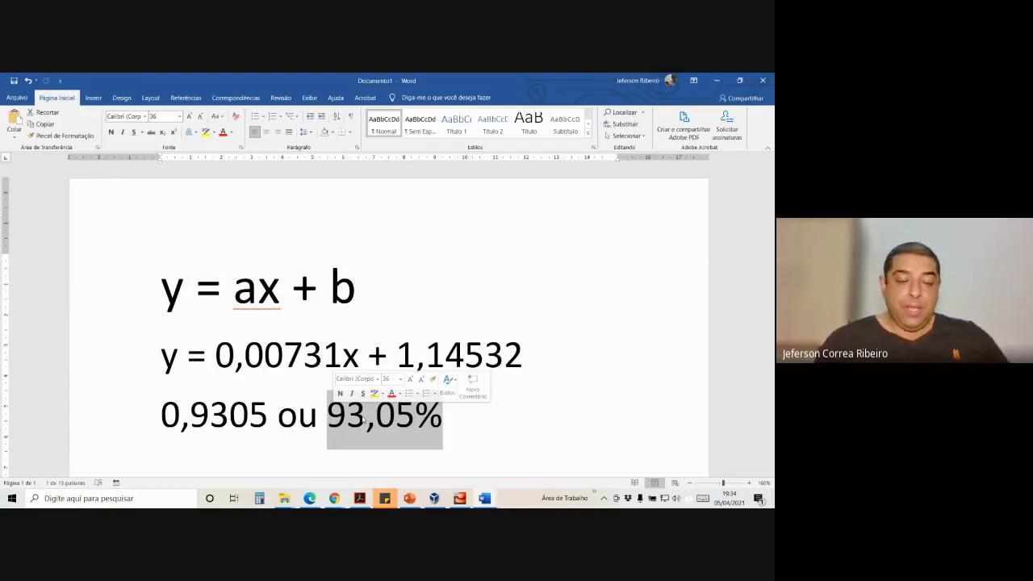
{"action": "scroll", "coordinate": [307, 368], "scroll_direction": "down", "scroll_amount": 8}
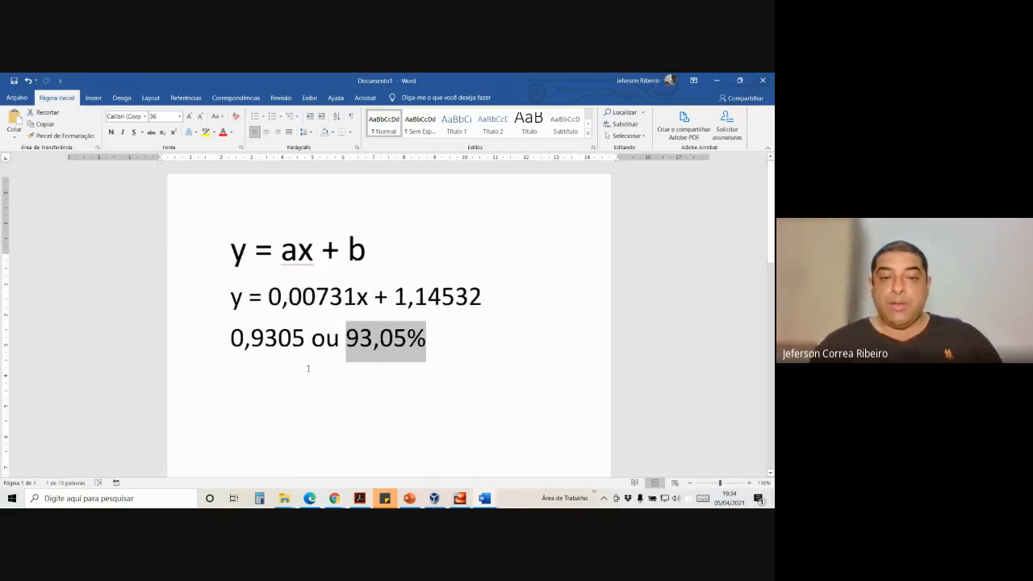
{"action": "scroll", "coordinate": [307, 368], "scroll_direction": "down", "scroll_amount": 2}
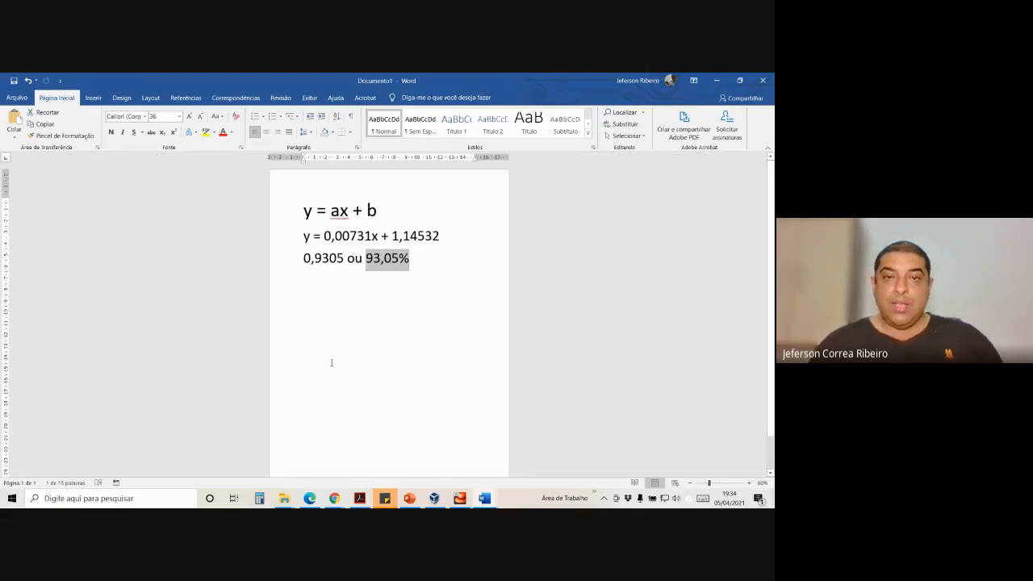
- Label the coefficient of determination by adding "R² =" before 0,9305 in the line below the fitted equation
{"action": "scroll", "coordinate": [346, 360], "scroll_direction": "up", "scroll_amount": 2}
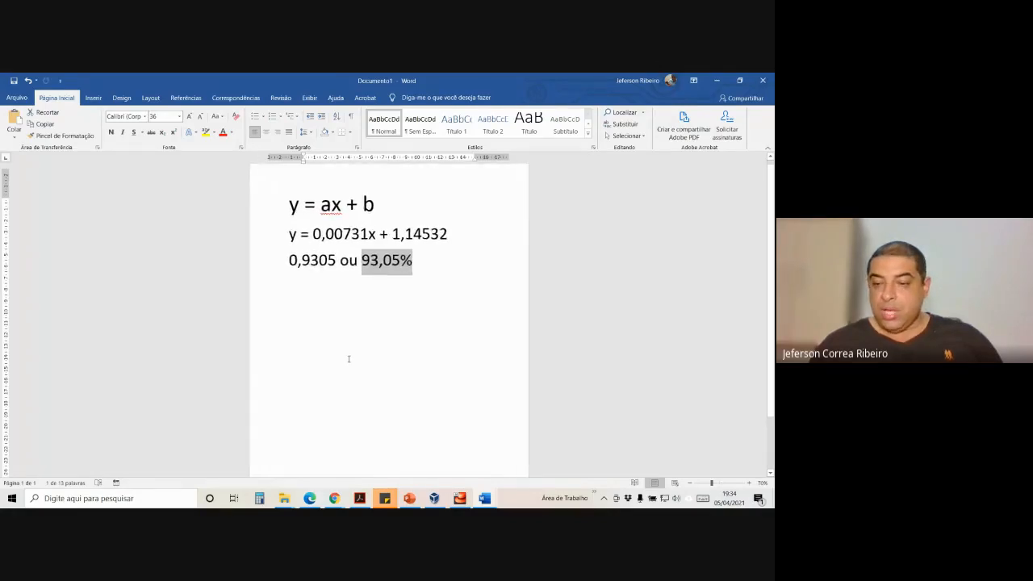
{"action": "scroll", "coordinate": [349, 359], "scroll_direction": "up", "scroll_amount": 2}
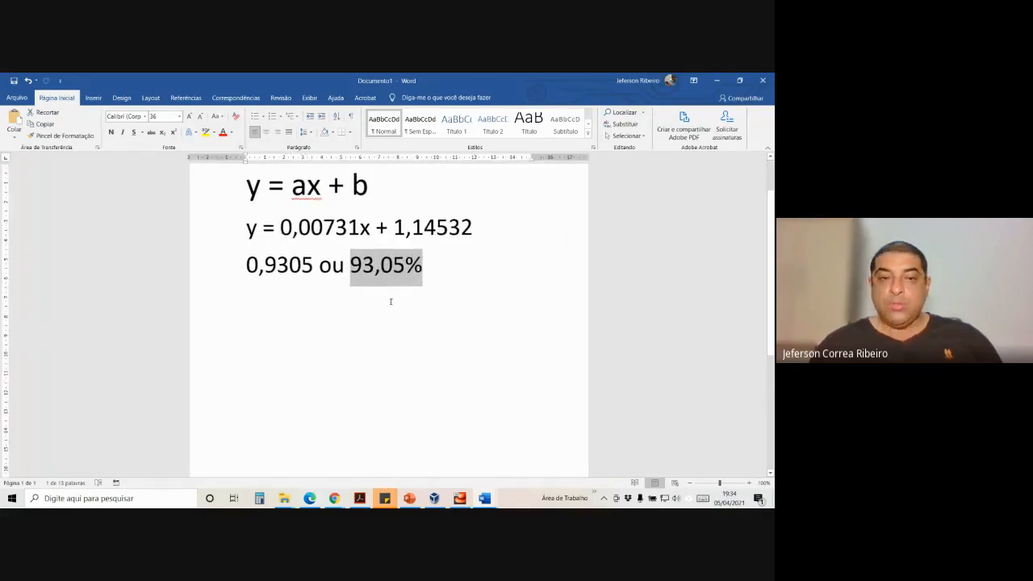
{"action": "scroll", "coordinate": [390, 301], "scroll_direction": "up", "scroll_amount": 2}
{"action": "left_click", "coordinate": [454, 320]}
{"action": "left_click_drag", "start_coordinate": [455, 321], "coordinate": [239, 244]}
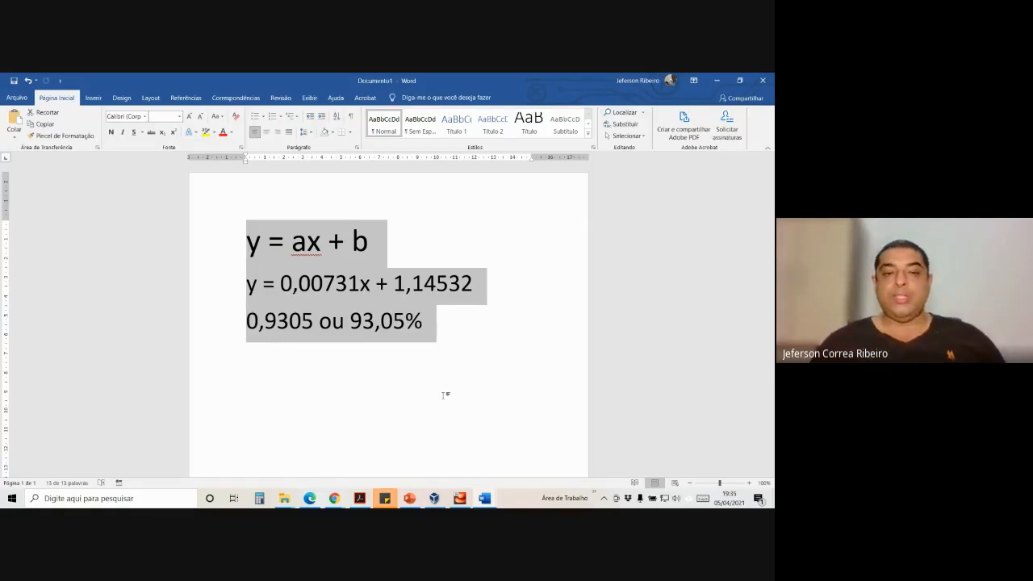
{"action": "left_click", "coordinate": [257, 317]}
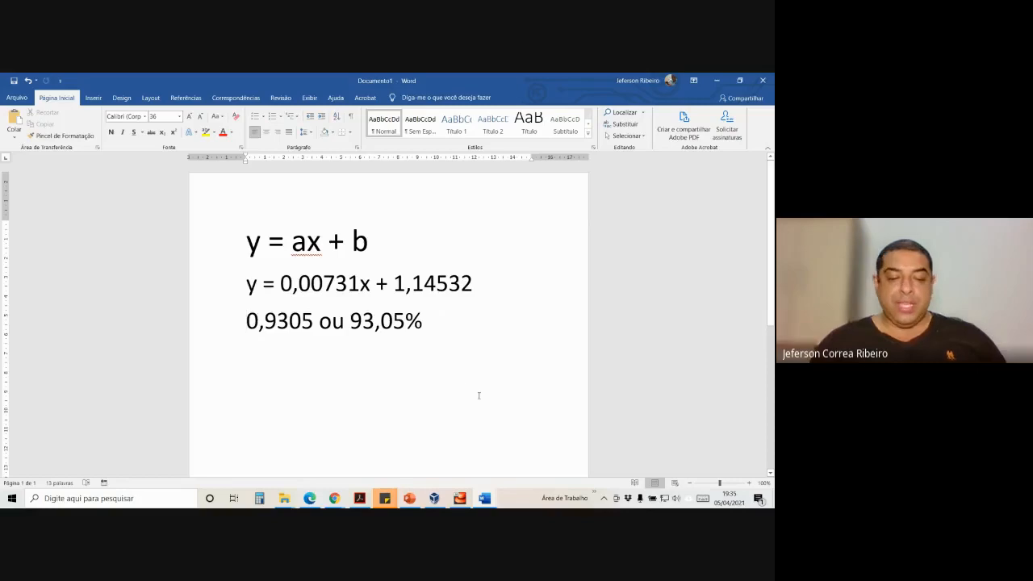
{"action": "type", "text": "R²"}
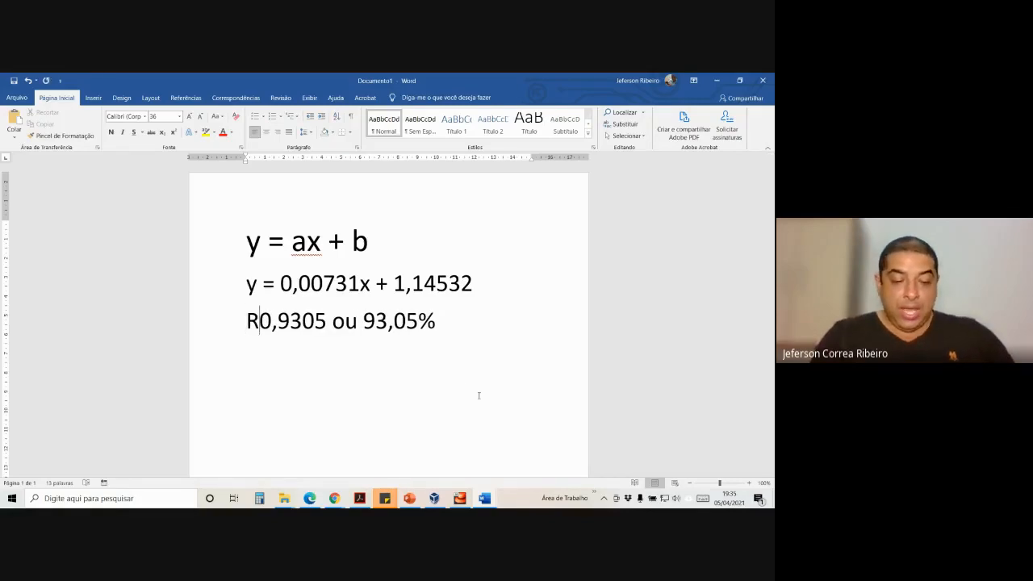
{"action": "type", "text": " ="}
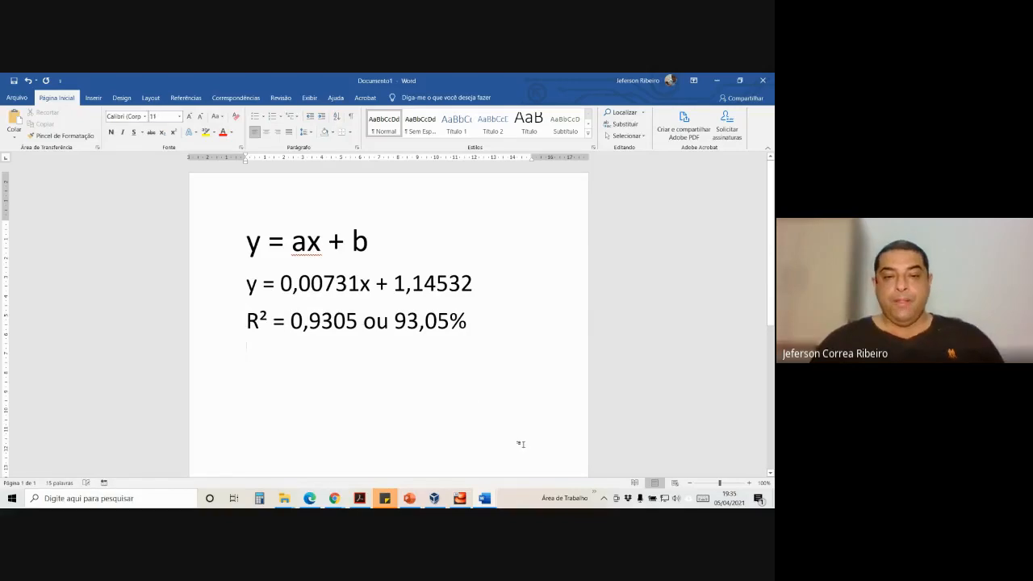
{"action": "left_click_drag", "start_coordinate": [483, 341], "coordinate": [215, 242]}
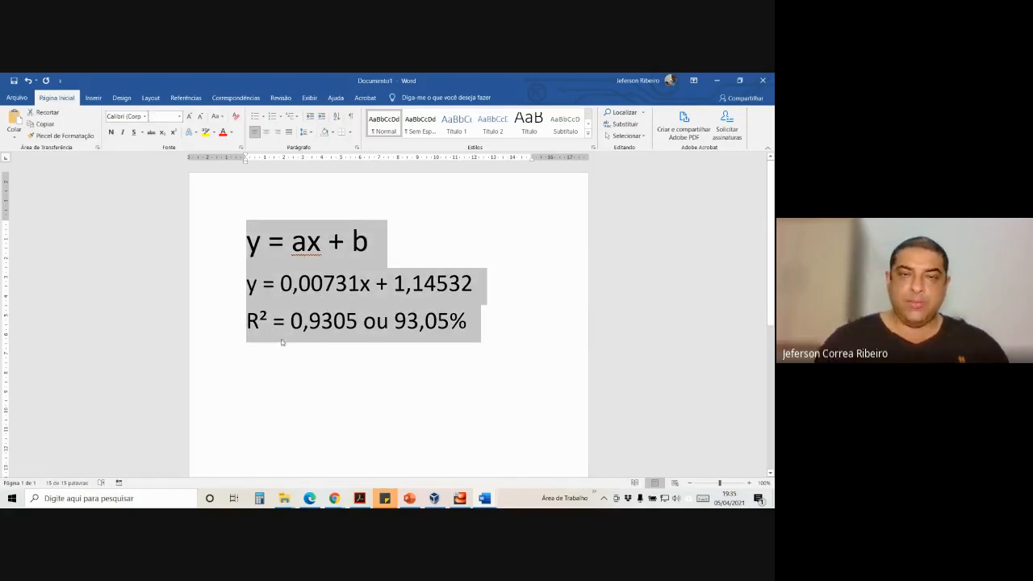
{"action": "left_click", "coordinate": [398, 352]}
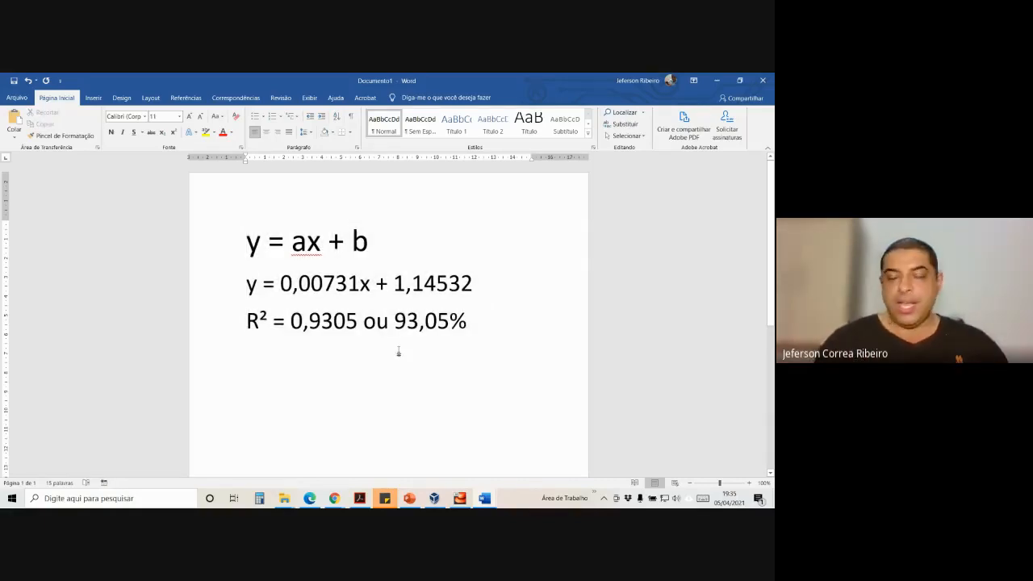
- Switch to PowerPoint, start the slide show at the goat milk regression exercise and advance to the annotated REG Procedure results slide
{"action": "mouse_move", "coordinate": [346, 497]}
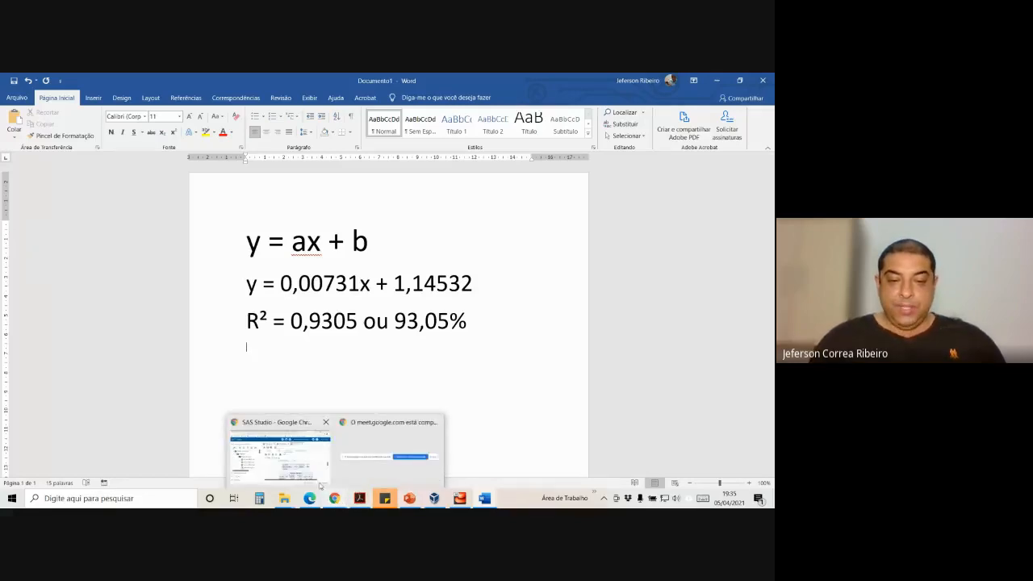
{"action": "left_click", "coordinate": [320, 484]}
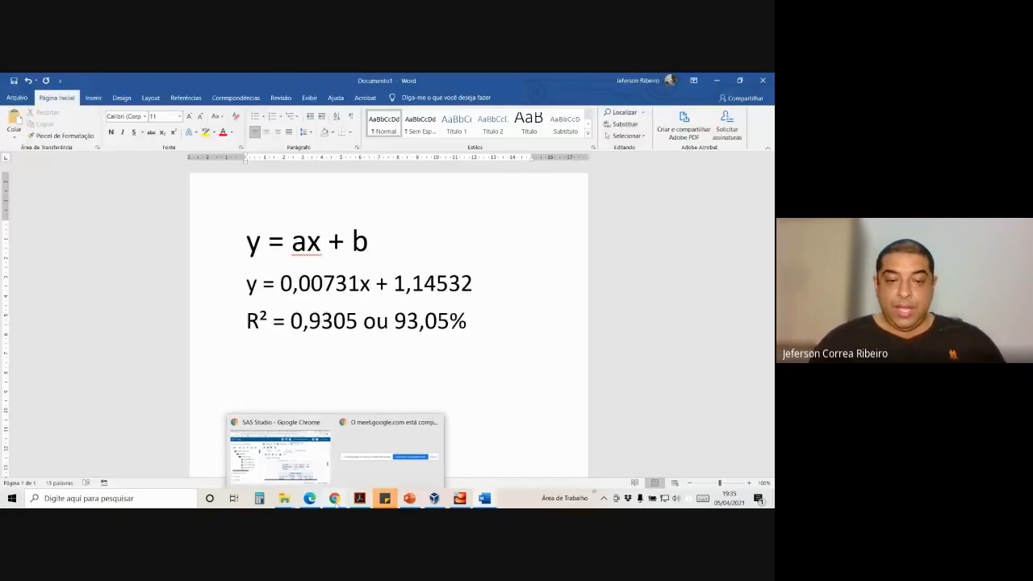
{"action": "left_click", "coordinate": [409, 498]}
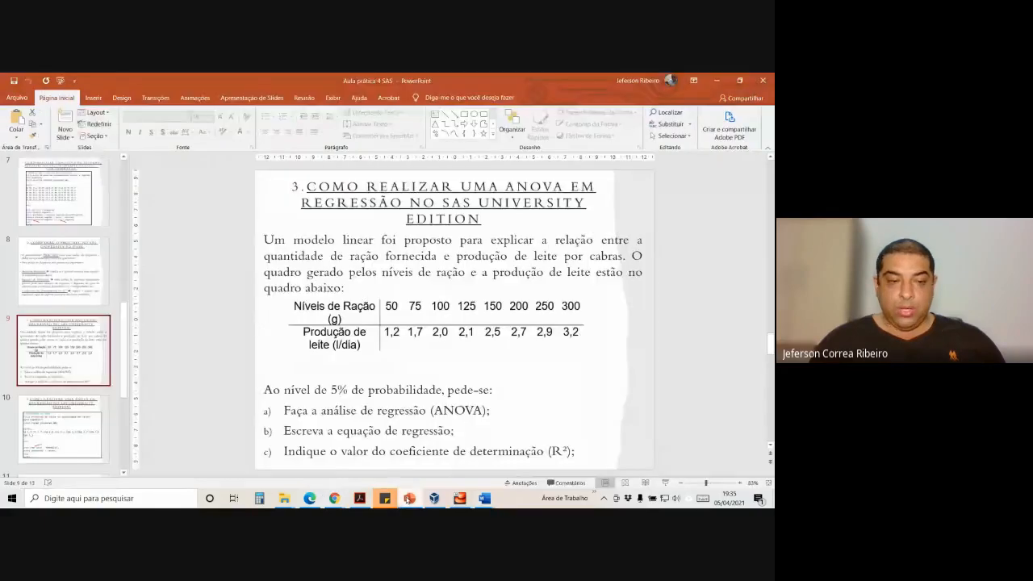
{"action": "left_click", "coordinate": [665, 482]}
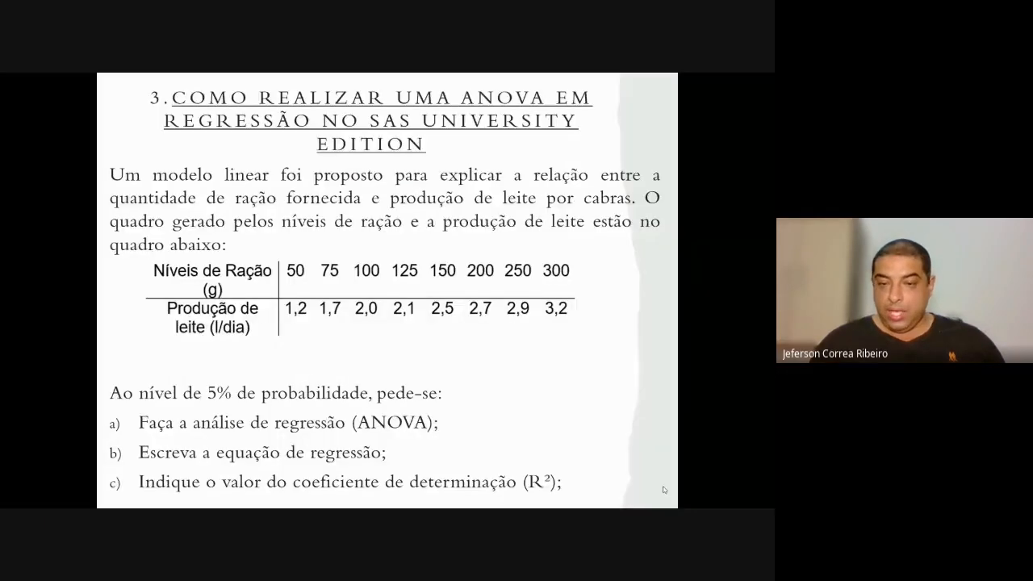
{"action": "left_click", "coordinate": [664, 490]}
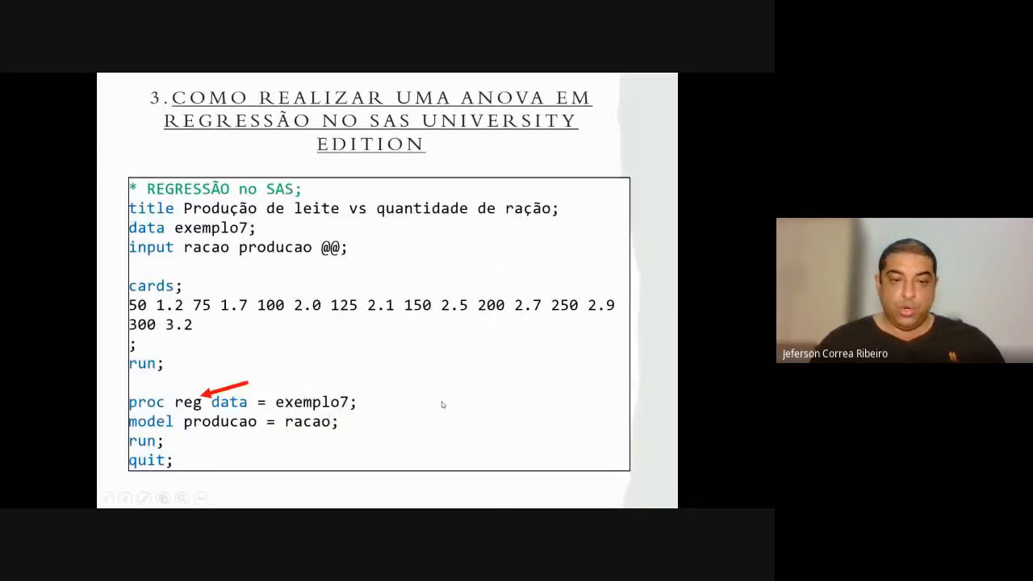
{"action": "left_click", "coordinate": [432, 351]}
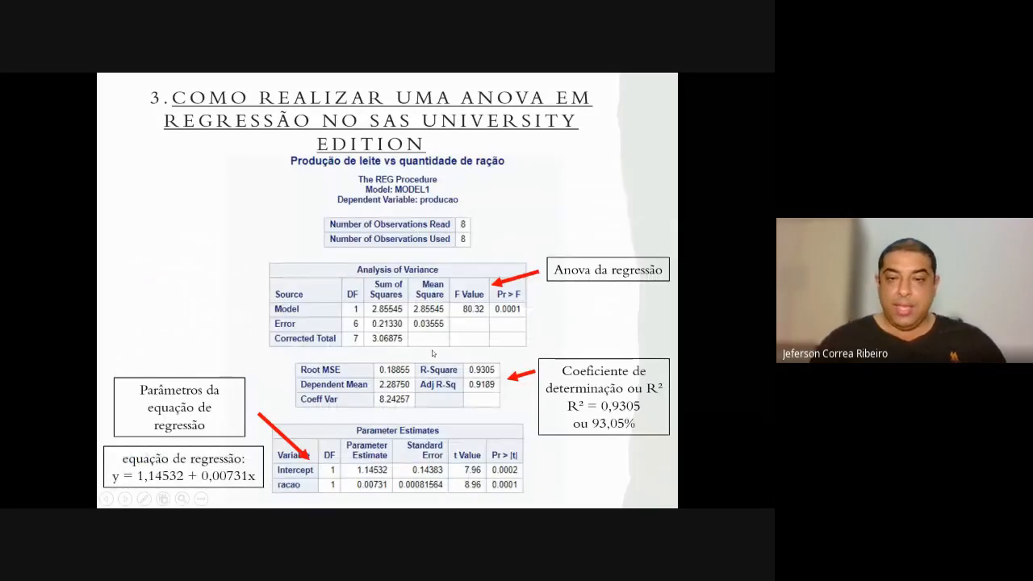